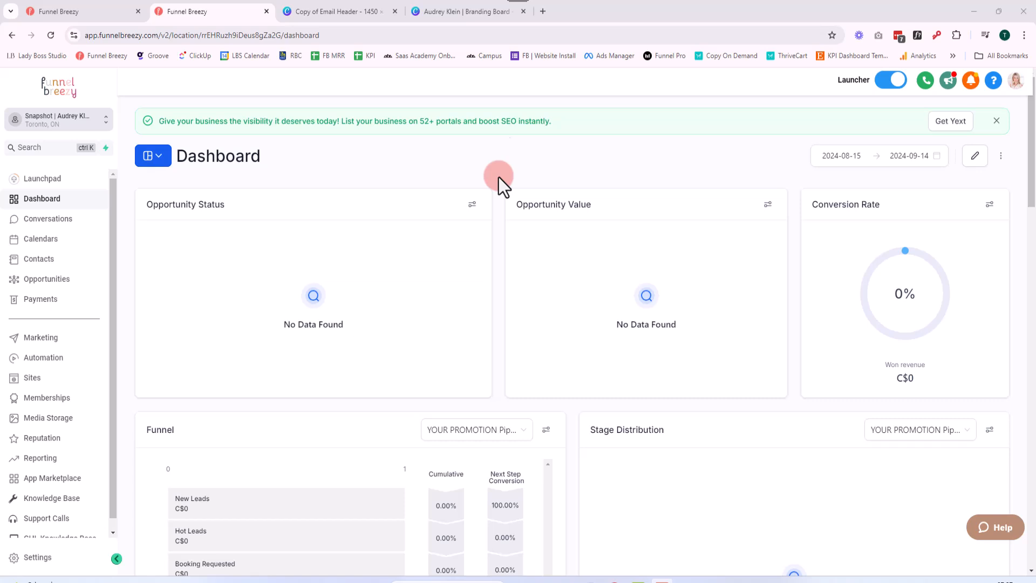
Switch to Canva and review the branding board and the pages of the email header design
left_click(478, 15)
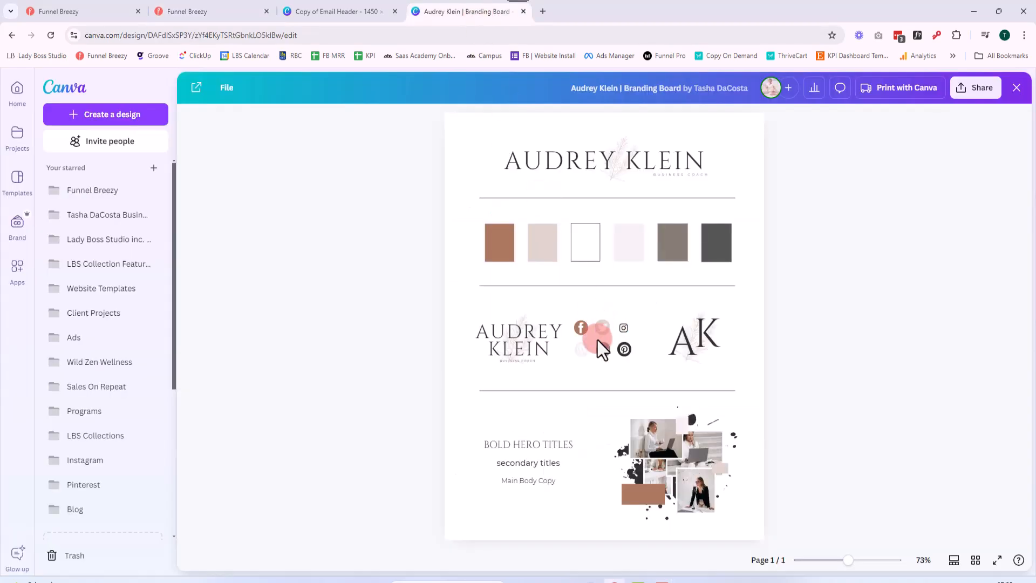
left_click(444, 144)
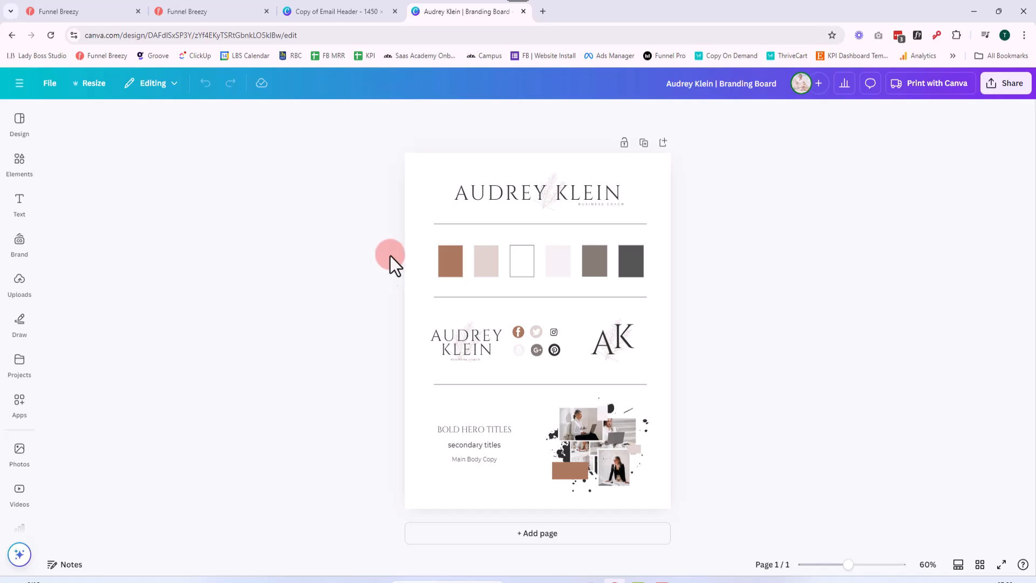
left_click(359, 13)
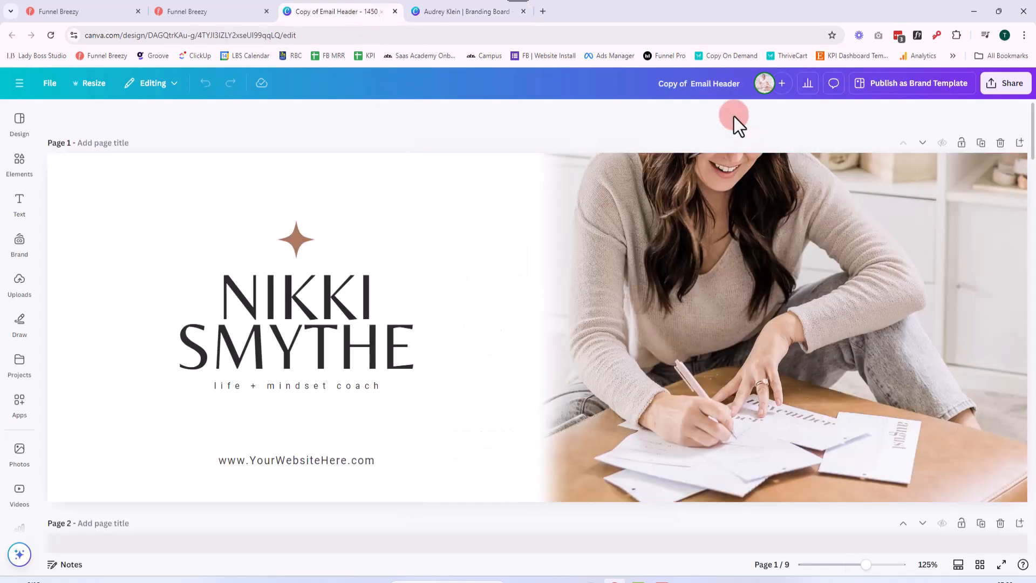
left_click_drag(867, 564, 847, 564)
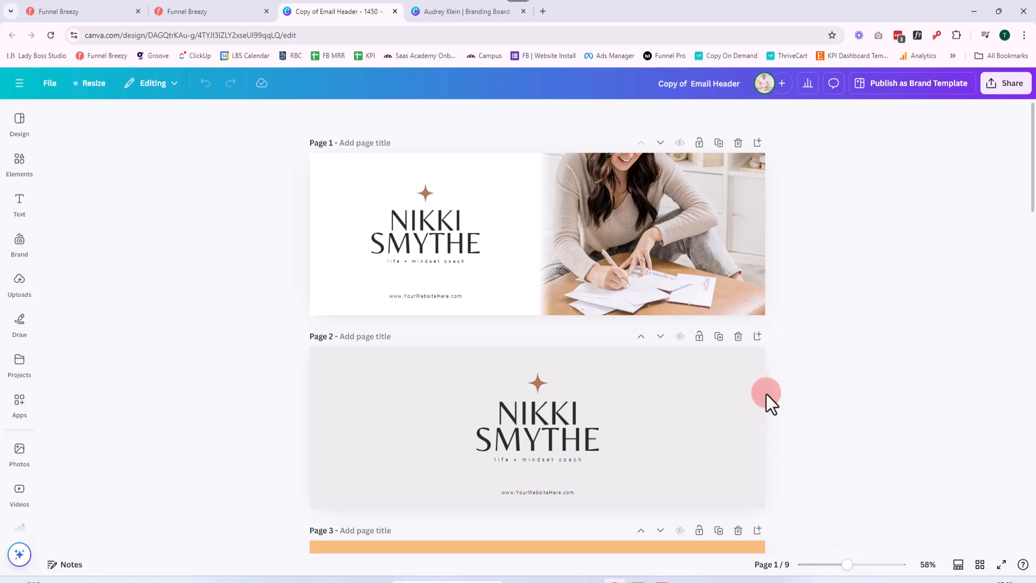
left_click_drag(848, 565, 838, 564)
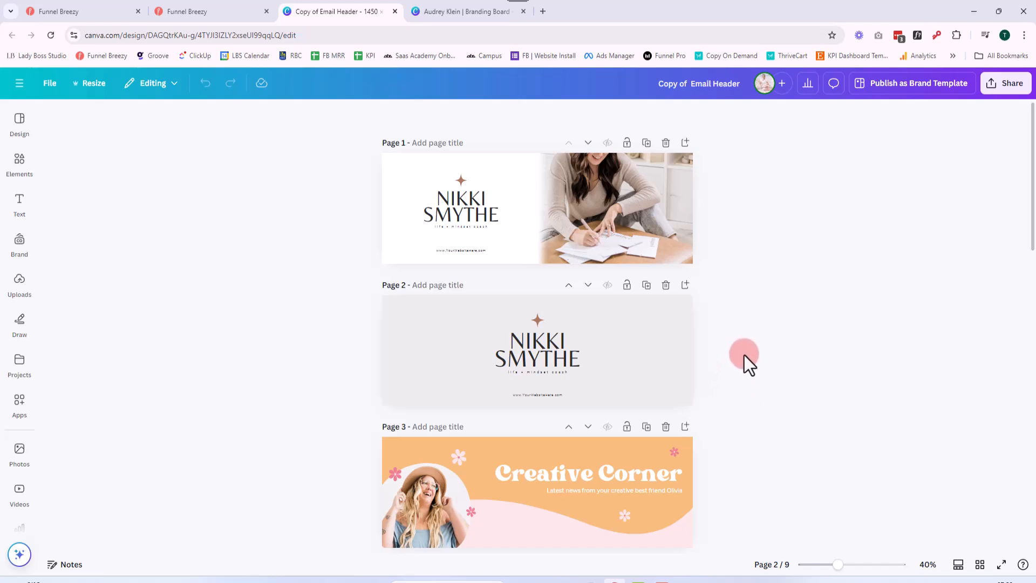
Check the resize options and the file details of the email header design
left_click(95, 85)
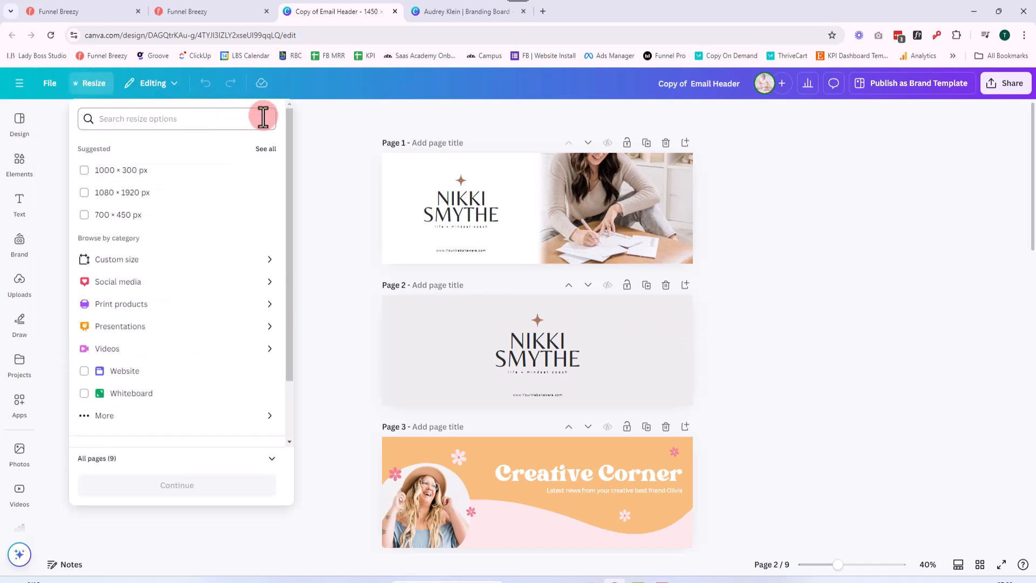
left_click(53, 87)
left_click(51, 86)
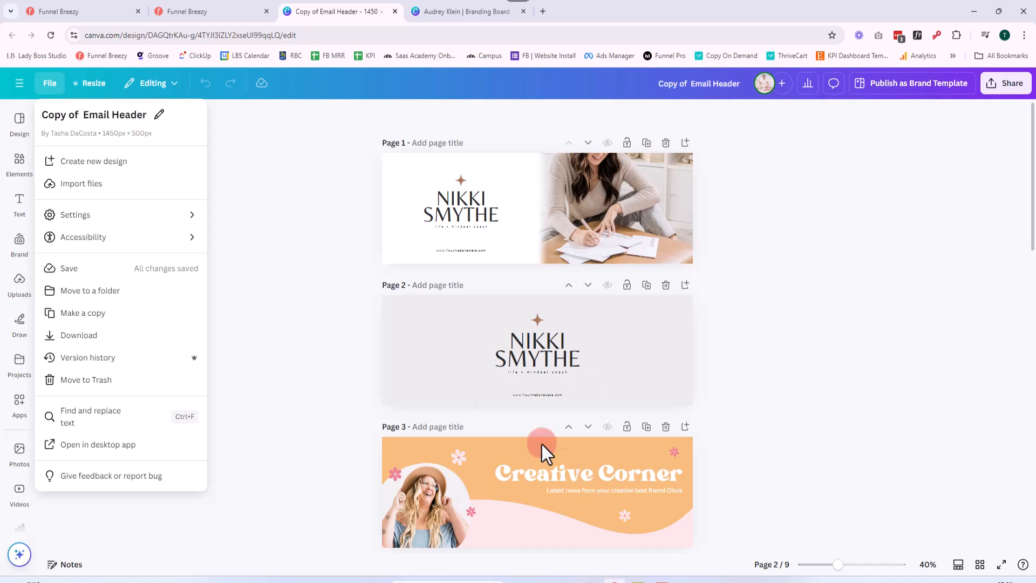
left_click(333, 263)
Switch to Funnel Breezy and open the marketing email templates
left_click(238, 6)
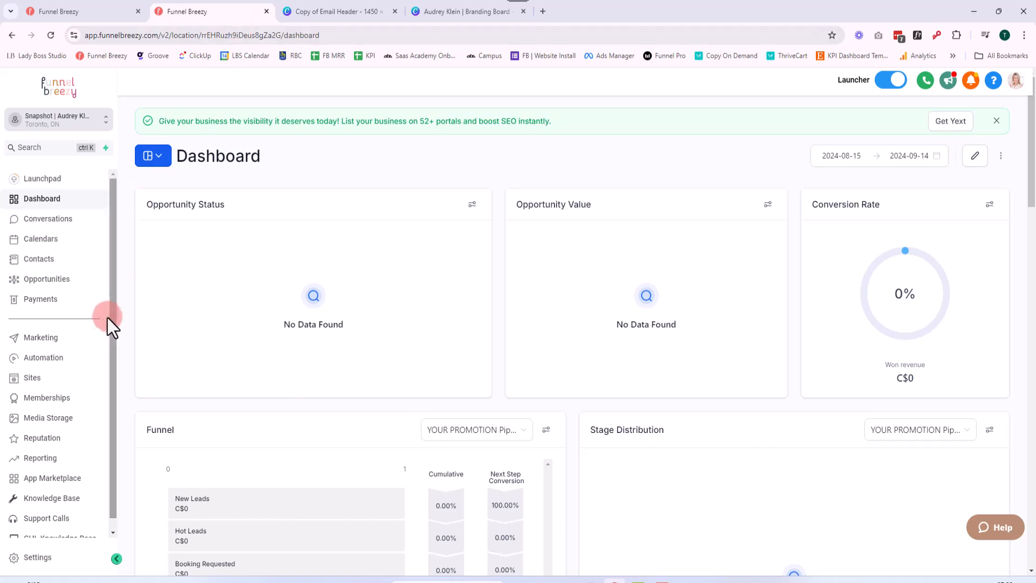
left_click(59, 340)
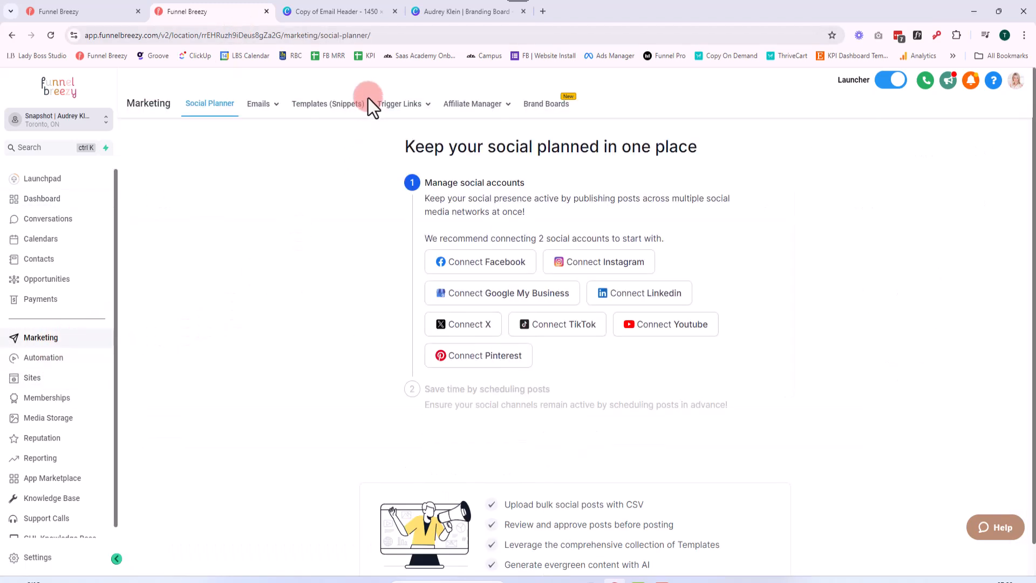
mouse_move(282, 108)
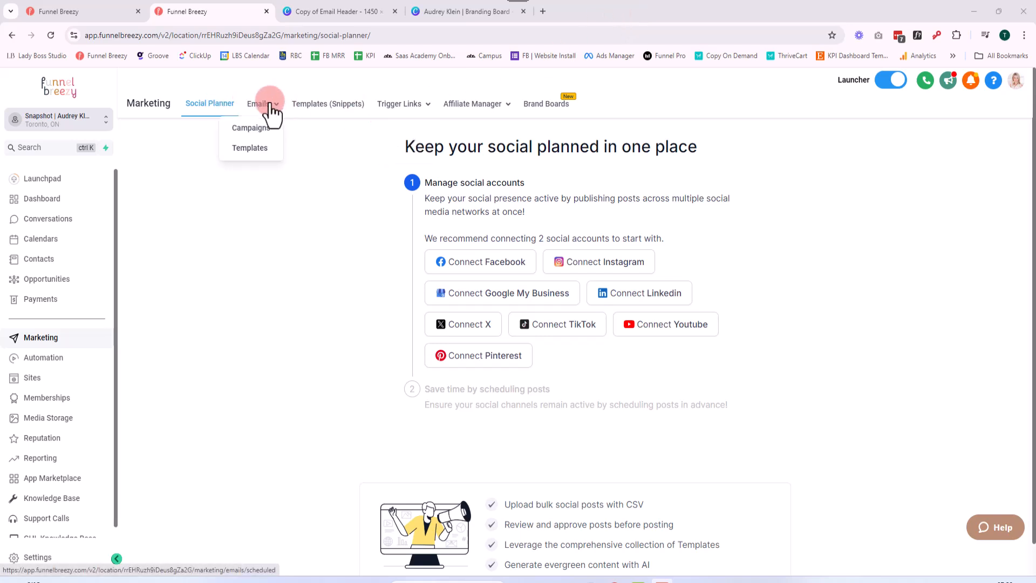
left_click(254, 149)
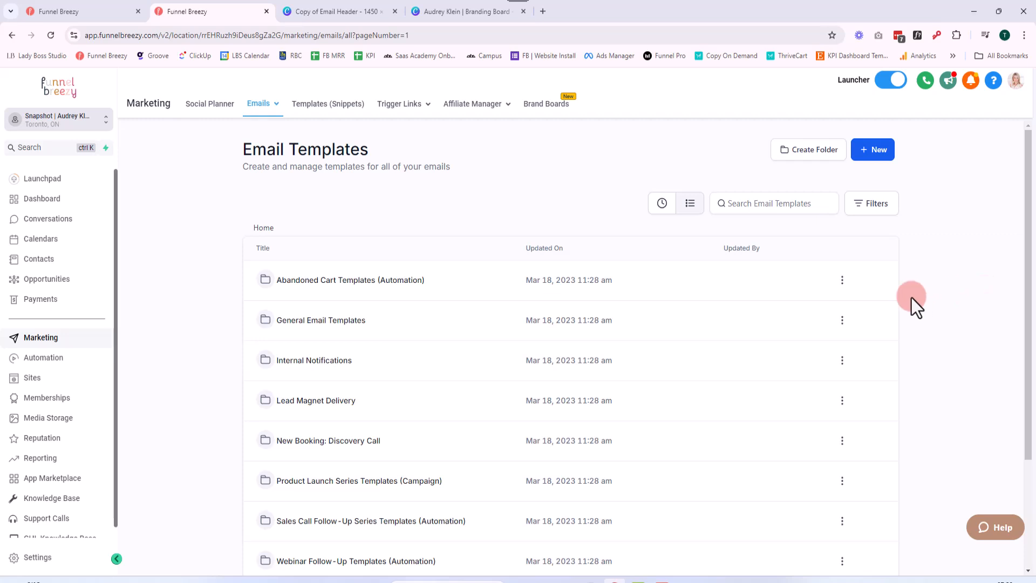
Open the Email Campaign Template from the General Email Templates folder in the email builder
scroll(407, 305, "down", 1)
scroll(407, 308, "down", 2)
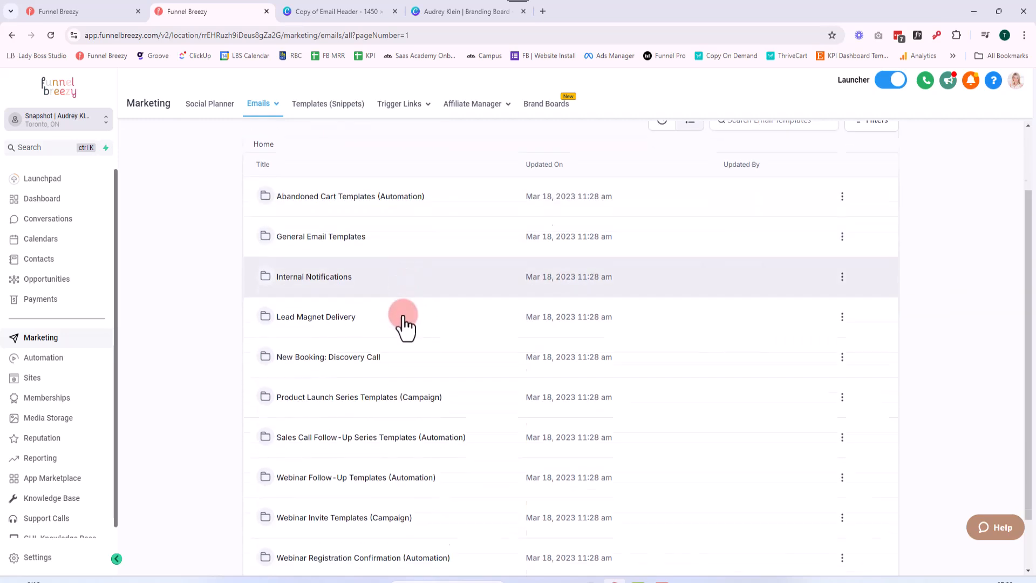
scroll(472, 421, "up", 3)
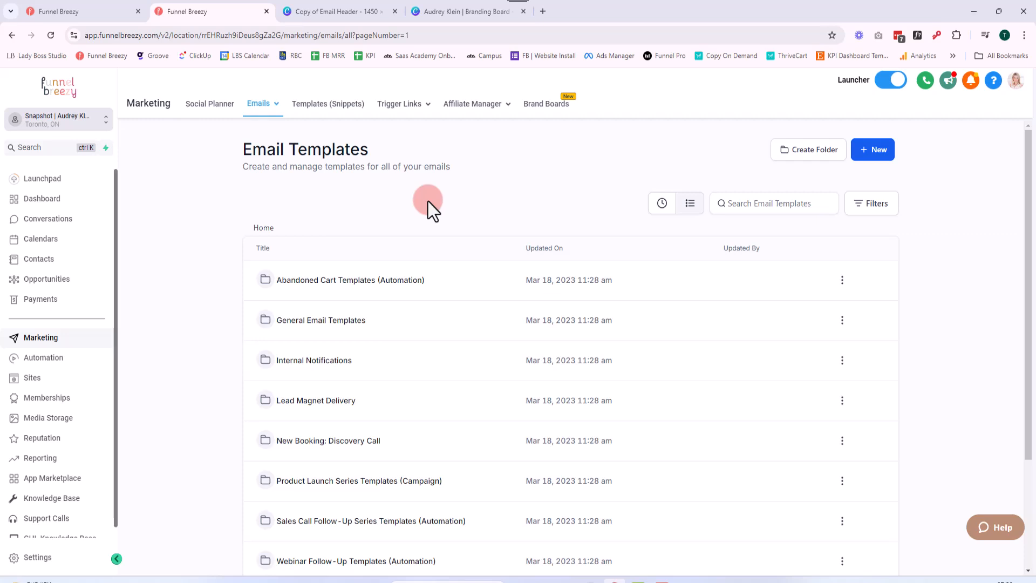
left_click(318, 324)
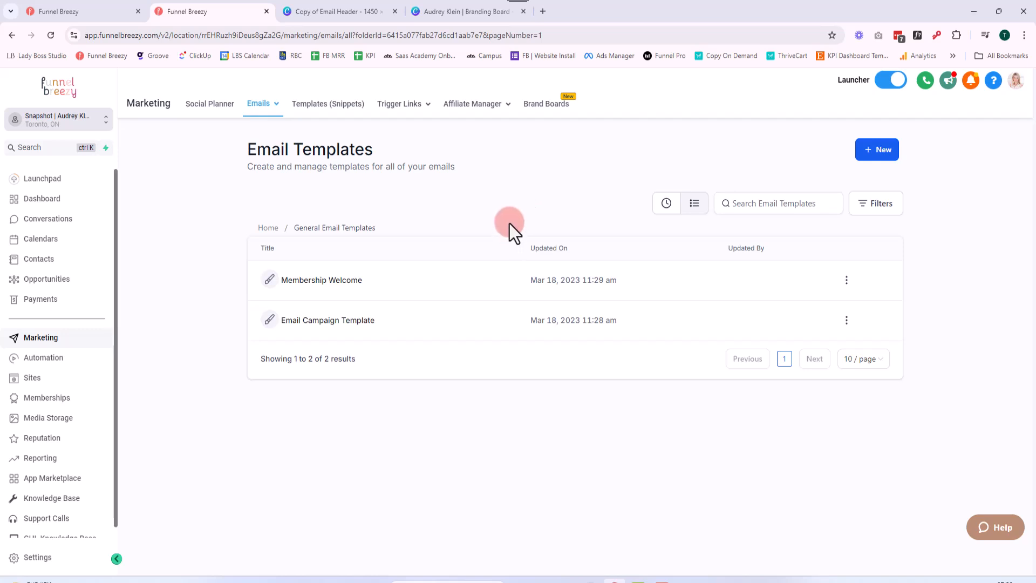
left_click(342, 322)
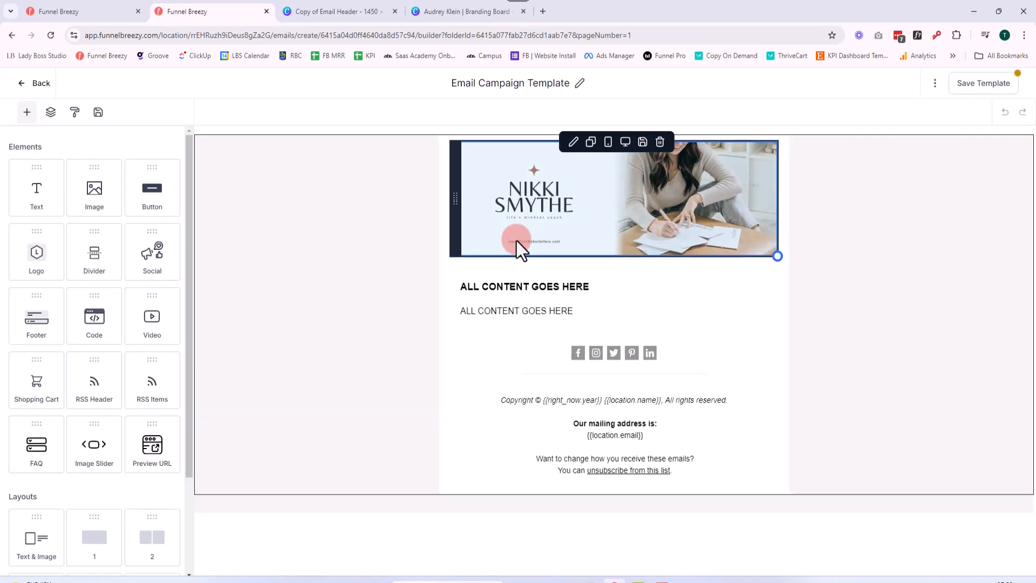
Rename the template as Email Newsletter Template and leave the layout settings closed
left_click(547, 83)
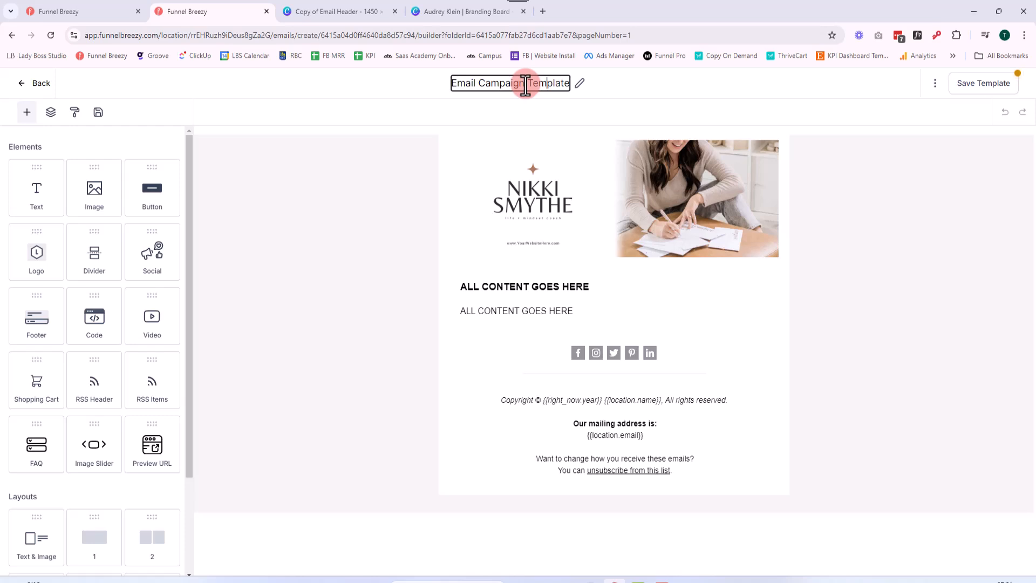
left_click_drag(523, 86, 478, 88)
type("Newsletter")
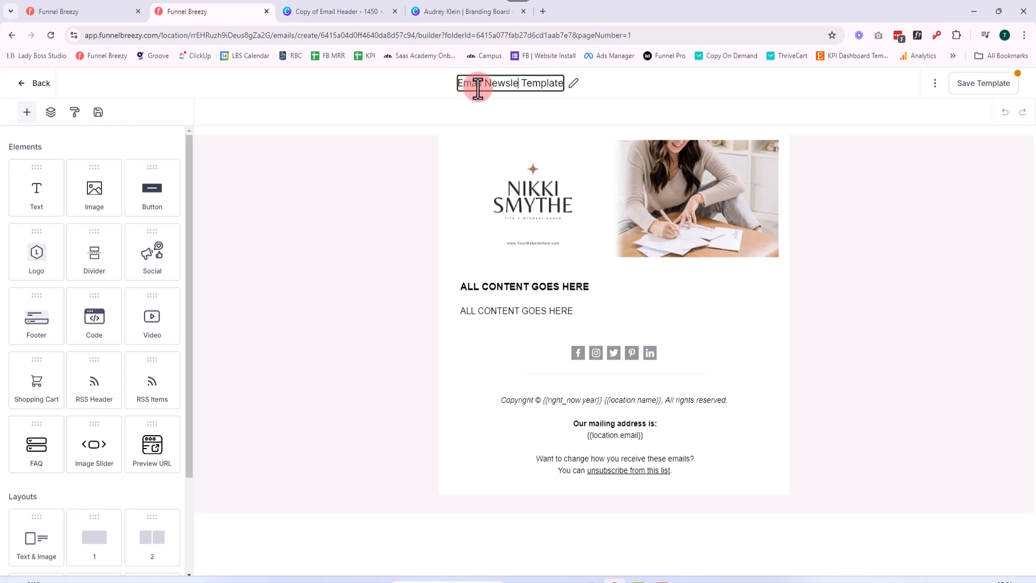
left_click(874, 297)
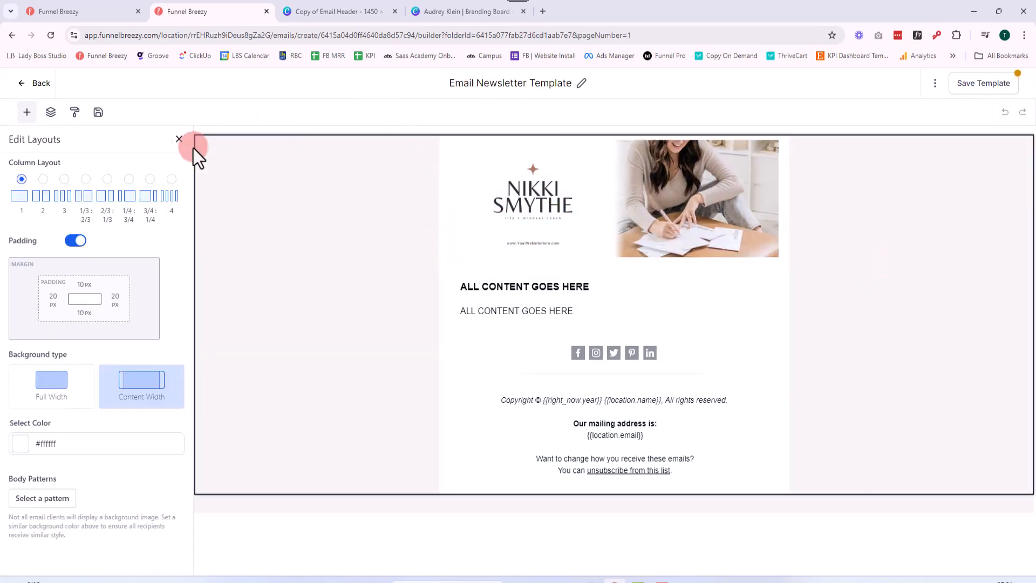
left_click(178, 140)
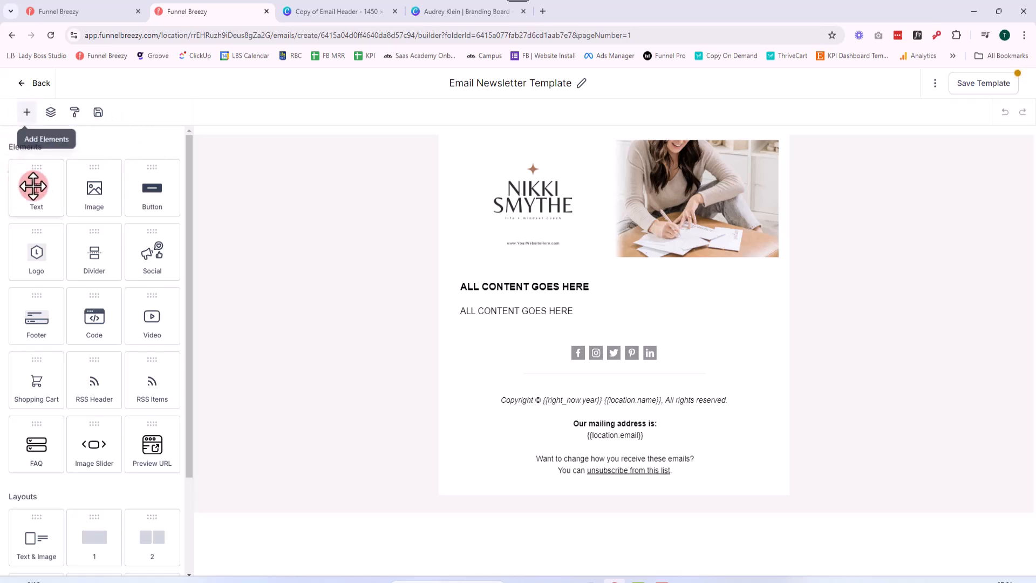
Examine the template's element structure by expanding its section and column
left_click(50, 112)
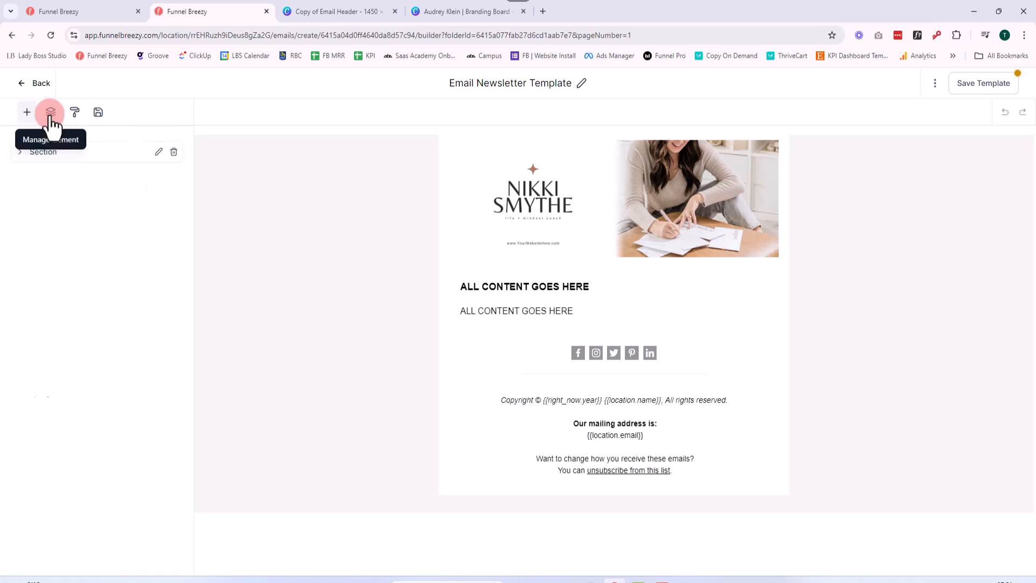
left_click(42, 157)
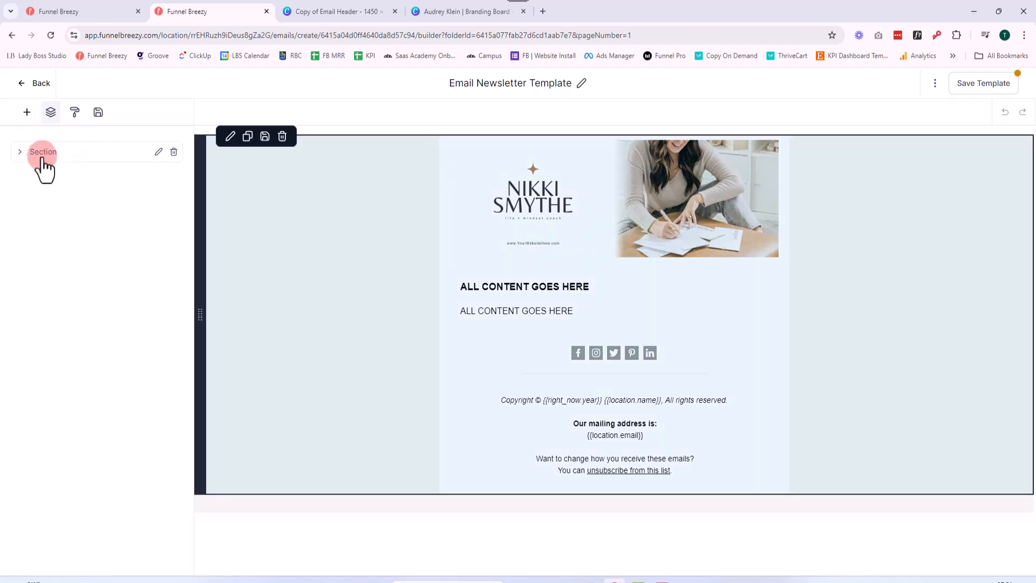
left_click(20, 153)
left_click(42, 169)
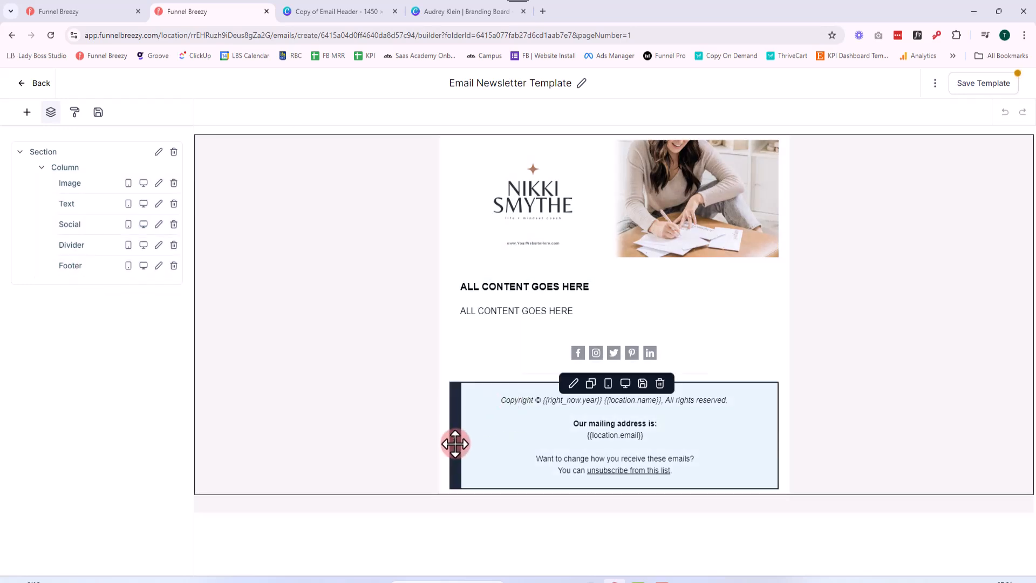
Move the footer above the social icons and divider, and return the social icons above the footer
left_click_drag(455, 444, 474, 456)
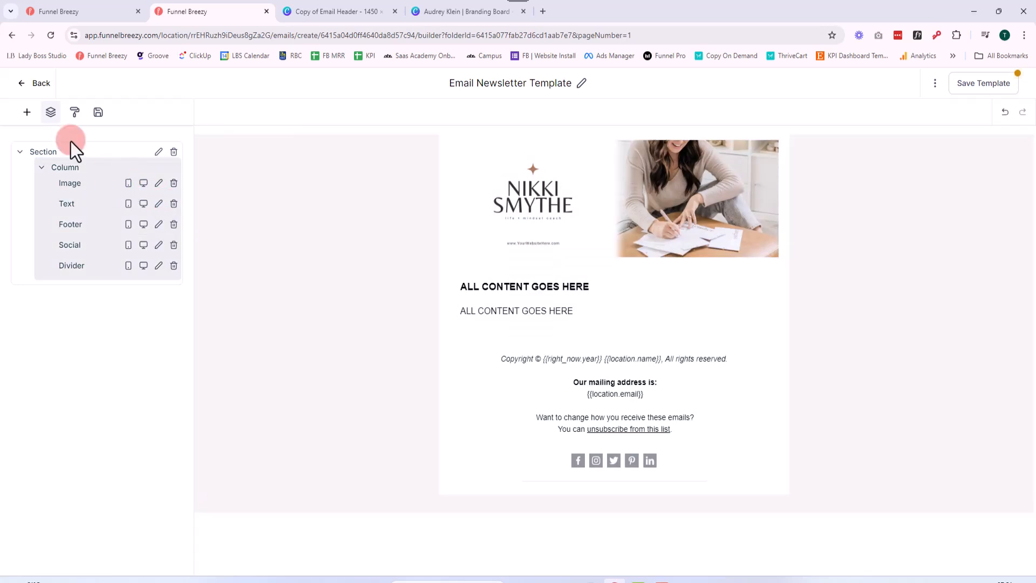
left_click(75, 112)
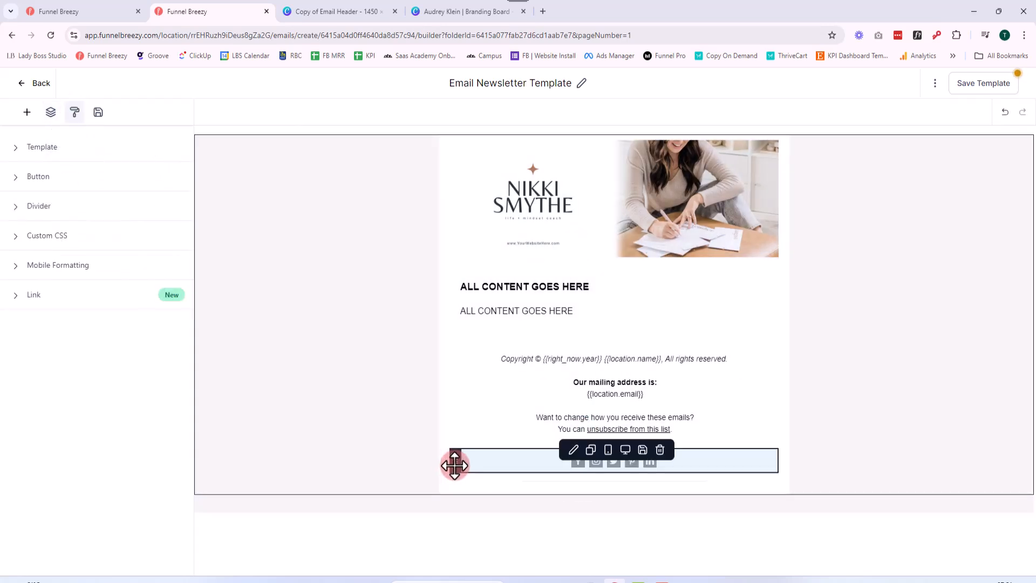
left_click_drag(455, 466, 456, 358)
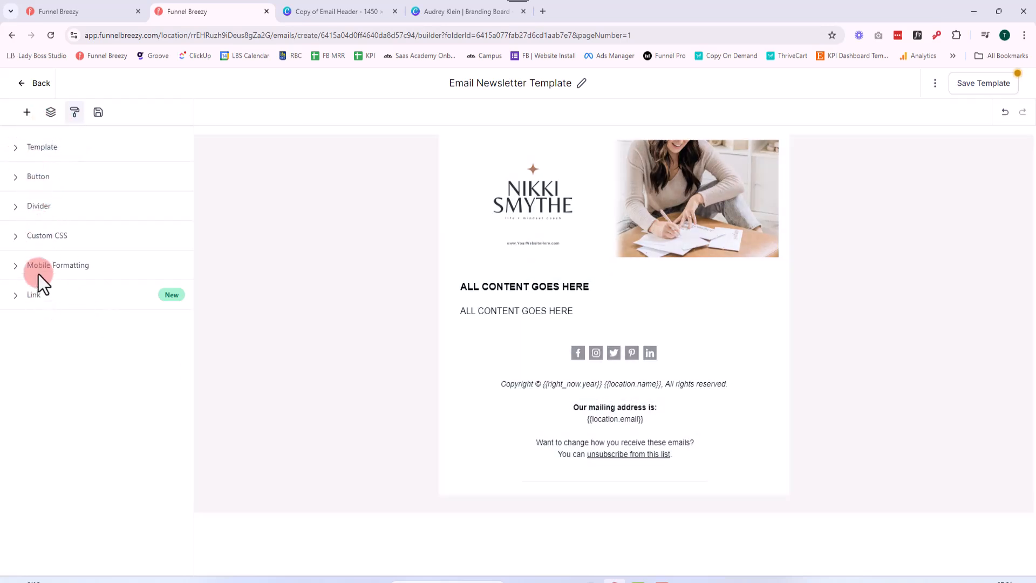
Set the template's background color to the pale brand color #f4f2f2 in the global style settings
left_click(16, 150)
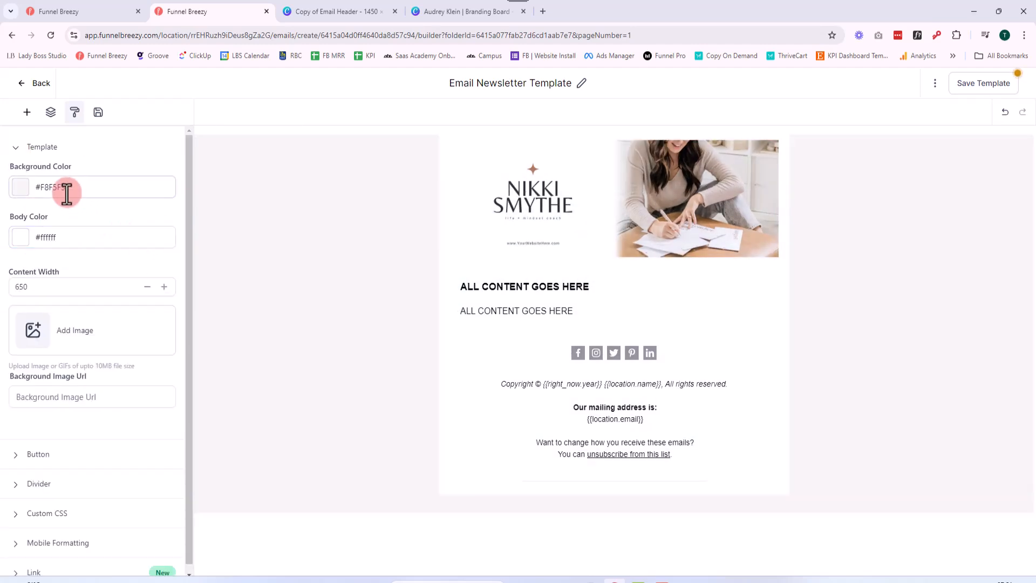
left_click(20, 195)
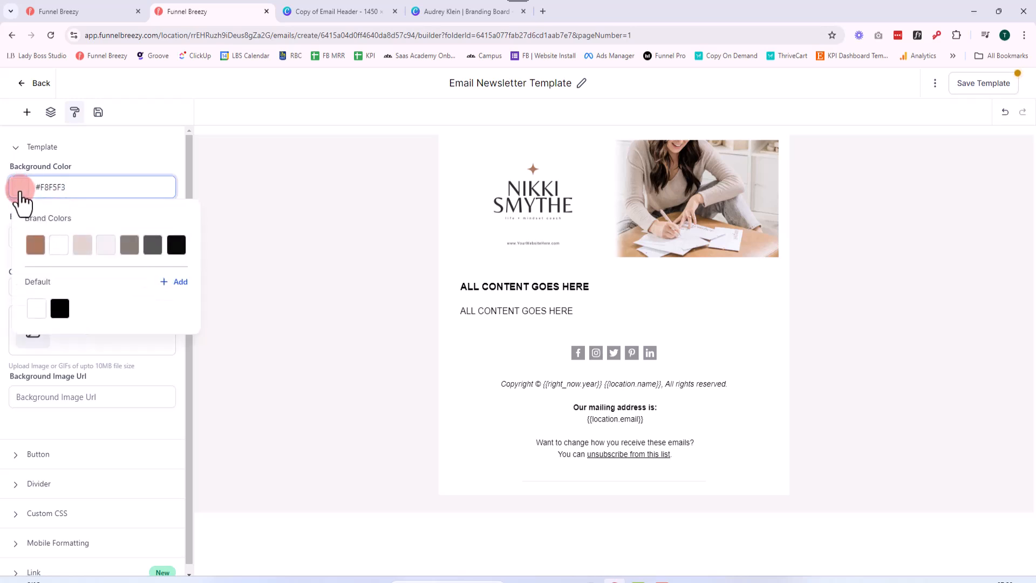
left_click(106, 246)
left_click(23, 189)
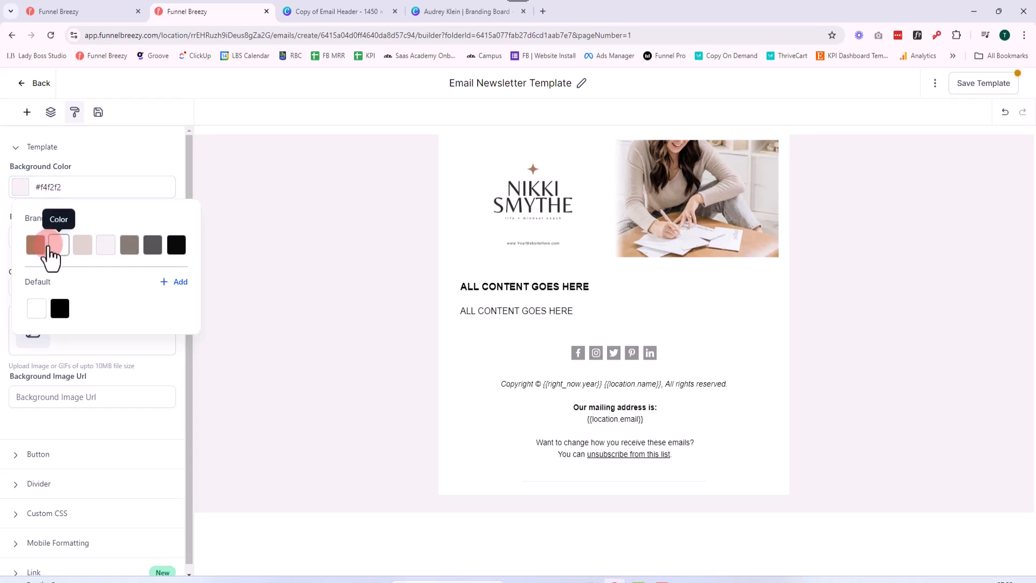
left_click(130, 247)
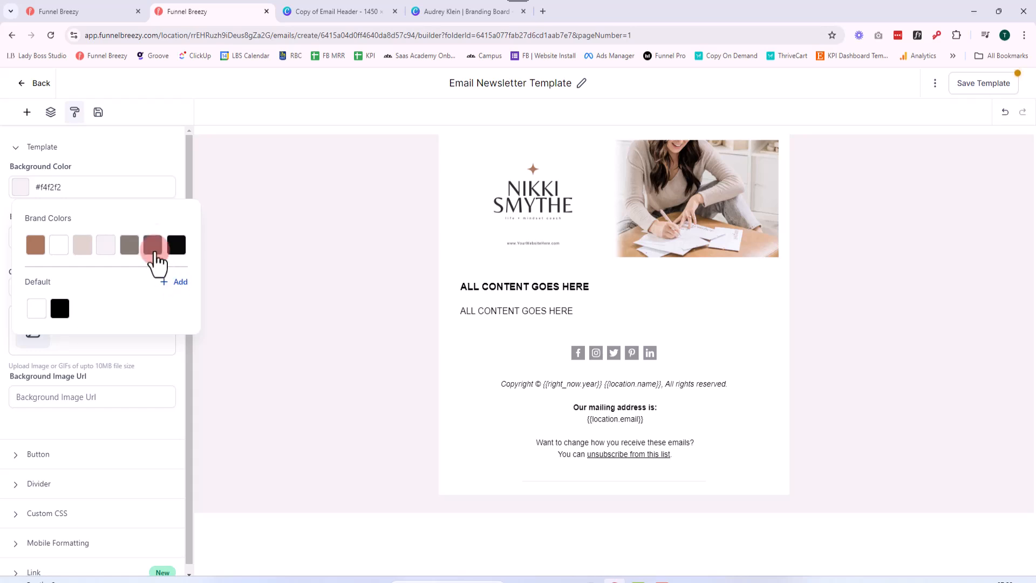
left_click(125, 167)
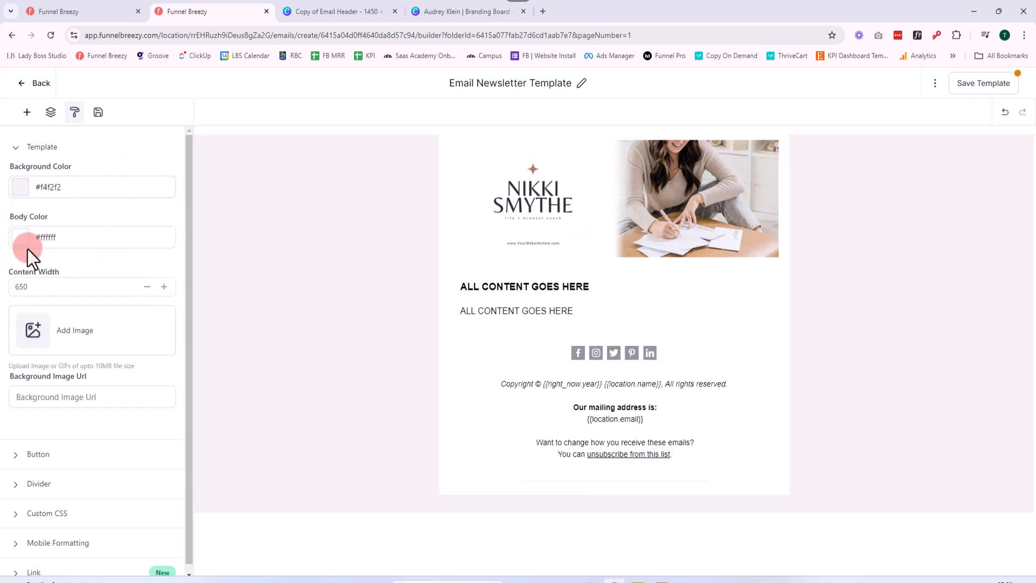
left_click(25, 242)
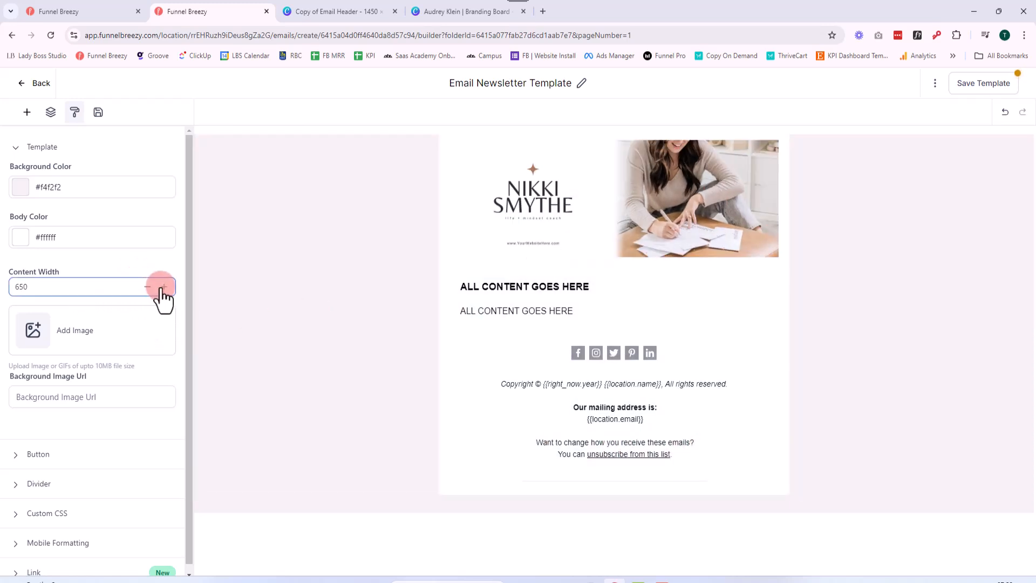
Set the global button color to the brand color #ab795e and reduce the button radius to 3
scroll(162, 291, "down", 1)
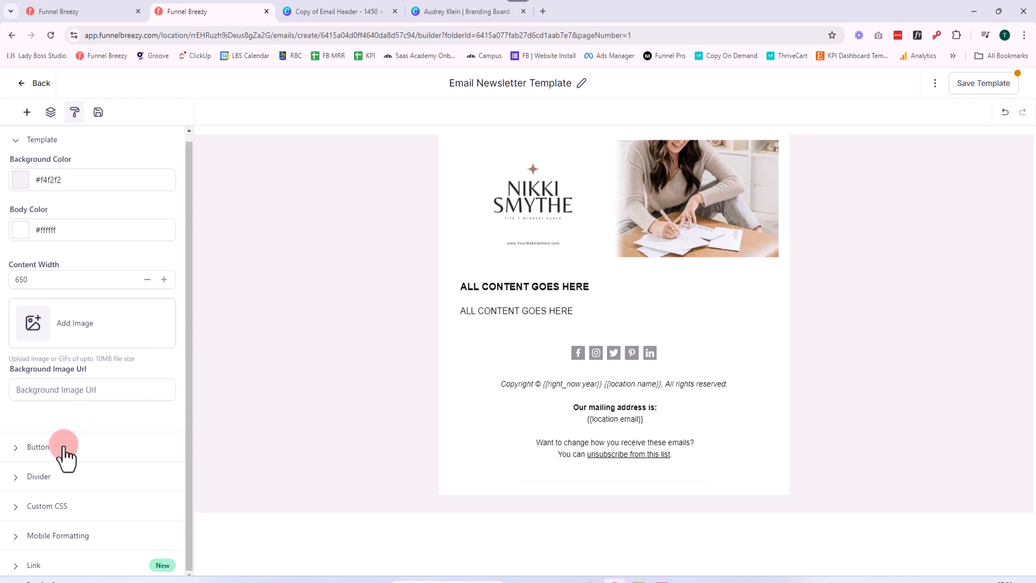
left_click(39, 448)
scroll(103, 417, "down", 3)
left_click(119, 323)
left_click(107, 321)
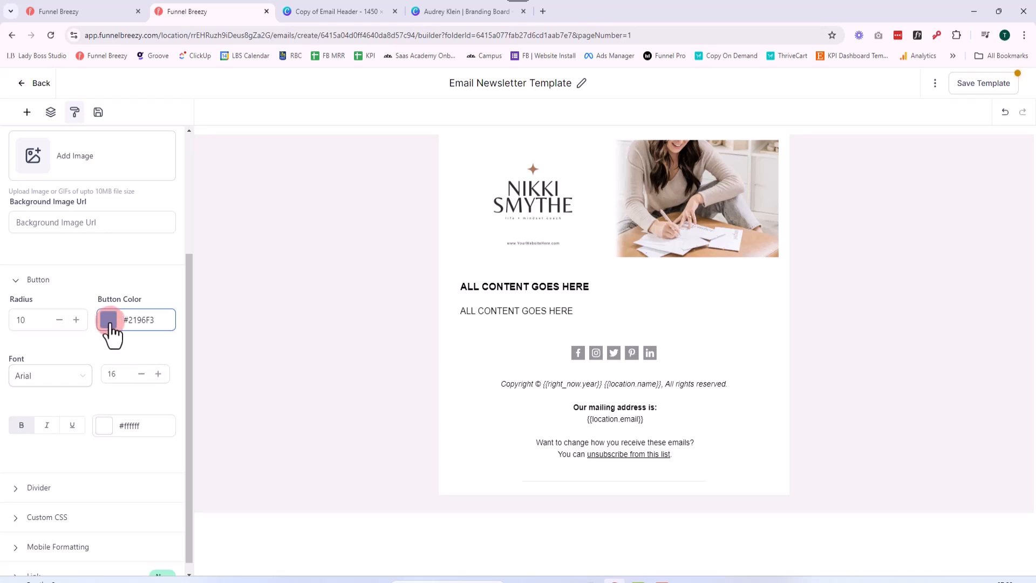
left_click(111, 329)
left_click(39, 219)
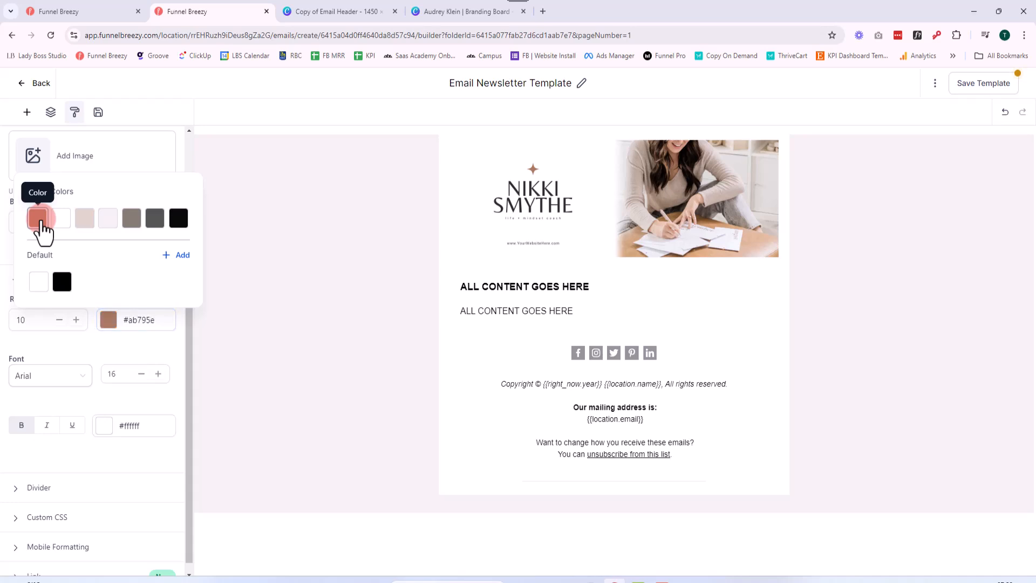
left_click(180, 161)
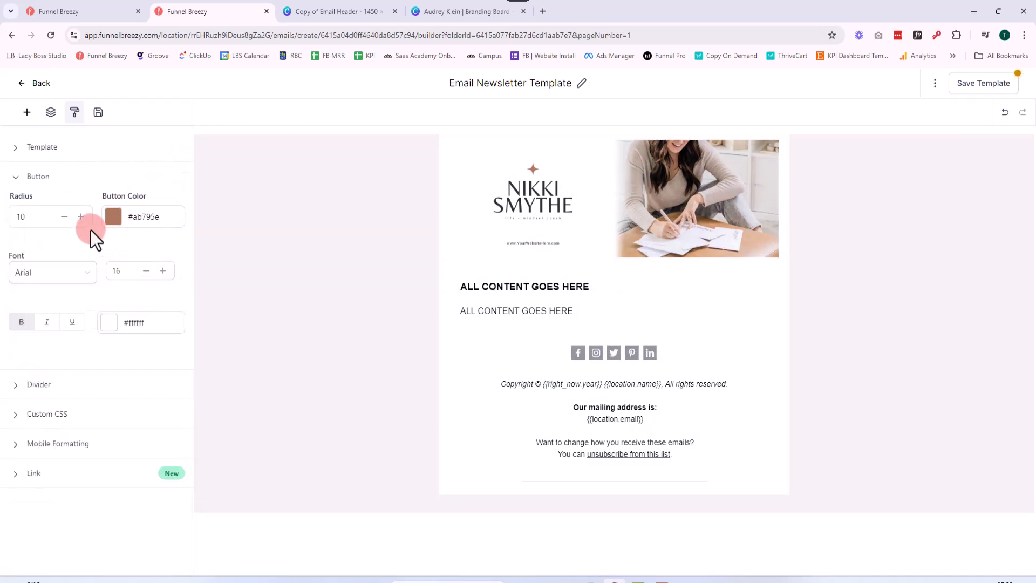
left_click(64, 217)
left_click(64, 217)
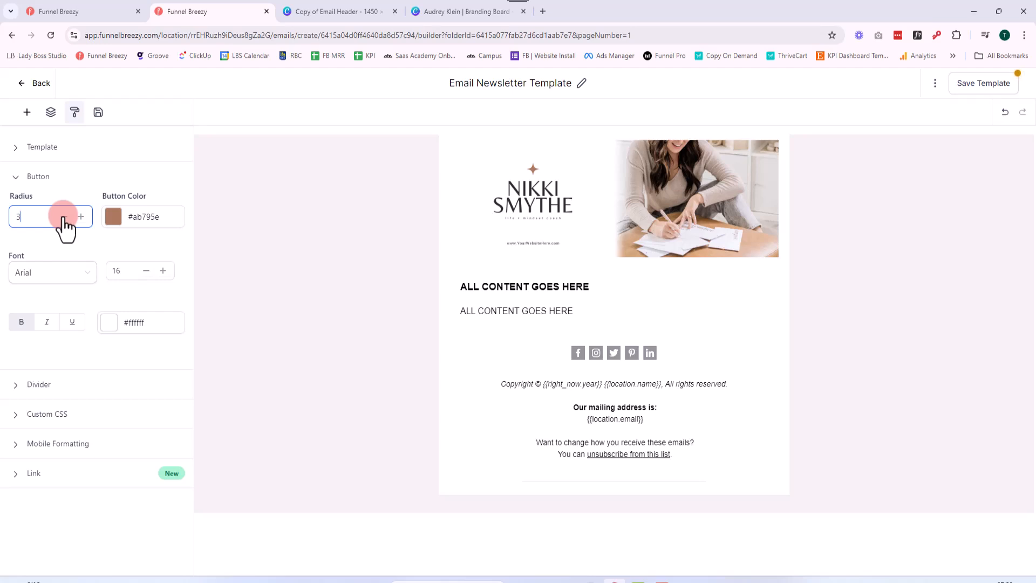
Insert a button between the content text and the social icons, and try a global button radius of 5 before settling on 0
left_click(22, 112)
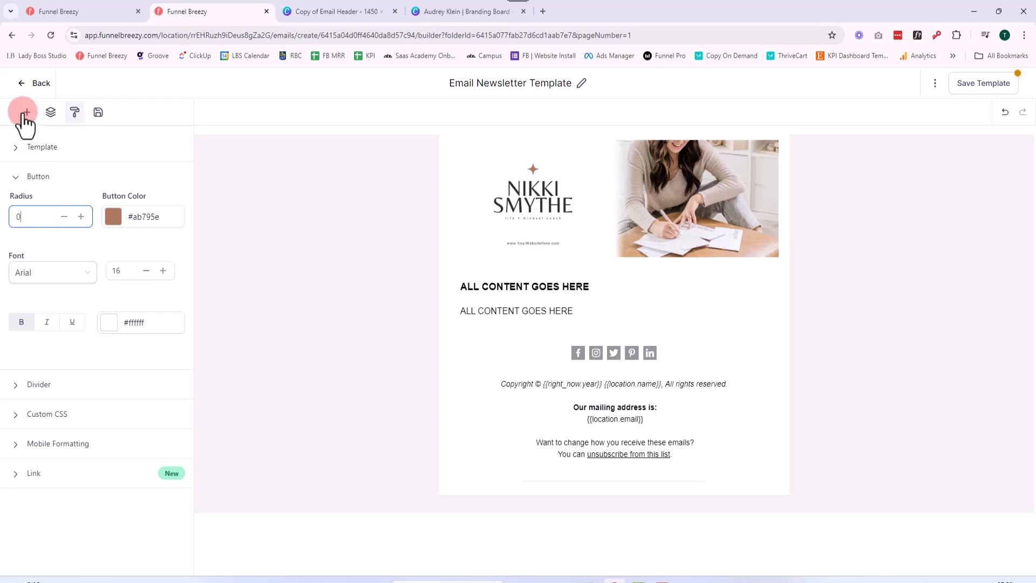
left_click_drag(146, 186, 591, 345)
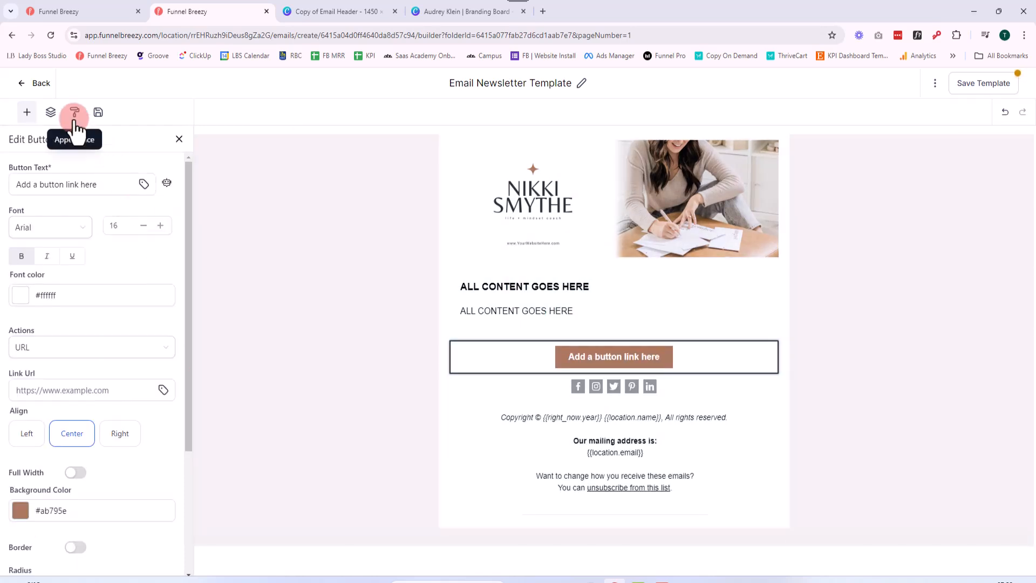
left_click(75, 118)
left_click(34, 184)
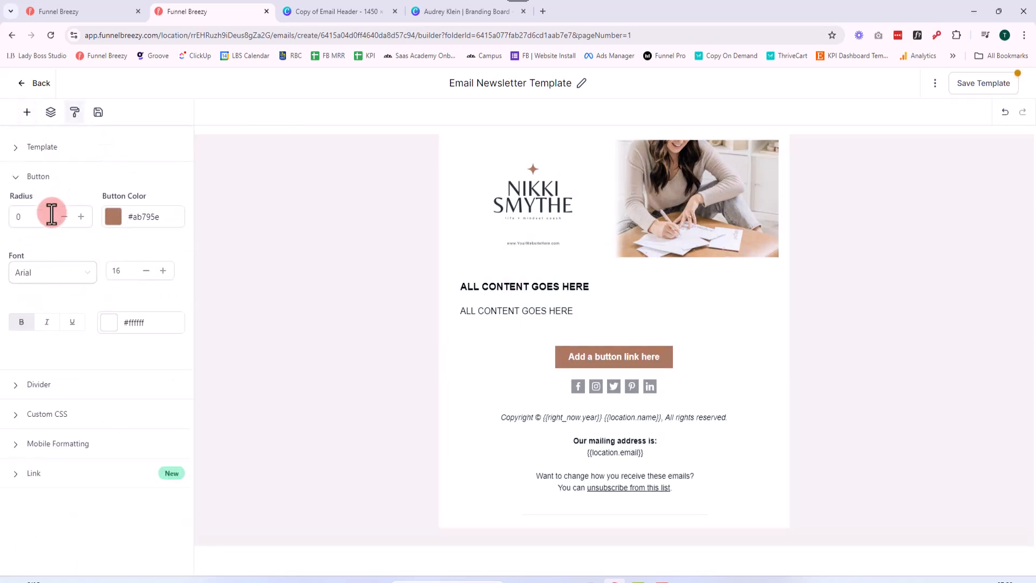
left_click(77, 217)
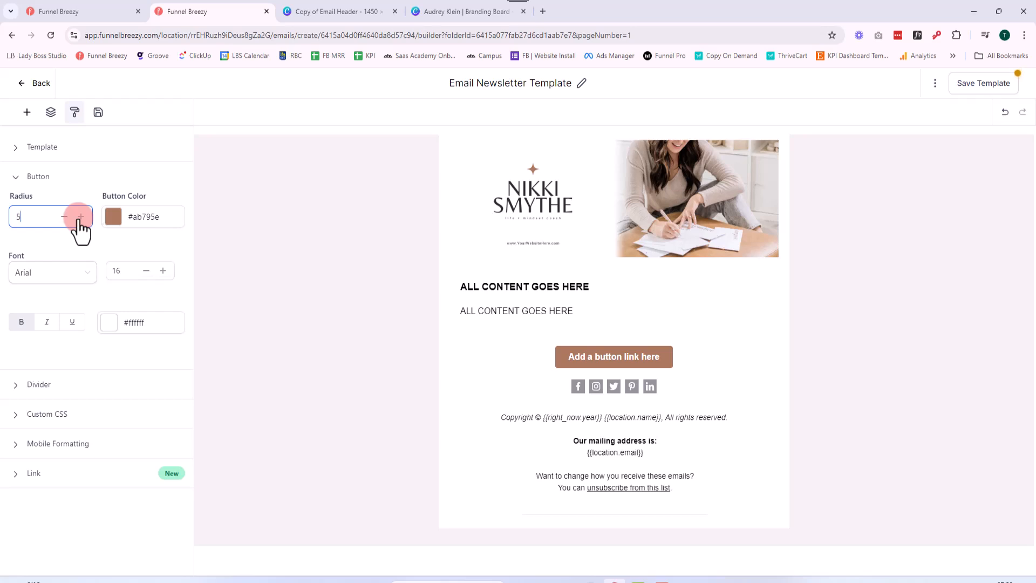
left_click(80, 216)
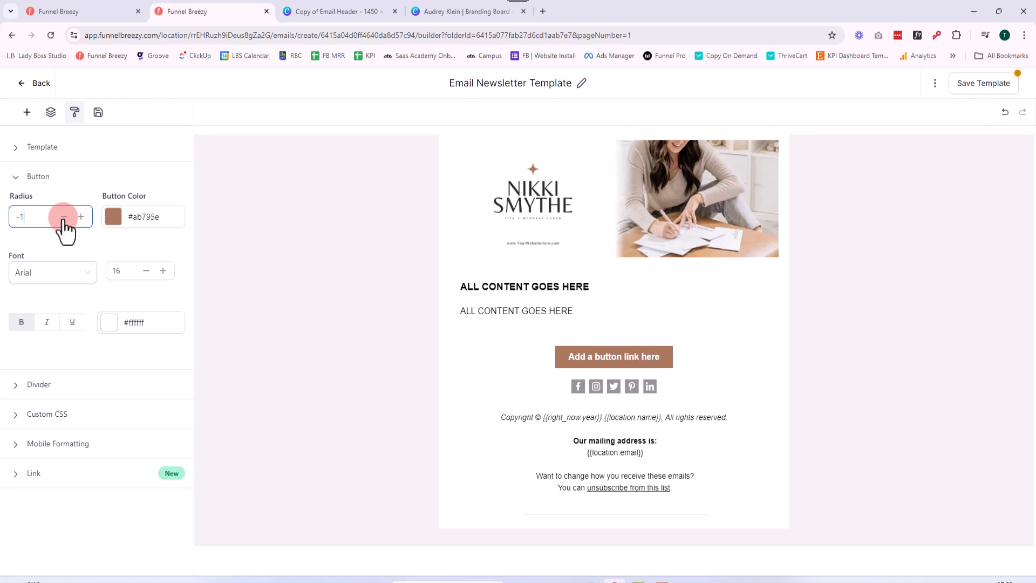
left_click(81, 216)
left_click(81, 216)
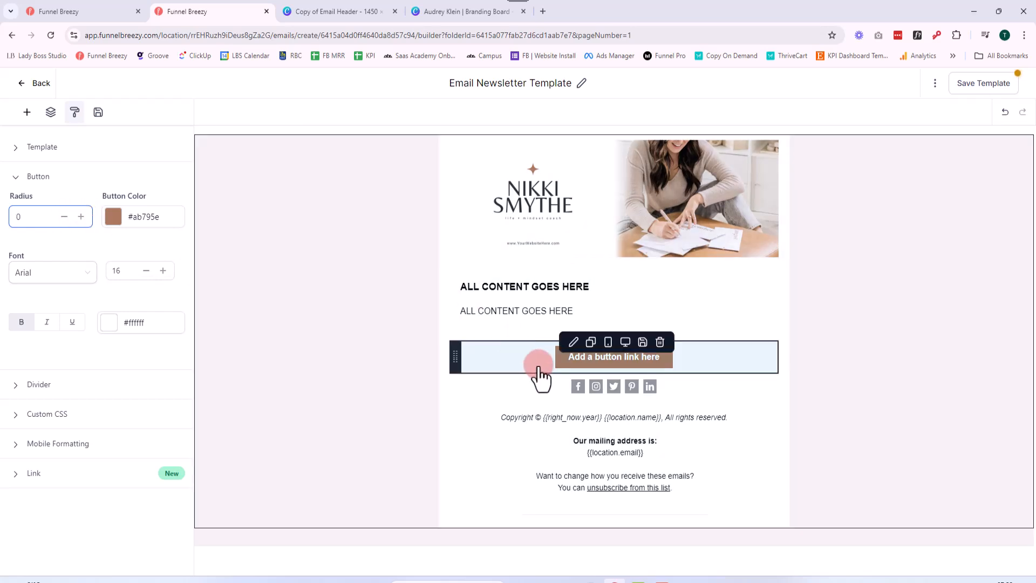
left_click(588, 369)
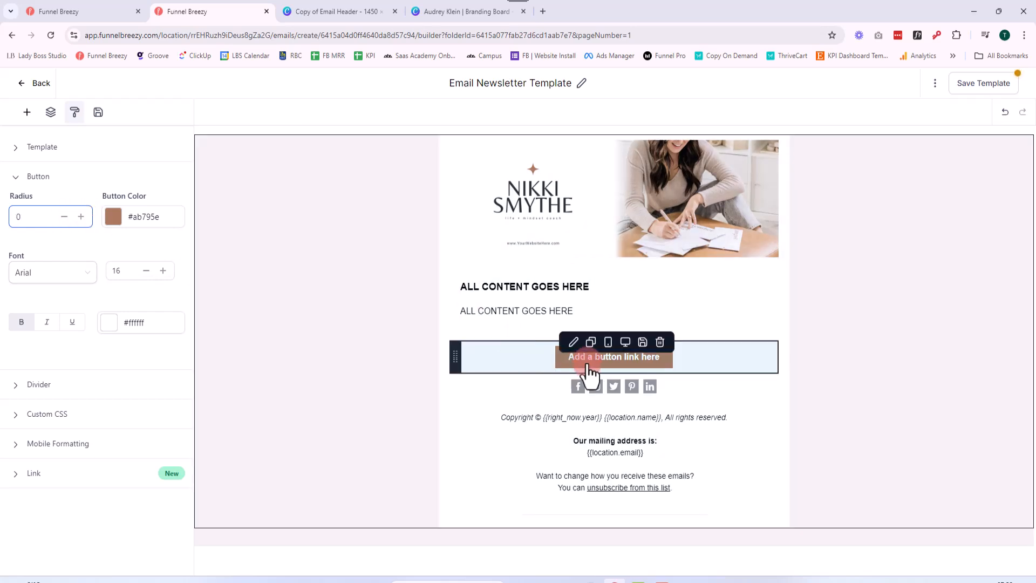
left_click(60, 242)
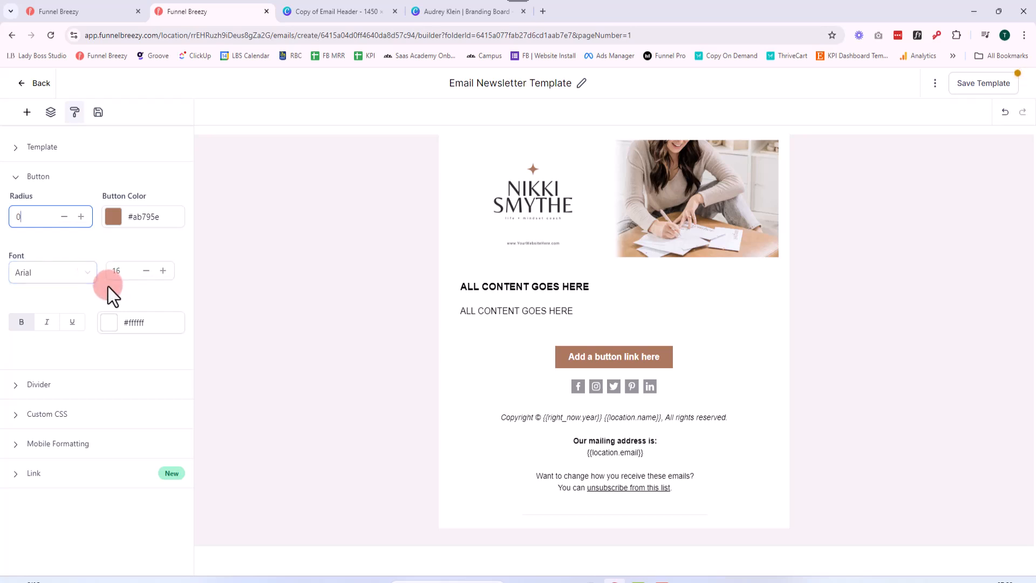
Set the global divider color to the pale brand color #f4f2f2 and the divider height to 1
left_click(38, 384)
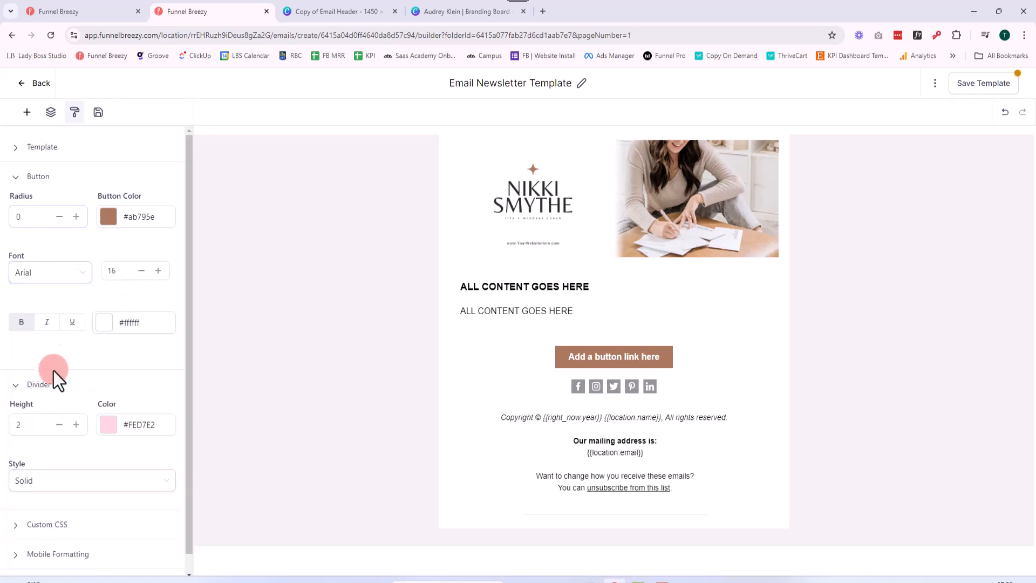
scroll(103, 316, "down", 1)
left_click(118, 406)
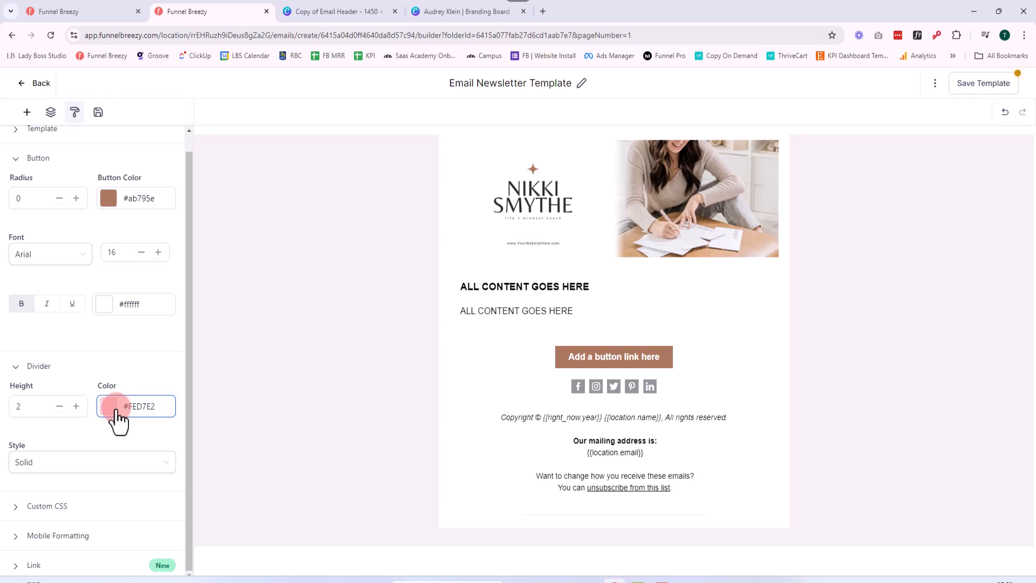
left_click(111, 410)
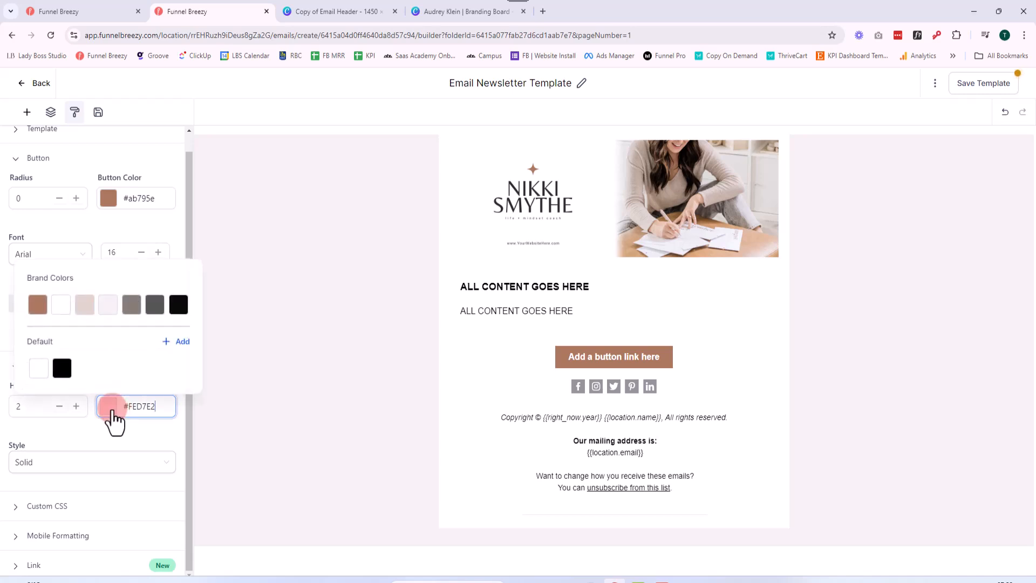
left_click(110, 306)
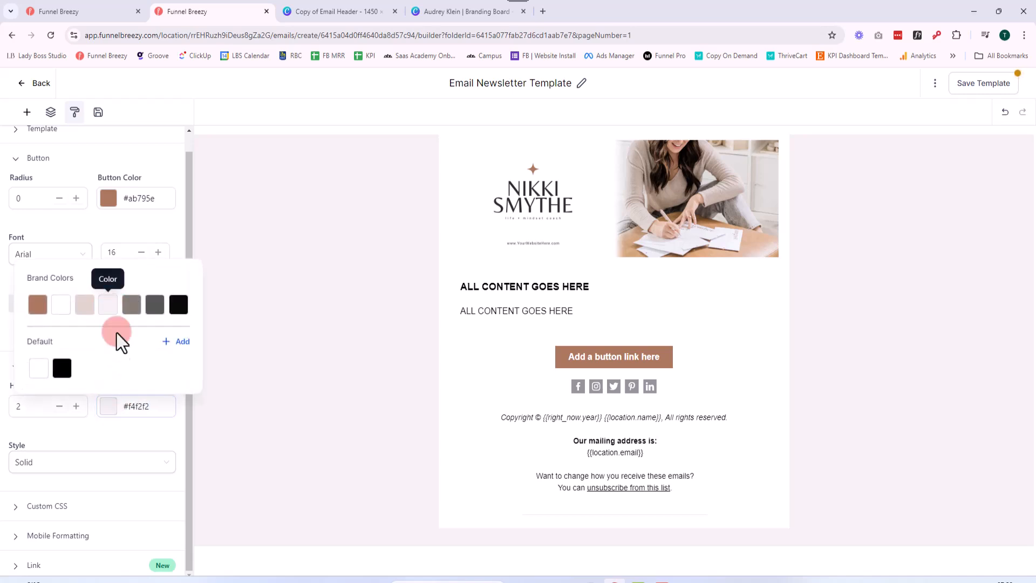
left_click(108, 438)
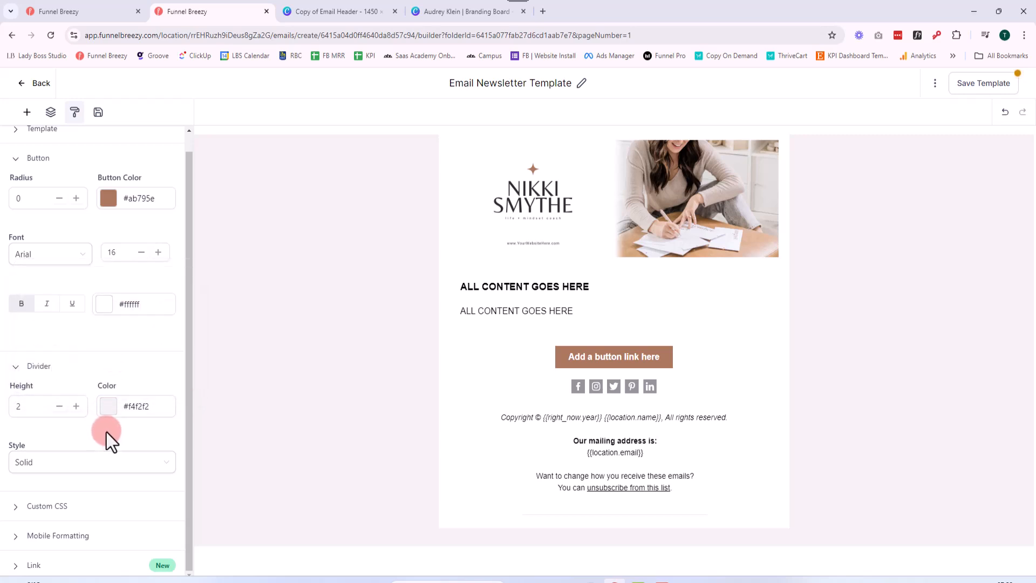
left_click(107, 412)
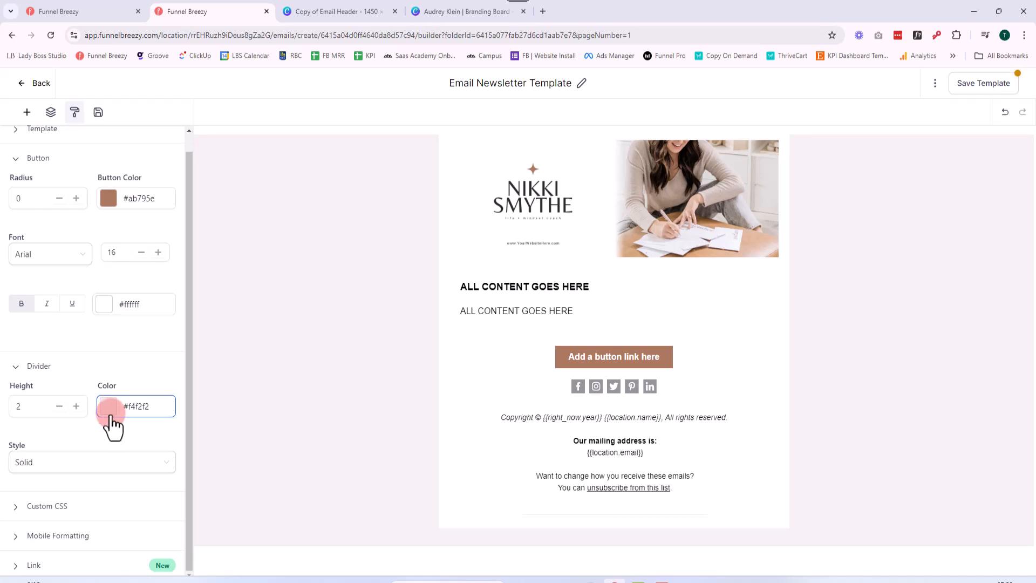
left_click(59, 409)
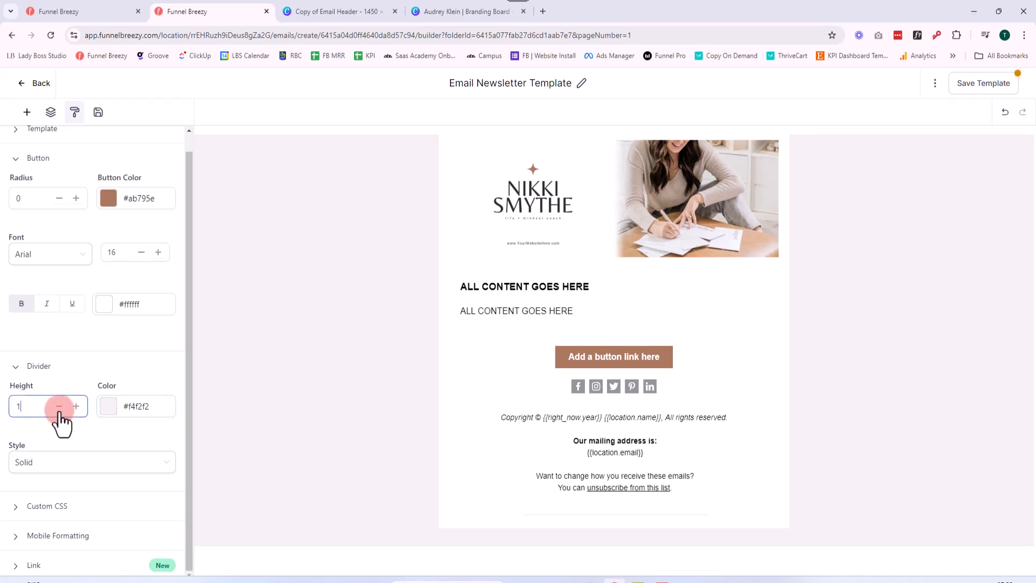
Insert a divider between the social icons and the footer text
left_click(27, 112)
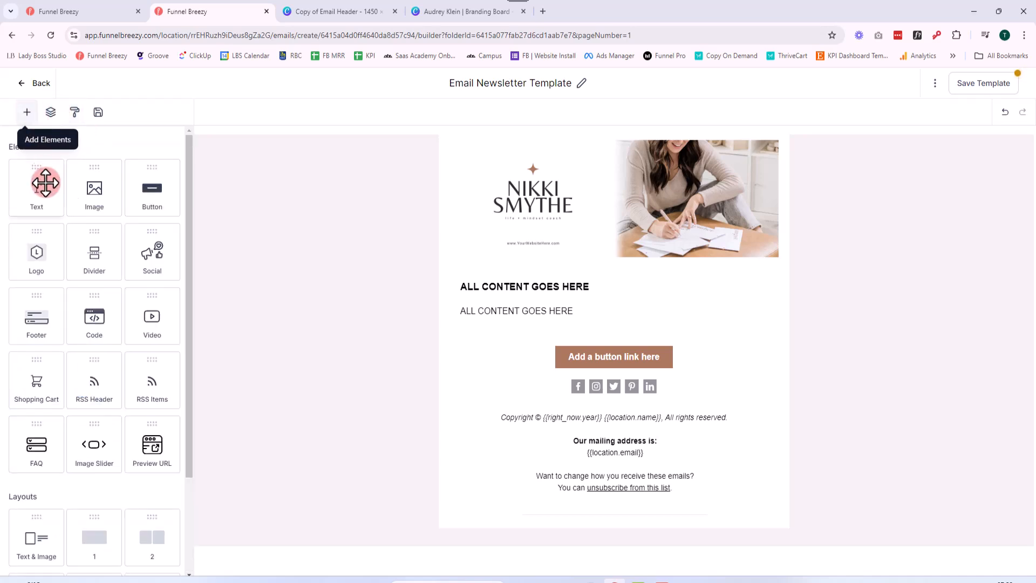
left_click_drag(94, 252, 587, 385)
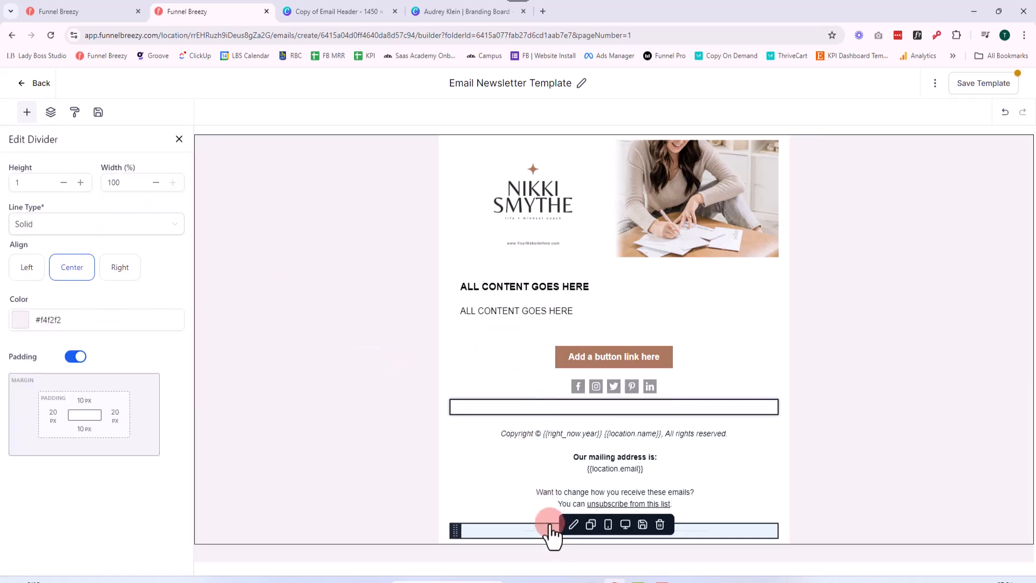
left_click(549, 409)
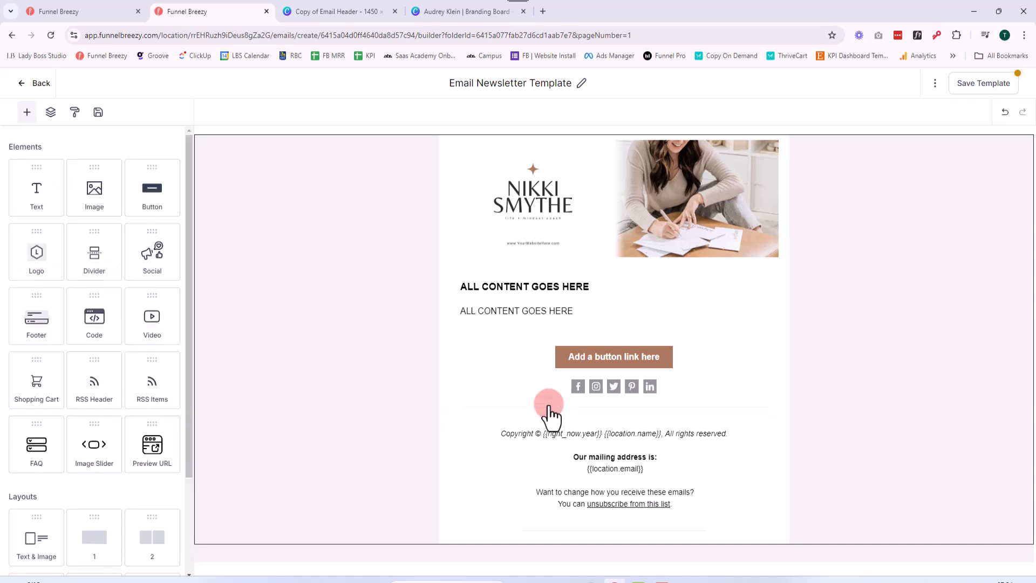
Try a global divider height of 10 on the template's dividers
left_click(75, 112)
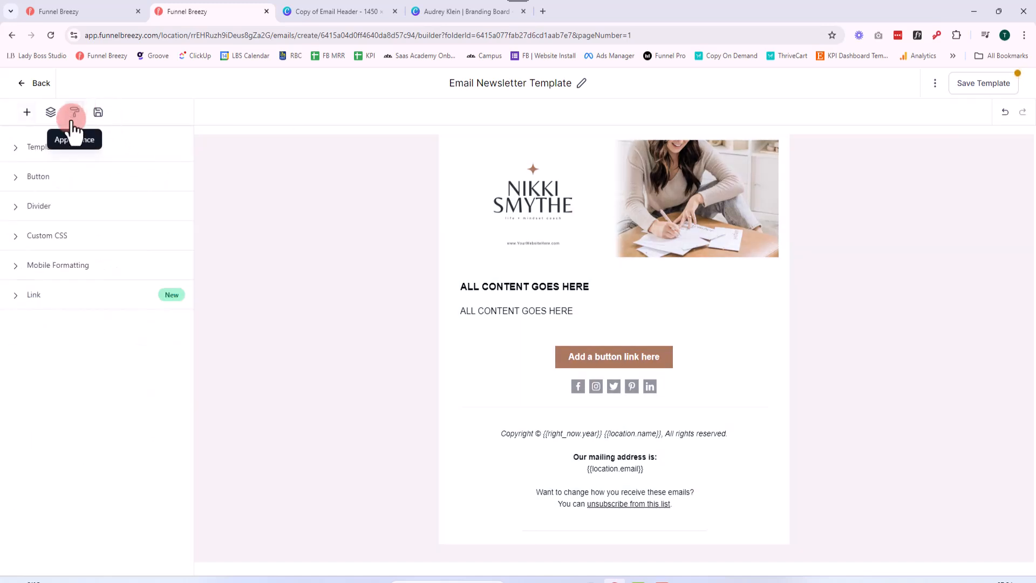
left_click(72, 214)
double_click(80, 248)
double_click(80, 248)
triple_click(80, 247)
double_click(80, 248)
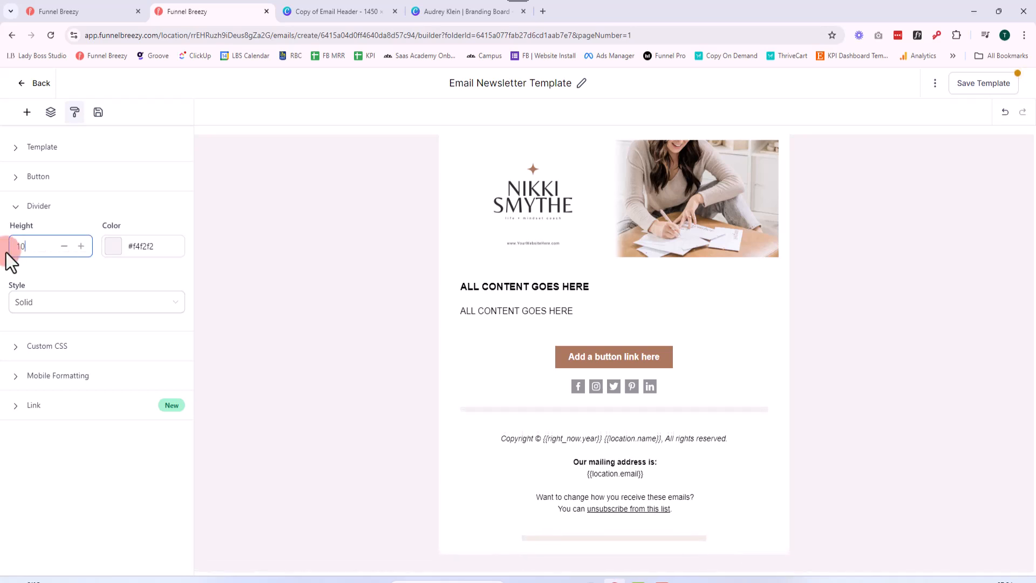
left_click(480, 410)
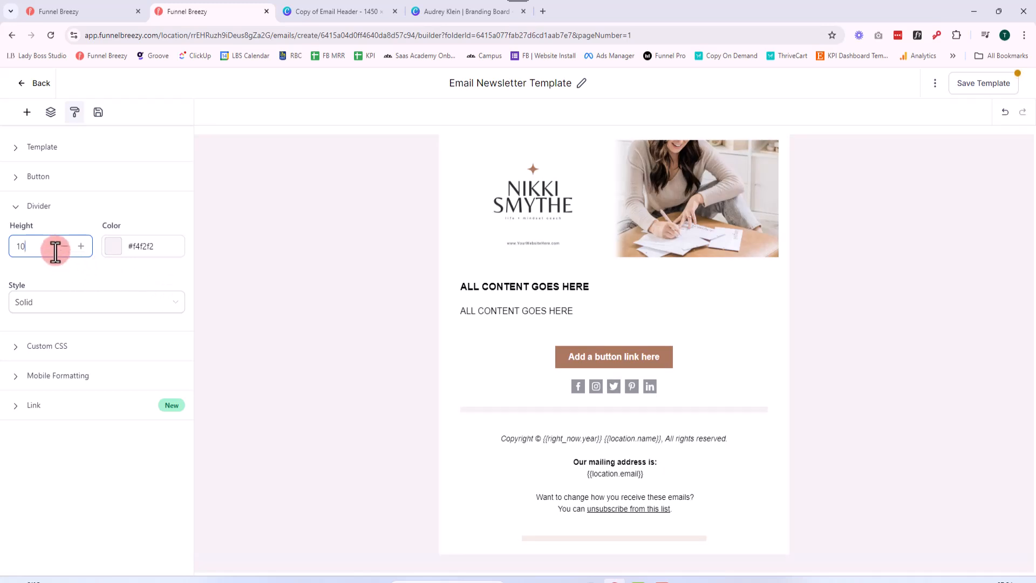
Set the global divider height to 2
double_click(64, 247)
double_click(64, 247)
double_click(64, 246)
double_click(64, 246)
left_click(63, 246)
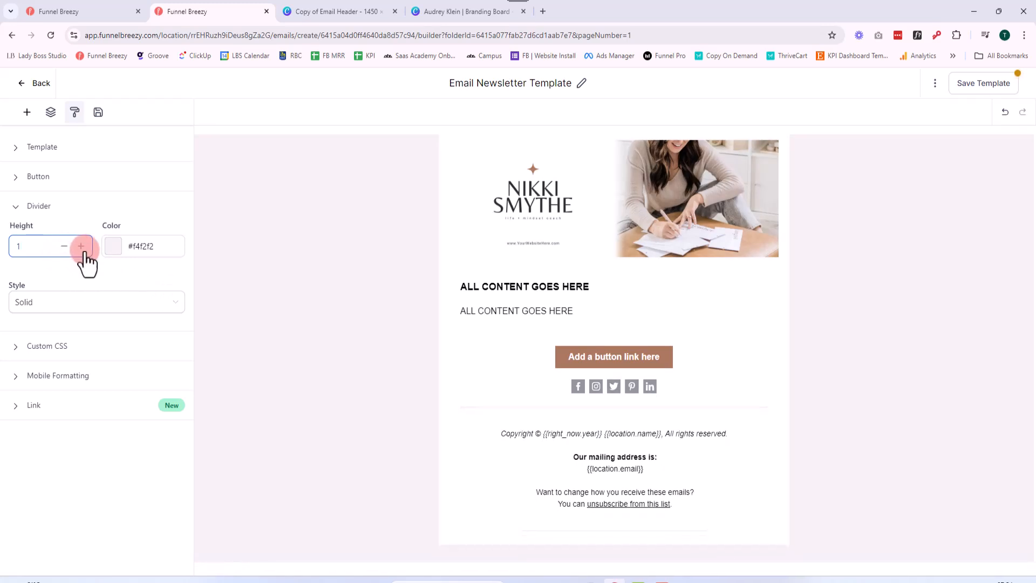
left_click(82, 248)
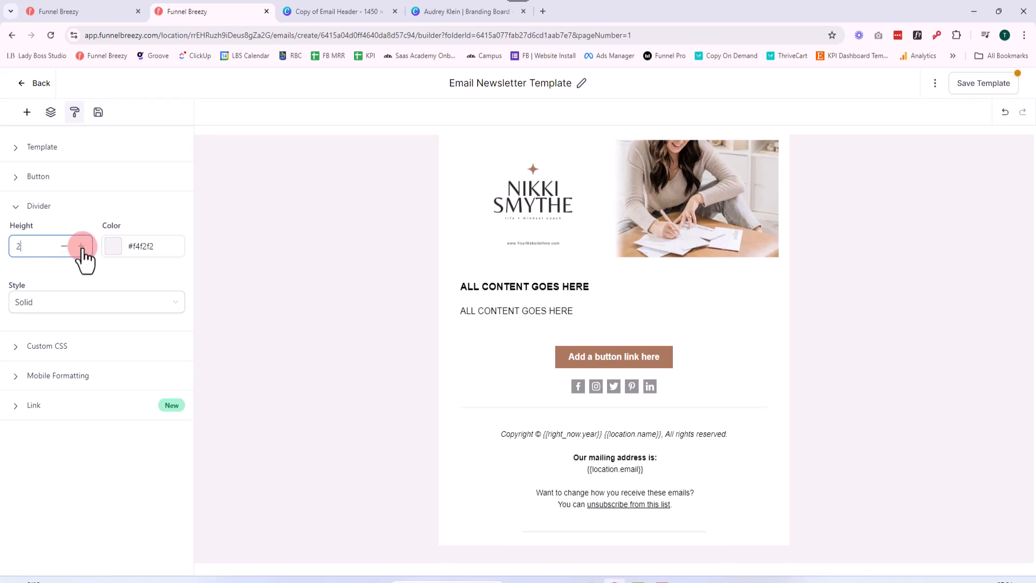
Try the dotted and dashed styles for the global divider and return it to Solid
left_click(93, 303)
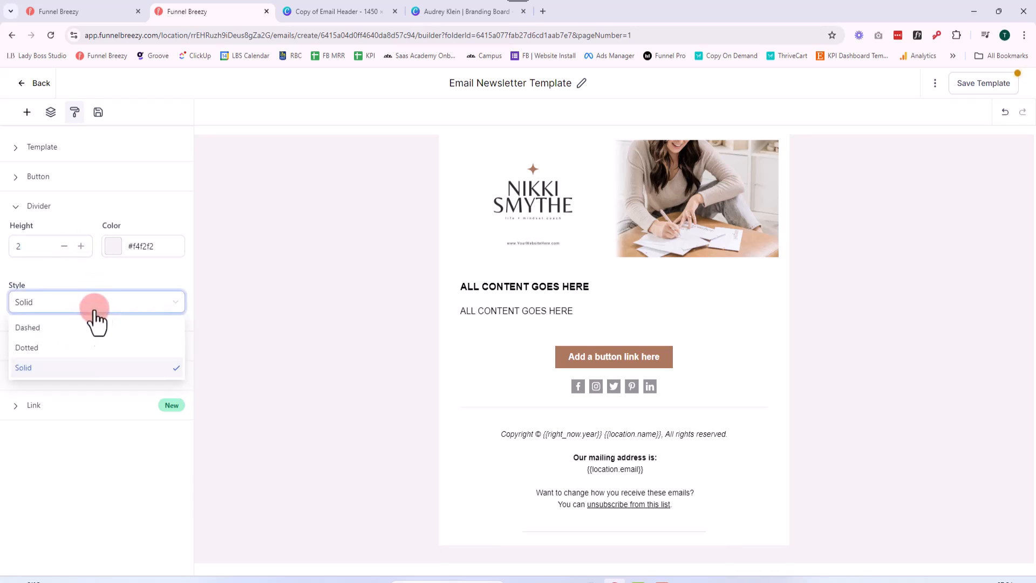
left_click(97, 347)
left_click(85, 307)
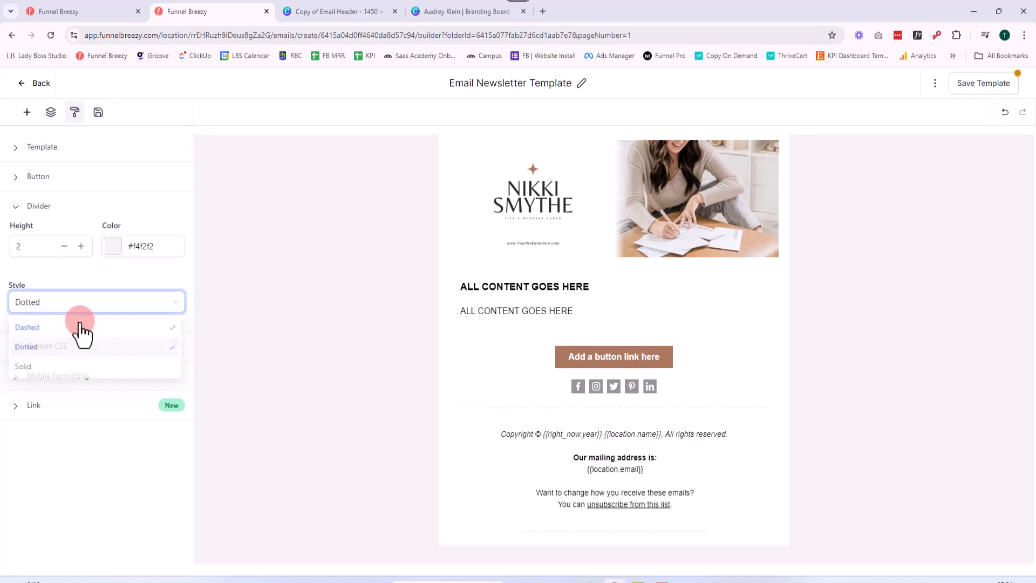
left_click(76, 308)
left_click(75, 367)
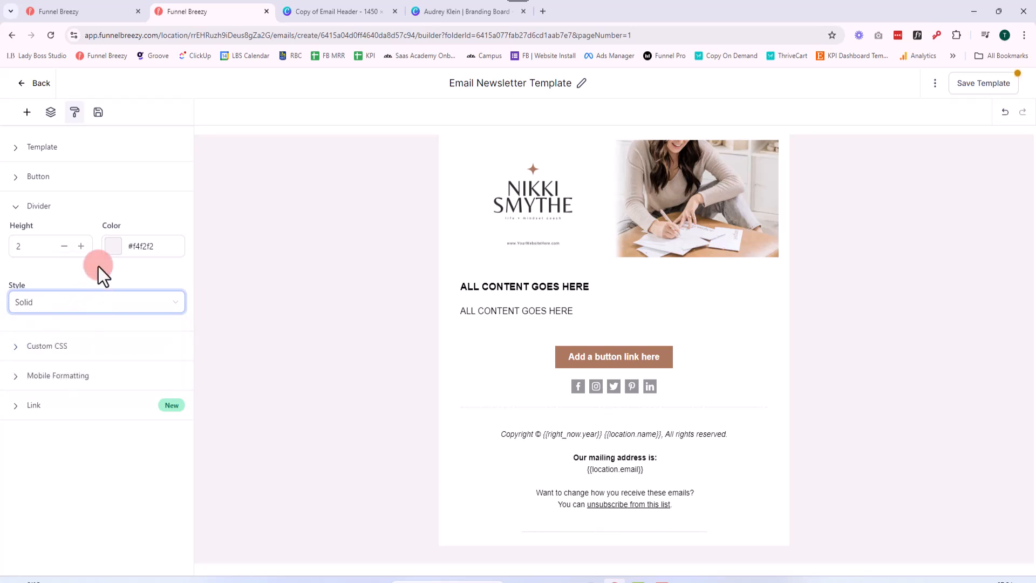
Examine the global custom CSS editor and the mobile formatting options for headings, paragraphs and buttons
left_click(58, 346)
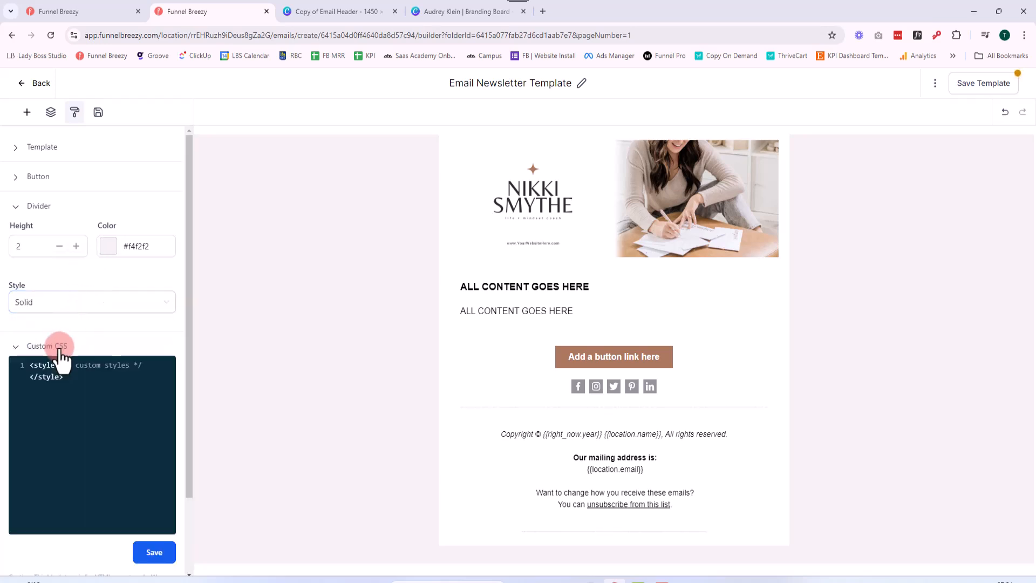
left_click(57, 346)
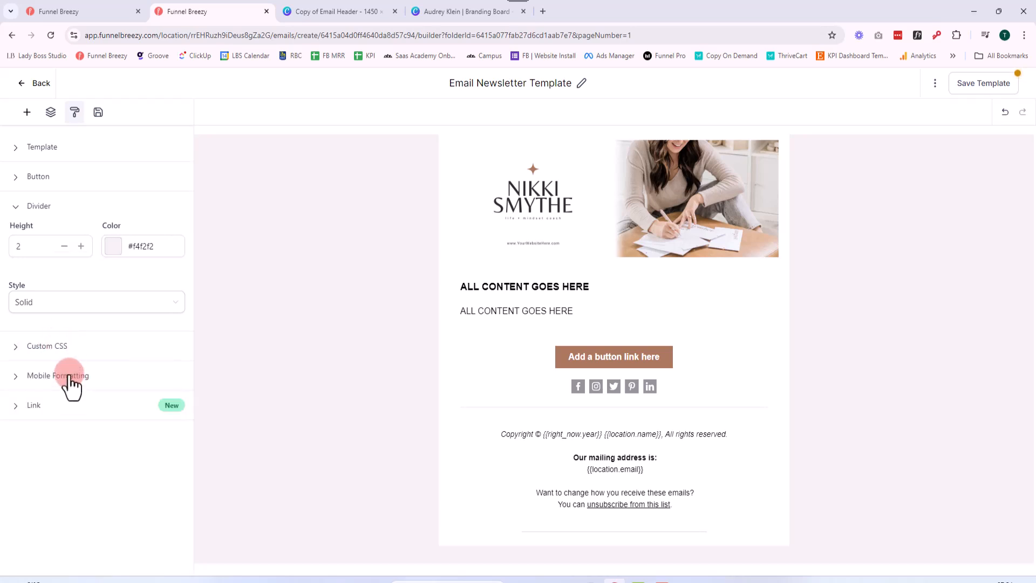
left_click(69, 376)
scroll(131, 348, "down", 2)
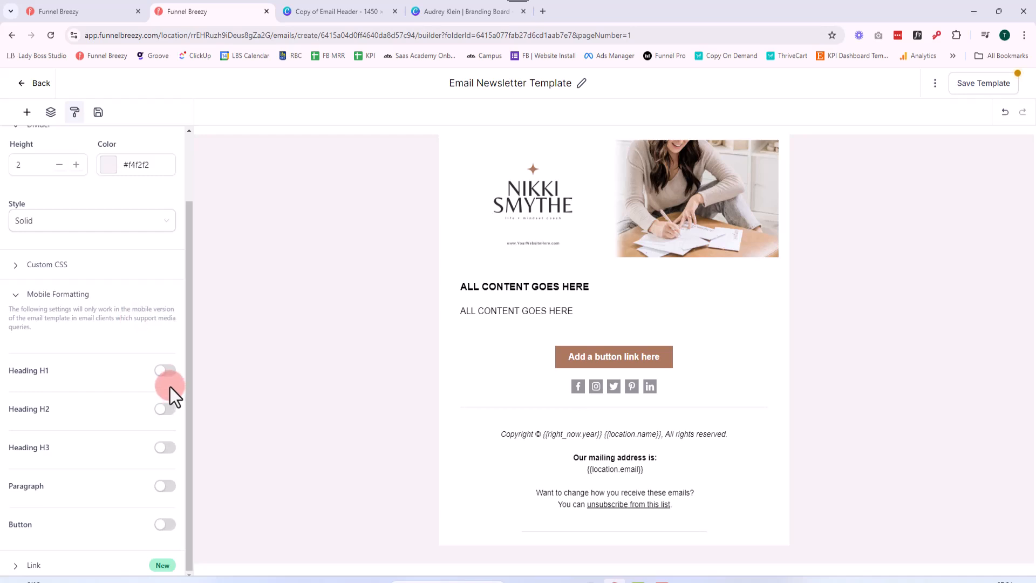
scroll(153, 393, "up", 2)
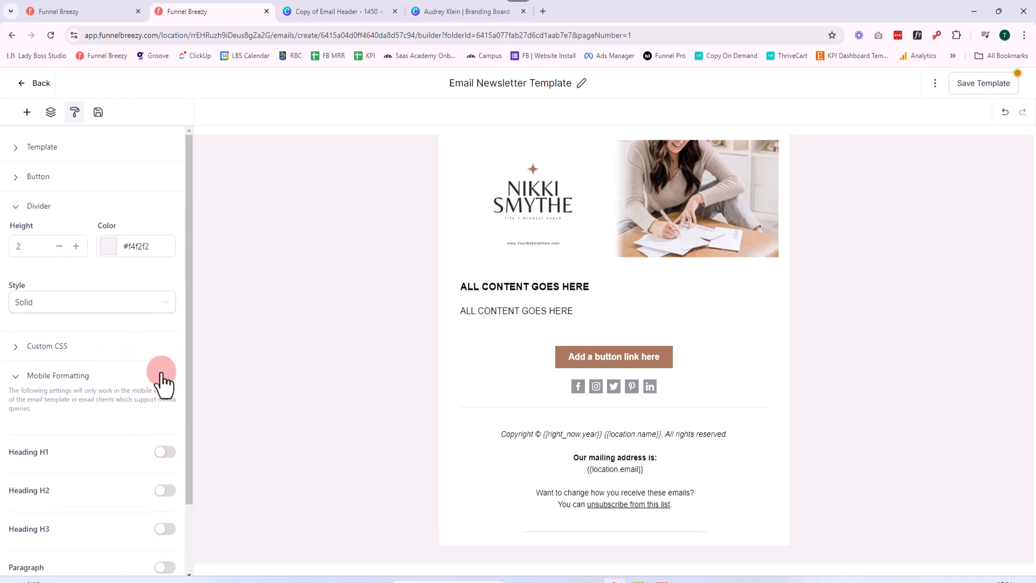
left_click(15, 380)
Set the global link color to the brand color #ab795e
left_click(25, 406)
left_click(110, 450)
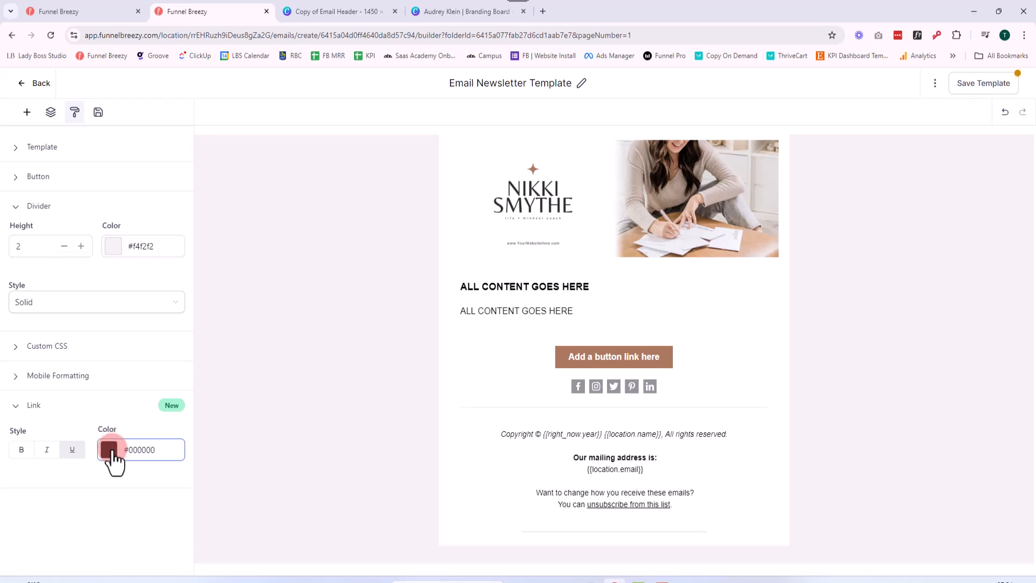
left_click(40, 348)
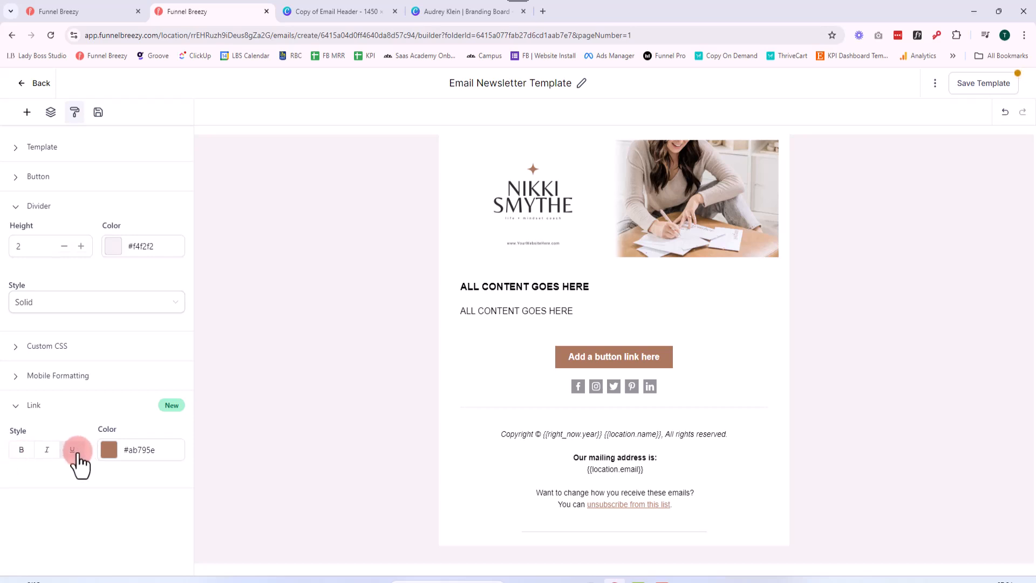
Try bold formatting on the template's links, remove it again and close the link settings
left_click(22, 451)
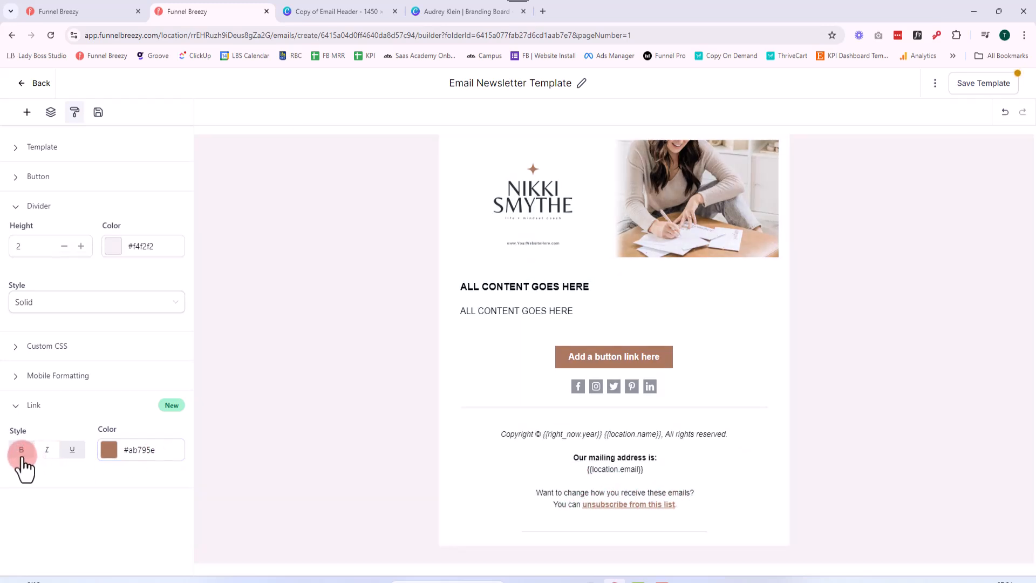
left_click(22, 451)
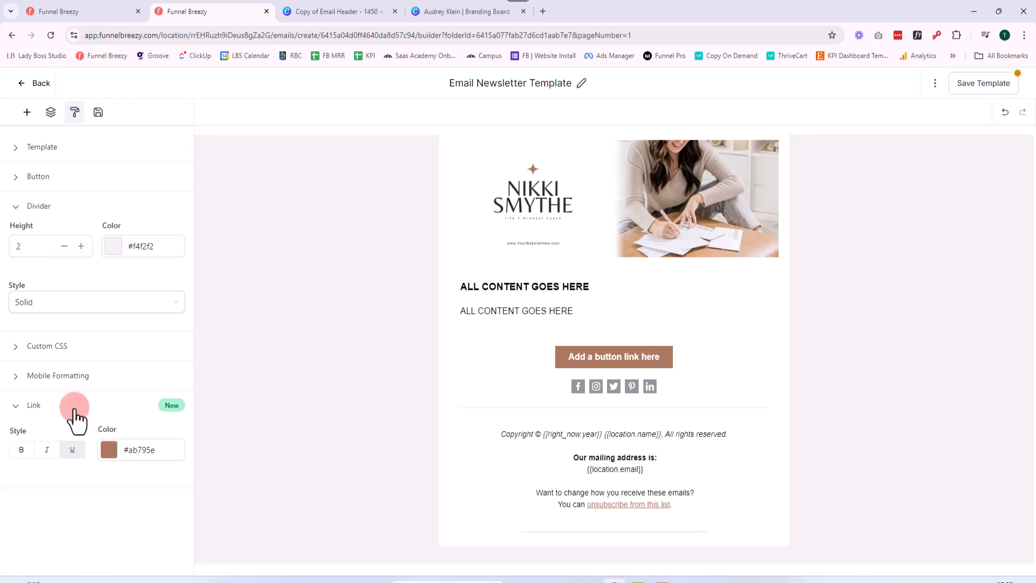
left_click(18, 406)
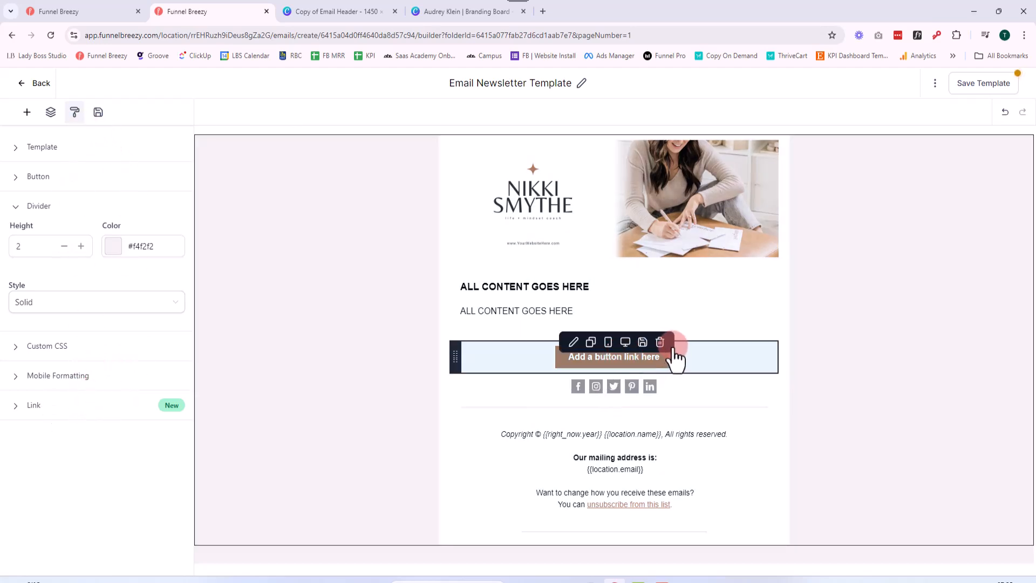
Delete the button block and move the divider above the social media icons
left_click(662, 341)
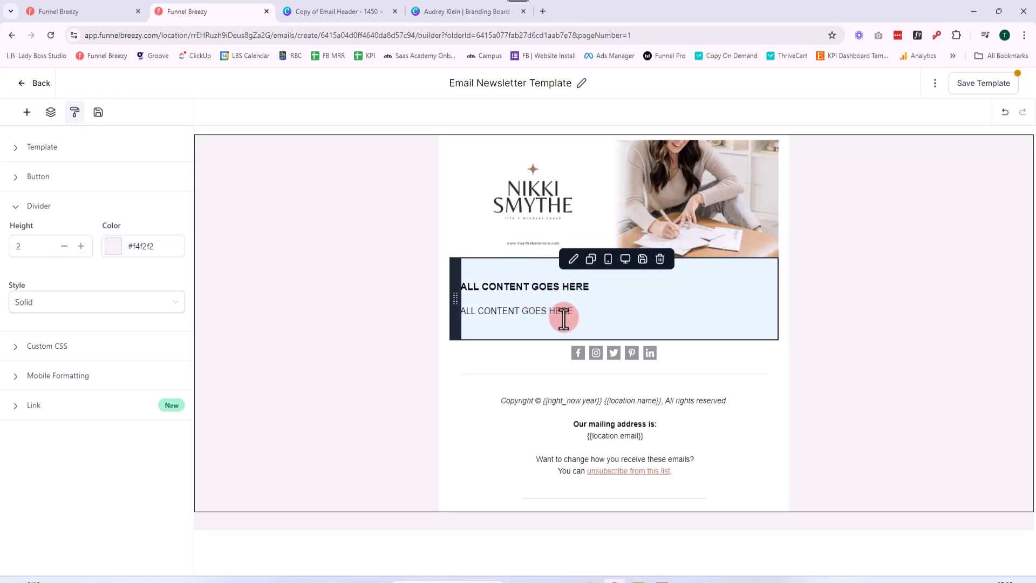
left_click(720, 373)
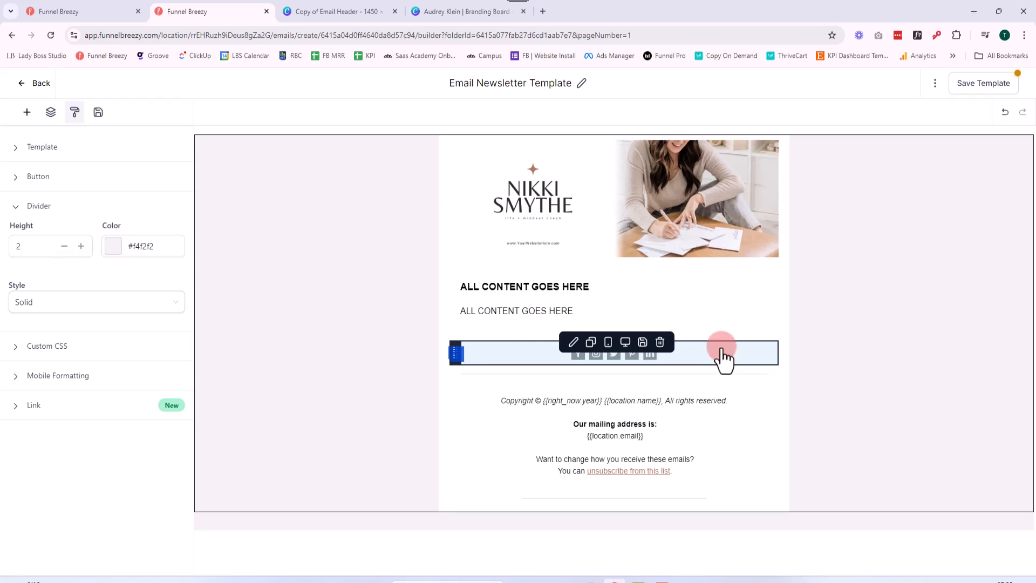
left_click_drag(456, 374, 459, 350)
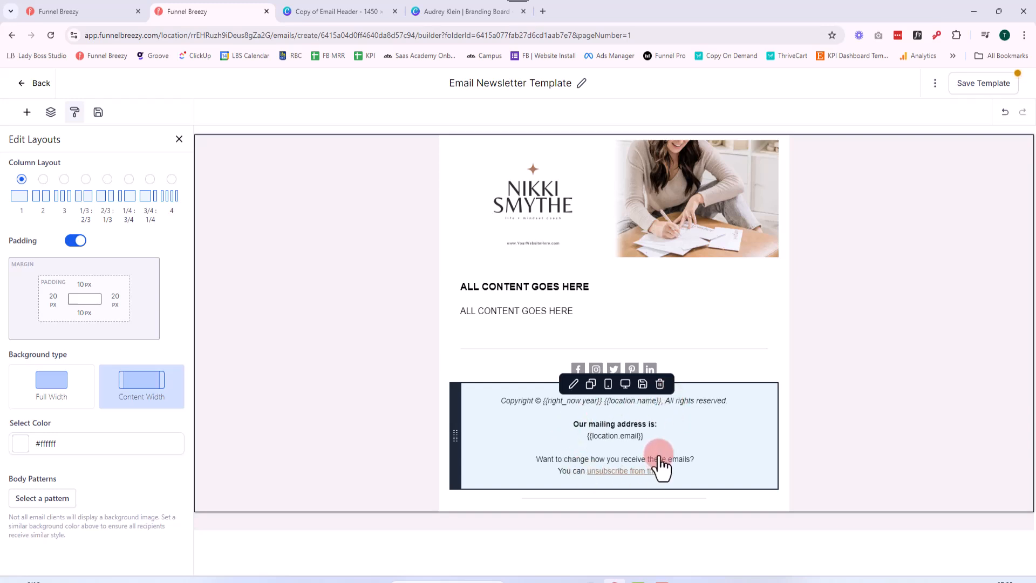
Change "mailing" to "email" in the footer's address line
left_click(614, 431)
double_click(595, 426)
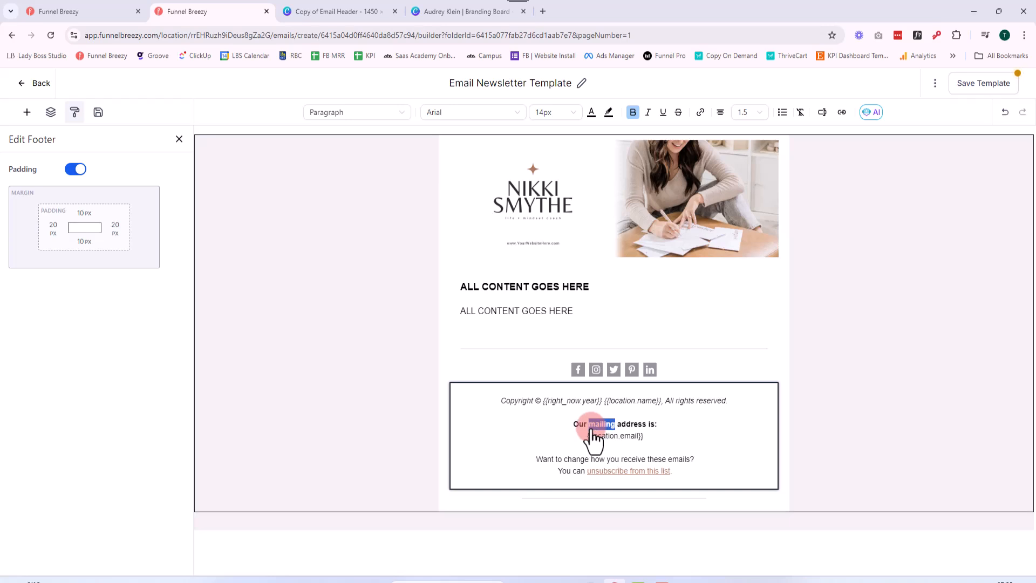
type("emaill")
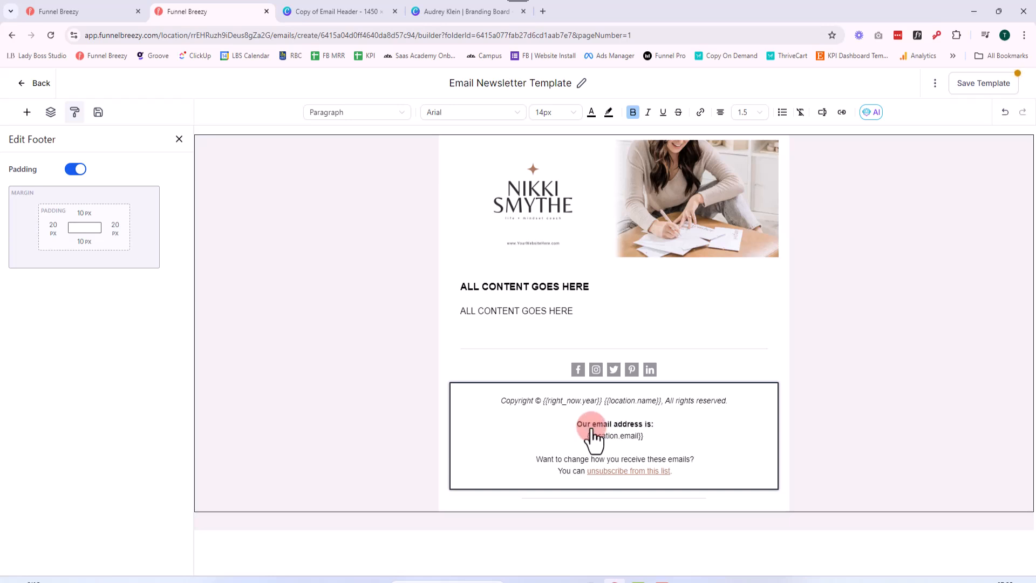
left_click_drag(647, 437, 577, 437)
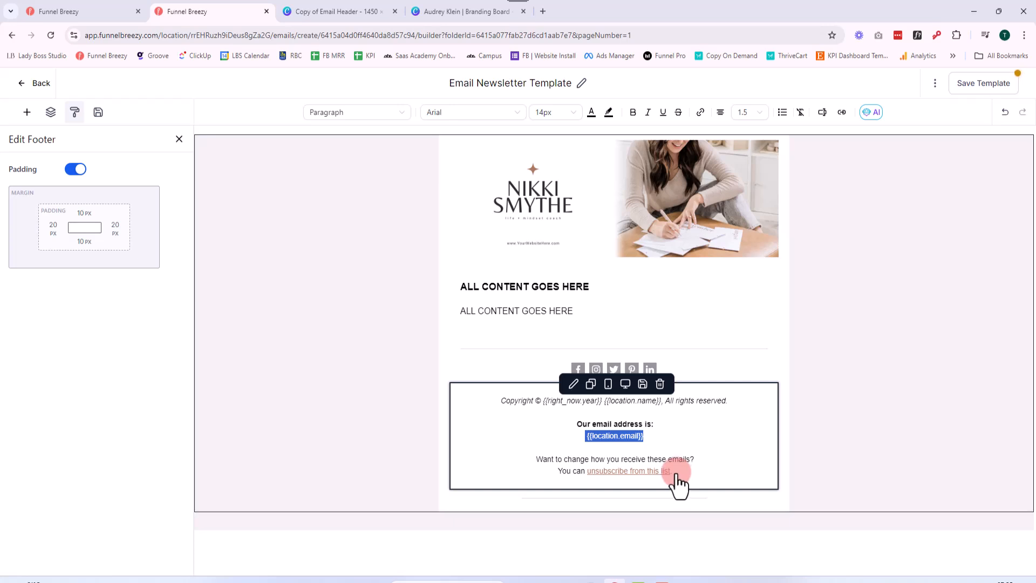
left_click_drag(675, 474, 523, 463)
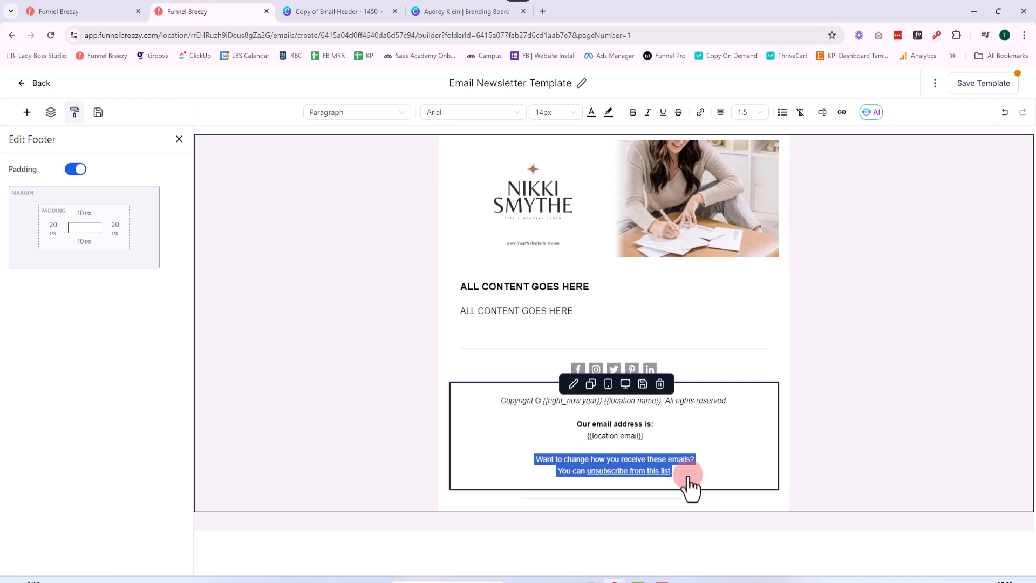
left_click(714, 367)
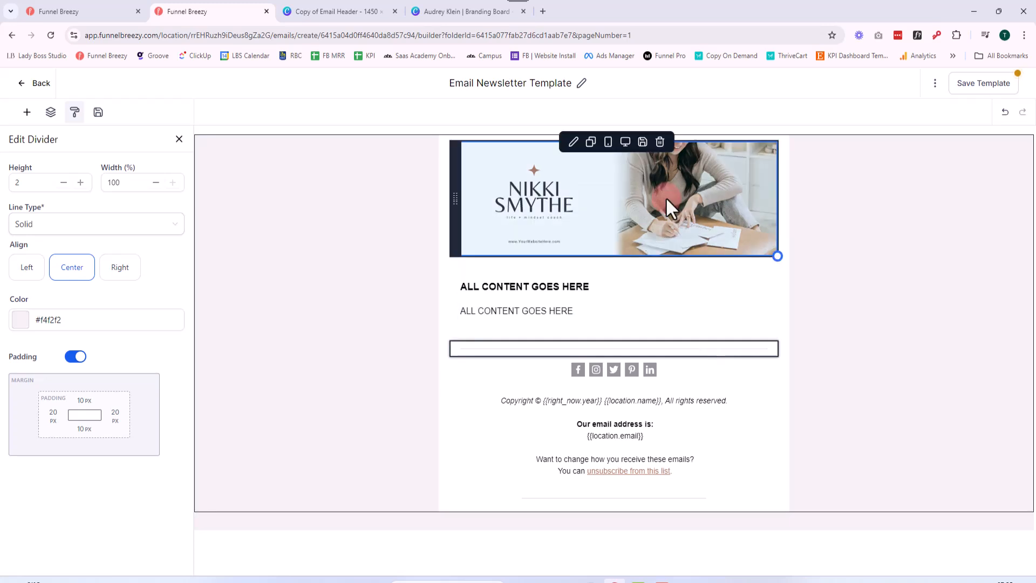
Switch to the Email Header design in Canva and look through its header page designs
left_click(666, 196)
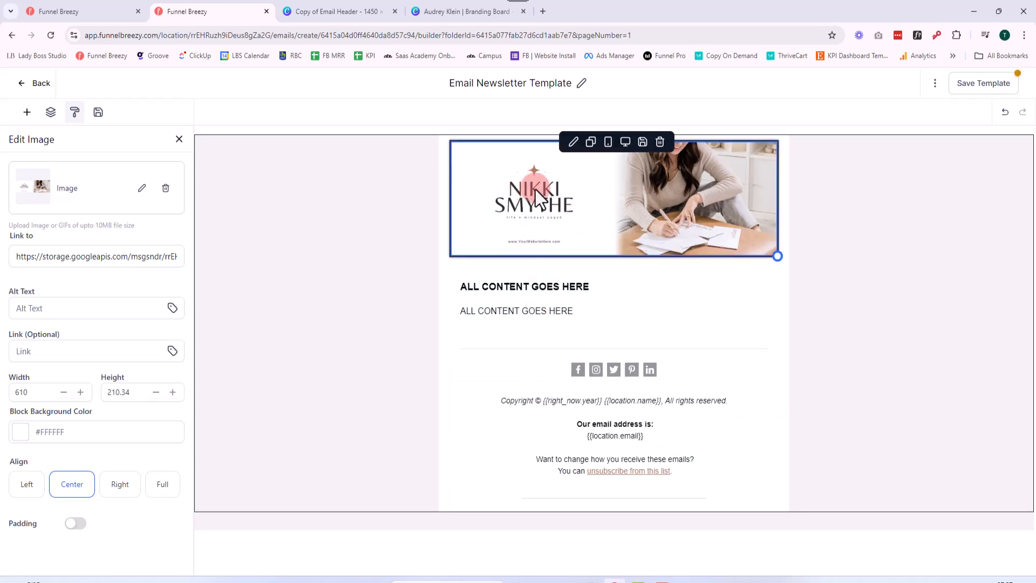
left_click(348, 11)
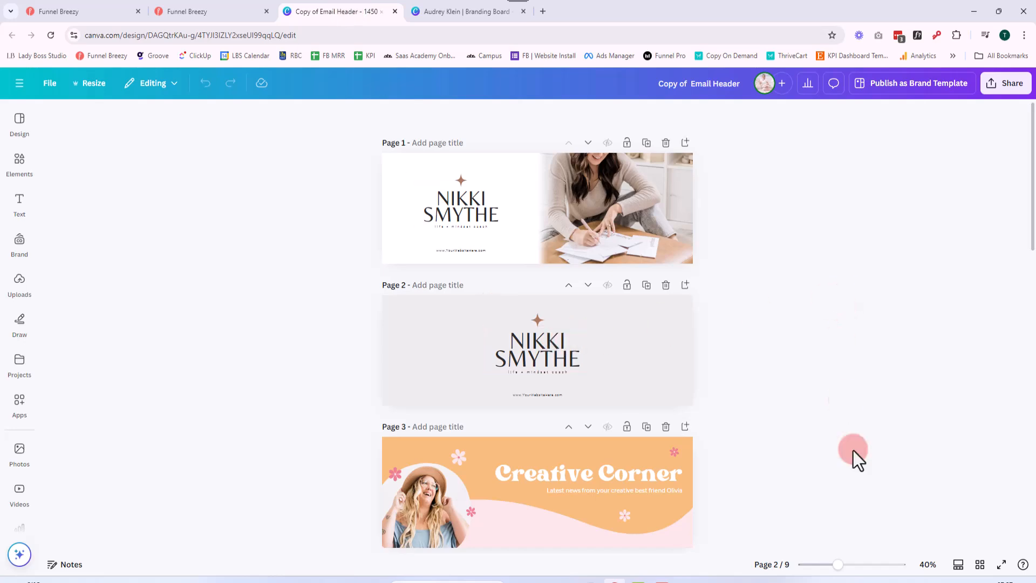
left_click(843, 565)
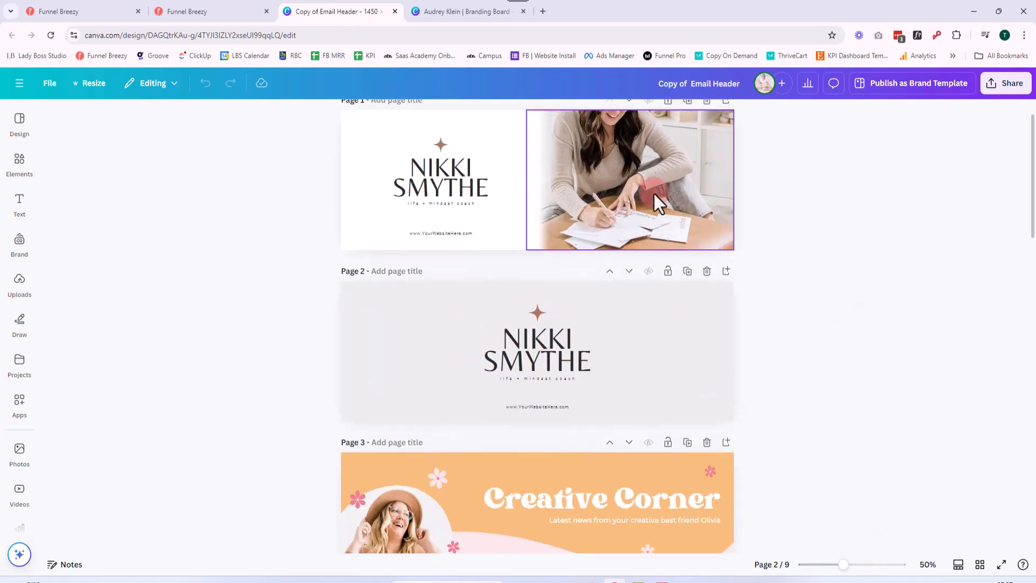
scroll(659, 264, "down", 15)
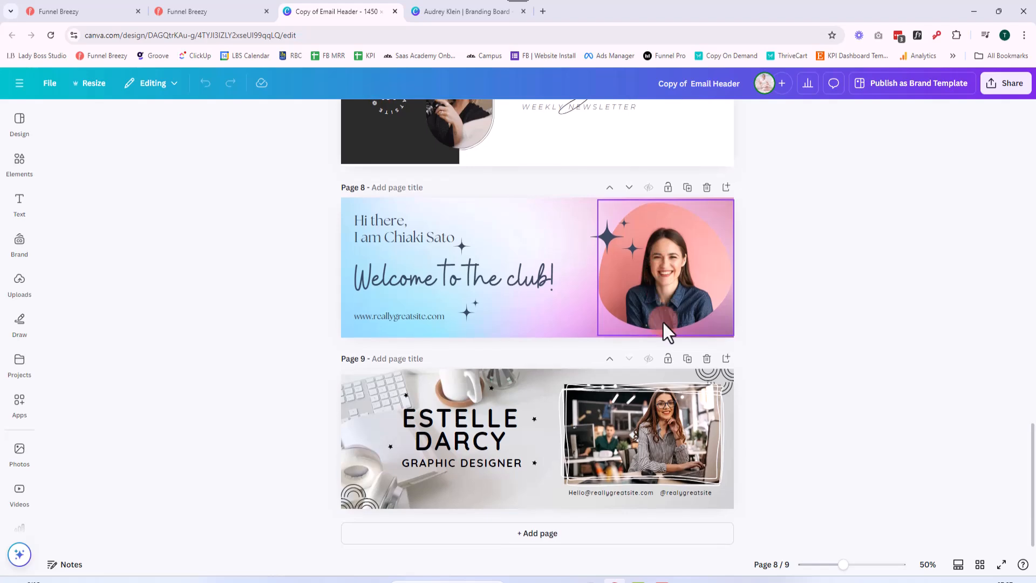
scroll(663, 321, "up", 15)
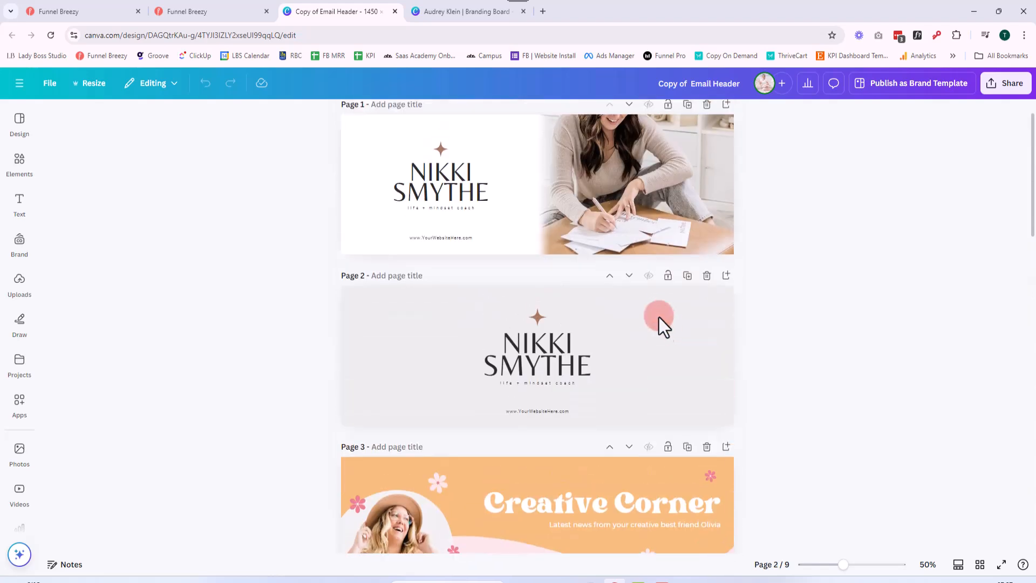
scroll(663, 321, "up", 1)
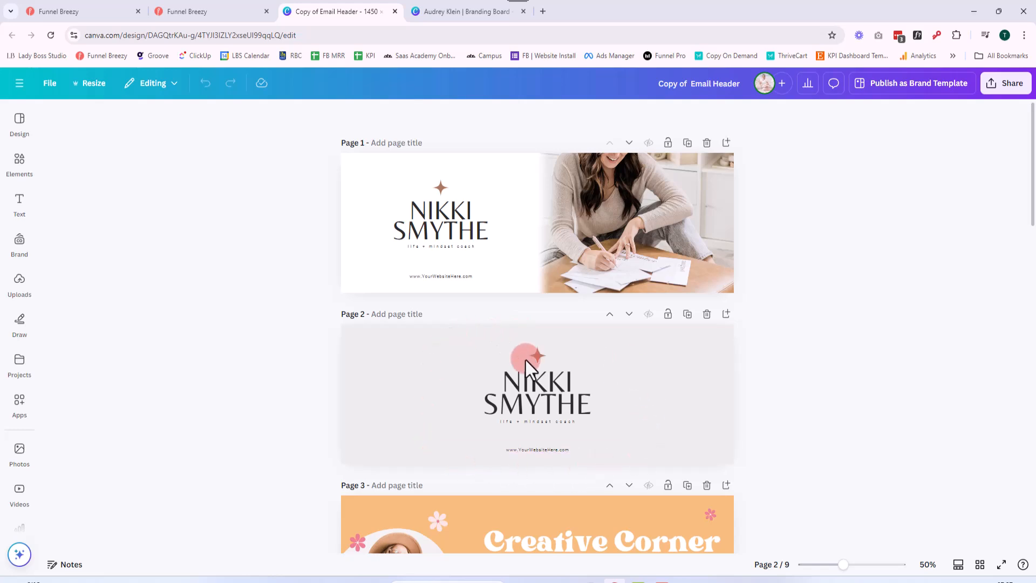
Look up the color code of the light pink swatch on the Canva branding board
left_click(439, 14)
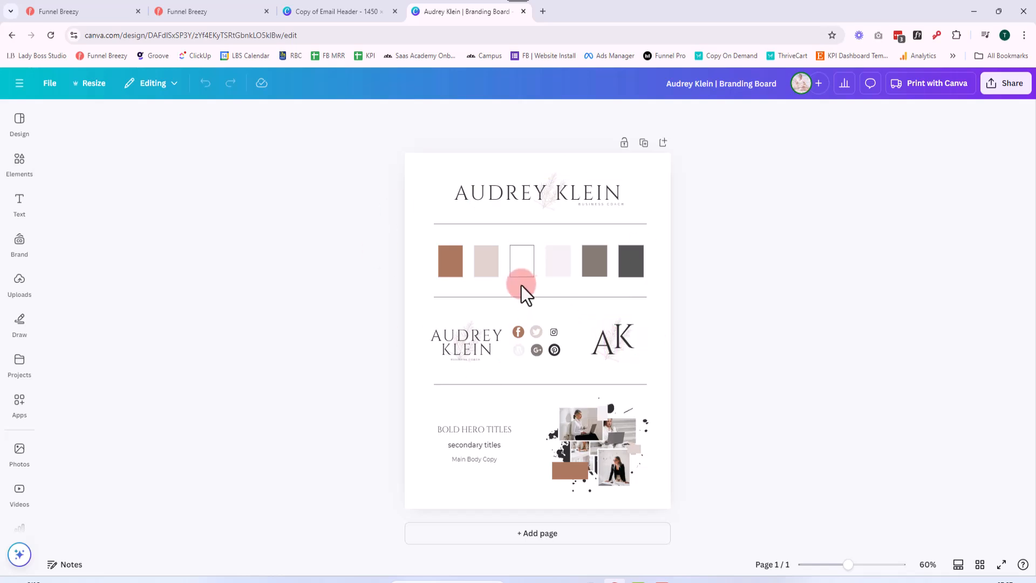
left_click(552, 265)
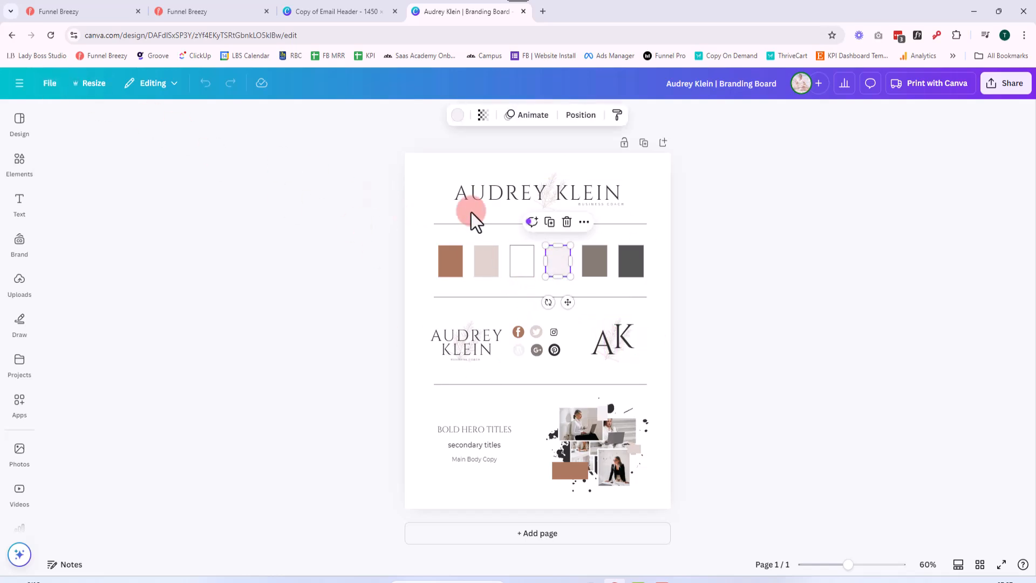
left_click(457, 115)
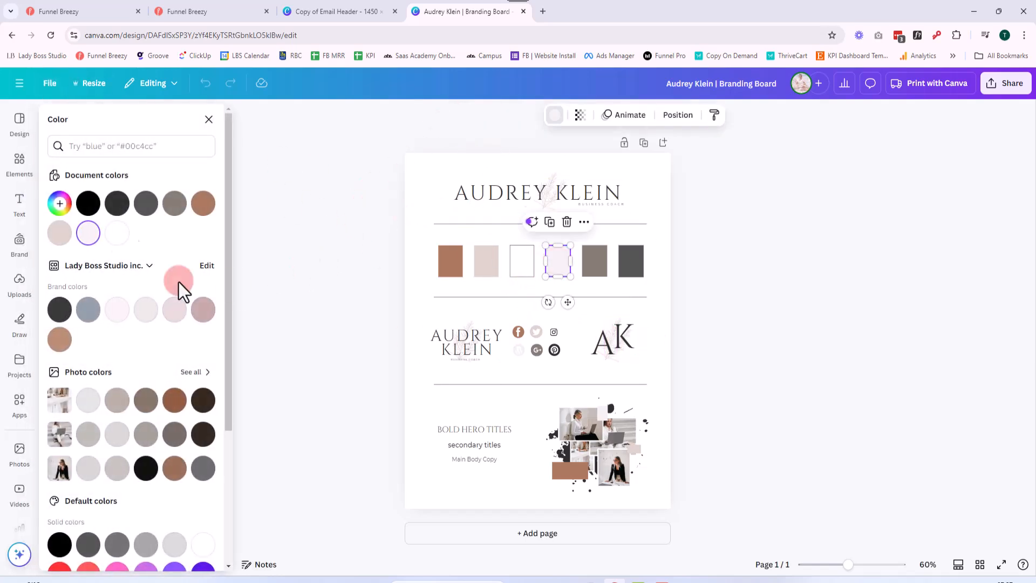
left_click(60, 204)
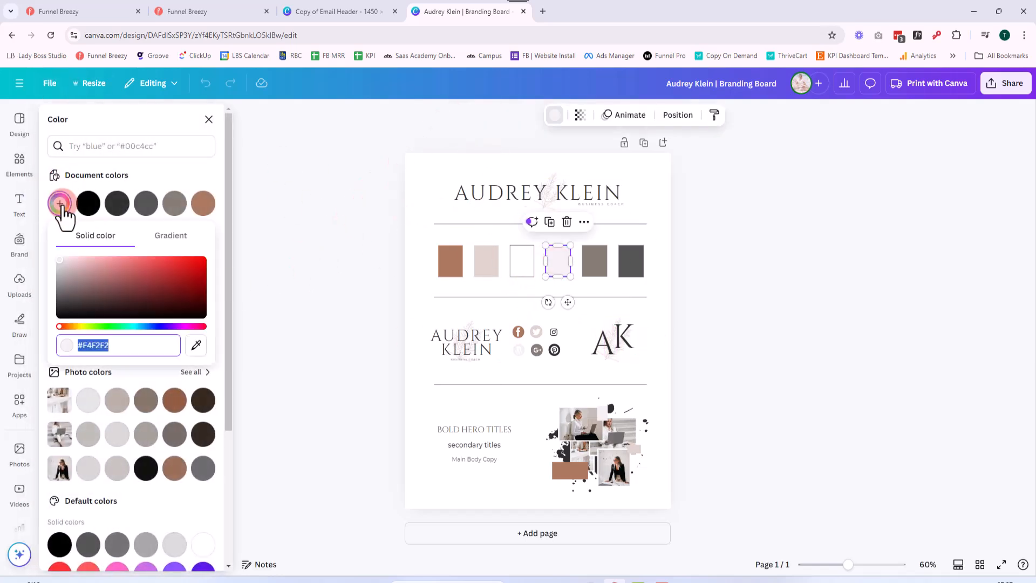
left_click(336, 279)
Switch to Funnel Breezy and apply the light pink brand color #f4f2f2 as the template's background color
left_click(189, 11)
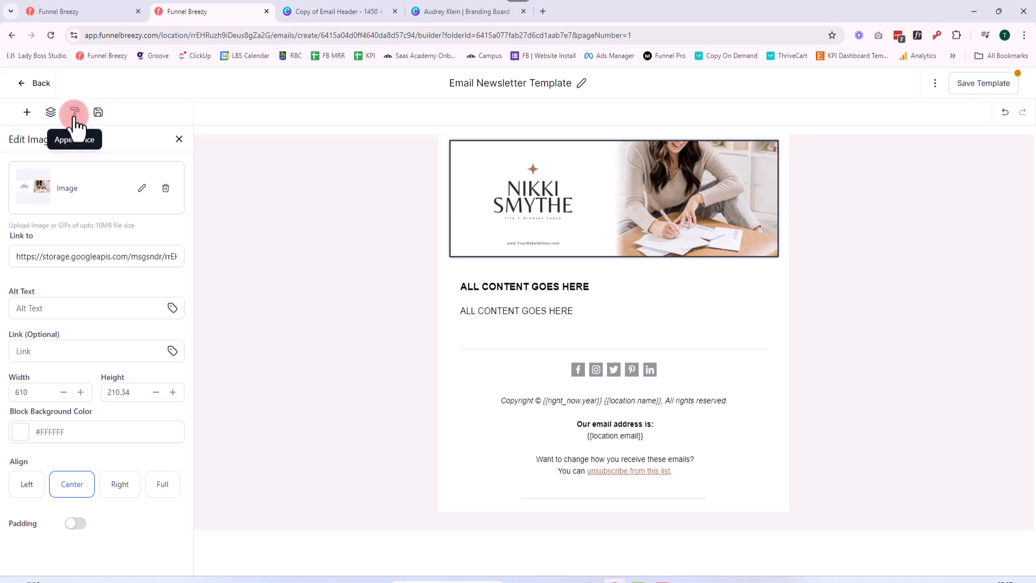
left_click(74, 114)
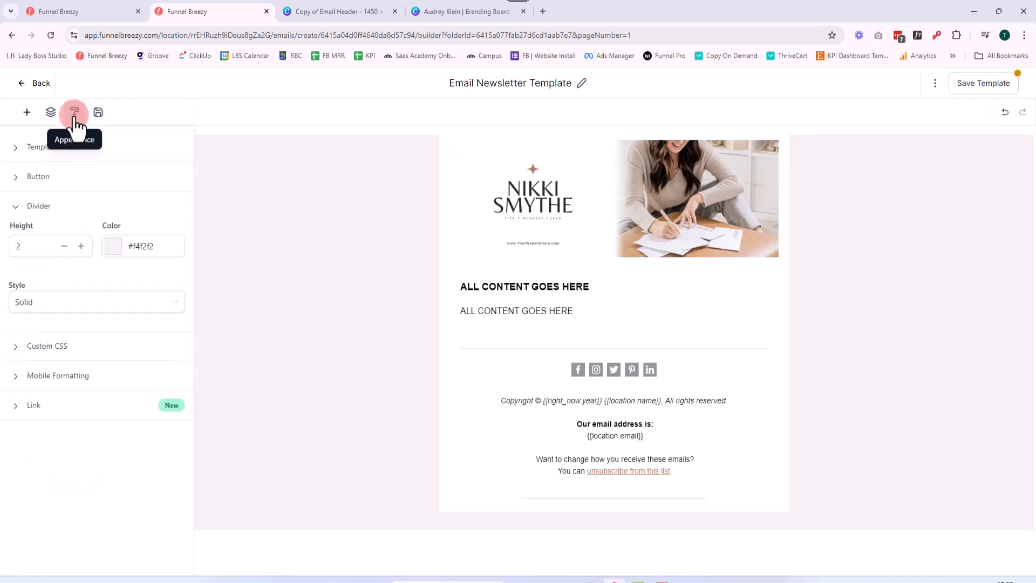
left_click(37, 151)
left_click(22, 189)
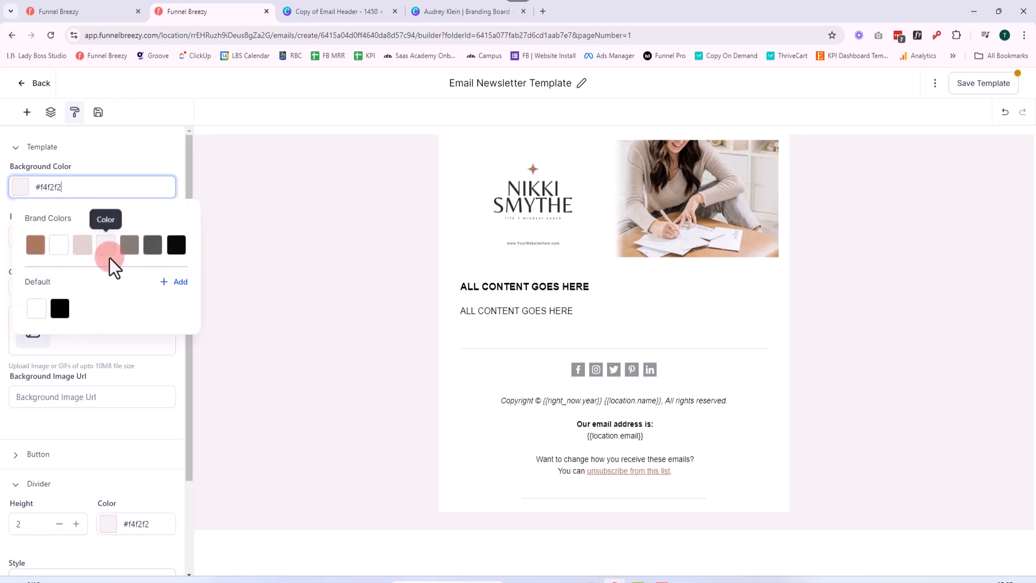
left_click(106, 246)
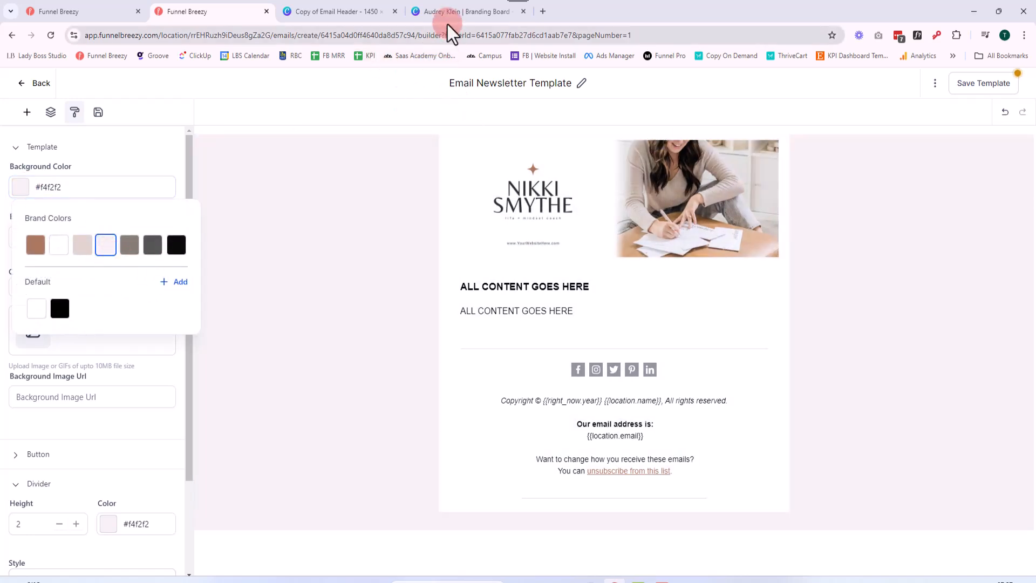
Return to the Canva branding board and copy the light pink swatch's color code #F4F2F2
left_click(445, 21)
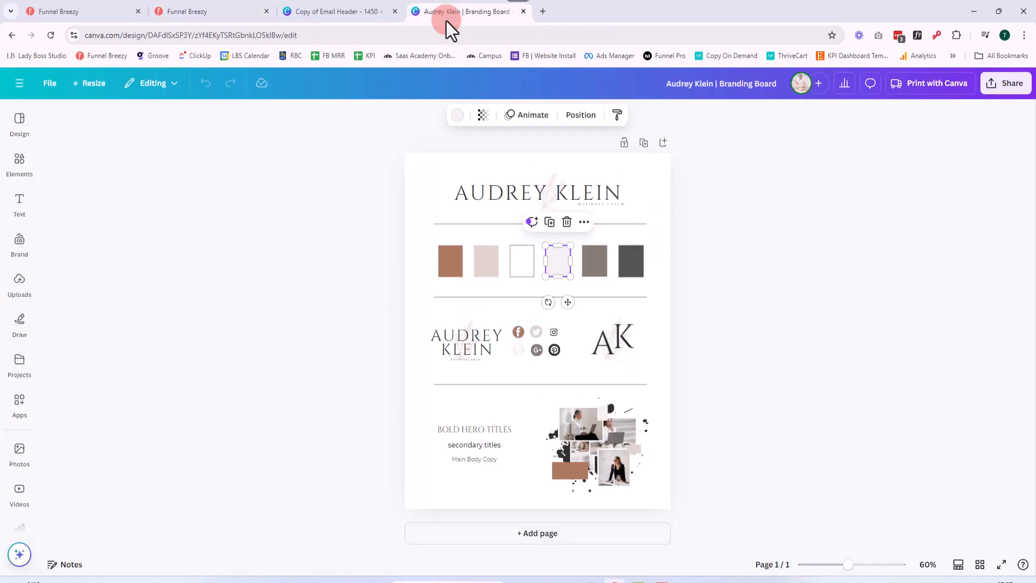
left_click(355, 18)
left_click(426, 352)
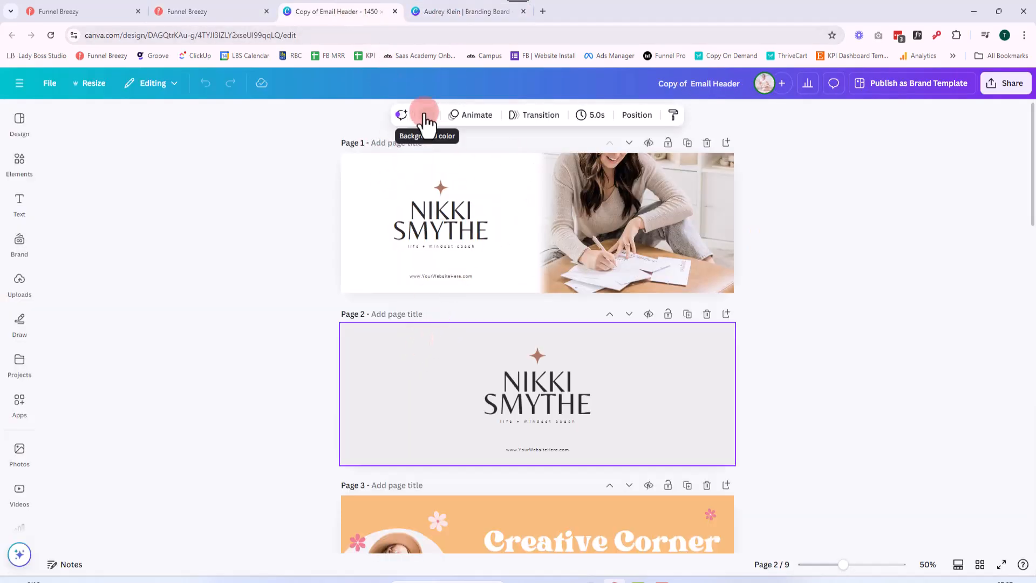
left_click(442, 12)
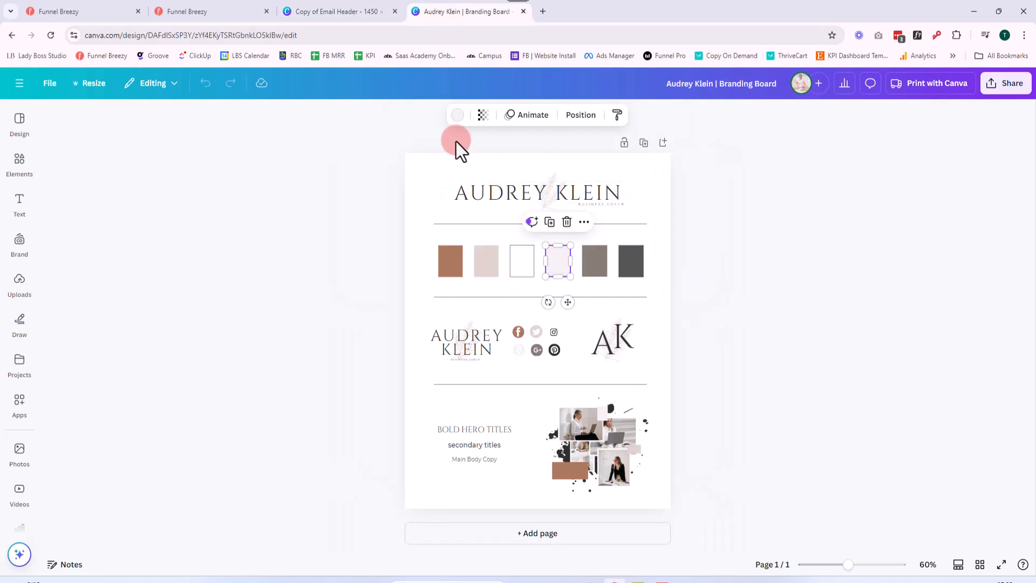
left_click(457, 115)
left_click(58, 204)
key("ctrl+c")
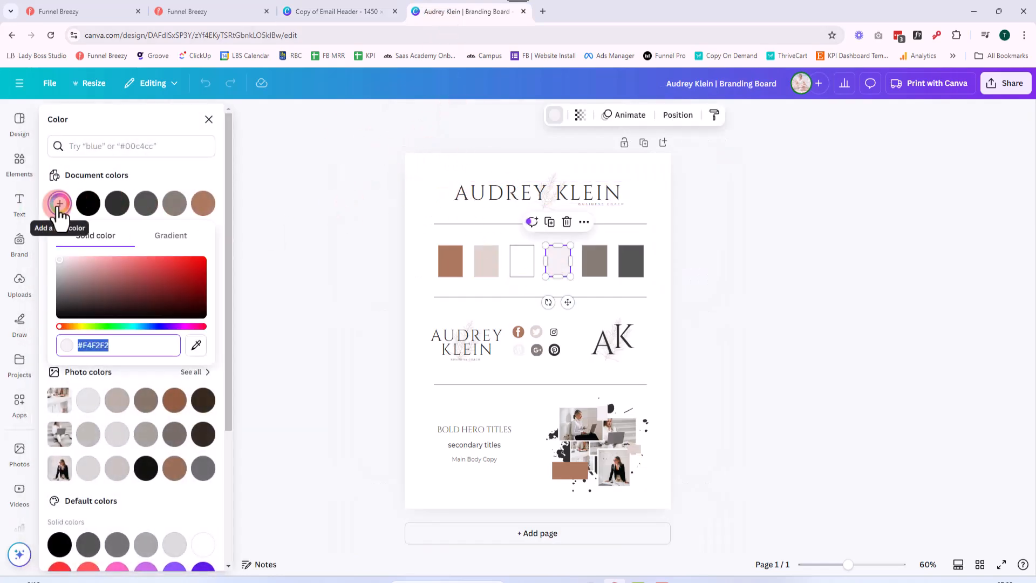
Set the background color of page 2 in the Email Header design to #F4F2F2
left_click(329, 11)
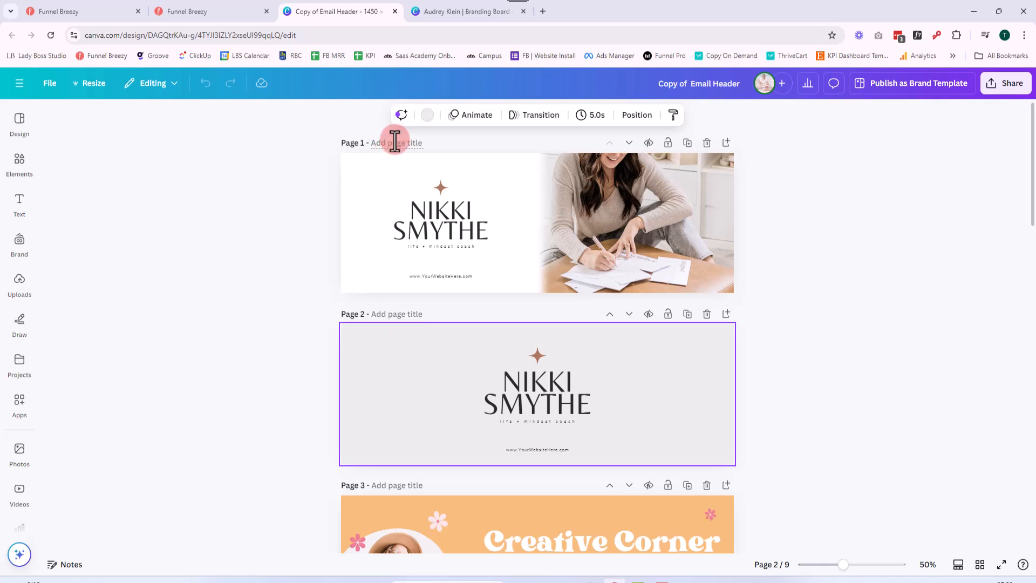
left_click(427, 115)
left_click(59, 204)
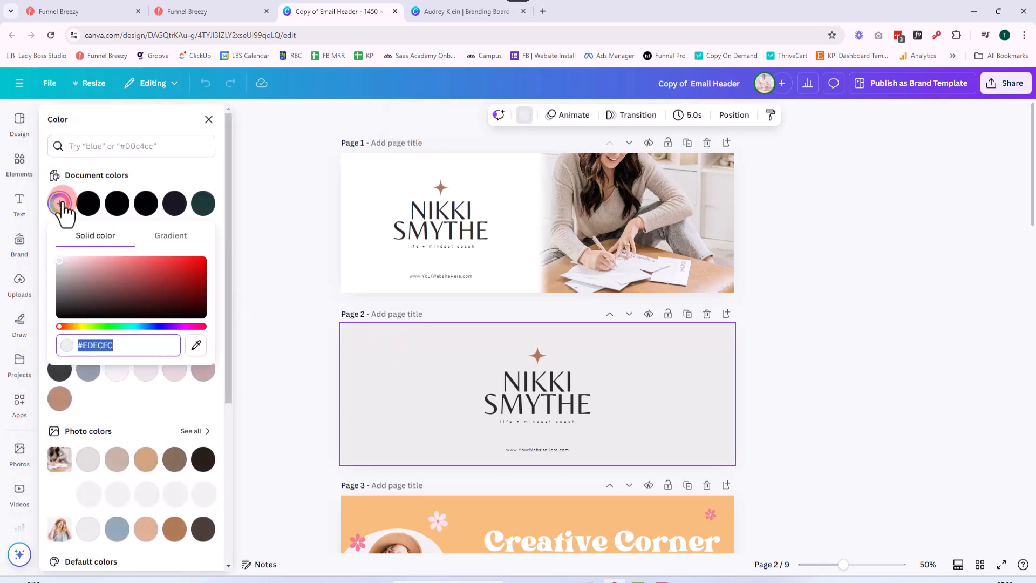
key("ctrl+v")
left_click(416, 389)
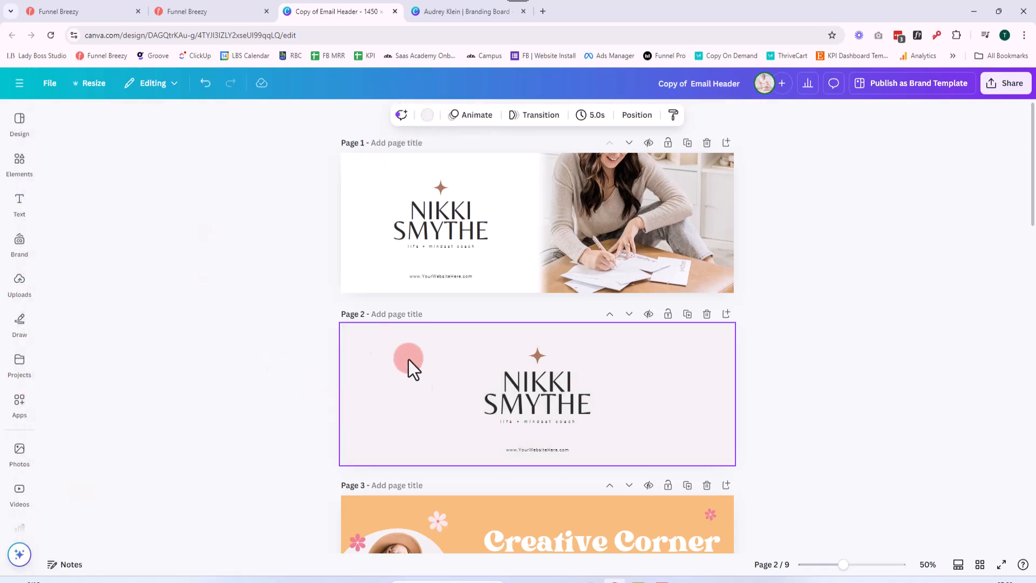
Copy all elements of the main logo at the top of the branding board
left_click(443, 12)
left_click(343, 290)
left_click_drag(373, 163, 632, 212)
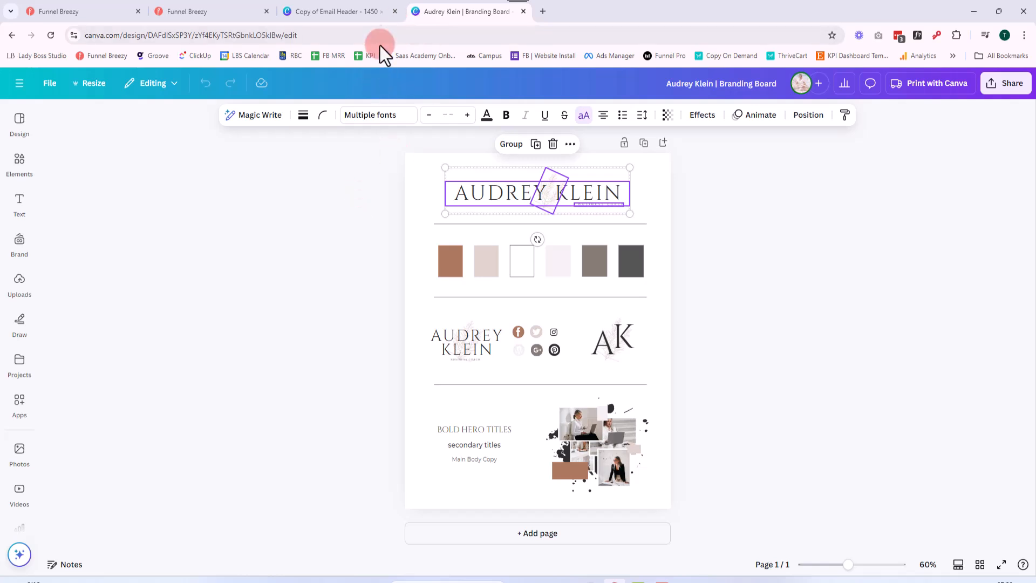
Replace the star, name and tagline logo on page 2 of the Email Header design with the copied logo
left_click(344, 11)
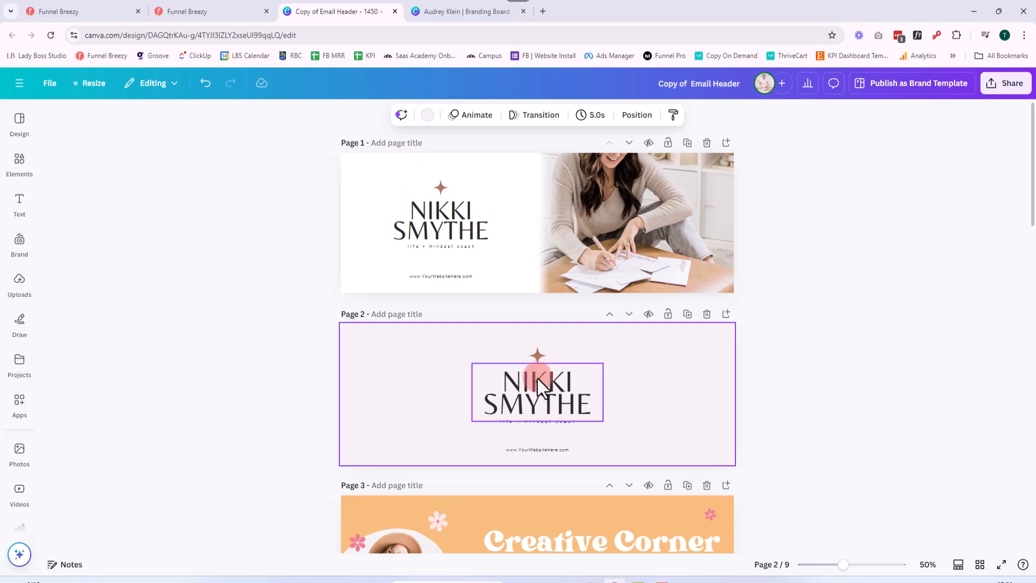
left_click_drag(305, 337, 699, 426)
key("Delete")
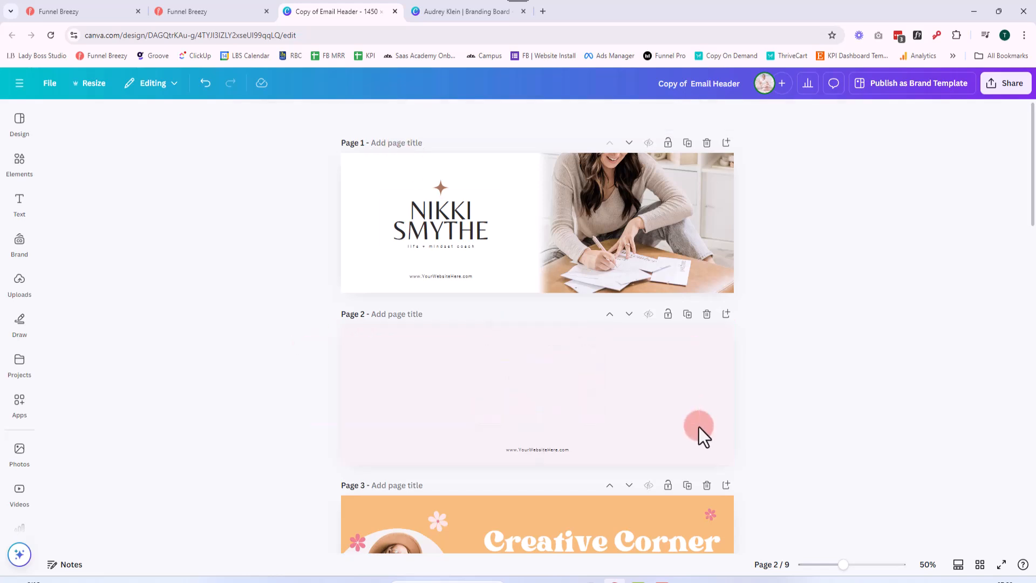
key("ctrl+v")
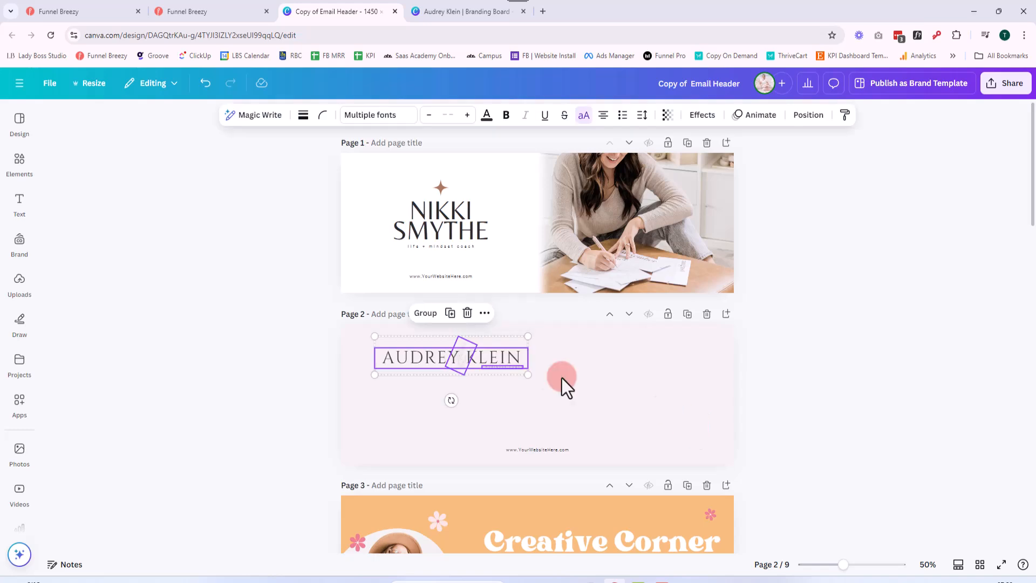
Enlarge the pasted logo to span most of page 2's width and center it above the website address
left_click_drag(529, 376, 683, 451)
mouse_move(617, 387)
left_mouse_down()
mouse_move(609, 396)
mouse_move(607, 387)
left_mouse_up()
right_click(555, 394)
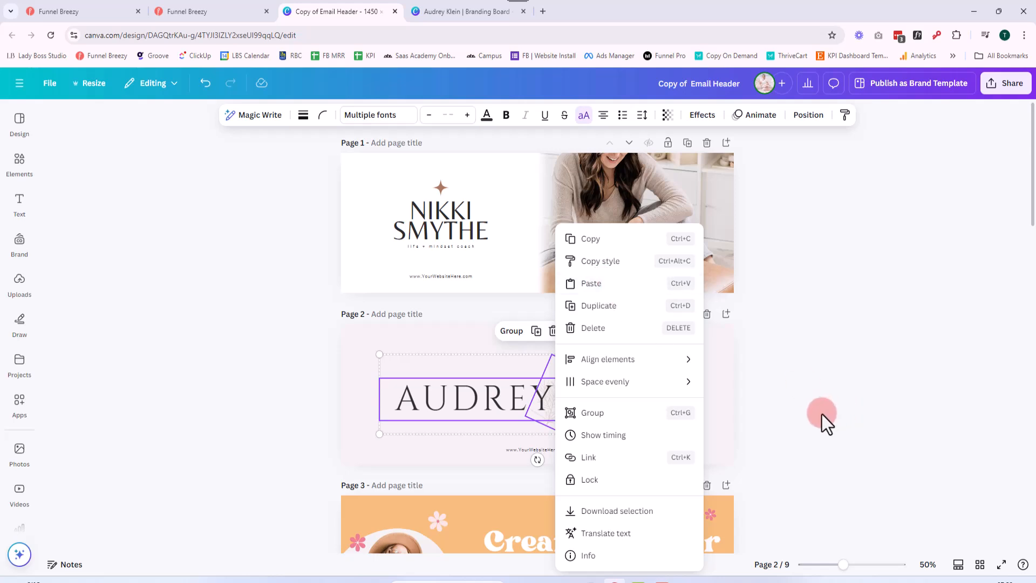
left_click(687, 436)
left_click_drag(633, 403, 630, 397)
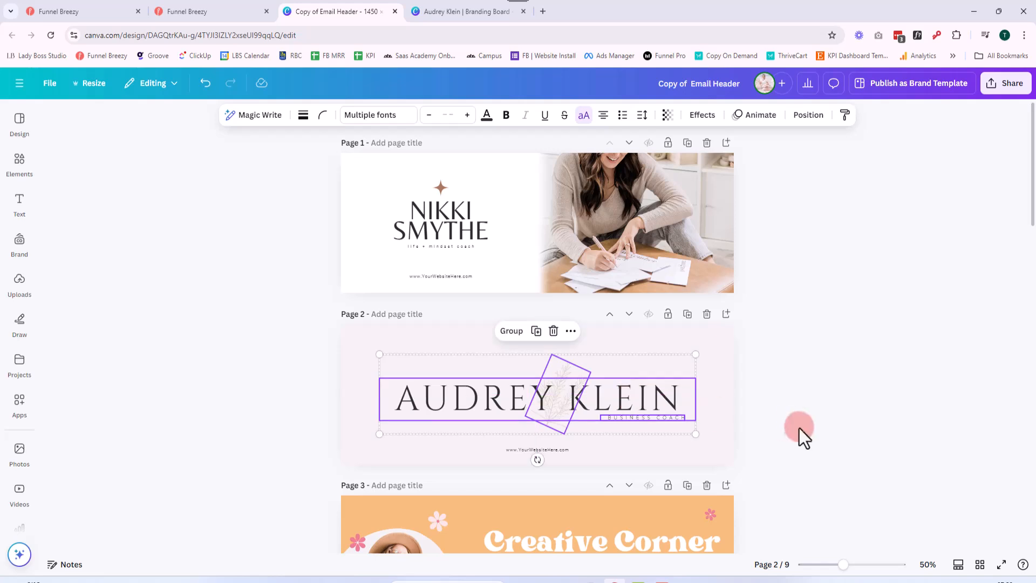
left_click(783, 439)
left_click_drag(844, 565, 857, 565)
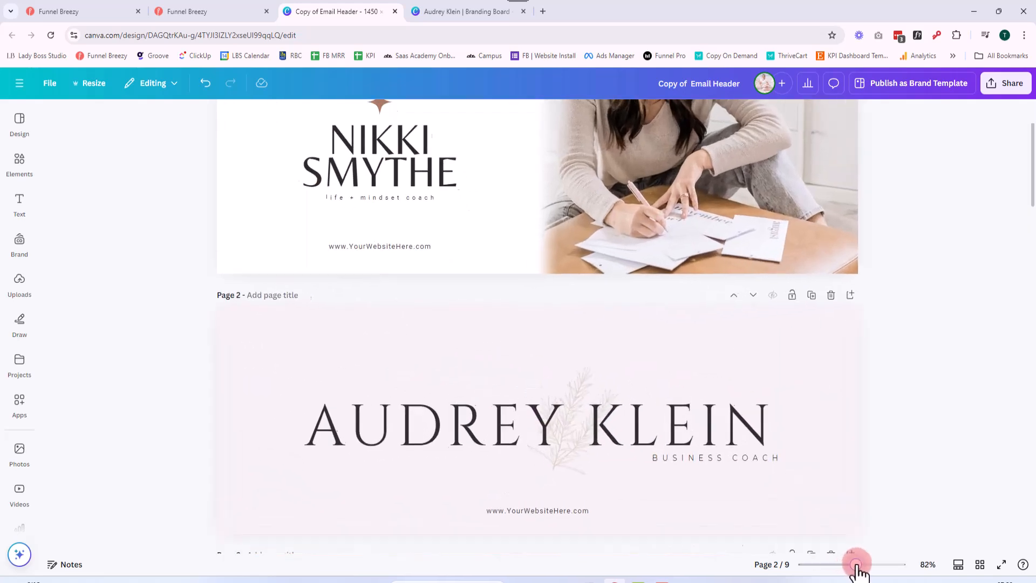
double_click(577, 408)
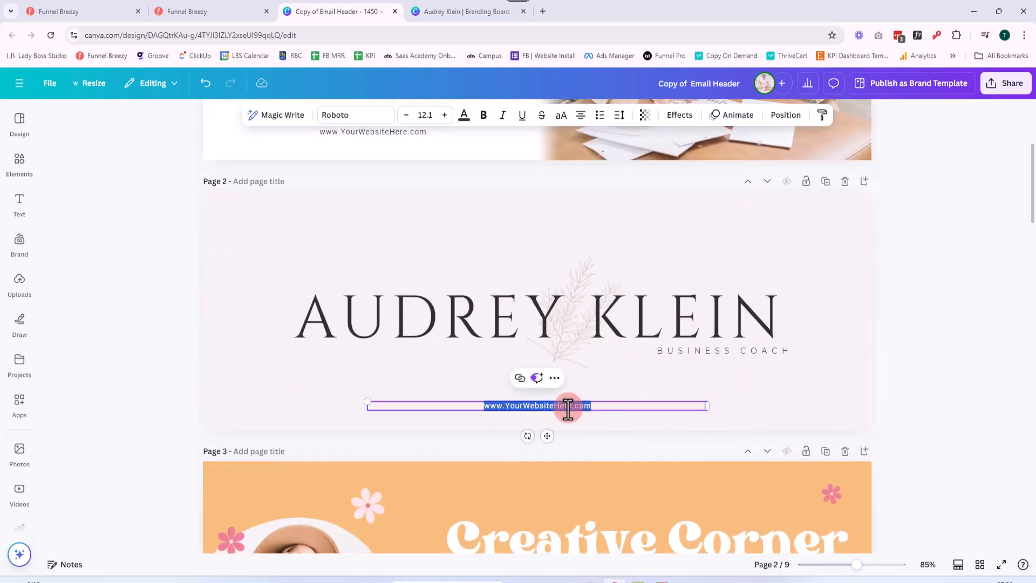
left_click(571, 416)
key("BackSpace")
key("BackSpace")
key("BackSpace")
key("BackSpace")
key("BackSpace")
key("BackSpace")
key("BackSpace")
key("BackSpace")
key("BackSpace")
key("BackSpace")
key("BackSpace")
key("BackSpace")
key("BackSpace")
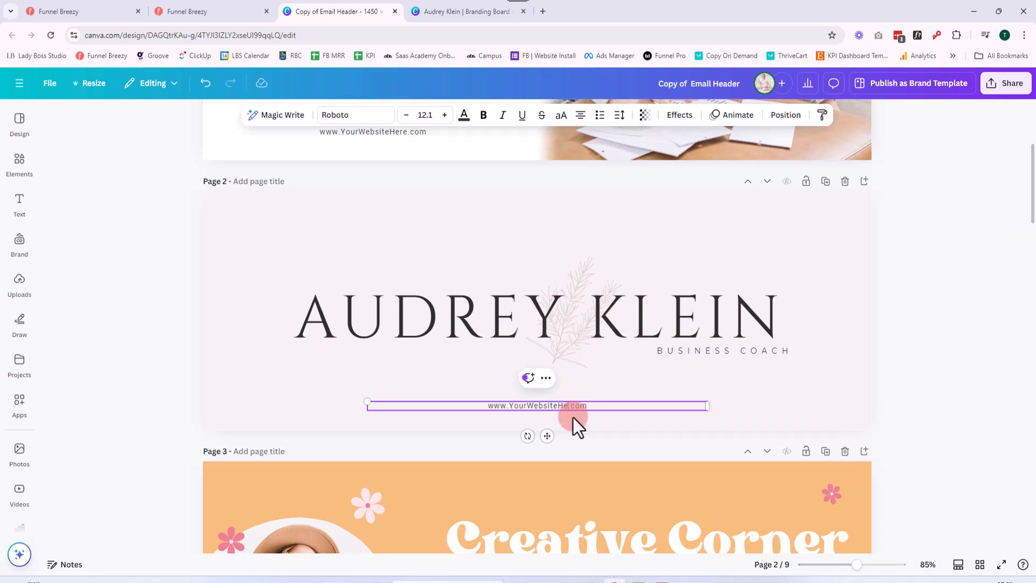
key("BackSpace")
key("BackSpace")
type("AudreyKlein")
left_click(944, 387)
Nudge all elements of the logo on page 2 up slightly, away from the website address
left_click_drag(856, 565, 832, 565)
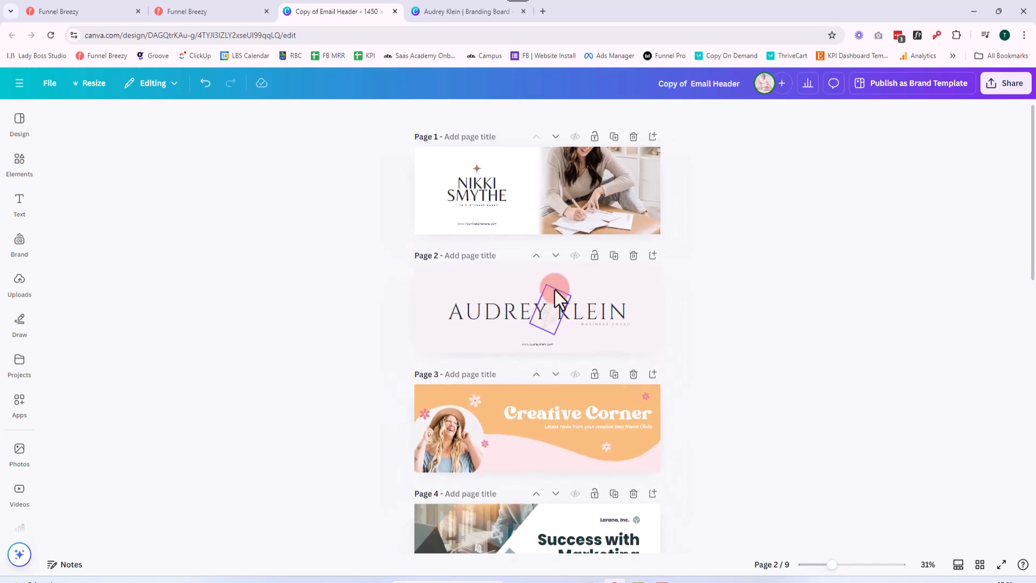
left_click_drag(347, 296, 637, 329)
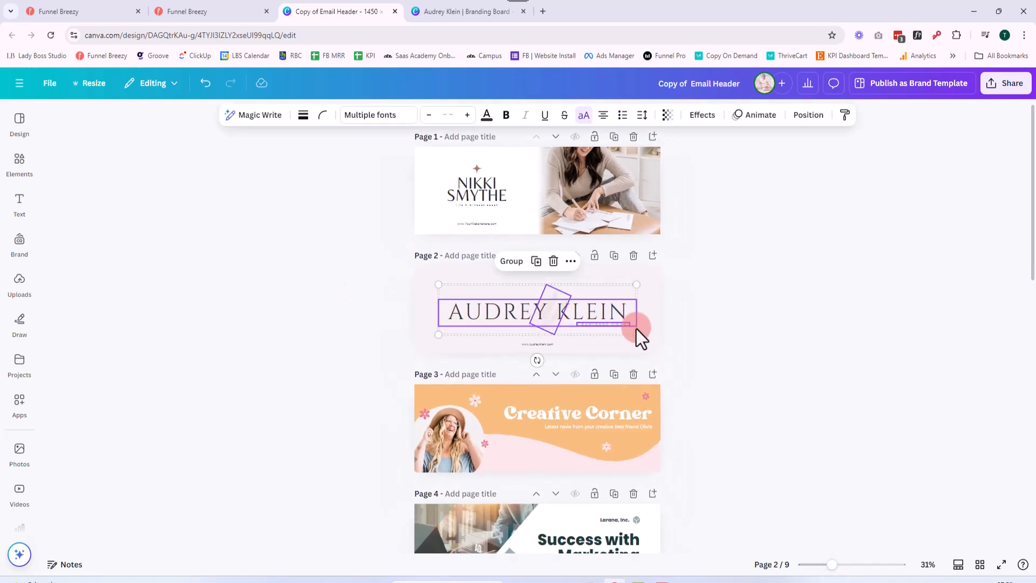
key("Up")
key("Up")
key("Up")
key("Up")
key("Up")
key("Up")
key("Up")
key("Up")
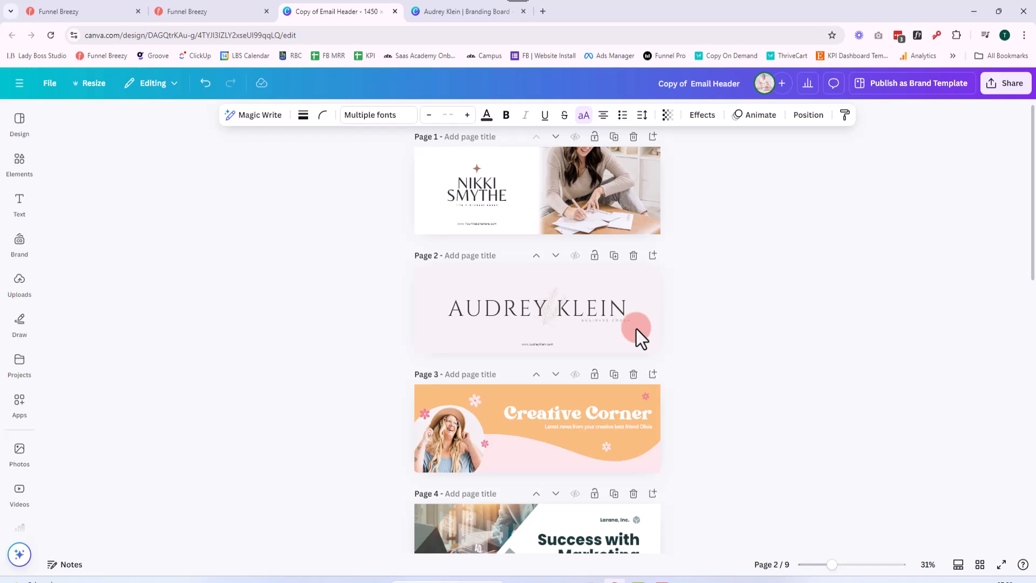
Increase the letter spacing of the website address on page 2
left_click_drag(832, 564, 851, 565)
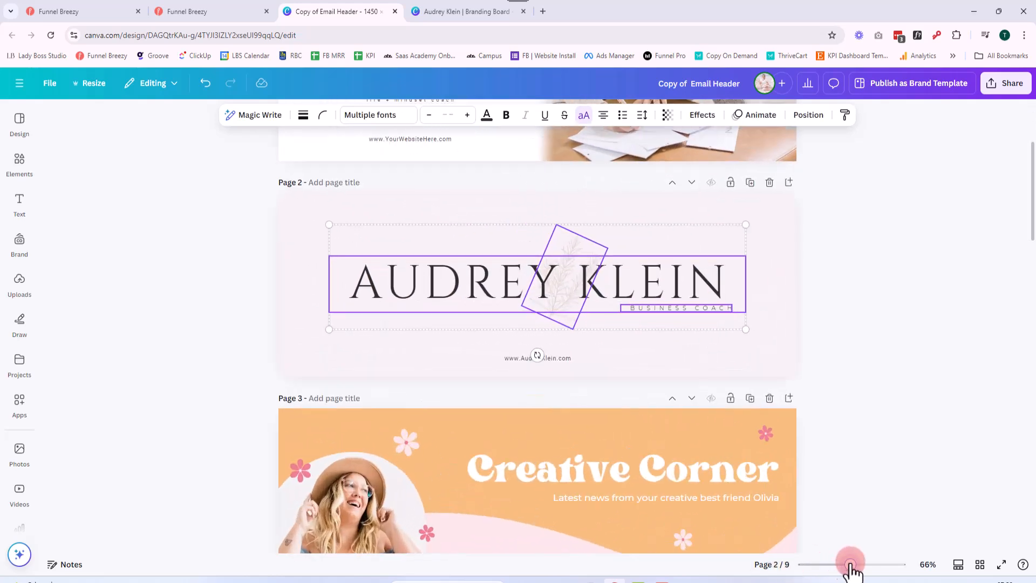
left_click(554, 357)
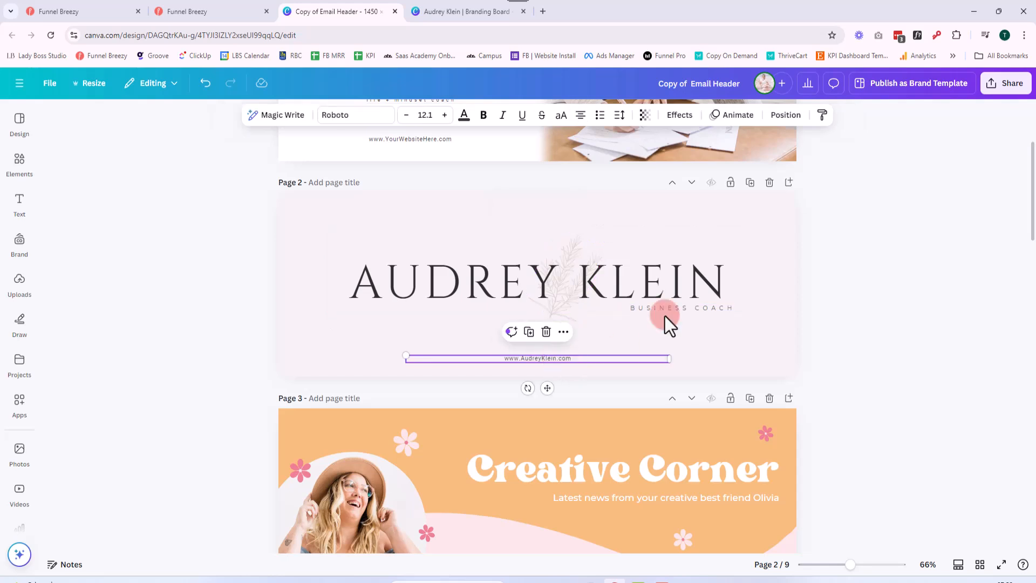
left_click(619, 115)
left_click_drag(590, 160, 608, 161)
left_click(858, 328)
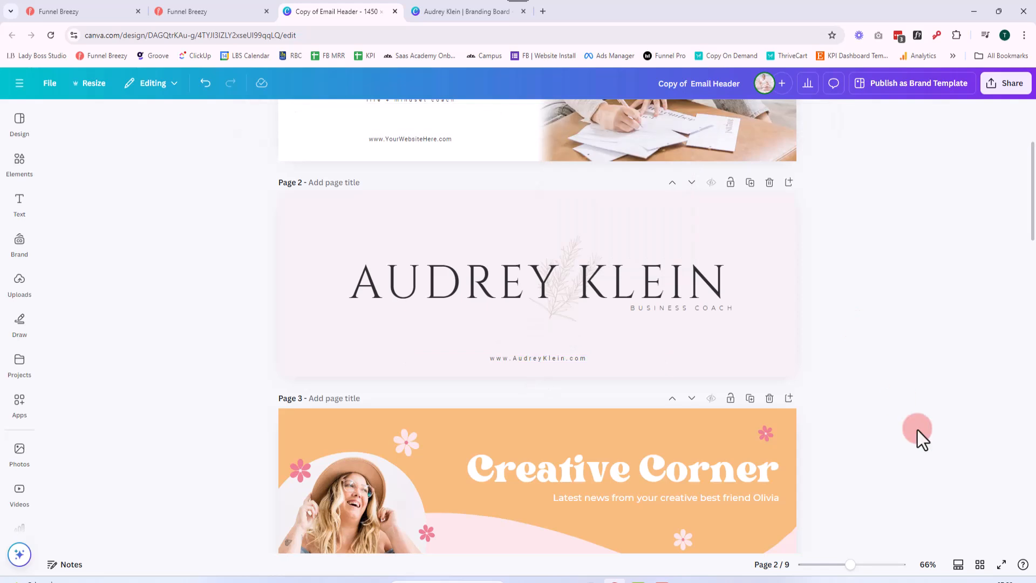
Set up the Email Header design's download as a JPG with quality 50
left_click_drag(851, 565, 834, 564)
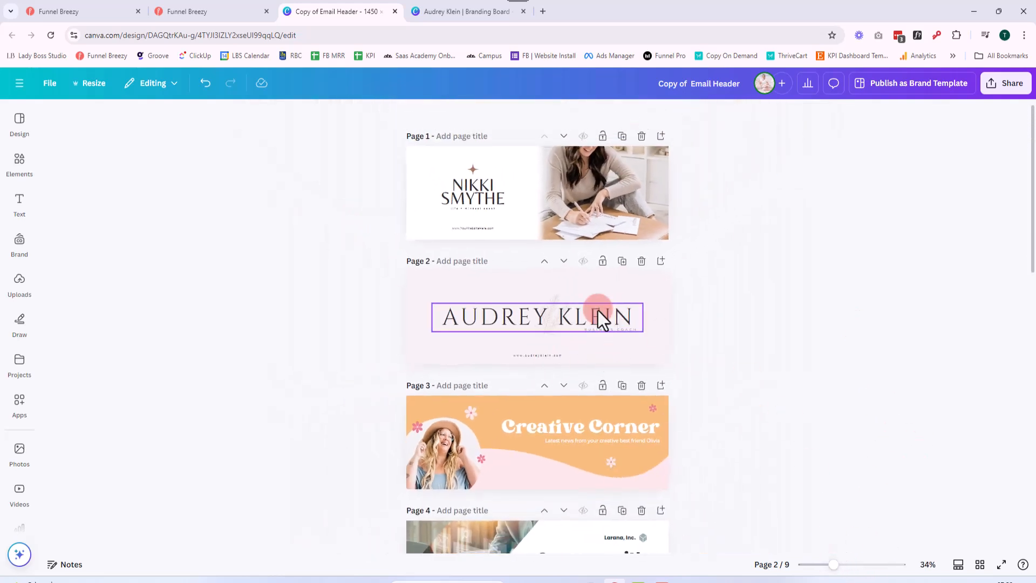
left_click(1000, 84)
left_click(843, 316)
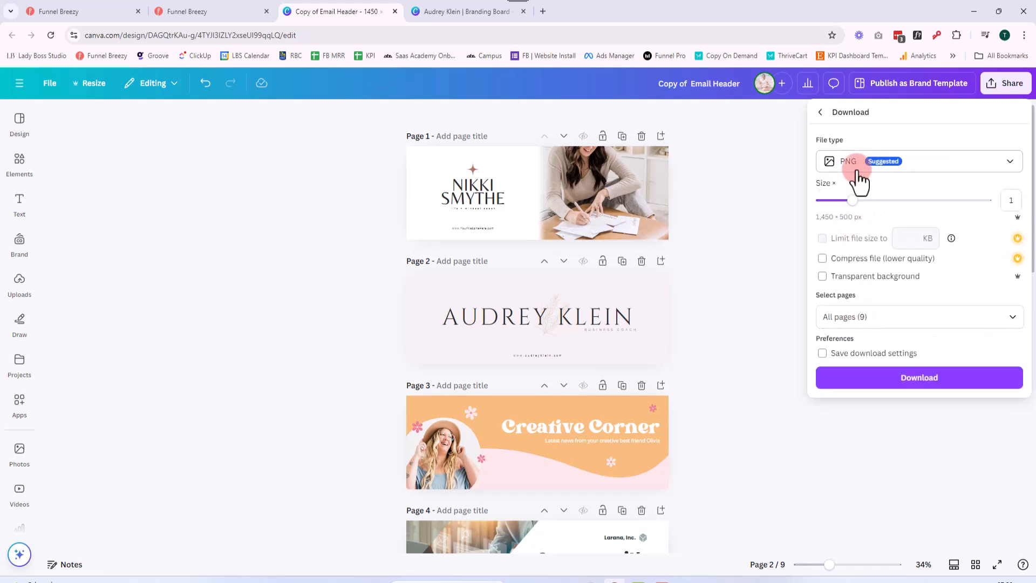
left_click(853, 165)
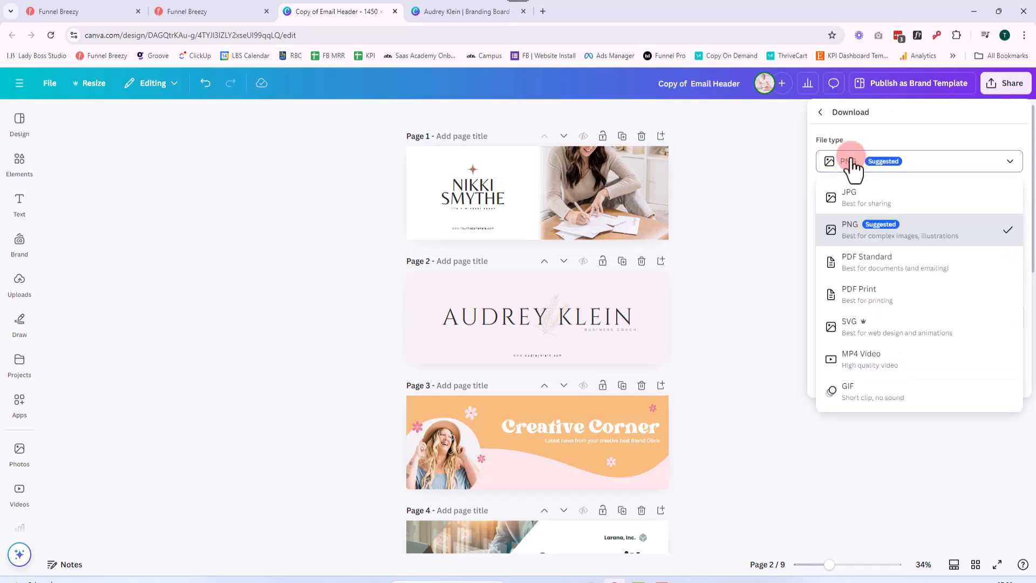
left_click(859, 199)
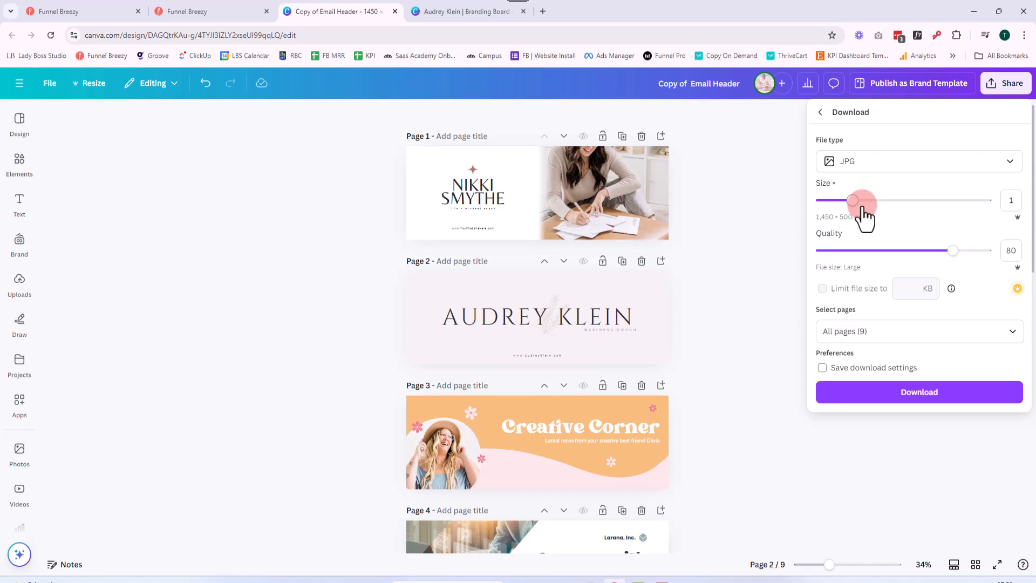
left_click_drag(953, 251, 902, 251)
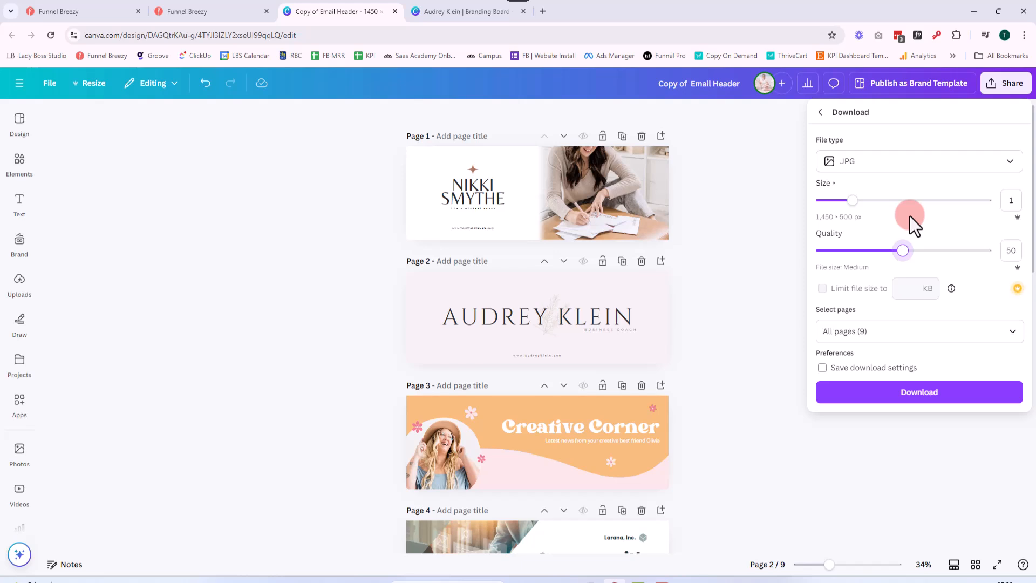
Limit the download to page 2 only and download the header image
left_click(1012, 332)
left_click(1007, 369)
left_click(1005, 448)
left_click(988, 507)
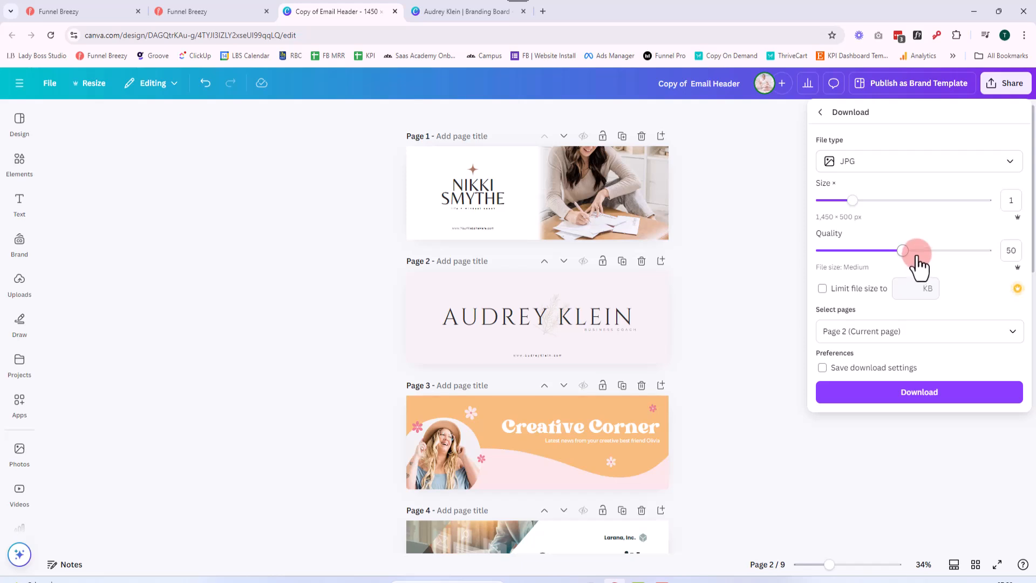
left_click(963, 399)
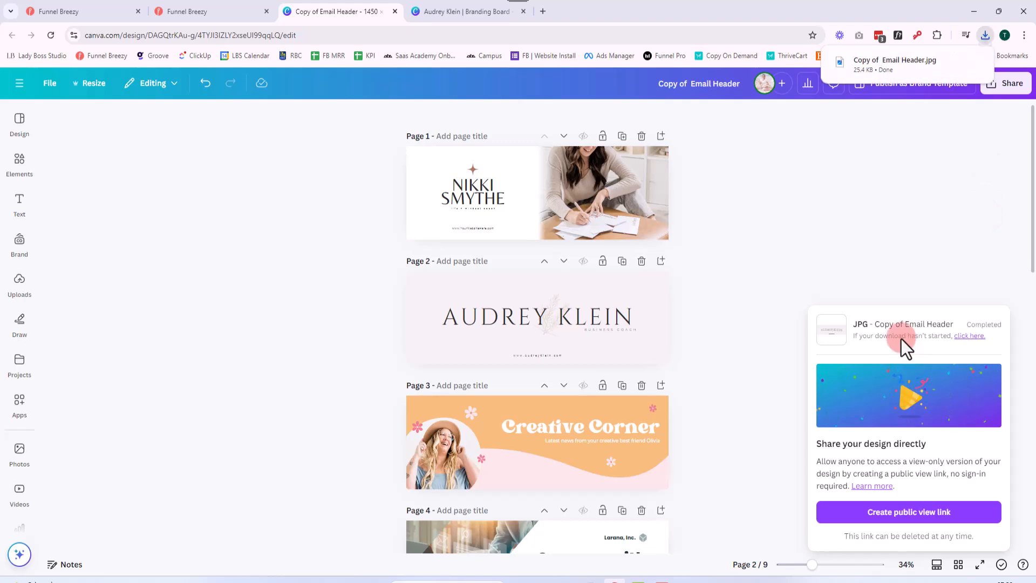
Switch to Funnel Breezy, upload "Copy of Email Header" from Downloads to the media library, and replace the newsletter's header image with it
left_click(238, 9)
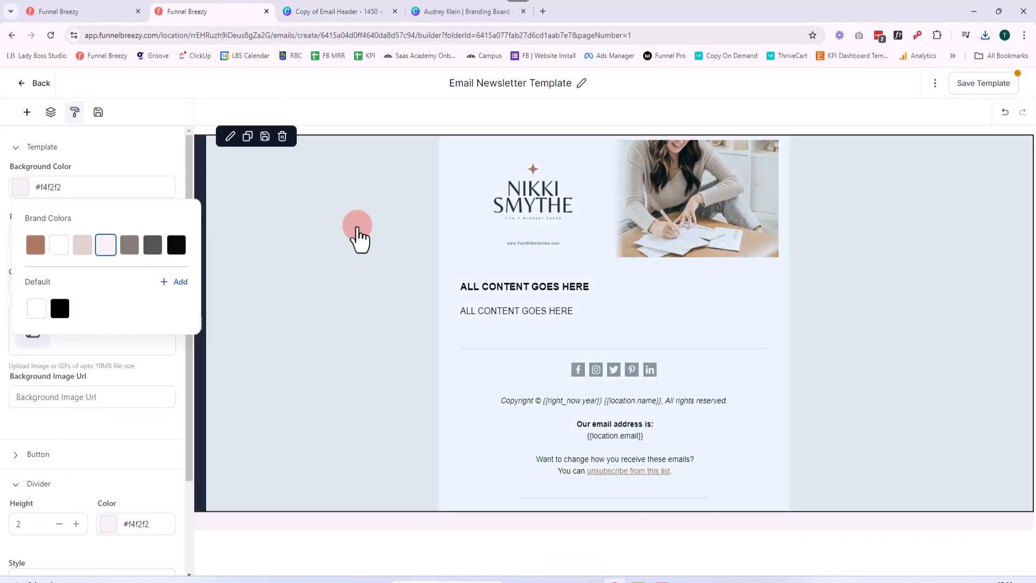
left_click(626, 212)
left_click(588, 196)
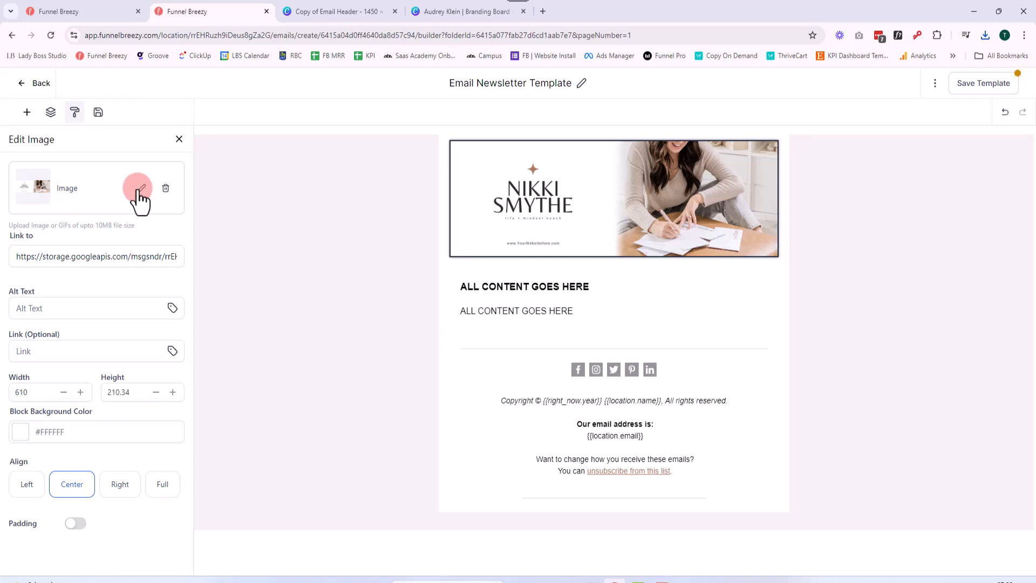
left_click(140, 187)
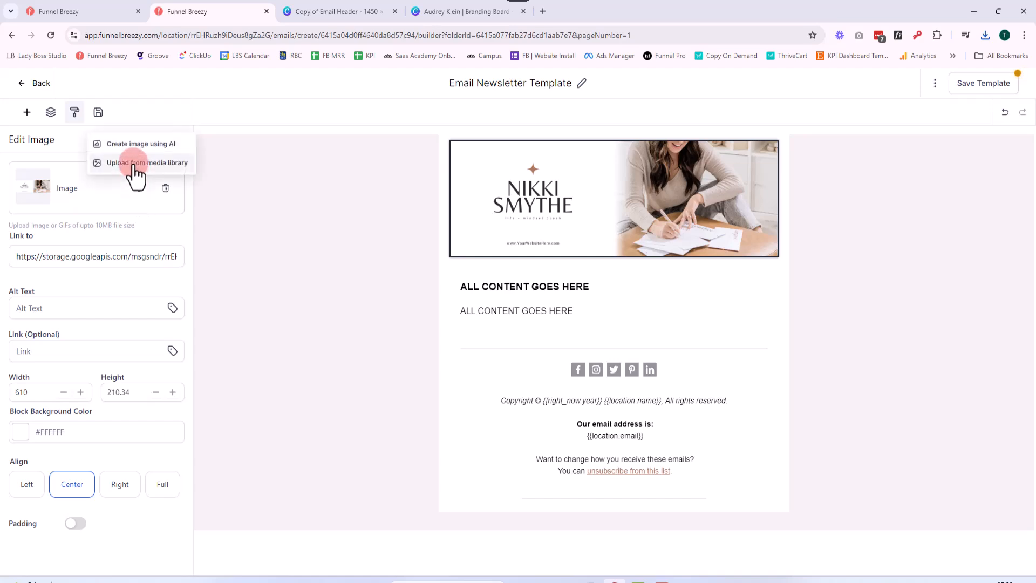
left_click(134, 167)
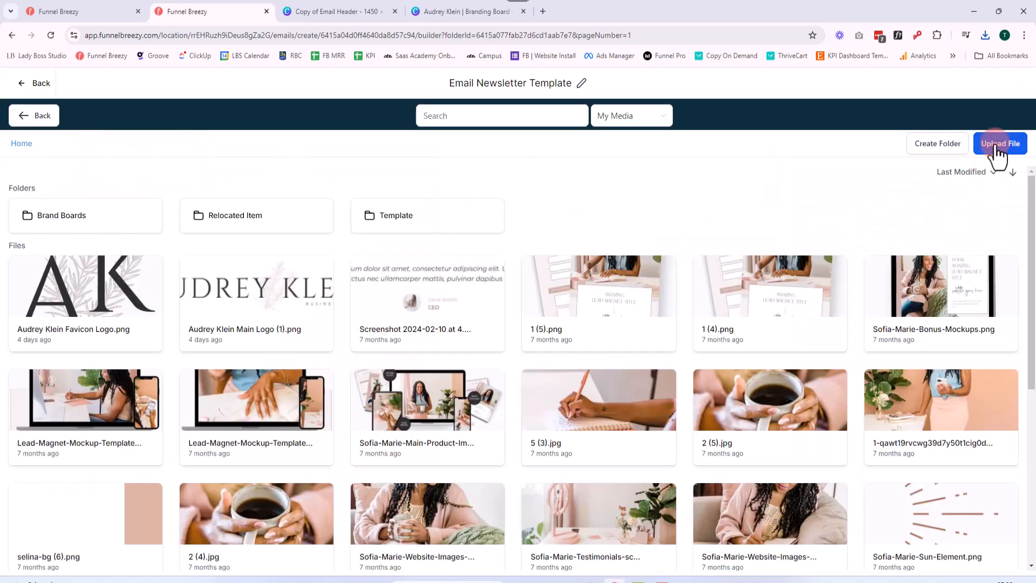
left_click(644, 314)
left_click(152, 222)
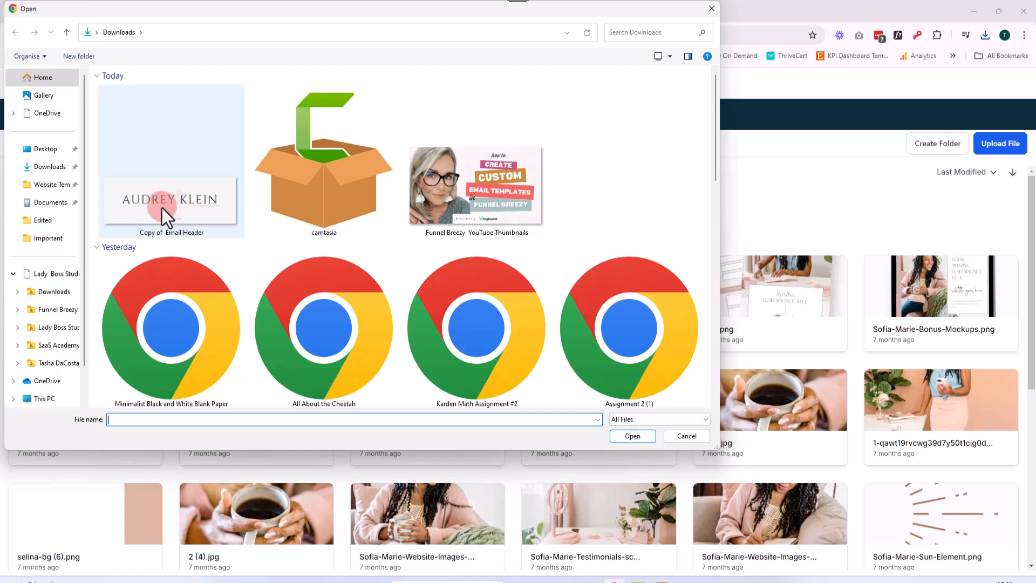
left_click(628, 435)
left_click(588, 297)
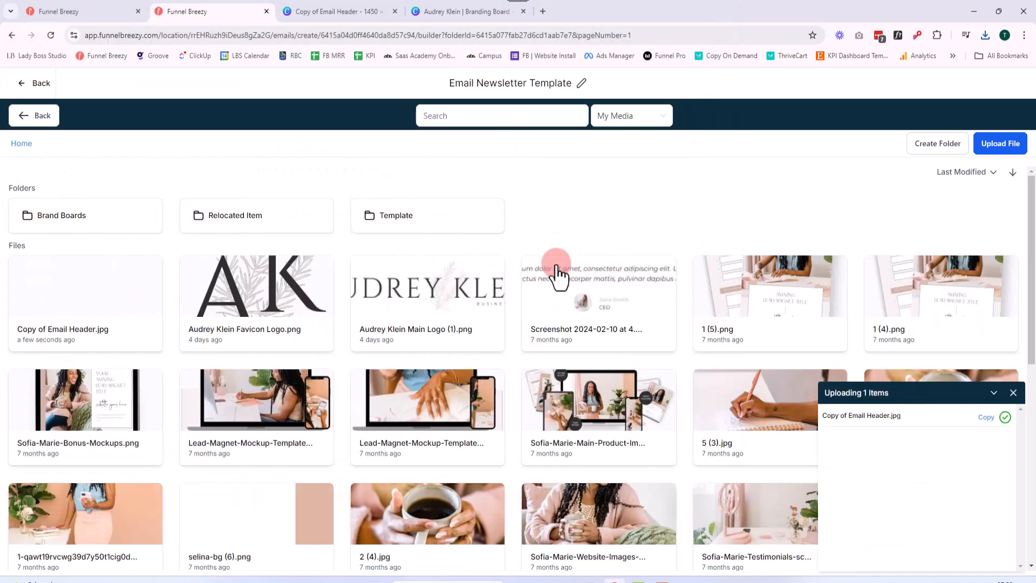
left_click(81, 305)
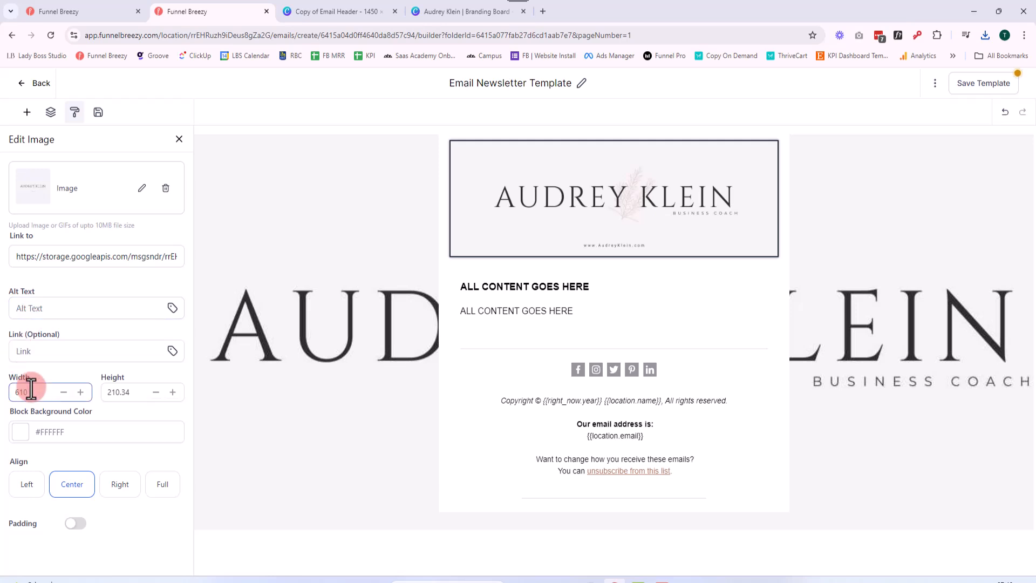
Remove the background image from the newsletter template's appearance settings
left_click(74, 112)
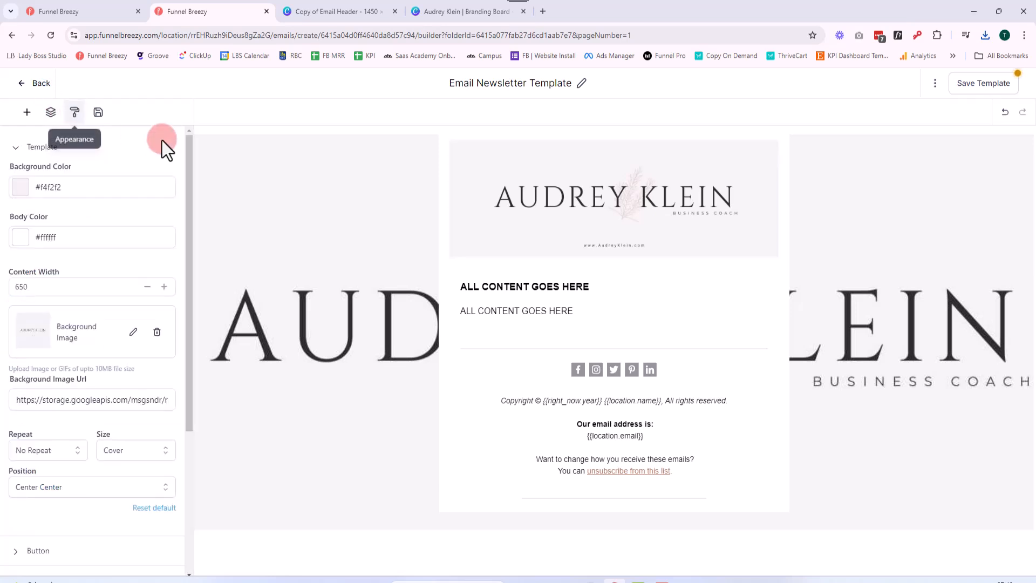
left_click(157, 333)
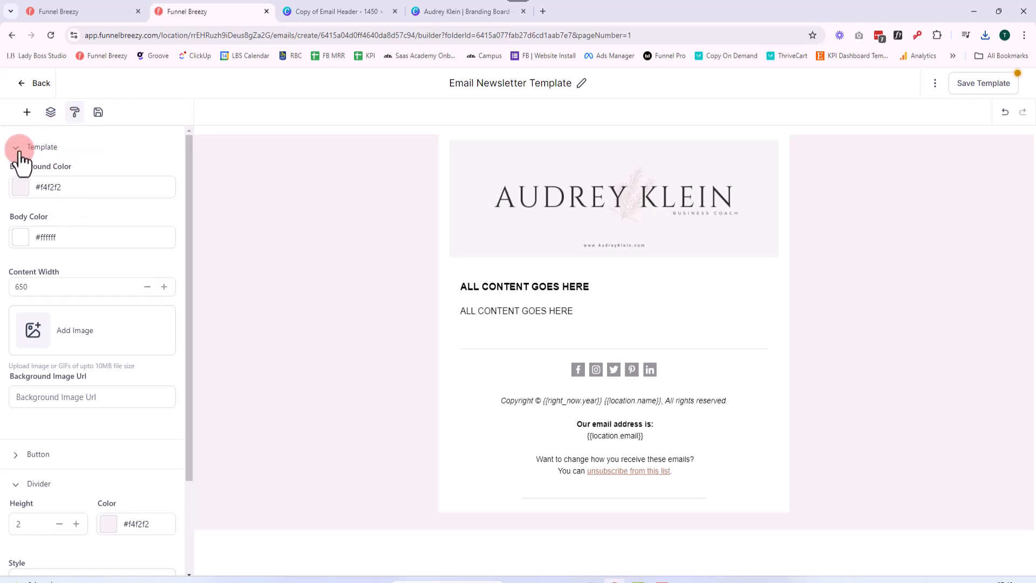
left_click(534, 239)
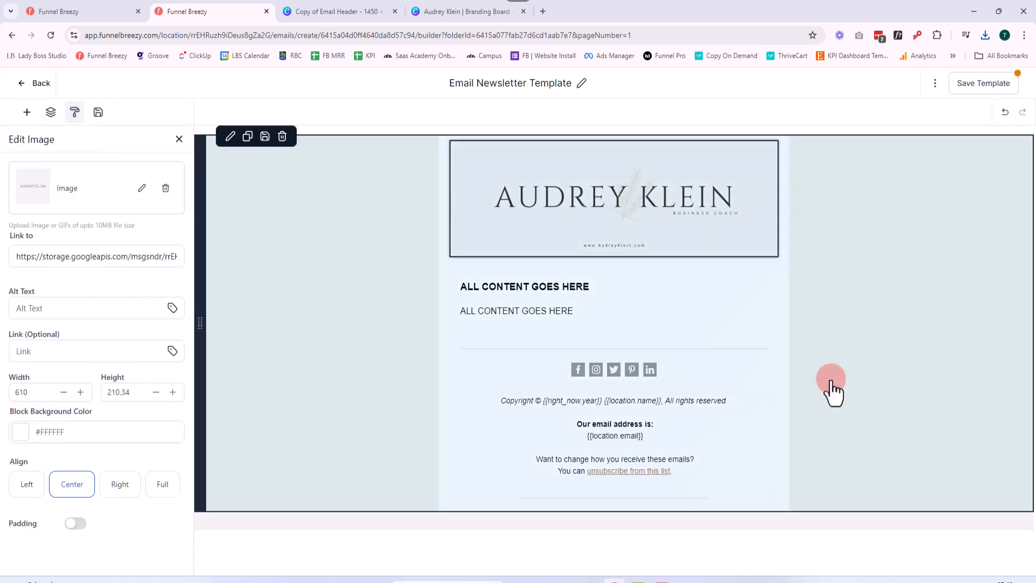
left_click(685, 212)
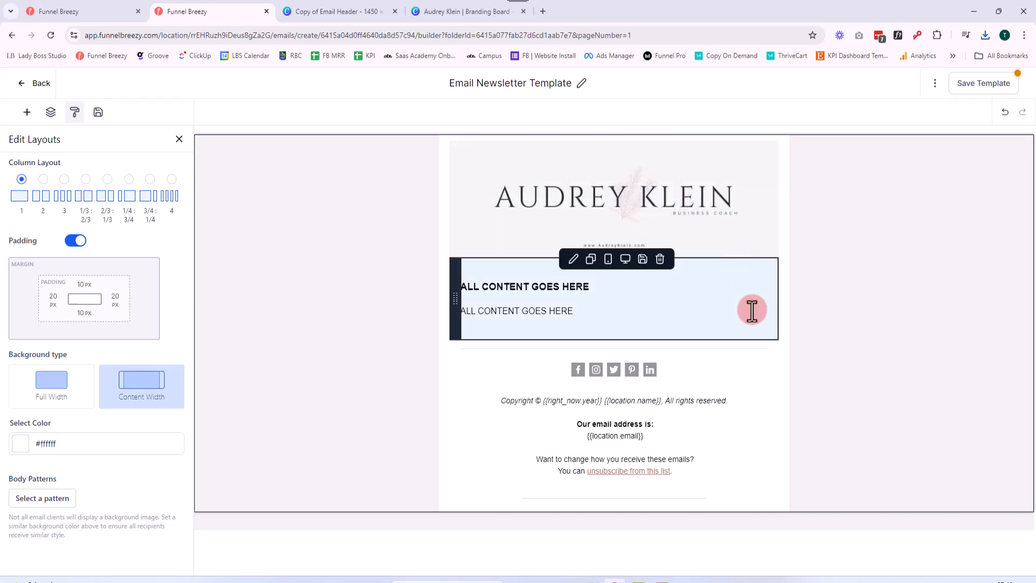
Switch to the Email Header design in Canva and set up its download as a JPG with quality 80
left_click(442, 13)
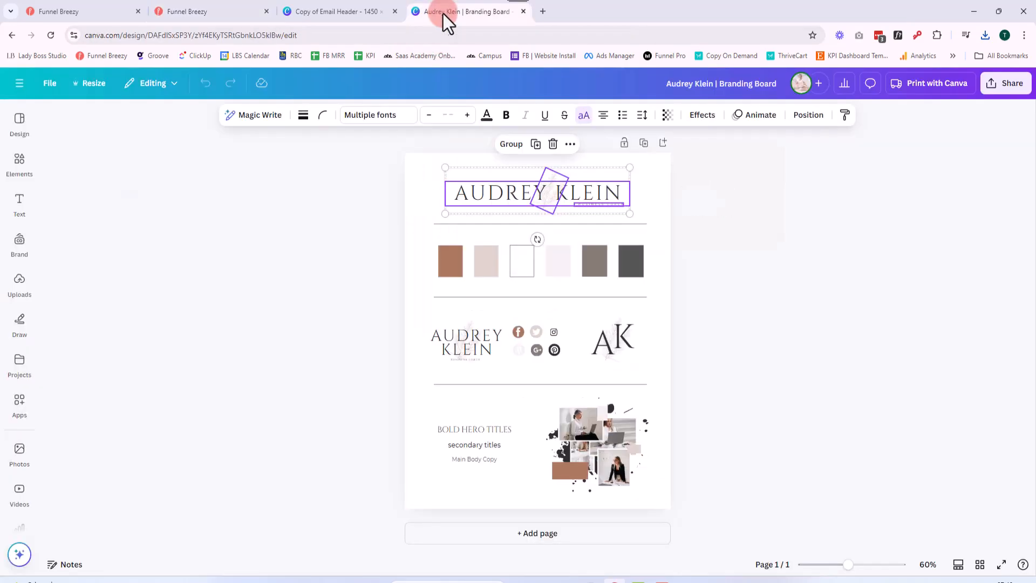
left_click(329, 18)
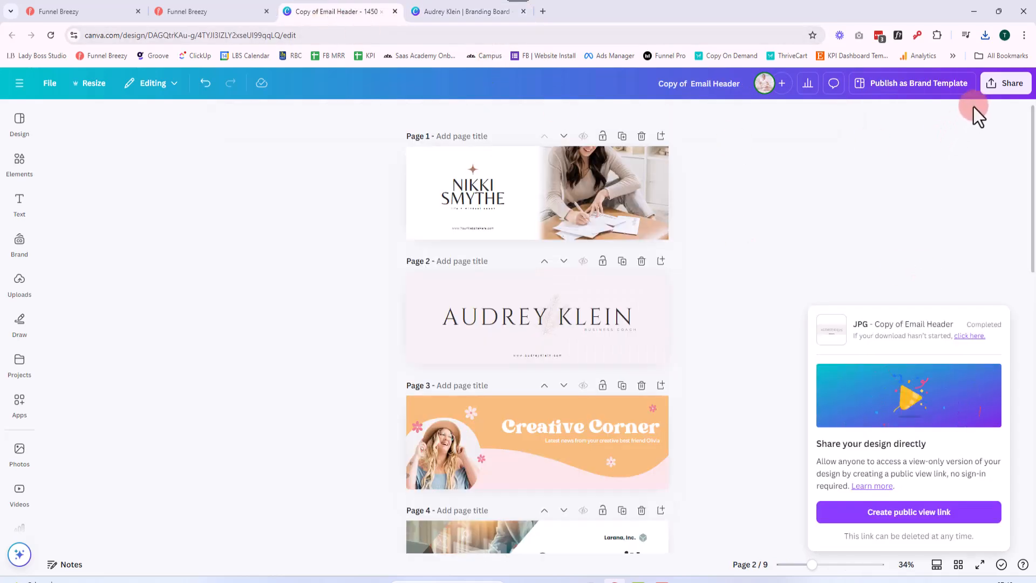
left_click(1005, 86)
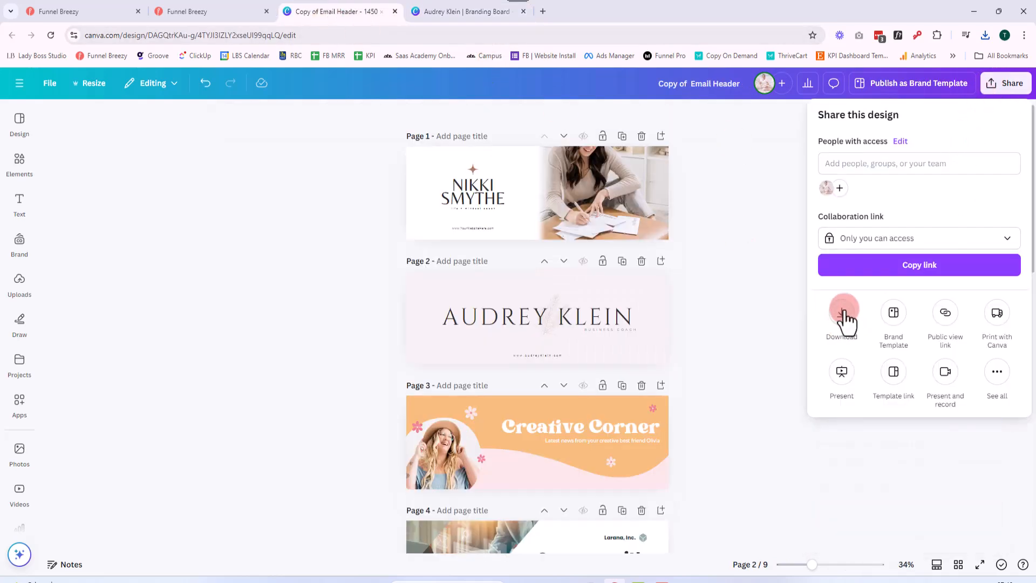
left_click(843, 315)
left_click(885, 165)
left_click(885, 196)
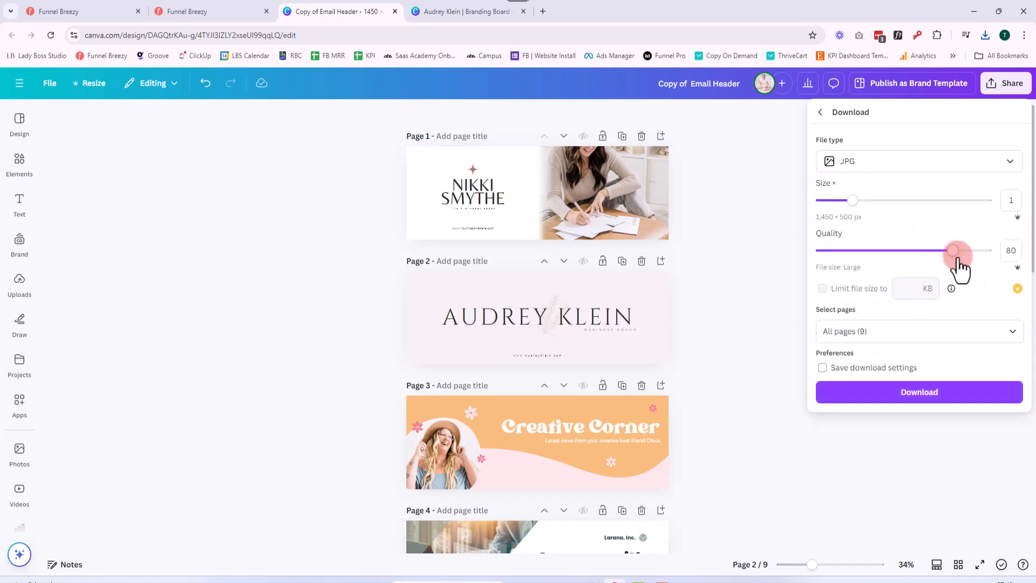
Select only page 2 for the download and save the higher-quality JPG
left_click(1009, 331)
left_click(1005, 363)
left_click(1003, 447)
left_click(965, 506)
left_click(927, 399)
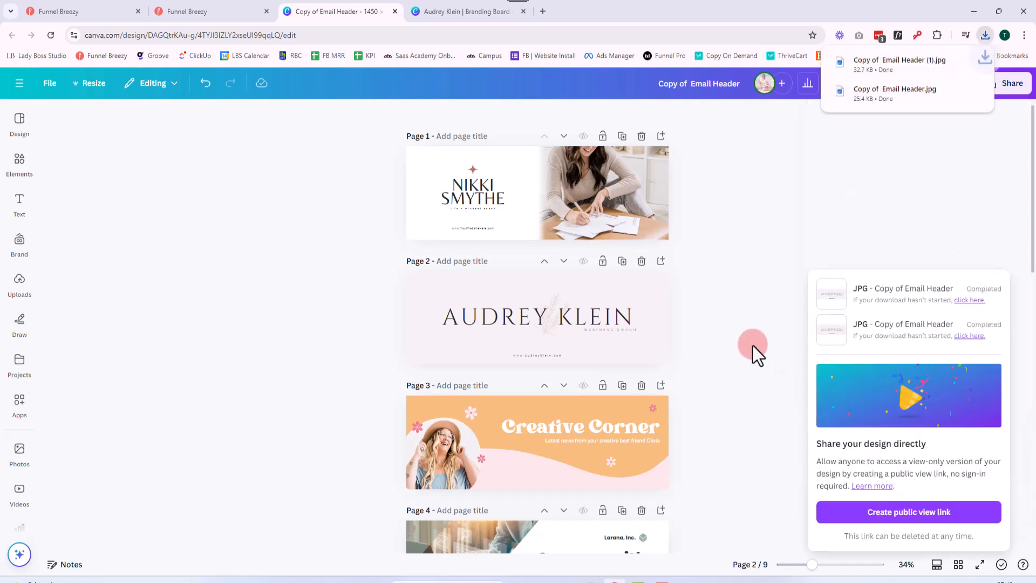
Switch to Funnel Breezy, upload "Copy of Email Header (1)" from Downloads to the media library, and replace the newsletter's header image with it
left_click(213, 13)
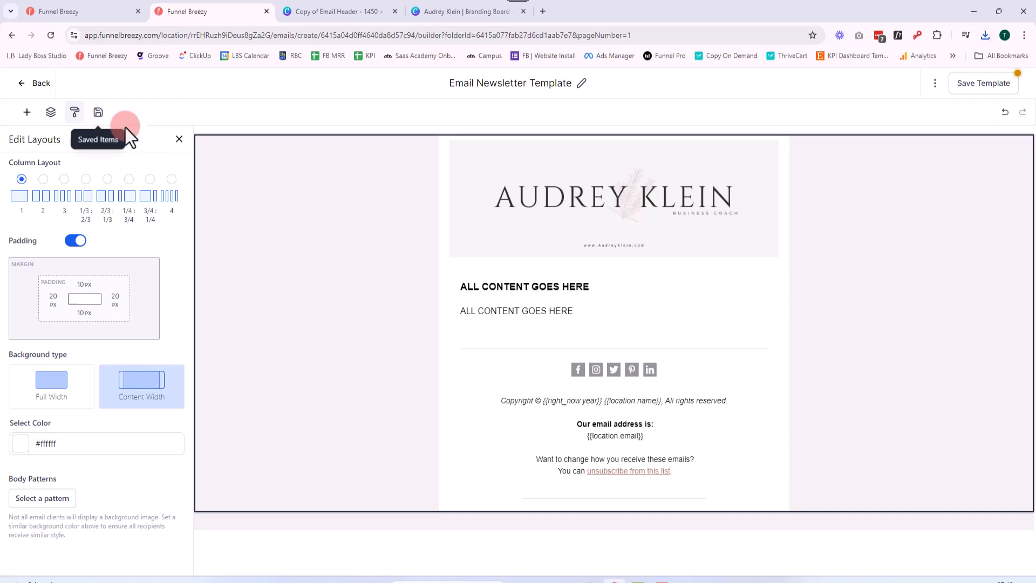
left_click(179, 139)
left_click(550, 194)
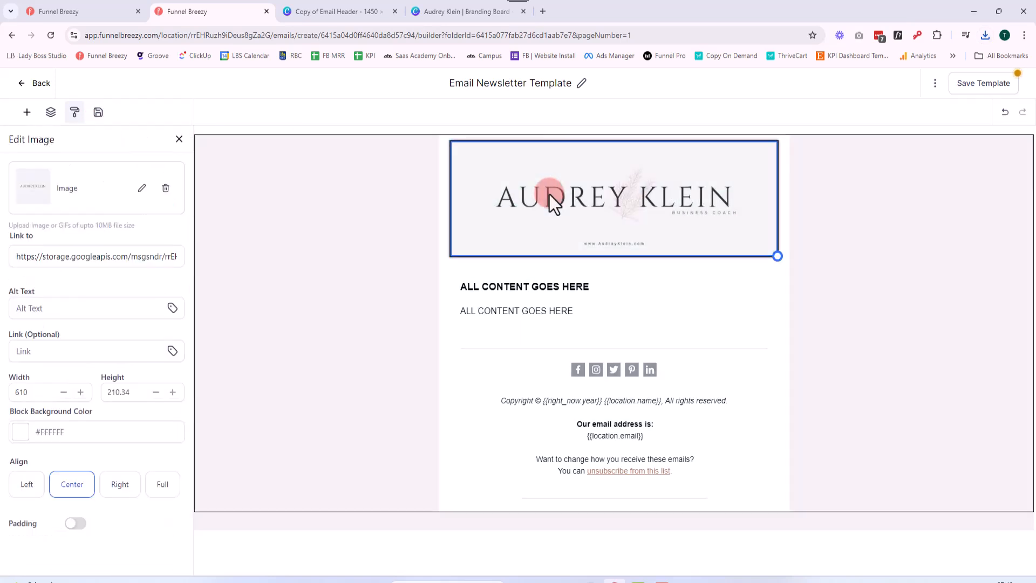
left_click(130, 195)
left_click(141, 189)
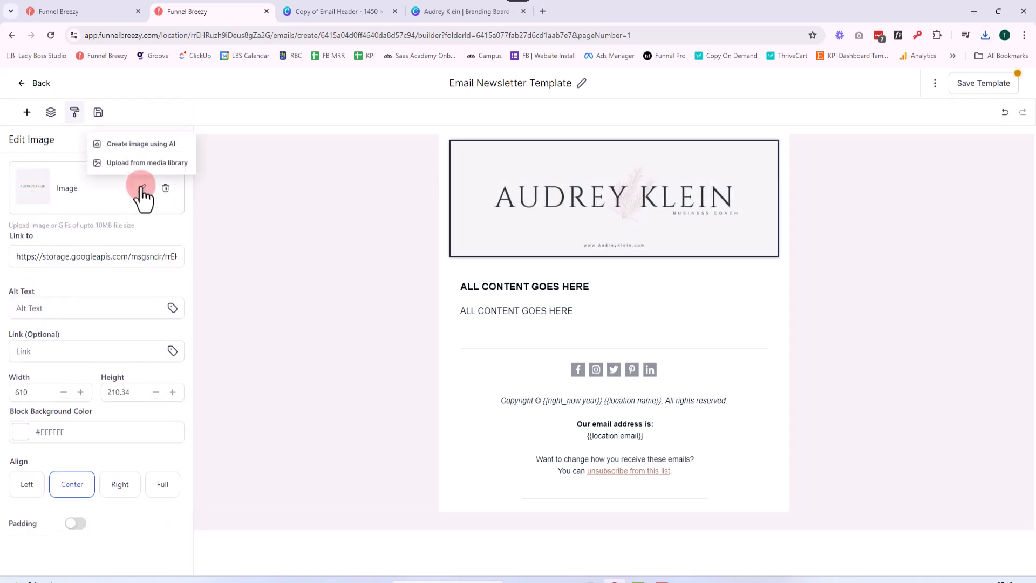
left_click(129, 172)
left_click(996, 143)
left_click(176, 202)
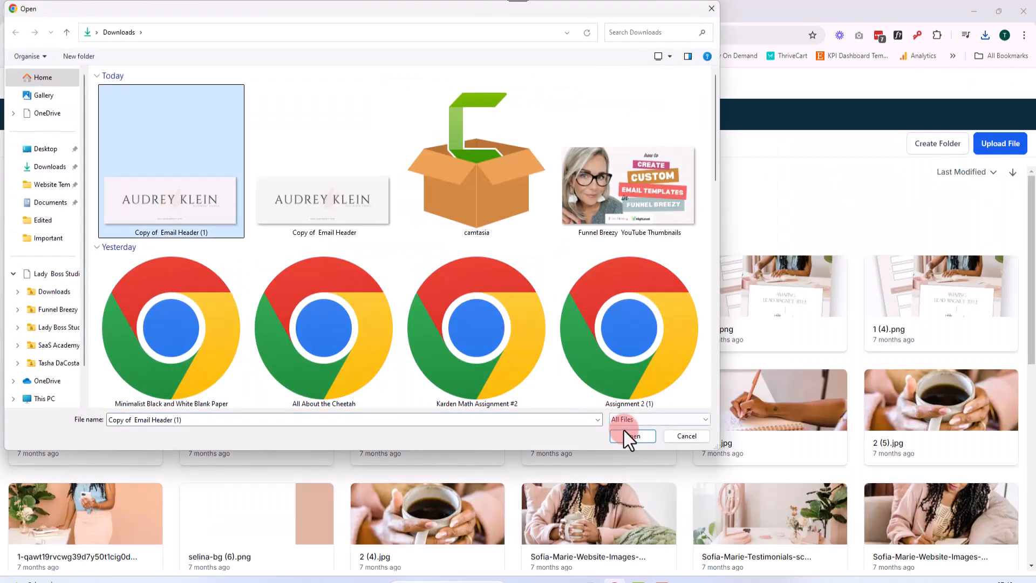
left_click(629, 435)
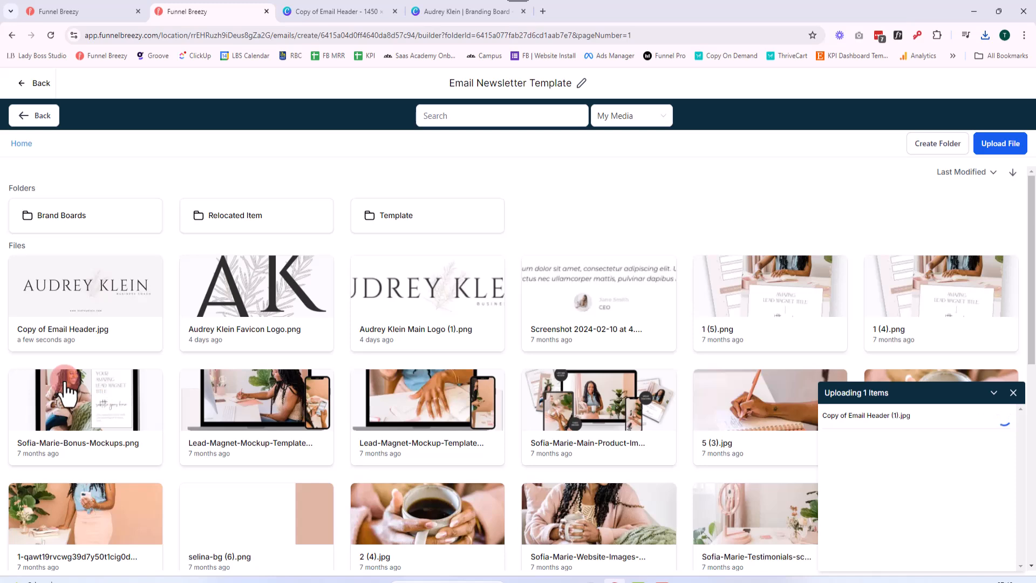
left_click(84, 311)
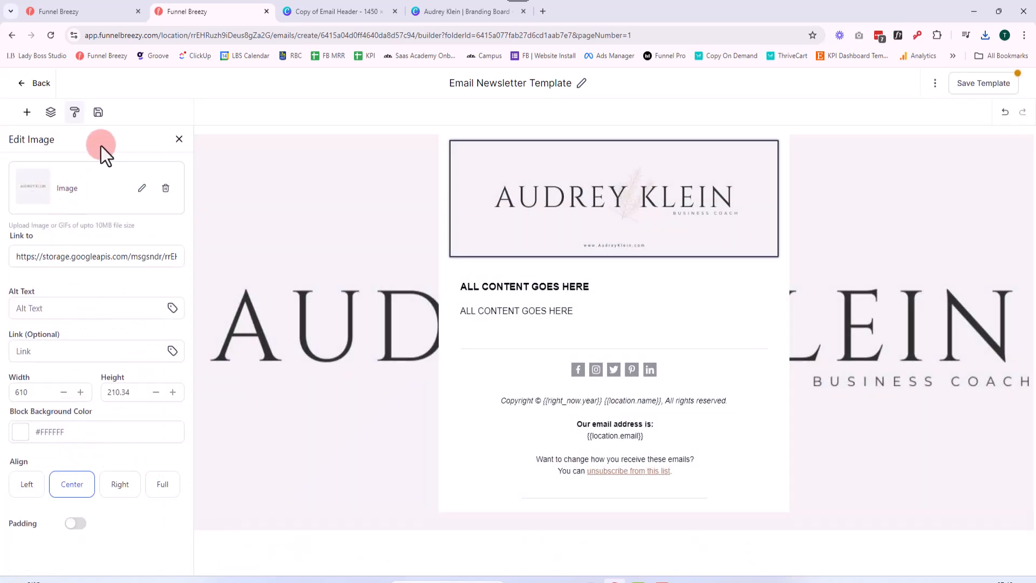
Remove the background image from the template's appearance settings again, leaving only the background colour behind the newsletter
left_click(179, 139)
left_click(157, 332)
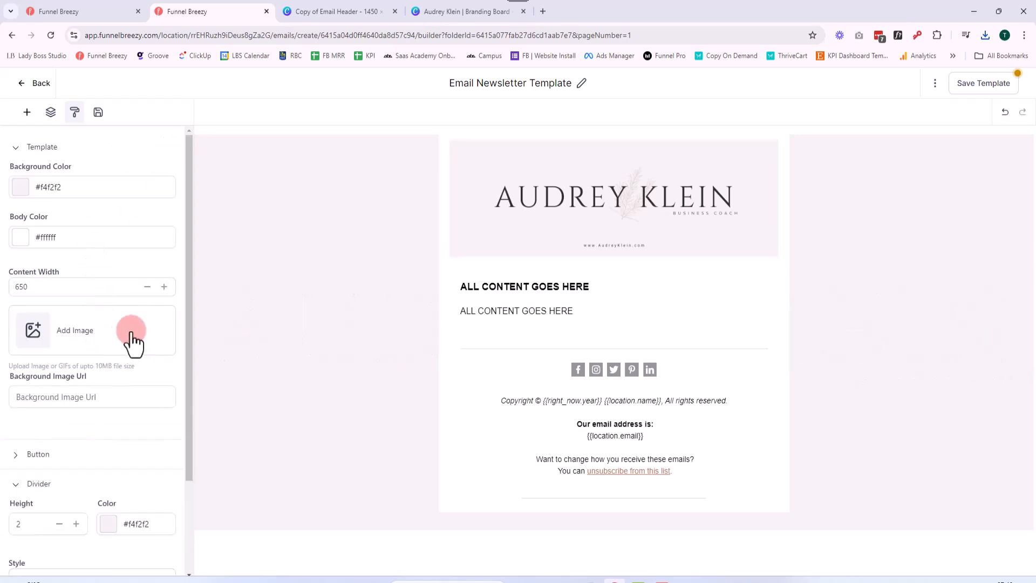
left_click(555, 222)
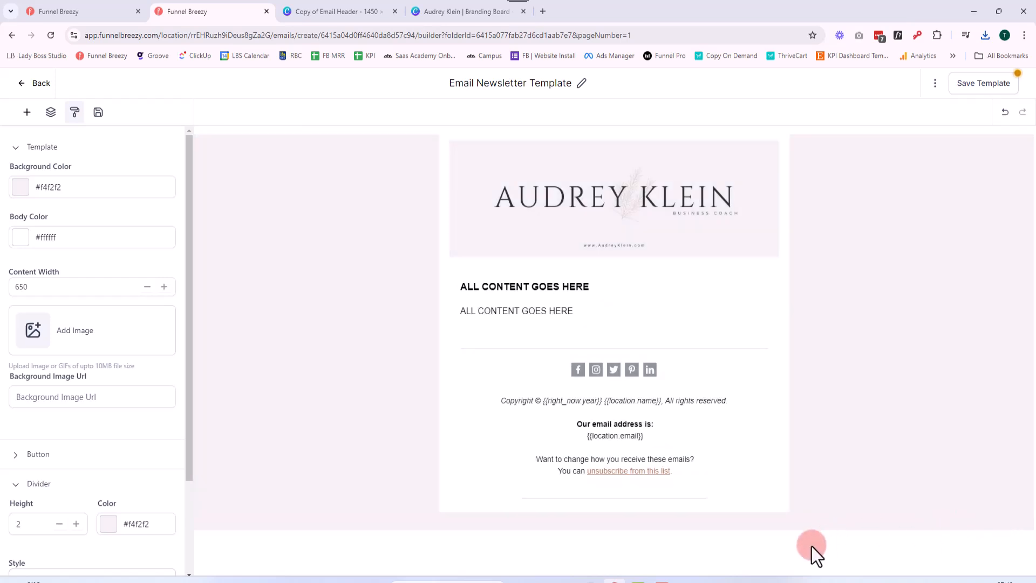
Change both placeholder lines in the text block below the header to Verdana at 16px
left_click(513, 283)
left_click_drag(575, 312, 452, 259)
left_click(463, 111)
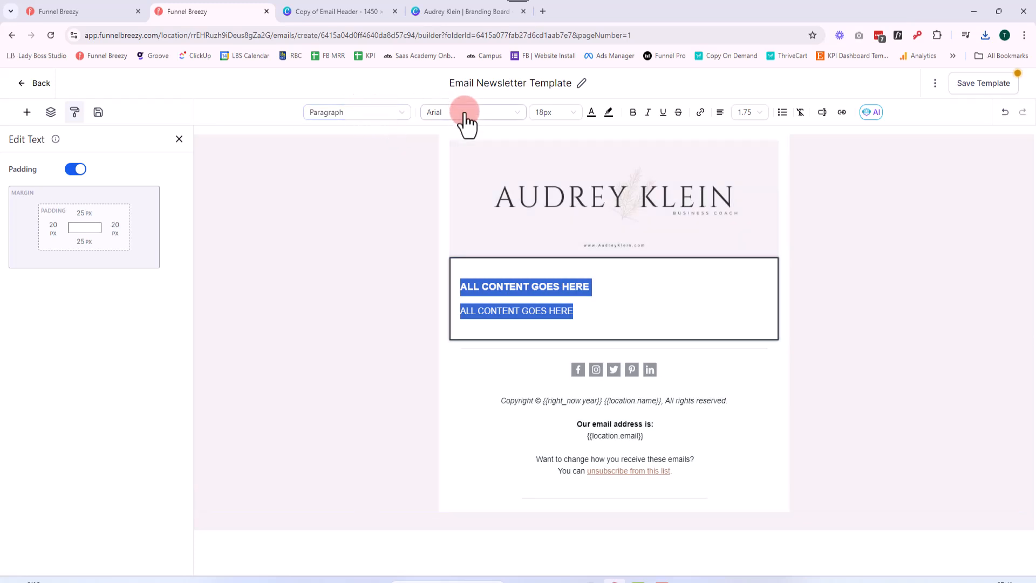
scroll(480, 265, "down", 3)
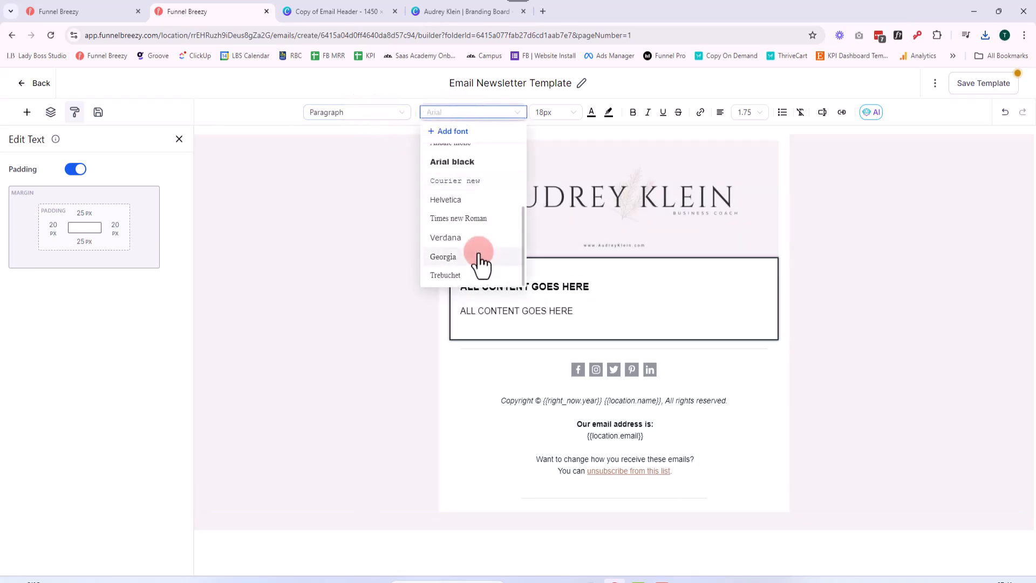
left_click(479, 237)
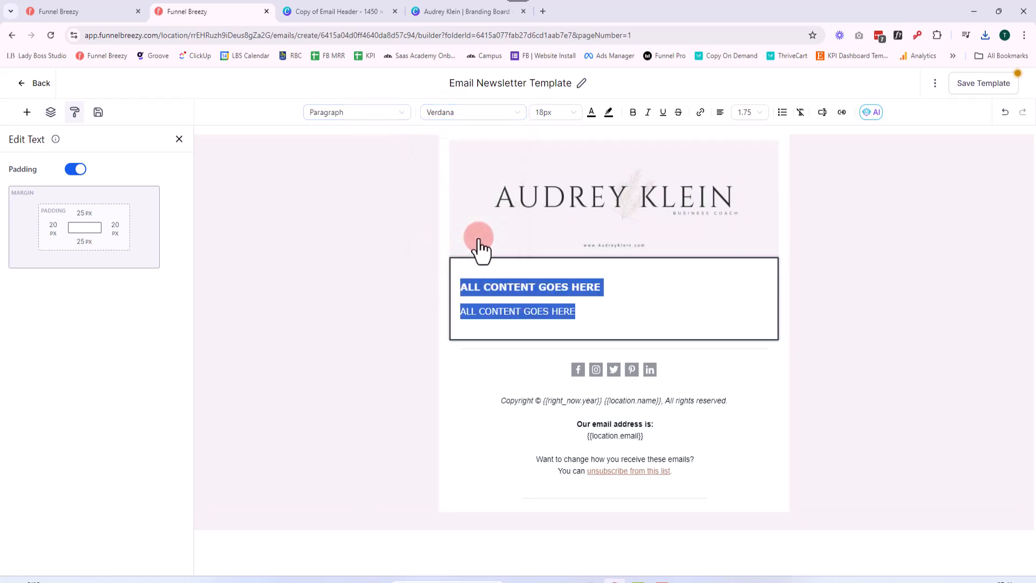
left_click(545, 112)
left_click(564, 237)
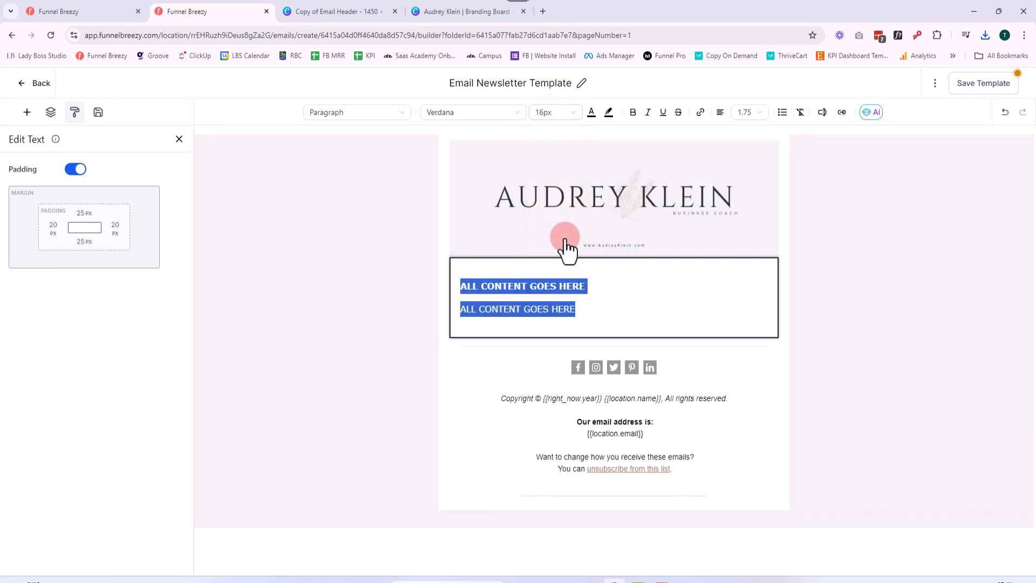
Delete the bold "ALL CONTENT GOES HERE" line, keeping only the regular-weight placeholder line in the text block
left_click(572, 312)
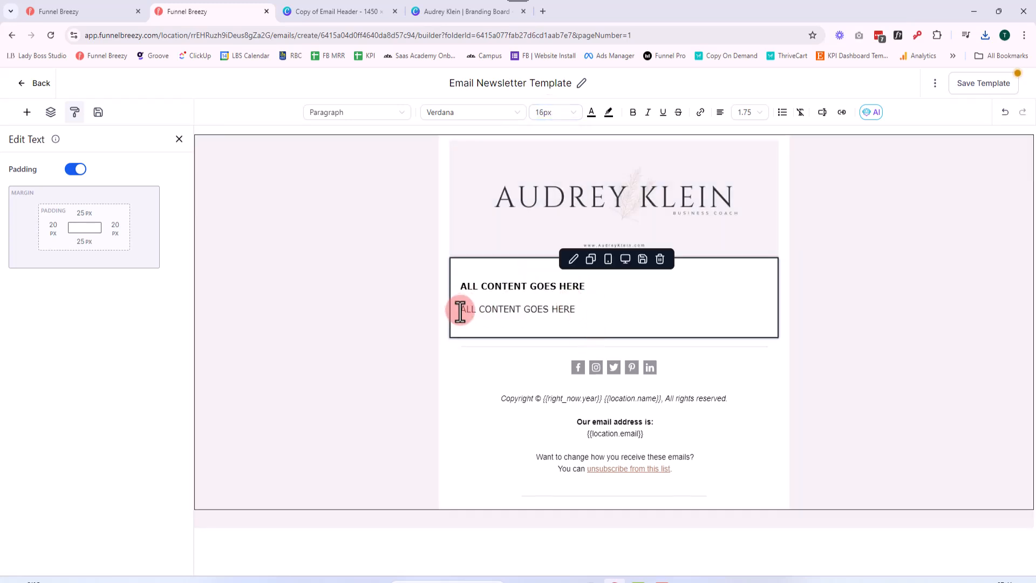
left_click_drag(460, 310, 461, 287)
key("BackSpace")
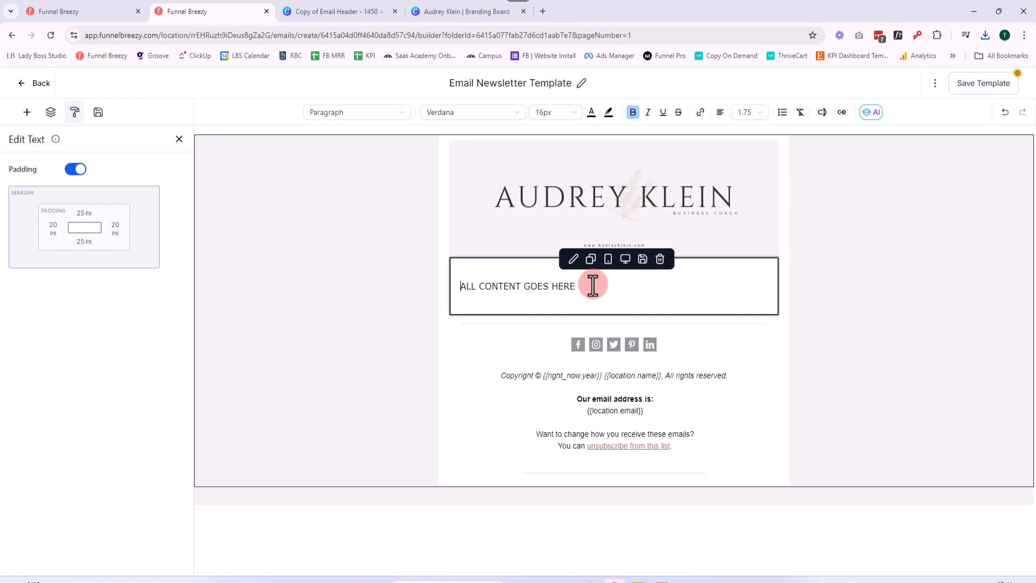
left_click_drag(590, 286, 453, 299)
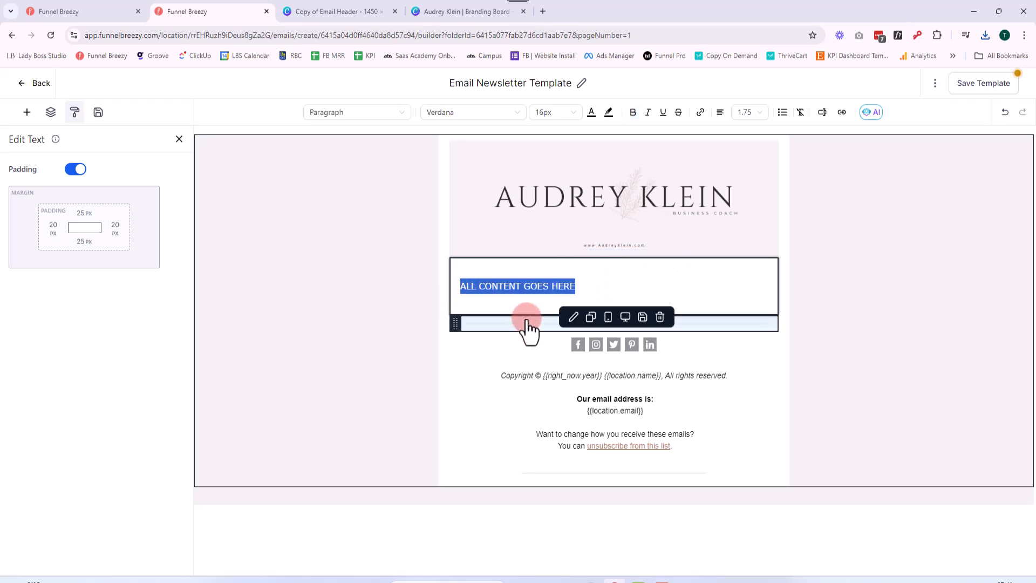
Add a greeting line above the content placeholder reading "Hi {{contact.first_name}}," using the contact First Name custom value
left_click(550, 278)
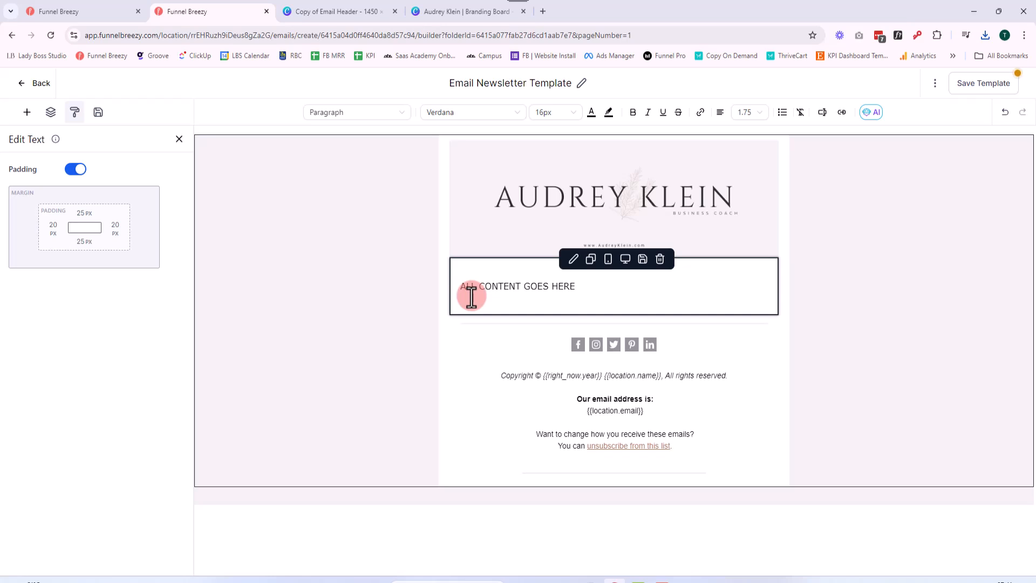
key("Return")
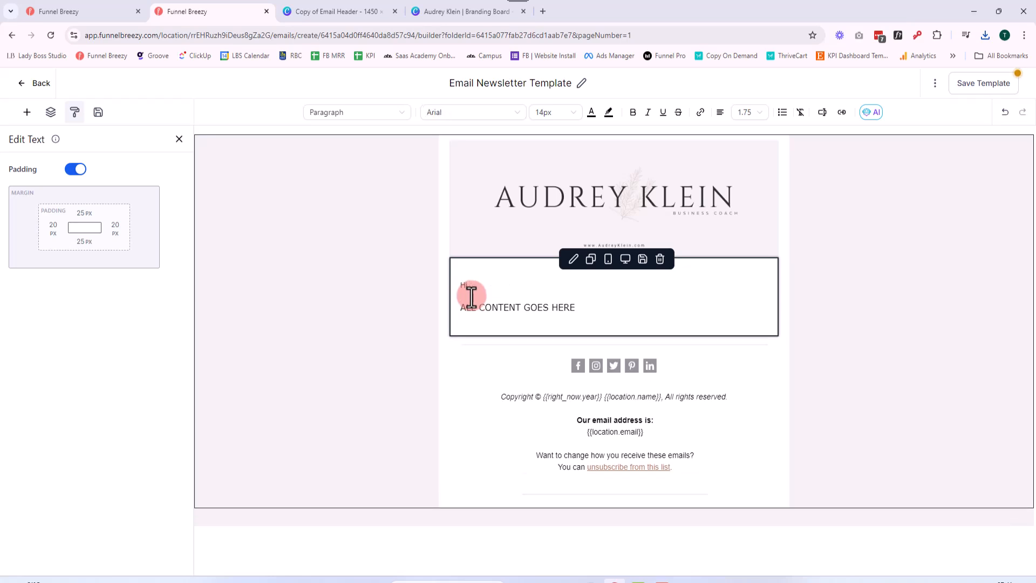
left_click(823, 114)
left_click(797, 161)
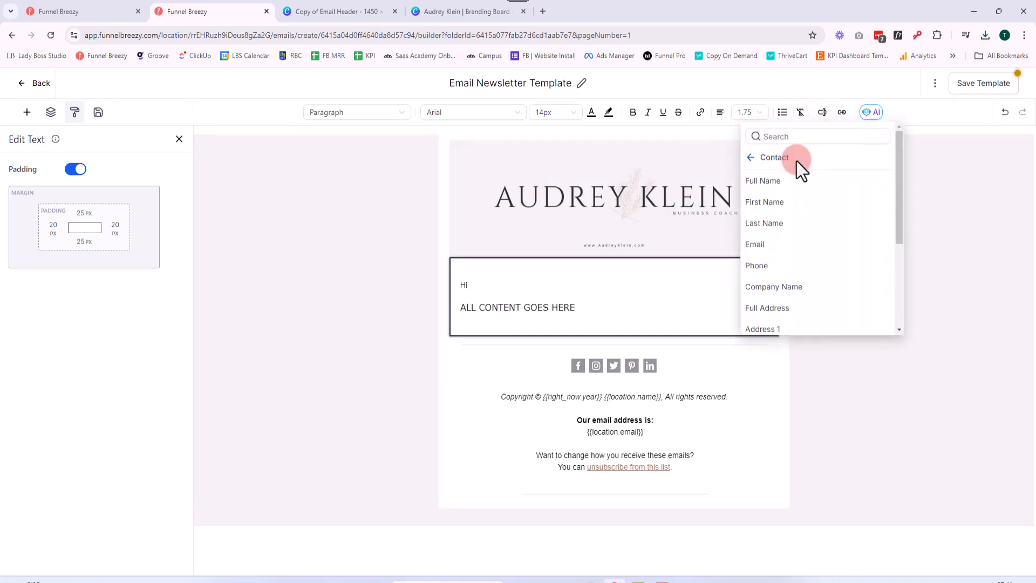
left_click(791, 205)
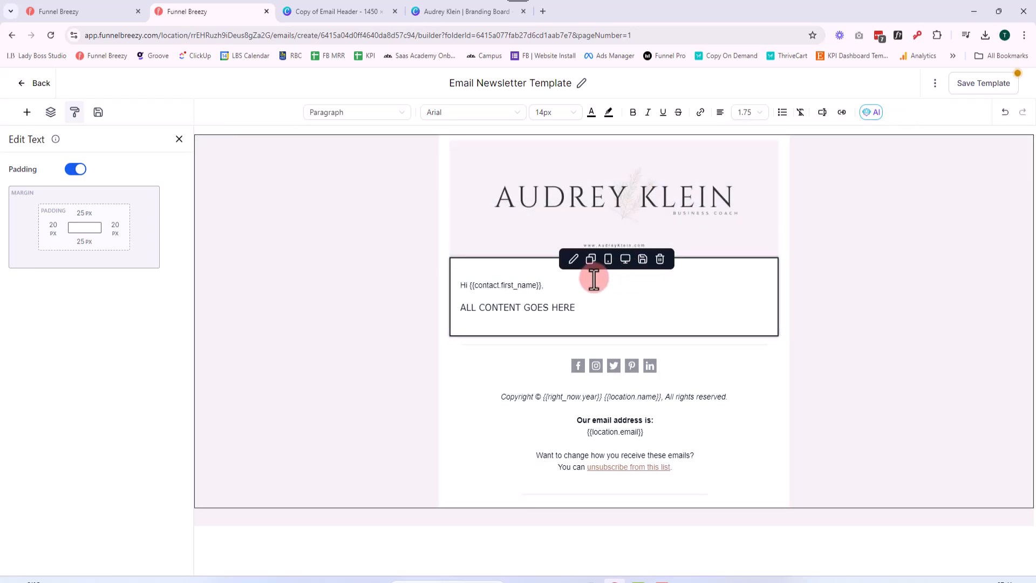
Format the greeting line in Verdana at 16px to match the content placeholder, and close the text settings
left_click_drag(573, 307, 458, 313)
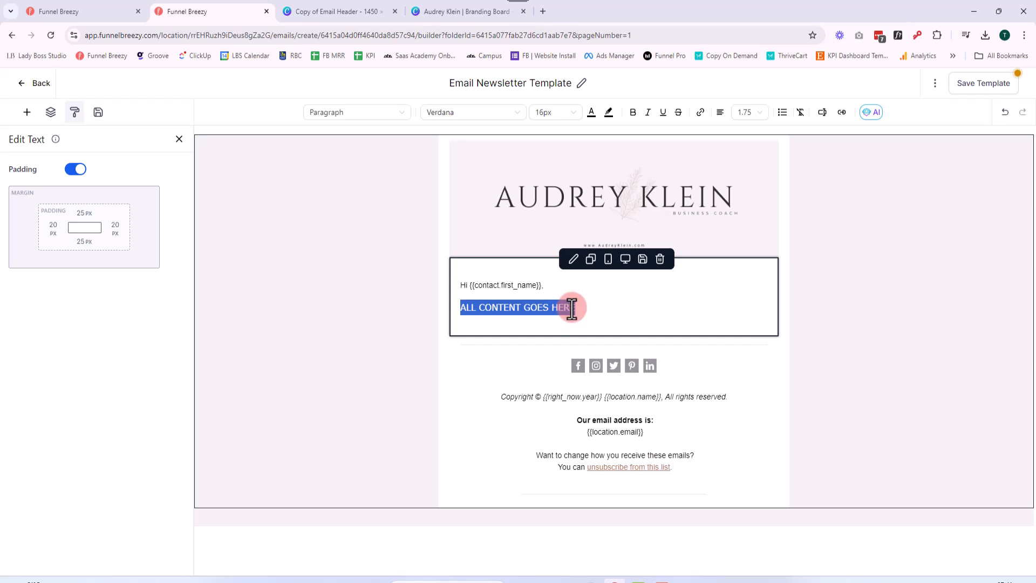
left_click_drag(548, 288, 460, 291)
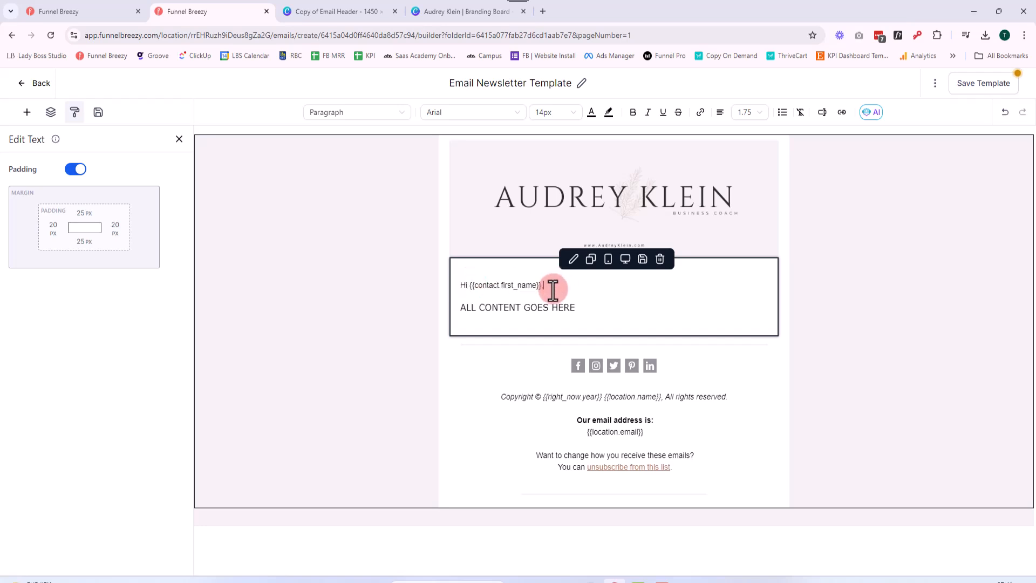
left_click(566, 113)
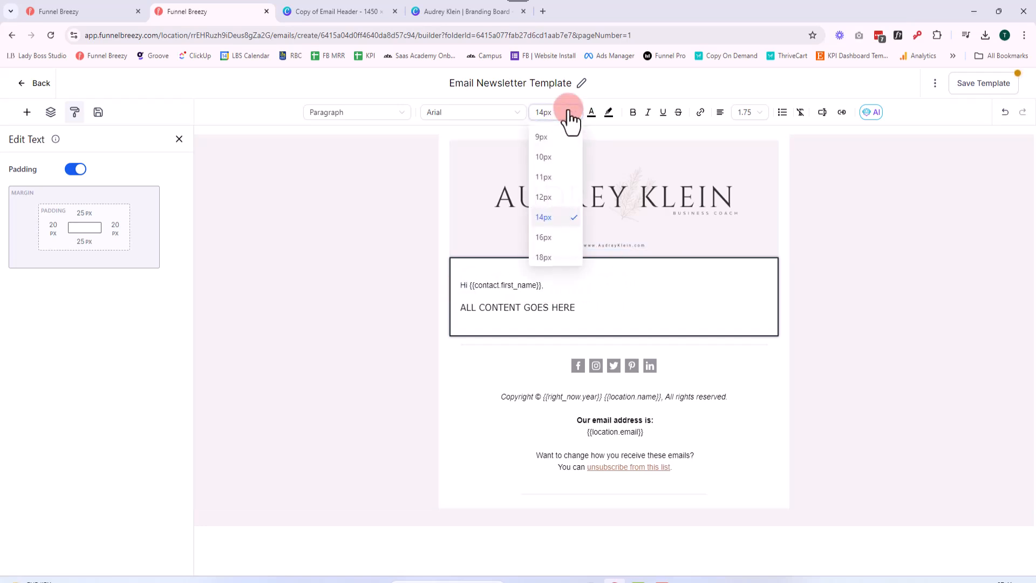
left_click(551, 241)
left_click(470, 112)
scroll(470, 247, "down", 1)
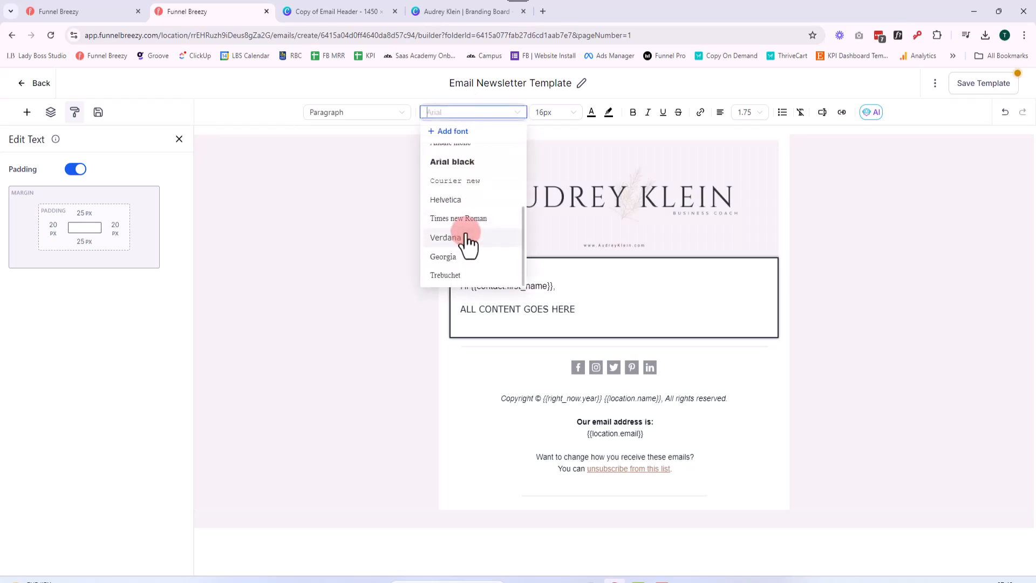
left_click(468, 238)
left_click(668, 348)
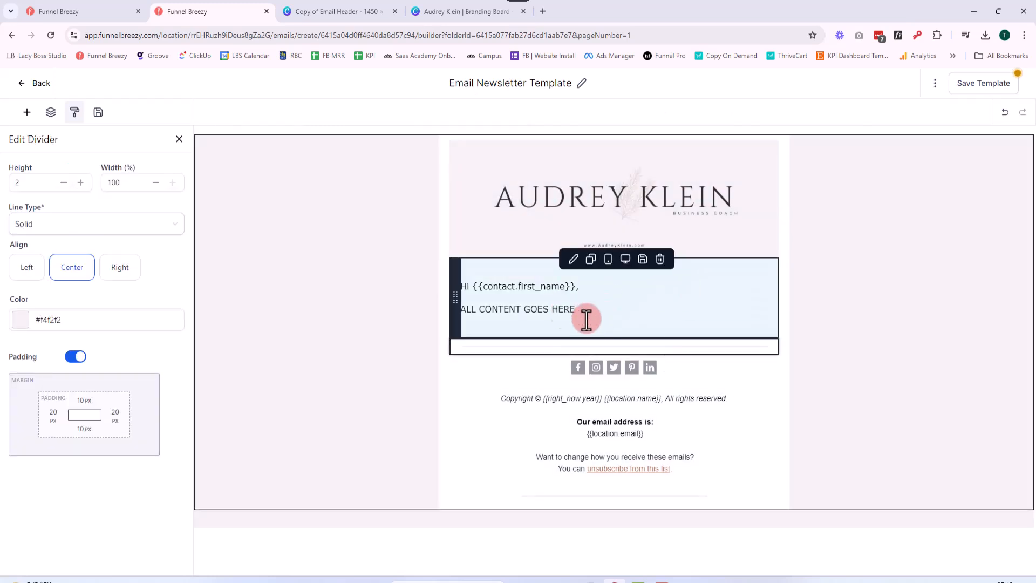
left_click(616, 318)
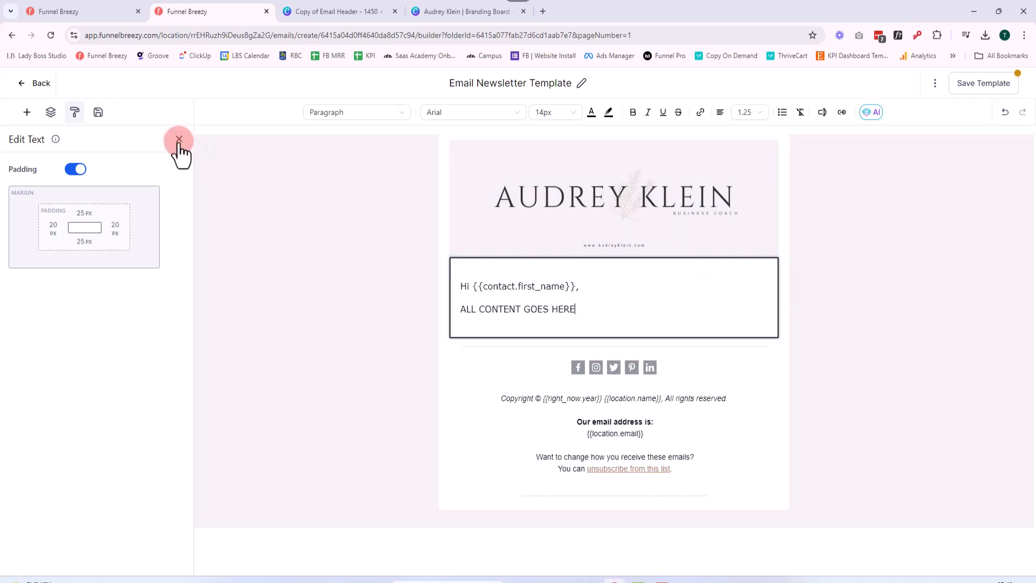
left_click(179, 140)
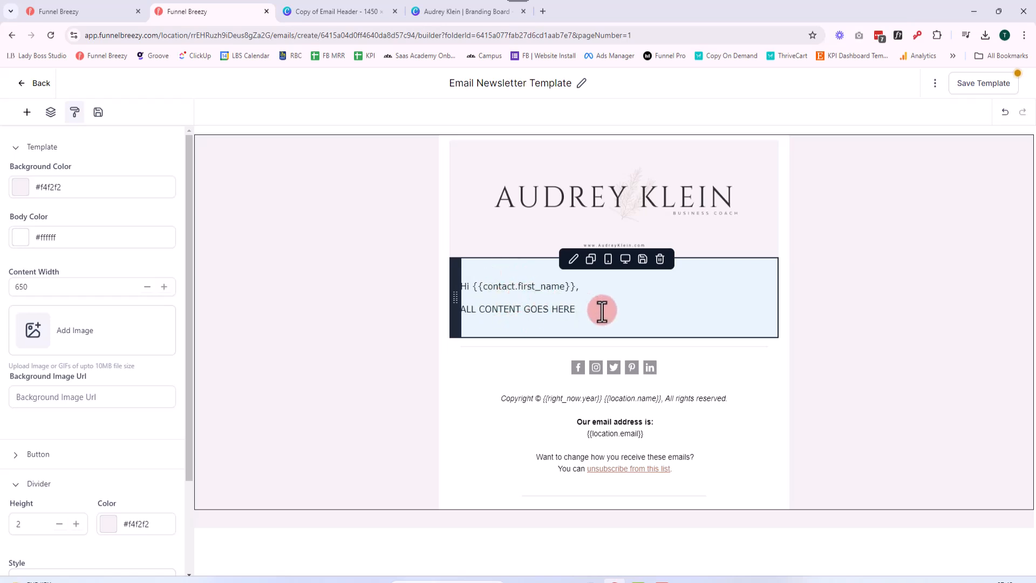
Add a two-column layout below the footer section and set its bottom padding to 10 px
left_click(26, 113)
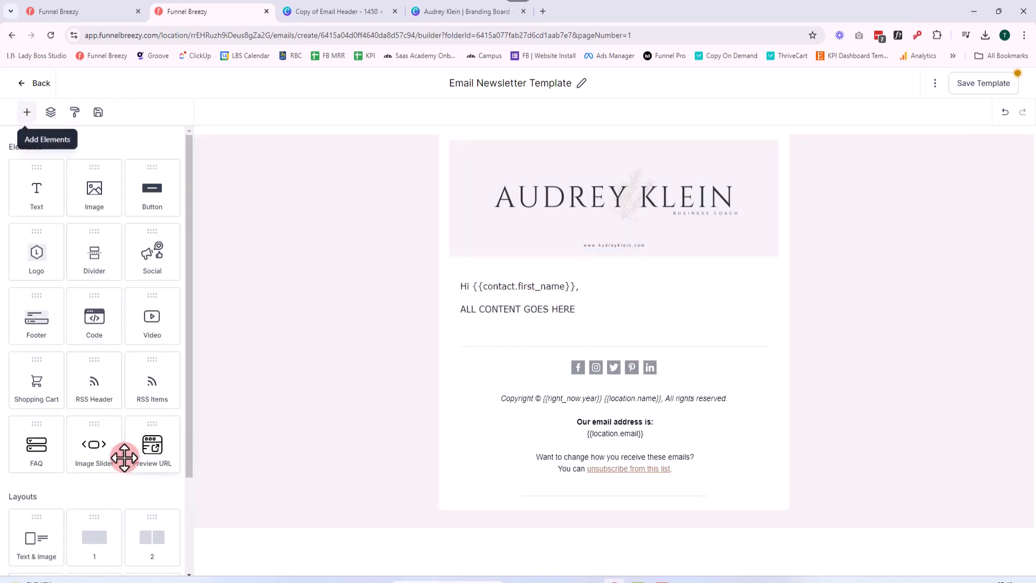
scroll(126, 460, "down", 2)
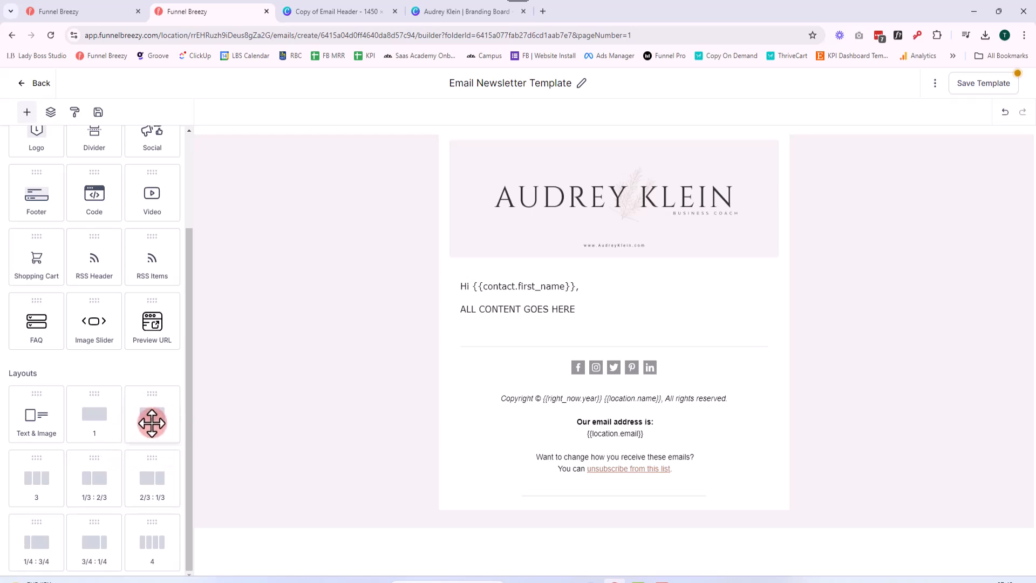
left_click_drag(152, 420, 585, 343)
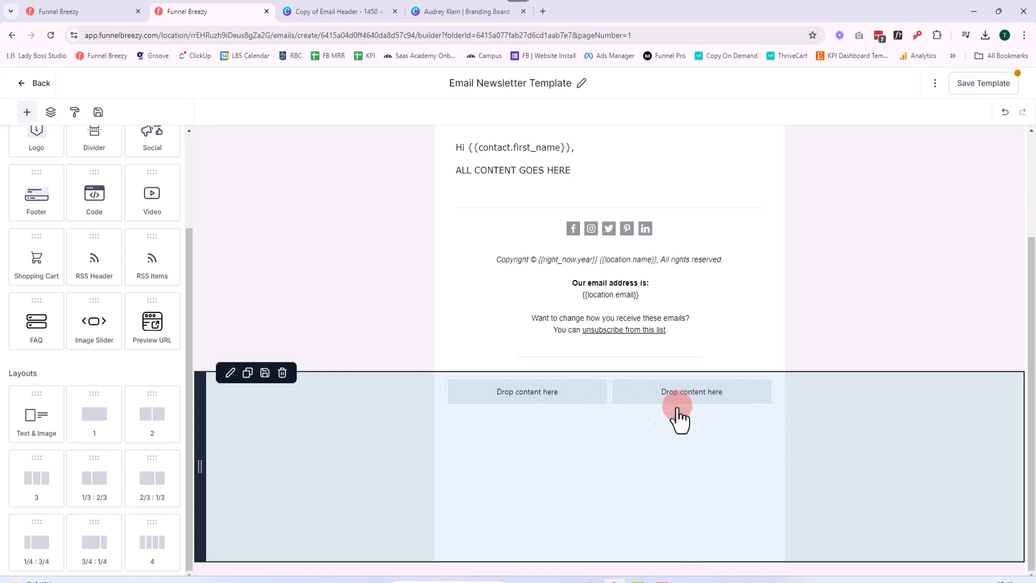
left_click(507, 458)
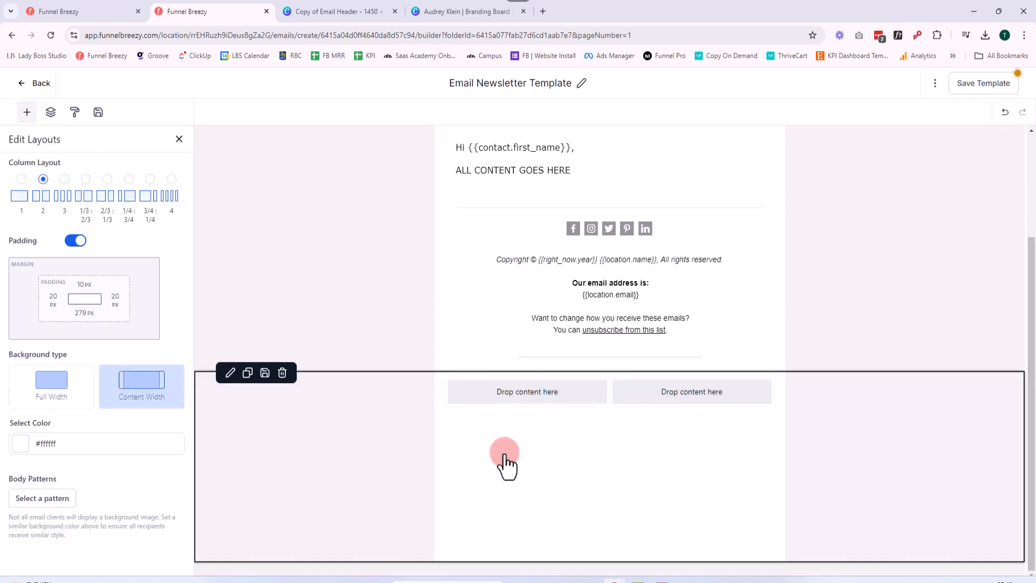
left_click(82, 313)
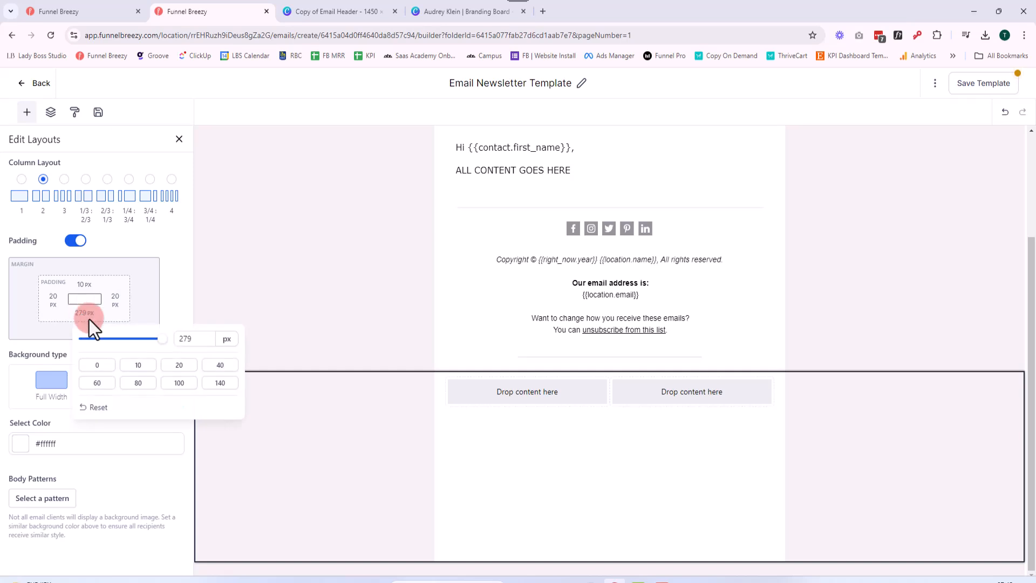
left_click(137, 365)
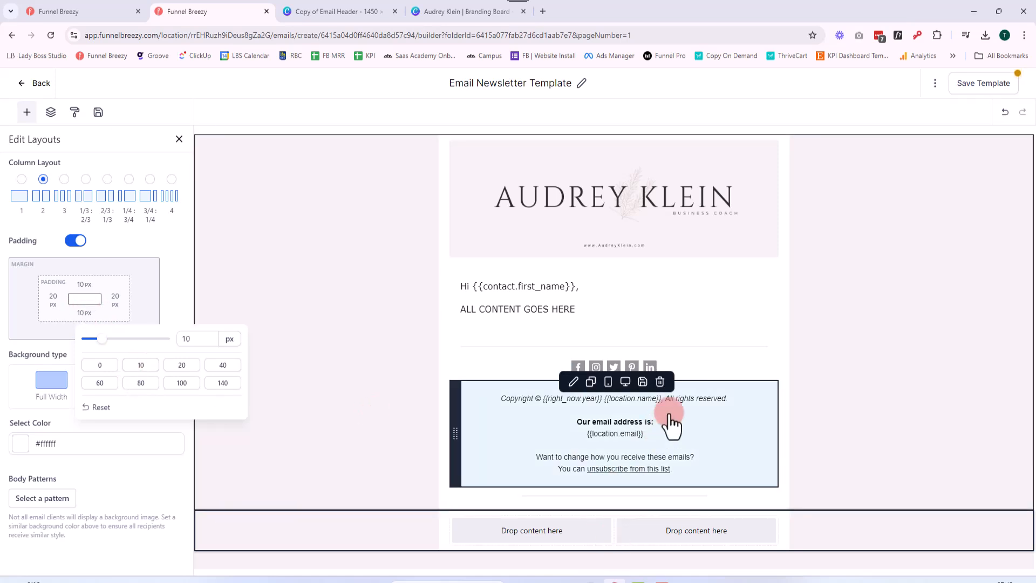
Add a one-column layout beneath the two-column layout and move the copyright and unsubscribe footer block into it
left_click(407, 440)
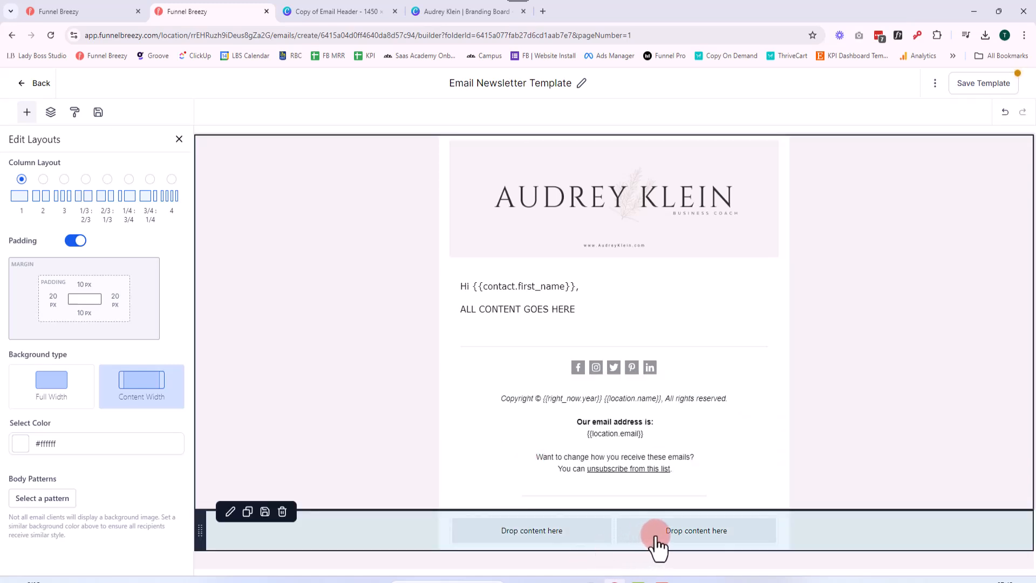
left_click(27, 113)
left_click_drag(101, 414, 603, 545)
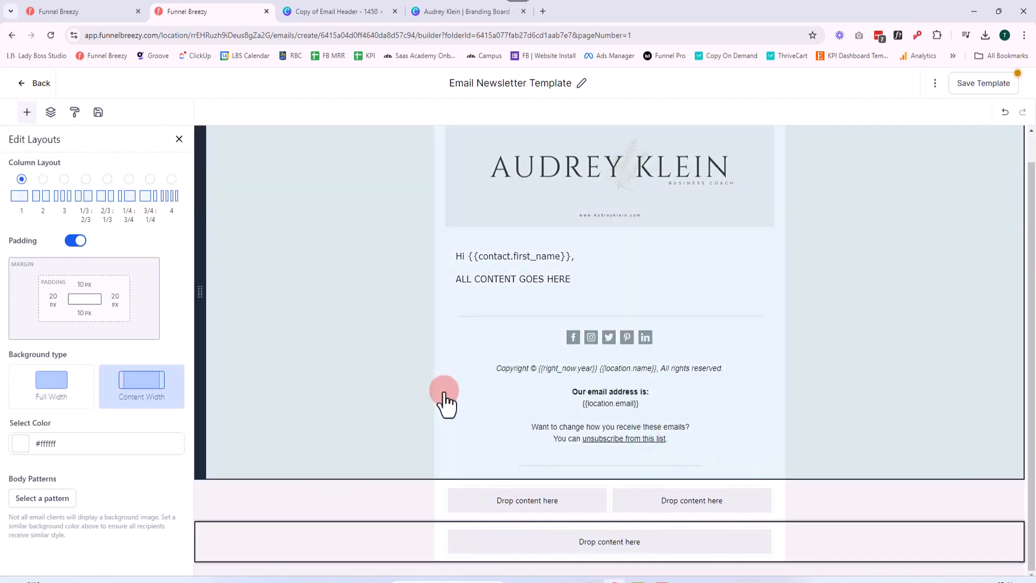
left_click_drag(445, 398, 480, 548)
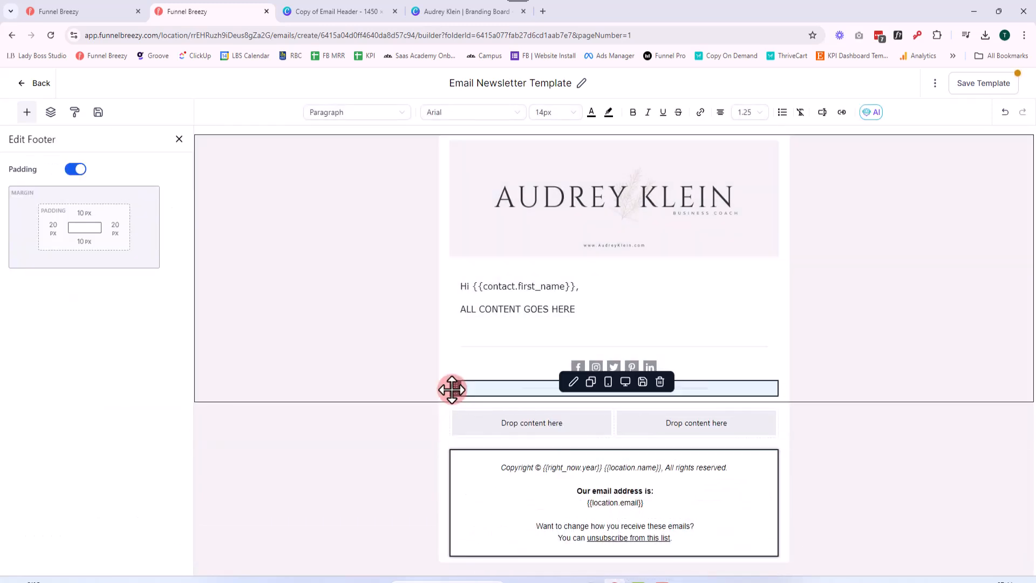
Move the social icons and the short divider above the copyright block in the bottom one-column layout, and the long divider below it
left_click_drag(455, 388, 462, 470)
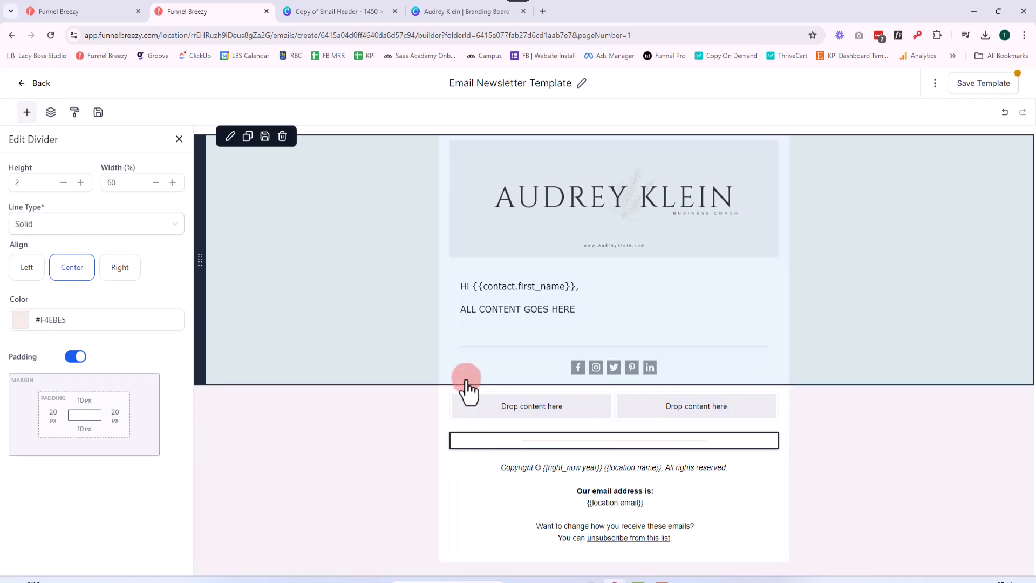
left_click_drag(456, 365, 456, 444)
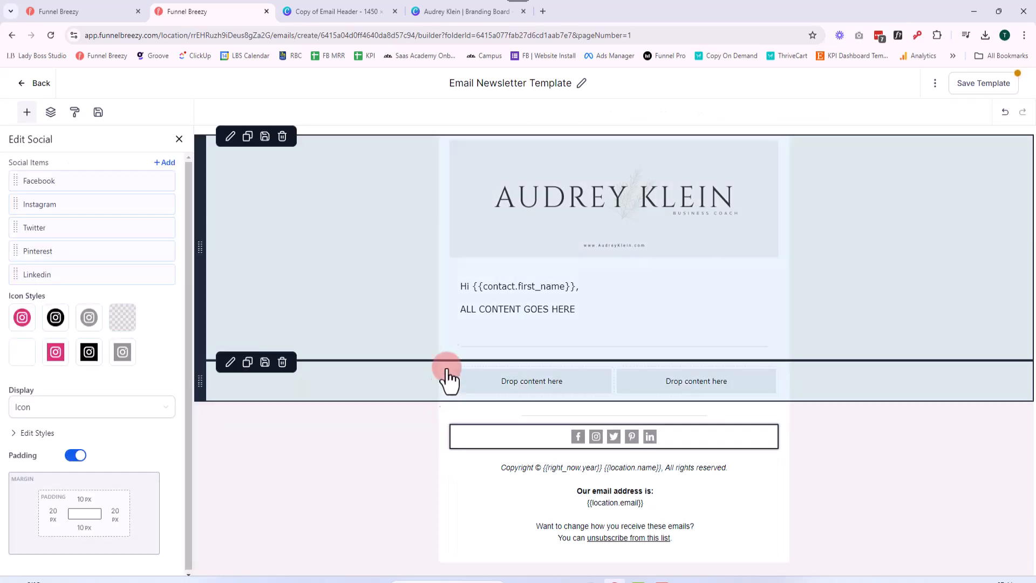
left_click_drag(455, 346, 458, 523)
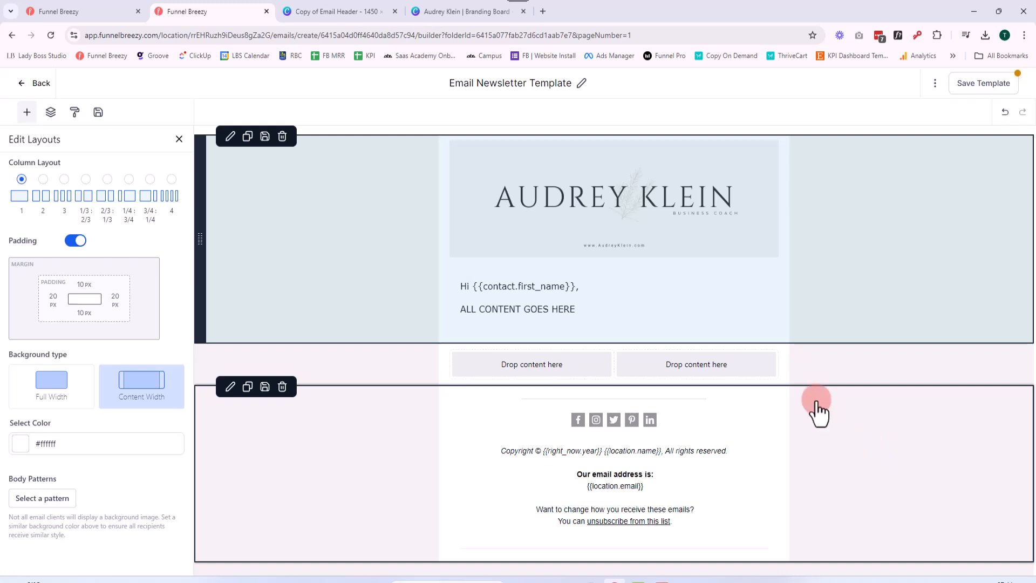
Move the greeting and content text block into the first column of the two-column layout
left_click(704, 276)
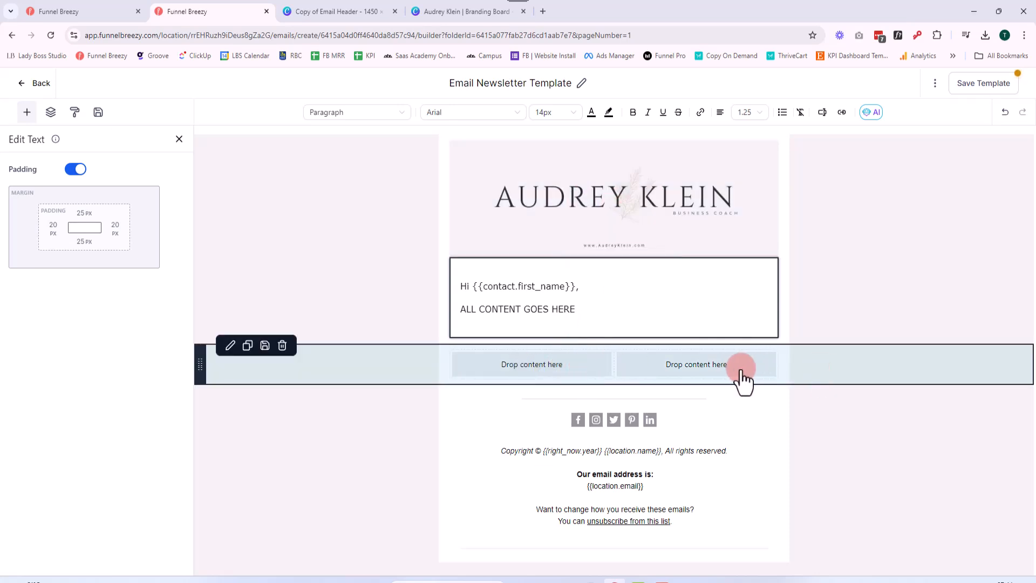
left_click(453, 300)
left_click_drag(456, 297, 472, 365)
left_click(526, 322)
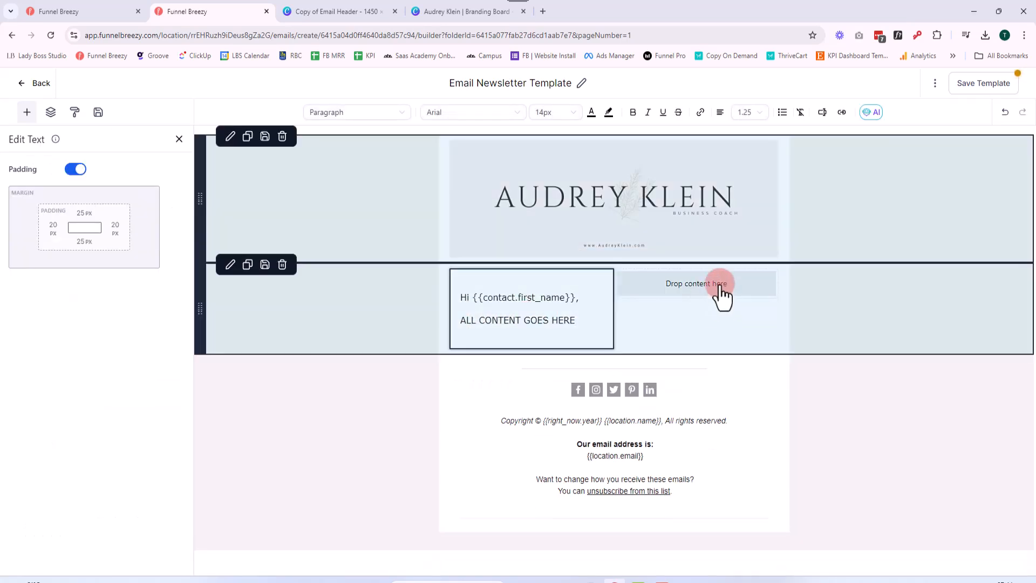
Add an image placeholder to the empty second column beside the greeting text
left_click(717, 294)
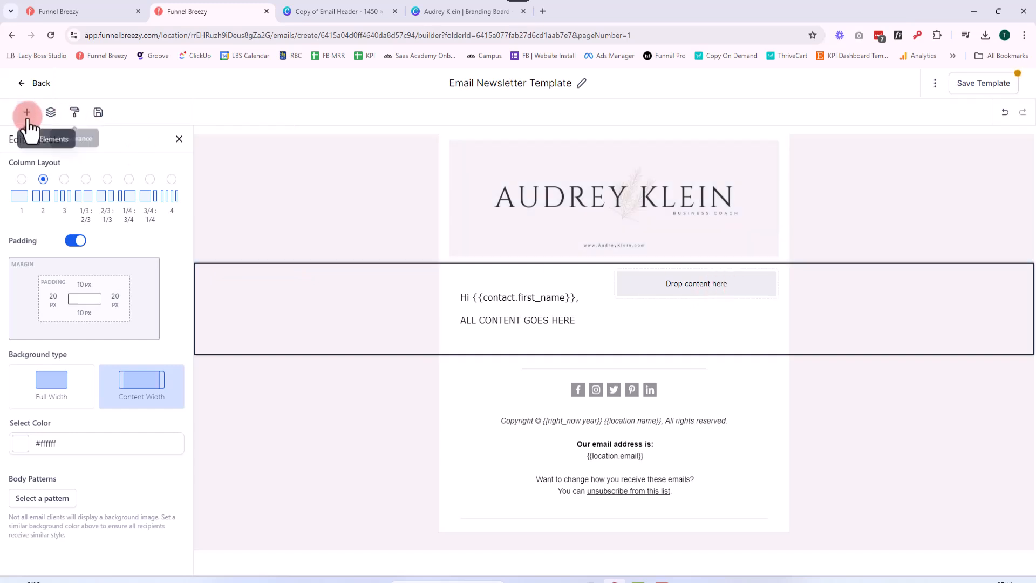
left_click(27, 112)
scroll(73, 240, "up", 5)
left_click_drag(94, 194, 701, 283)
left_click(697, 314)
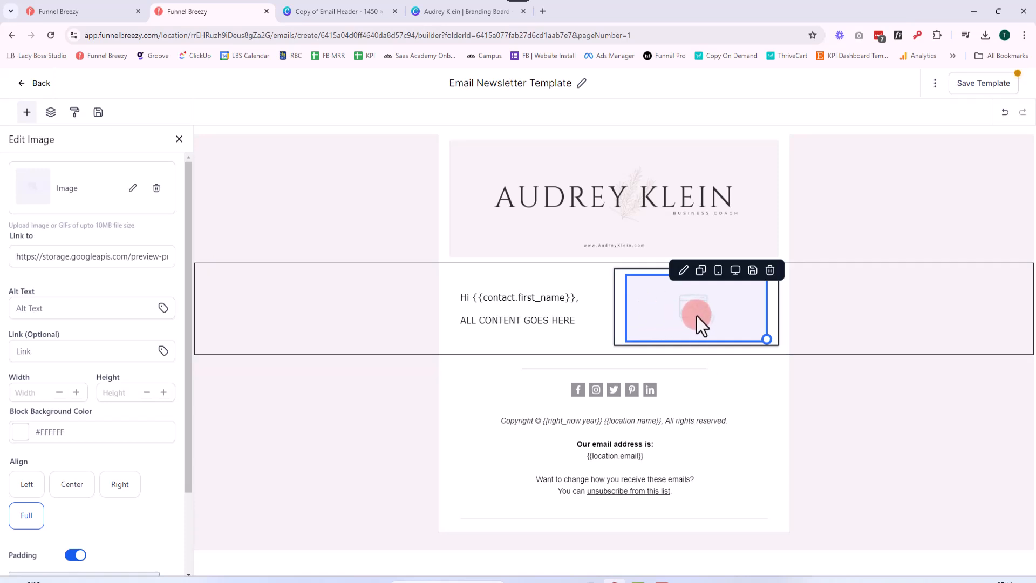
left_click(536, 321)
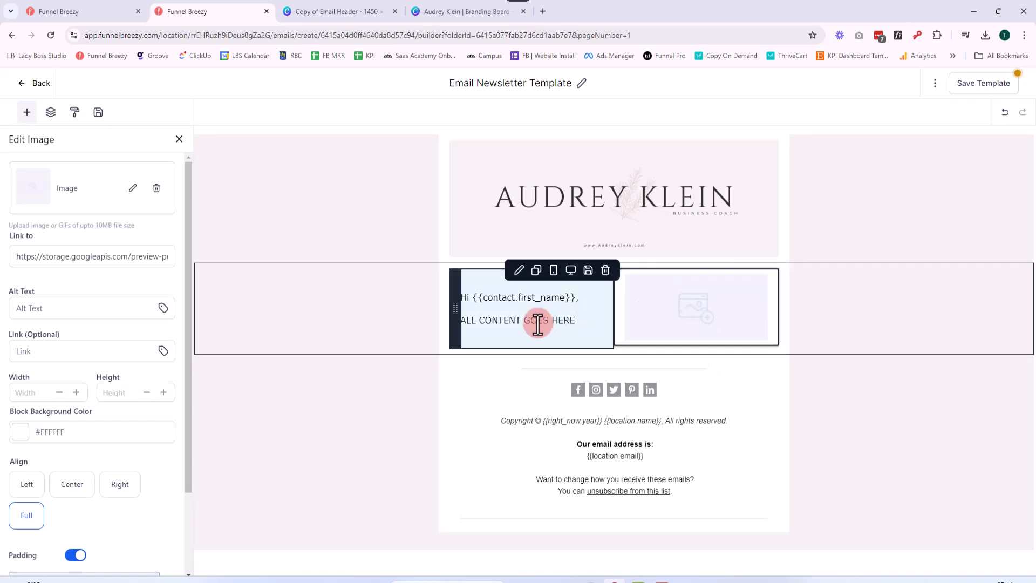
left_click(574, 323)
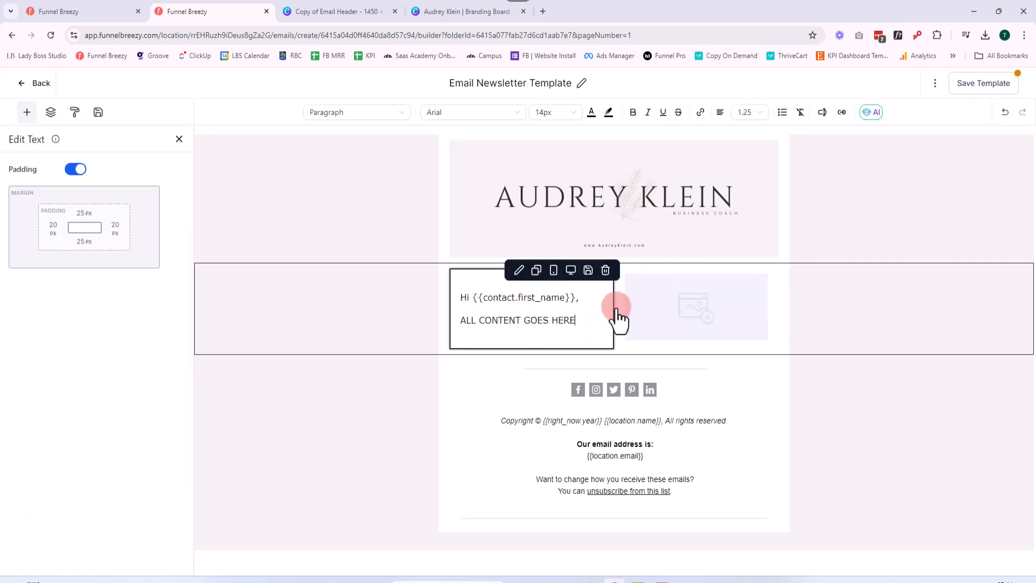
left_click(741, 306)
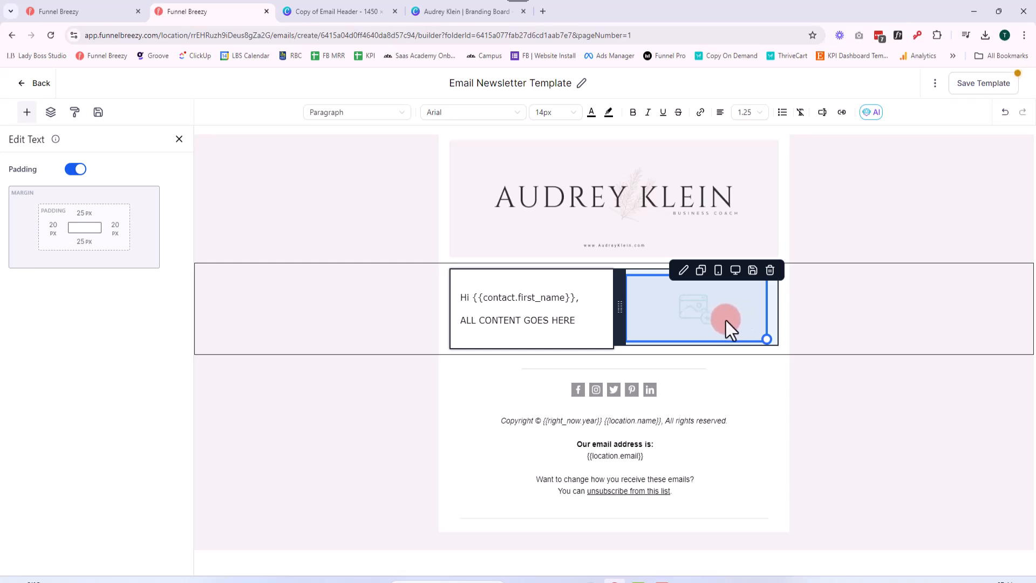
left_click(557, 319)
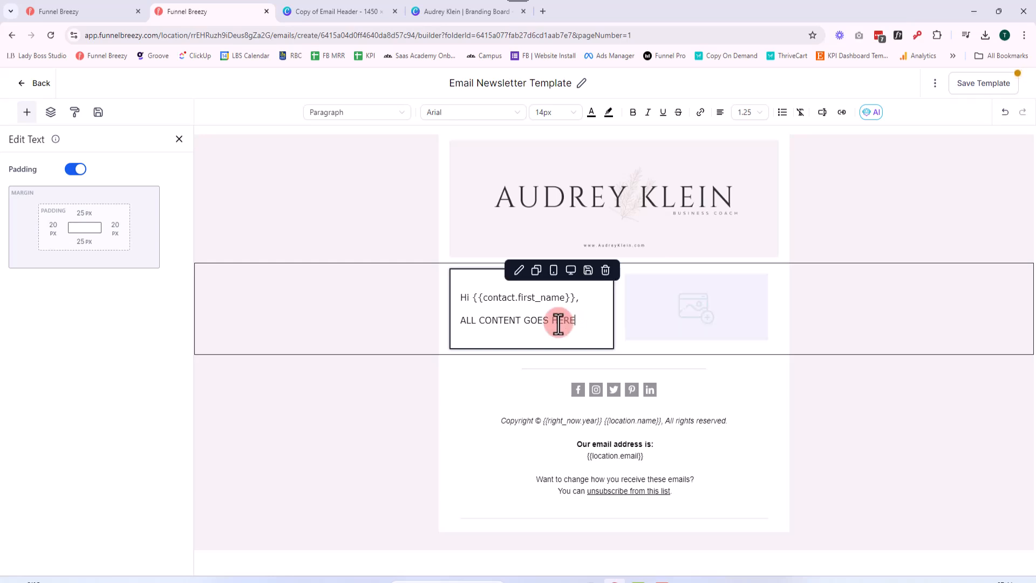
left_click(576, 368)
left_click(540, 331)
left_click(598, 329)
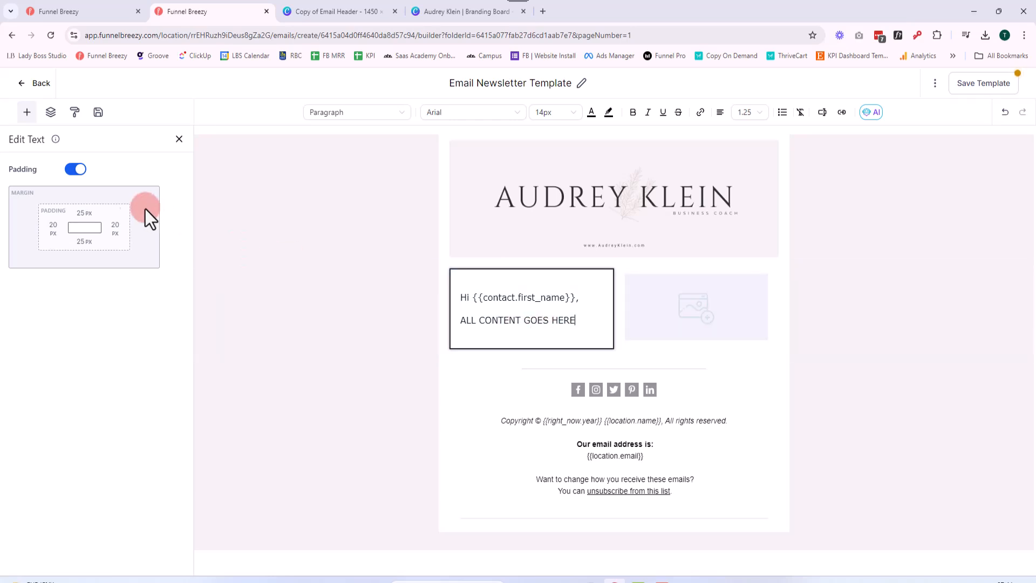
Add a text block above the short divider in the bottom layout and set its heading and body to Paragraph style
left_click(26, 112)
left_click_drag(41, 193, 636, 392)
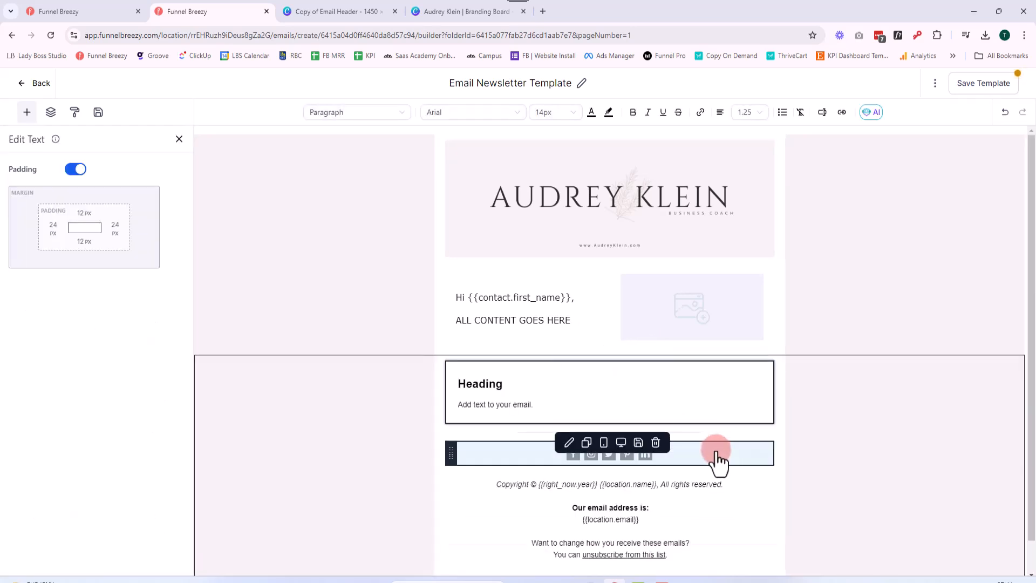
left_click(542, 406)
left_click_drag(542, 406, 430, 380)
left_click(550, 405)
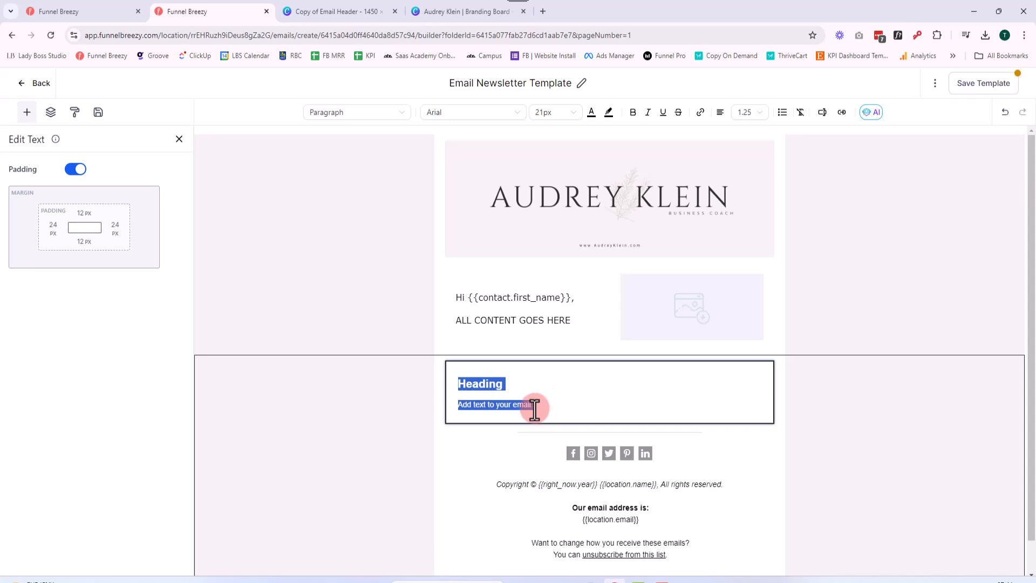
left_click(538, 406)
left_click_drag(539, 406, 456, 382)
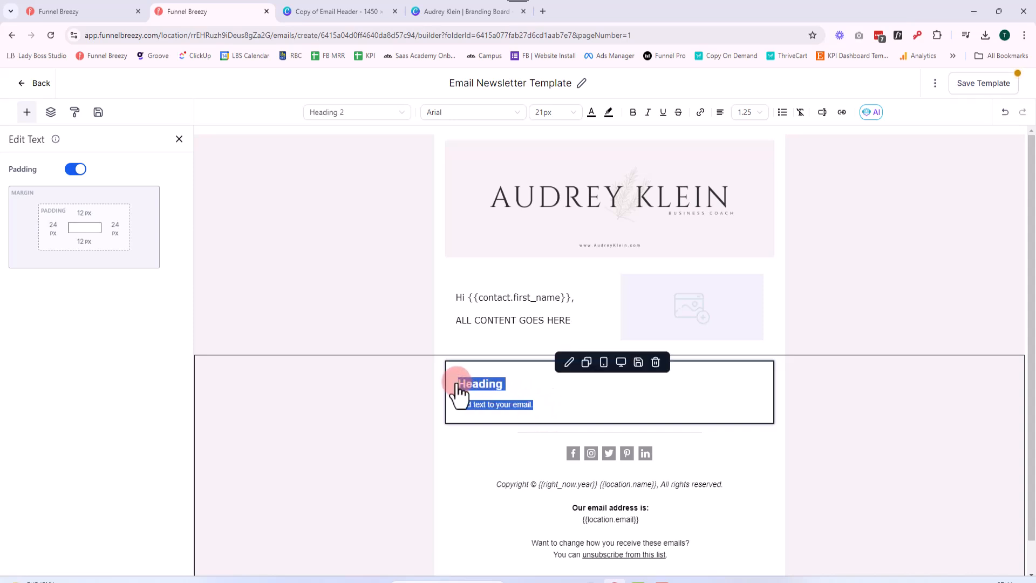
left_click(378, 114)
left_click(339, 240)
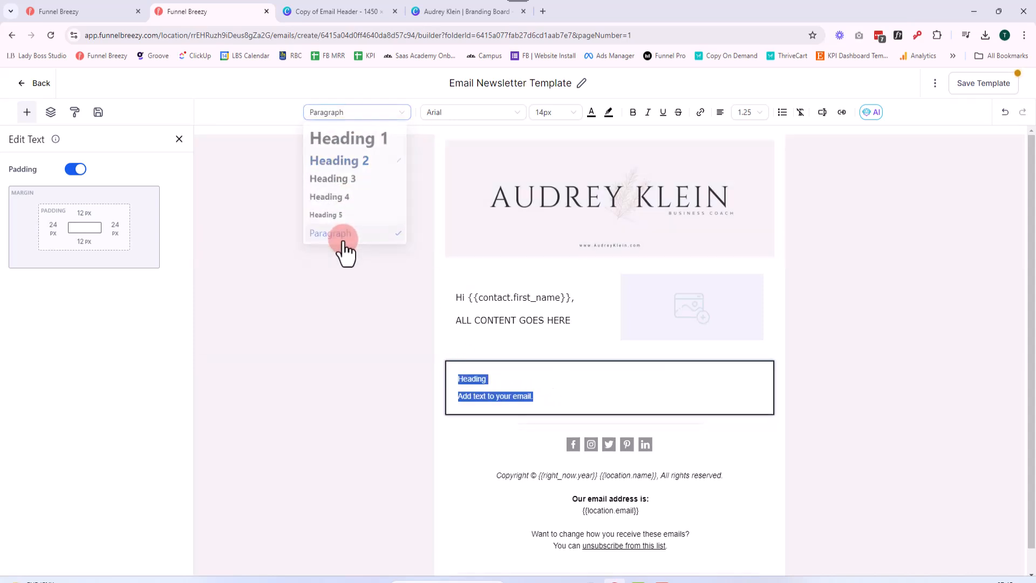
Format all text in the new text block in Verdana at 16px
left_click(524, 114)
scroll(463, 256, "down", 2)
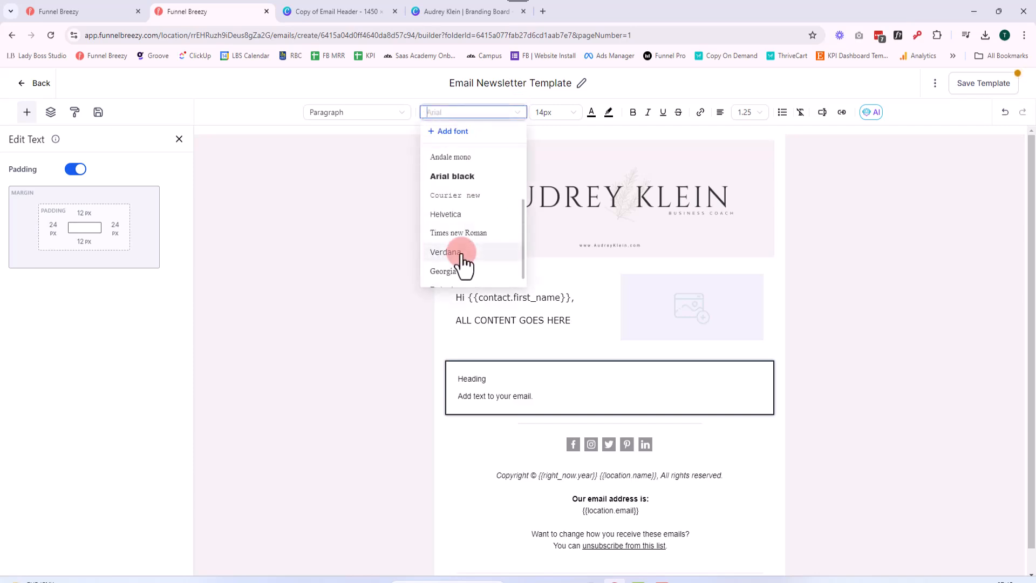
left_click(459, 248)
left_click(553, 111)
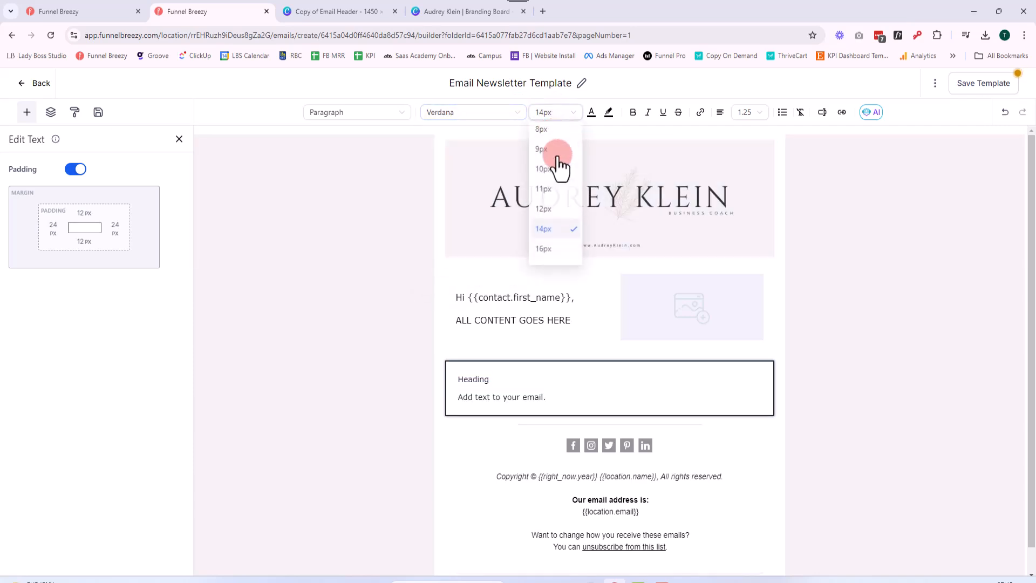
left_click(546, 247)
Remove the "Heading" line from the new text block, keeping only "Add text to your email."
left_click(475, 400)
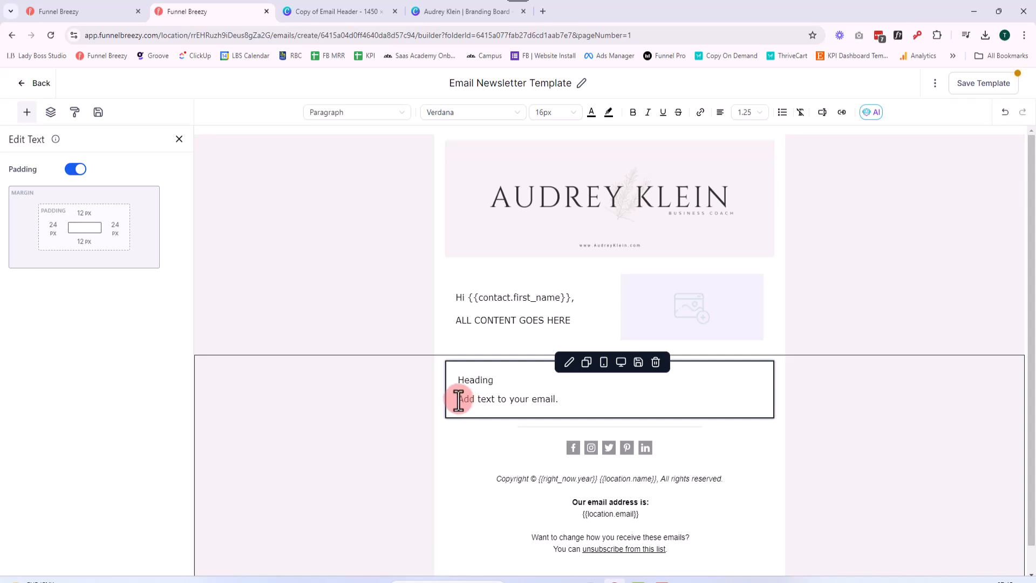
key("BackSpace")
key("BackSpace")
key("BackSpace")
key("BackSpace")
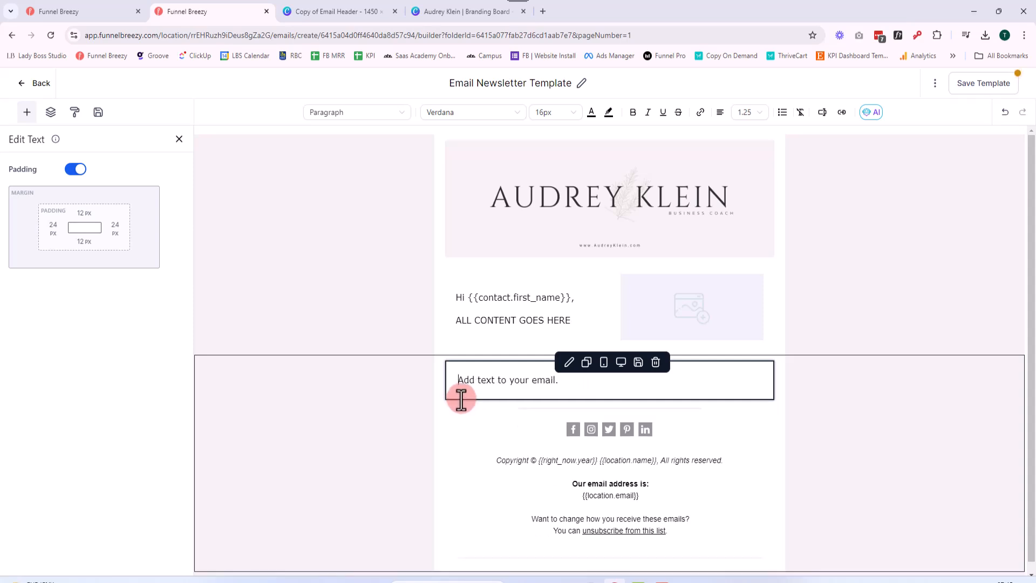
left_click(505, 284)
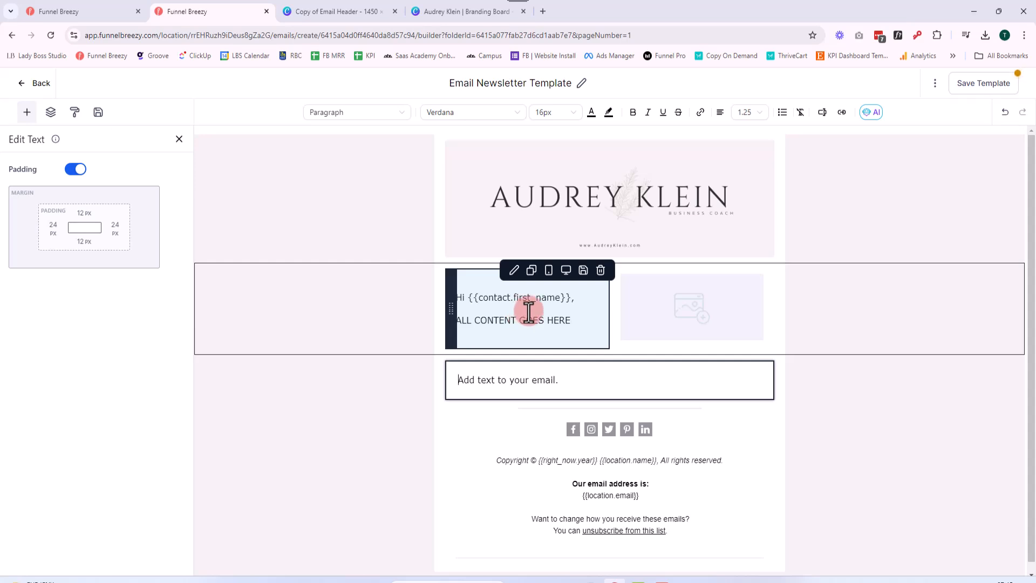
left_click(720, 320)
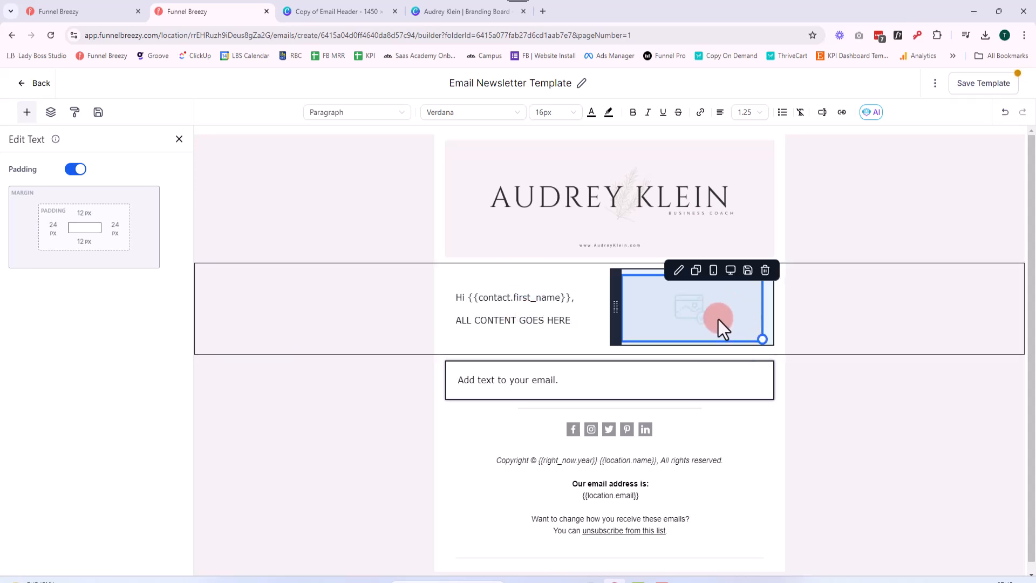
left_click(599, 372)
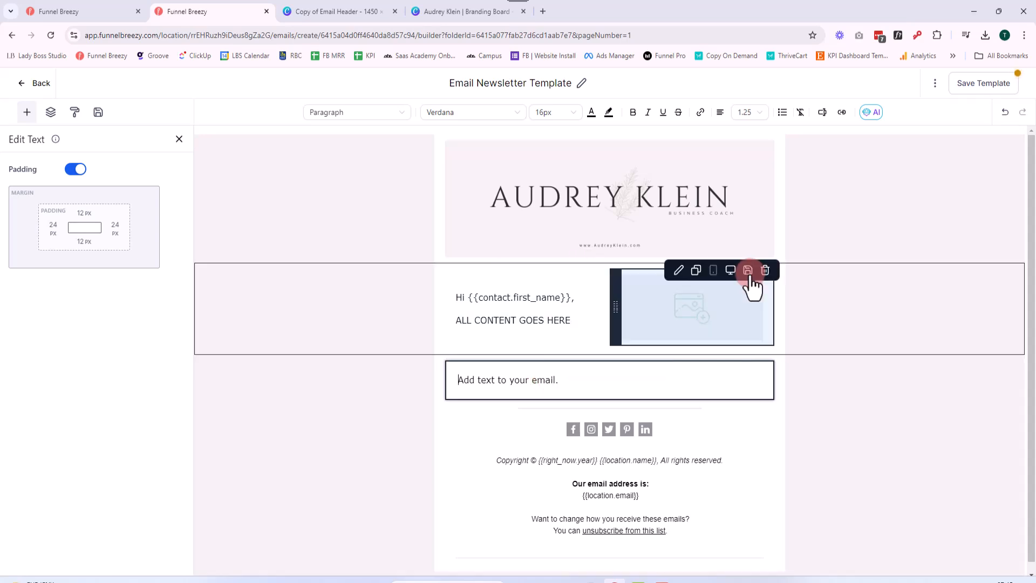
Set the bottom padding of the two-column greeting and image layout to 0 px
left_click(783, 278)
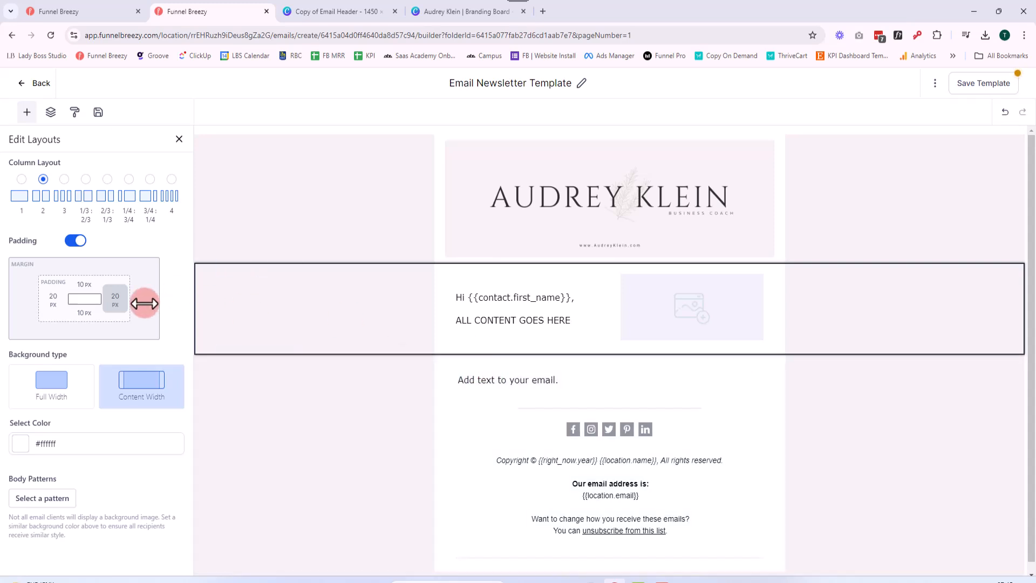
left_click(83, 314)
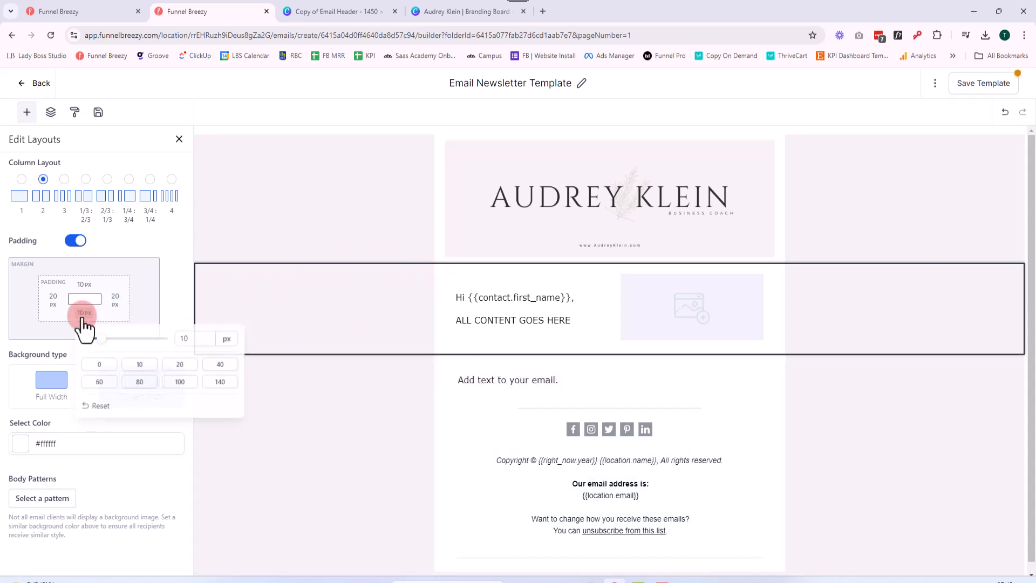
left_click(98, 366)
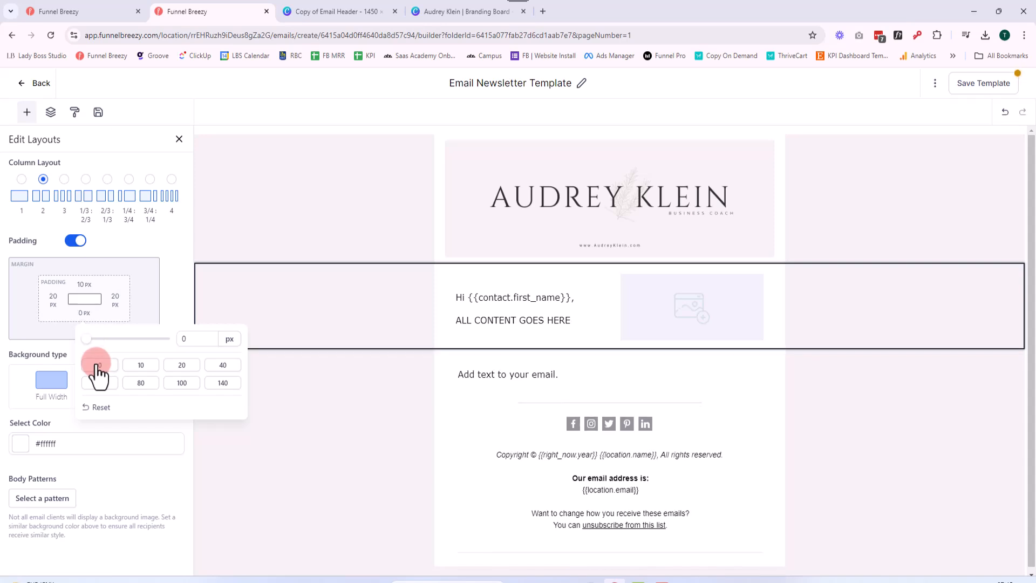
left_click(221, 366)
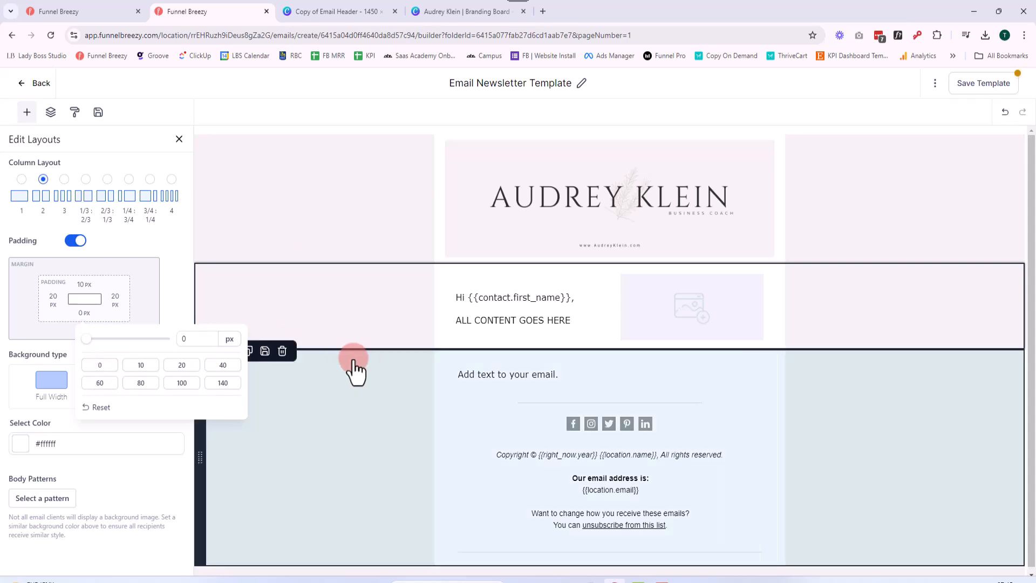
Set the top padding of the one-column layout below the greeting and image to 0 px
left_click(444, 371)
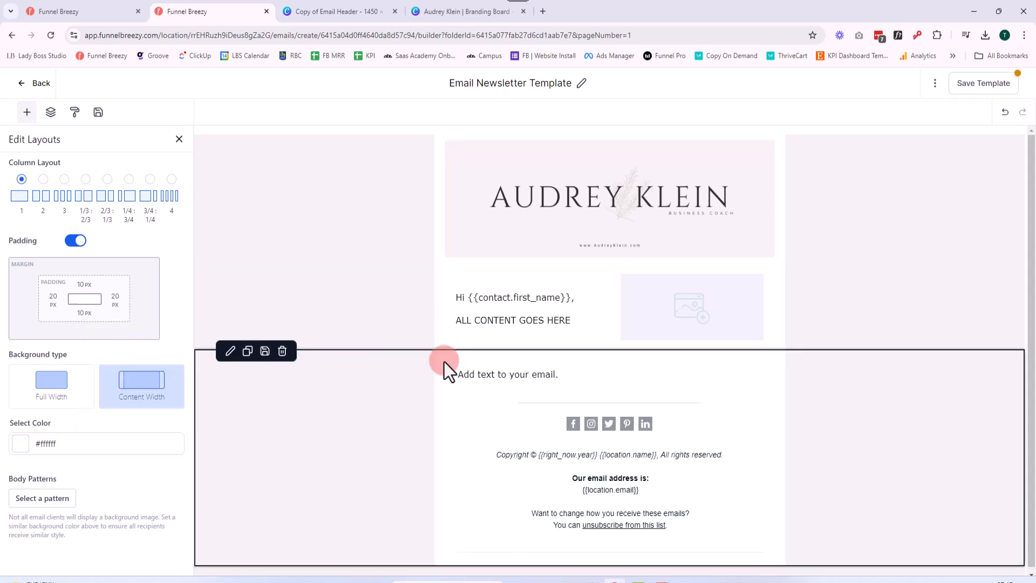
left_click(81, 294)
left_click(99, 337)
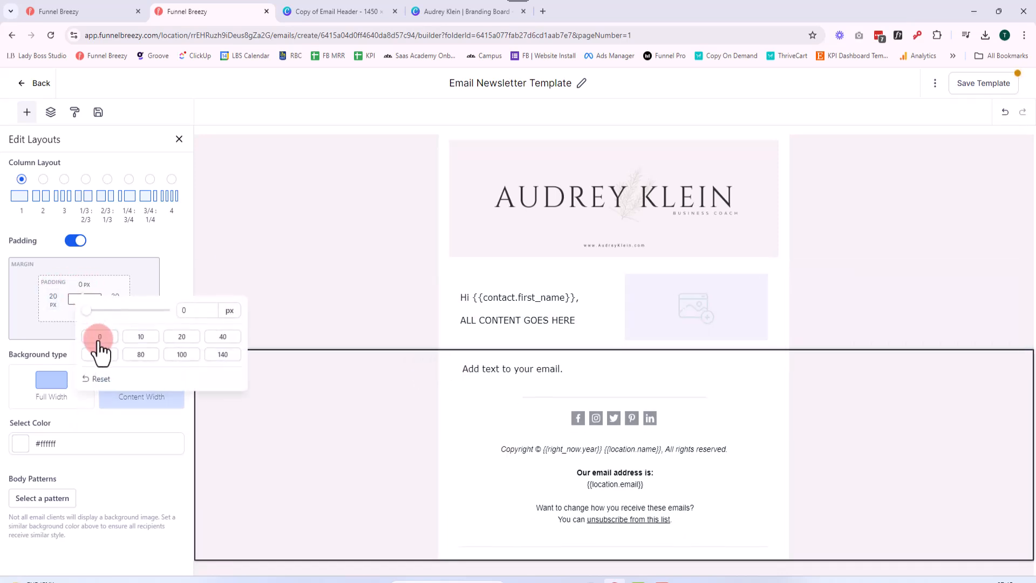
left_click(534, 445)
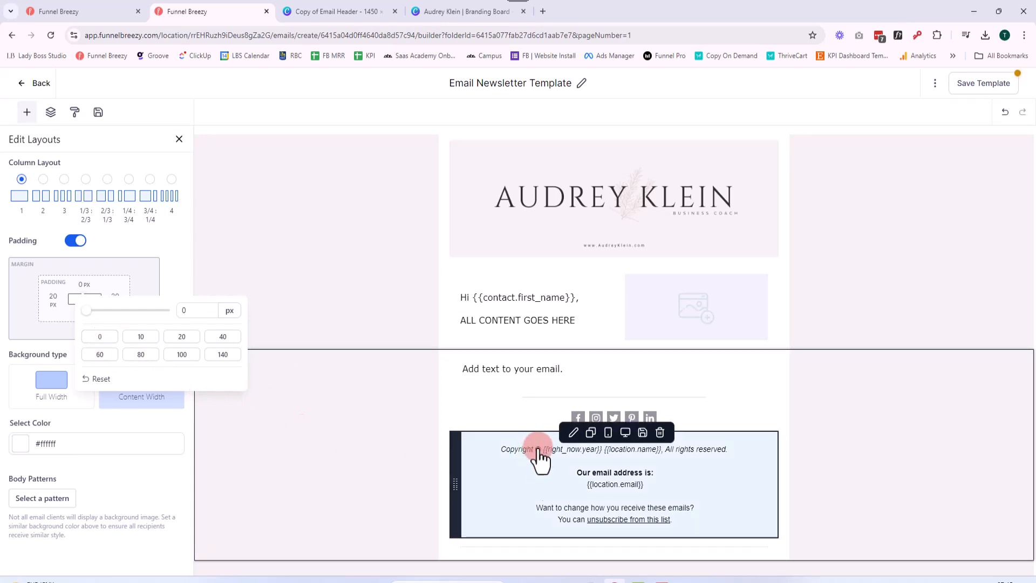
left_click(556, 391)
left_click(549, 331)
left_click(545, 369)
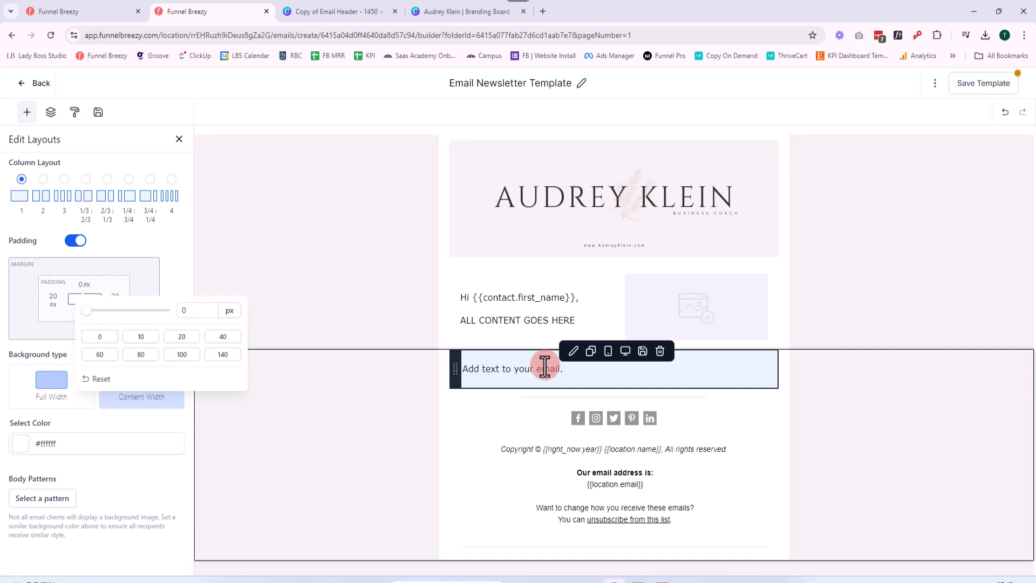
left_click(548, 345)
left_click(691, 326)
left_click(640, 335)
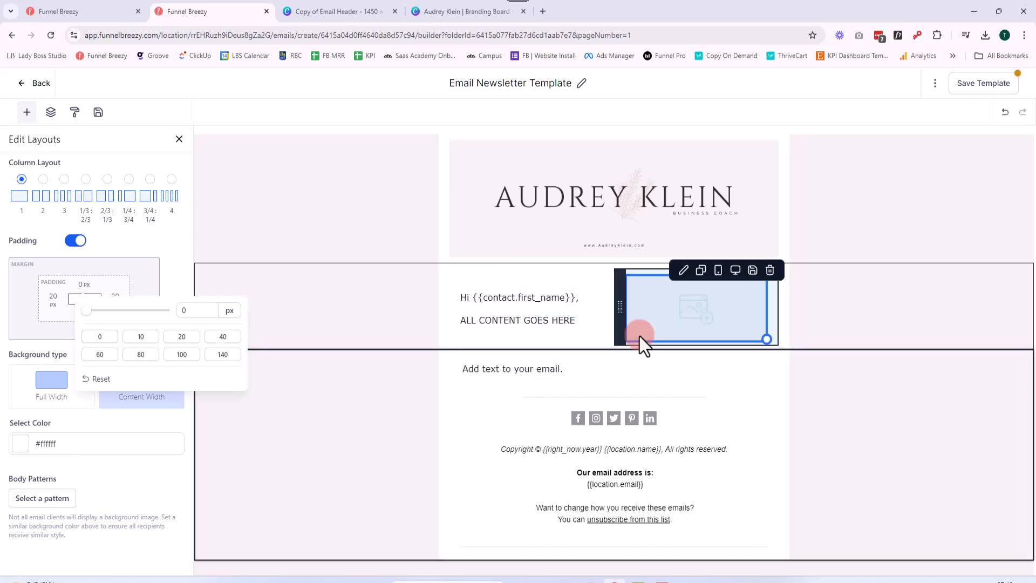
left_click(555, 367)
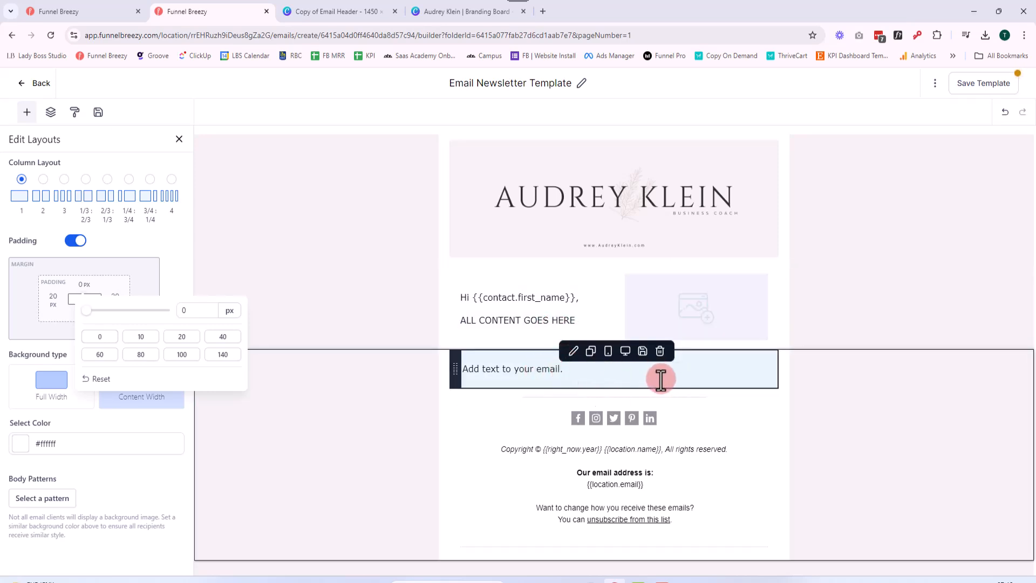
left_click(784, 463)
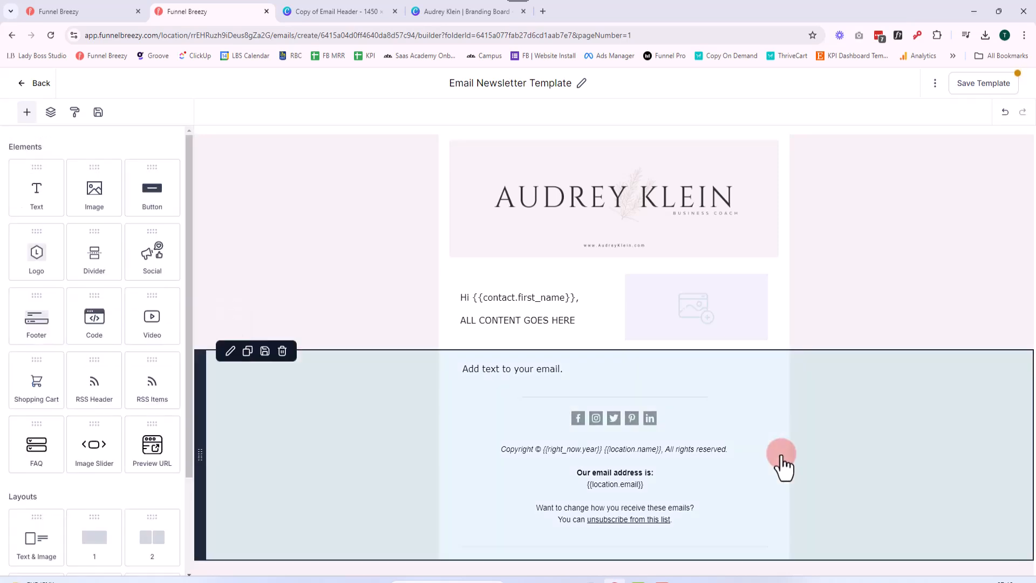
left_click(756, 277)
left_click(639, 186)
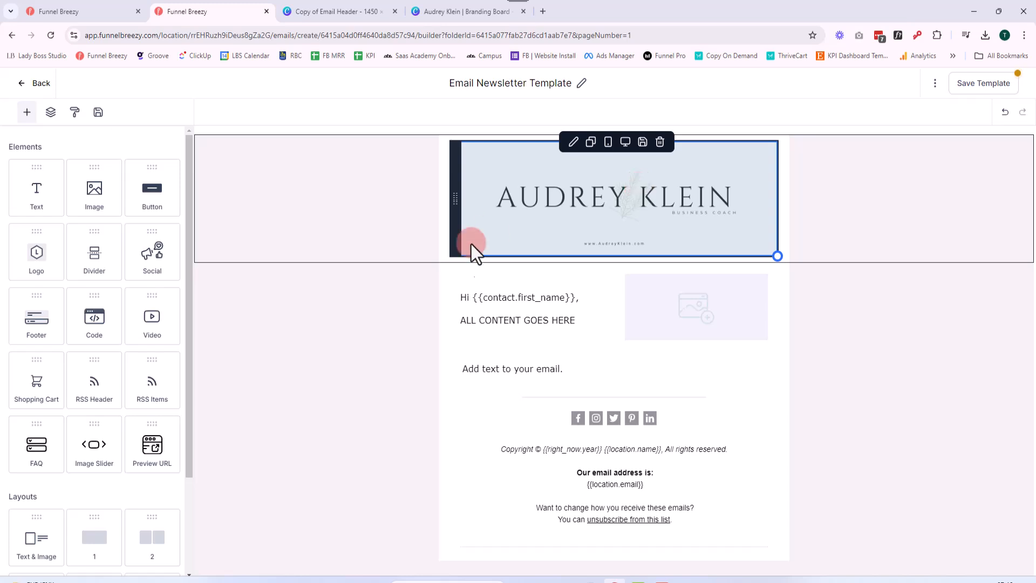
left_click(497, 303)
left_click(653, 329)
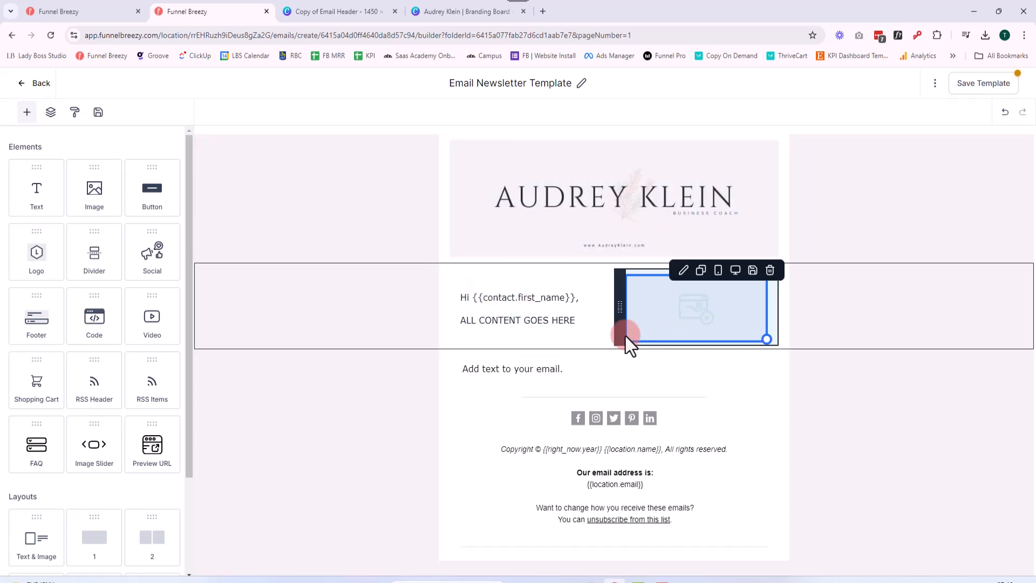
left_click(528, 294)
left_click(527, 327)
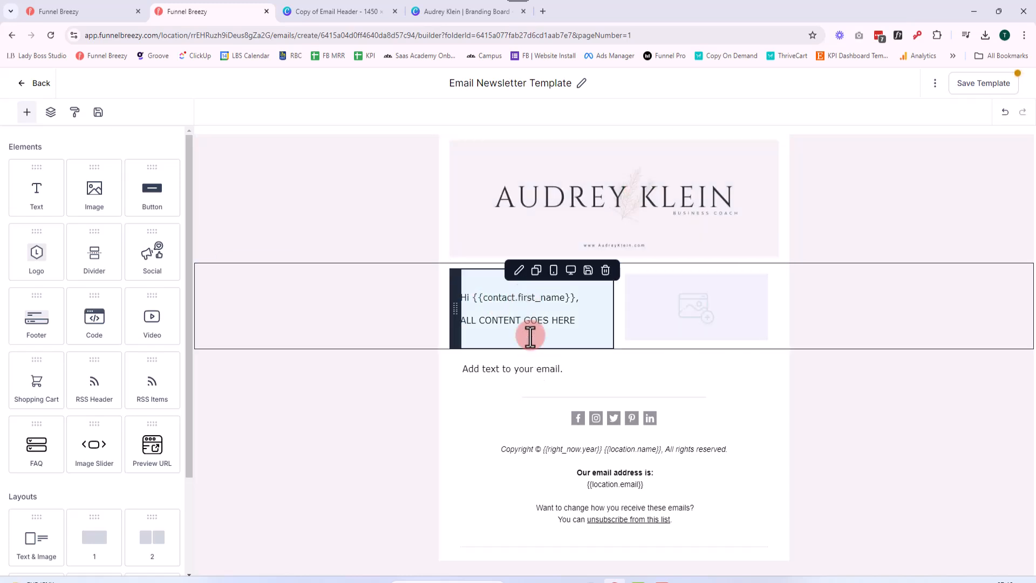
left_click(538, 378)
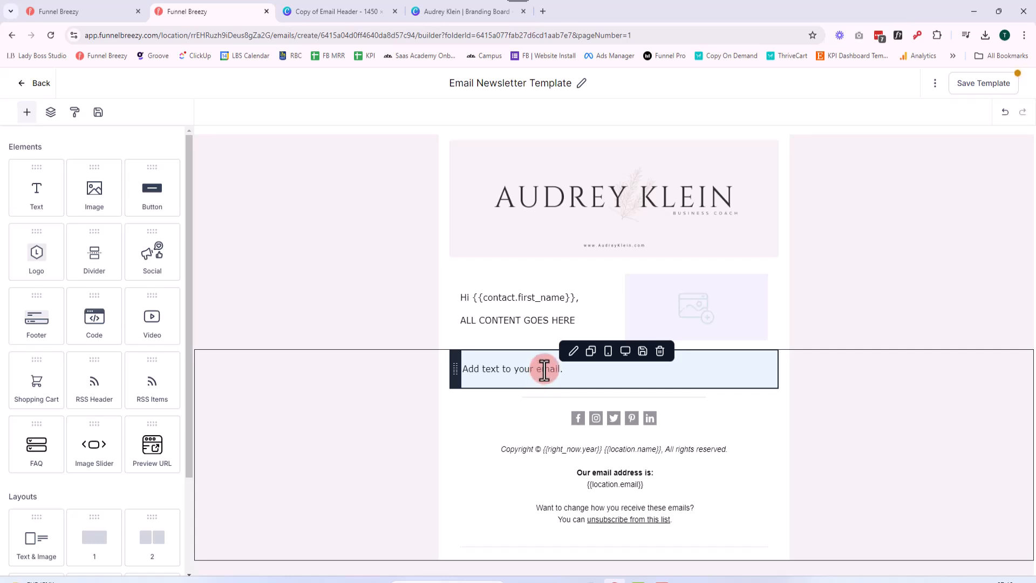
left_click(652, 420)
left_click(701, 504)
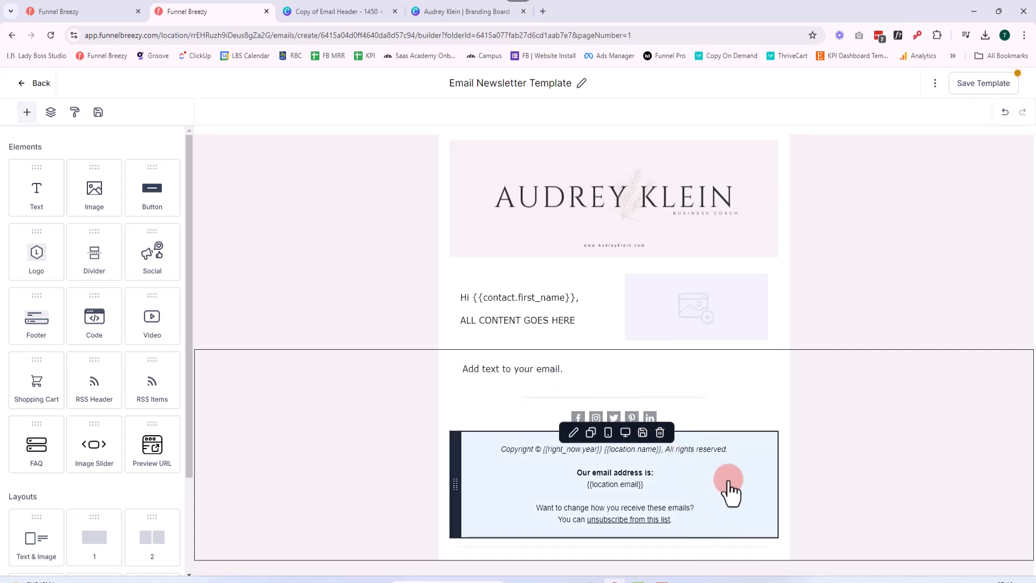
Remove Twitter from the social icons element in the footer
left_click(713, 419)
left_click(713, 423)
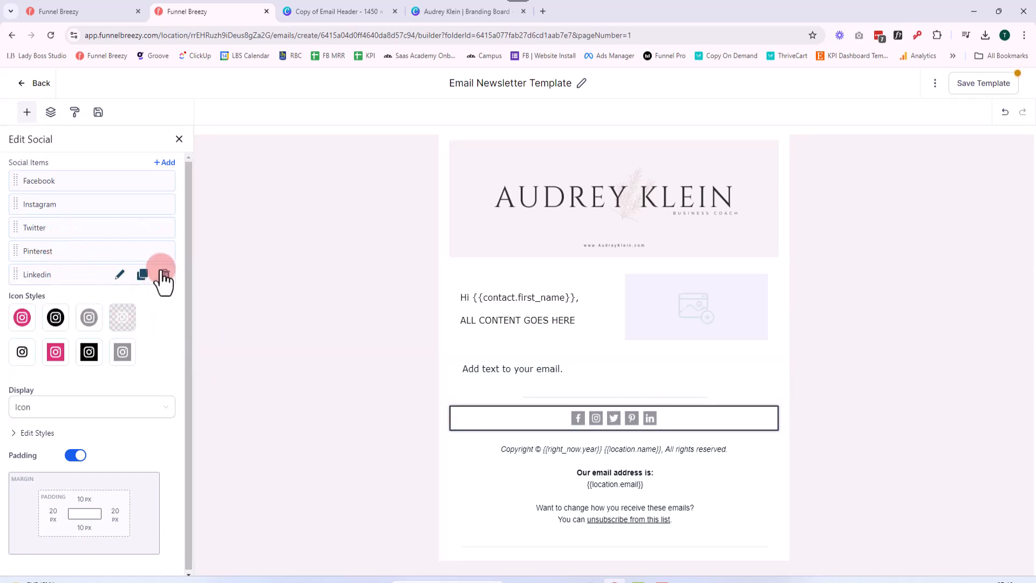
left_click(165, 227)
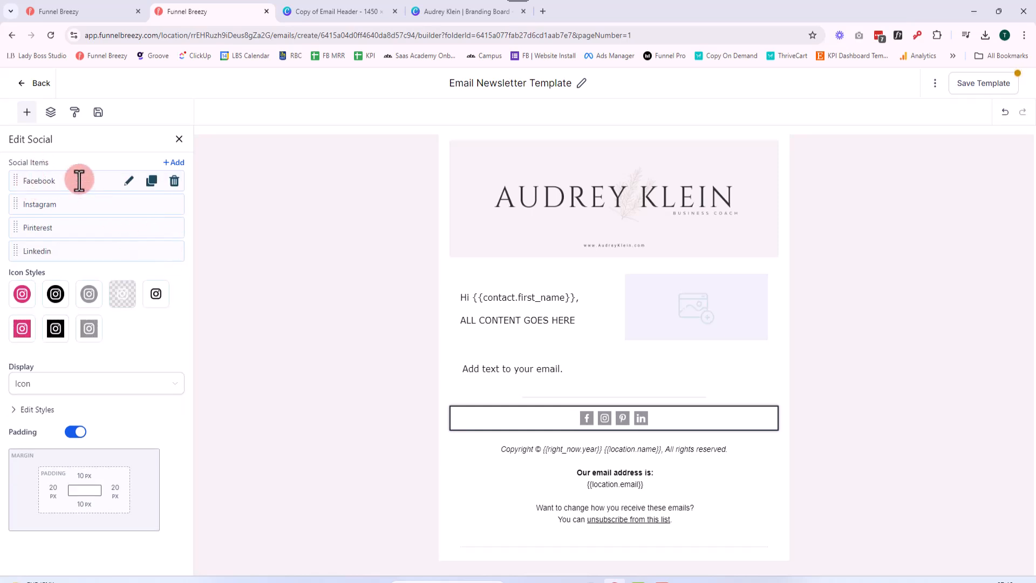
Look at the Facebook and LinkedIn item settings of the social element, including where each profile URL is entered
left_click(127, 181)
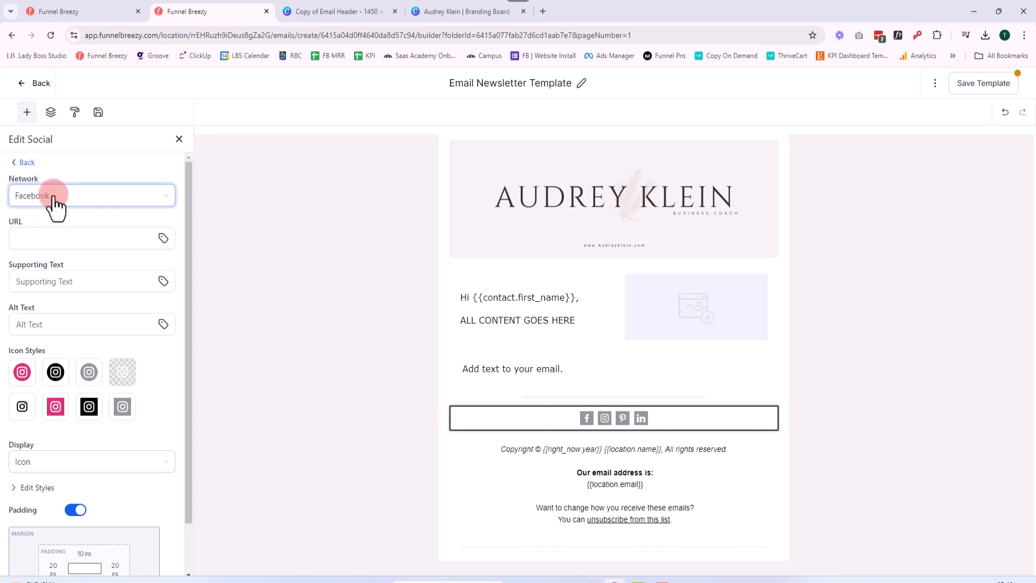
left_click(79, 232)
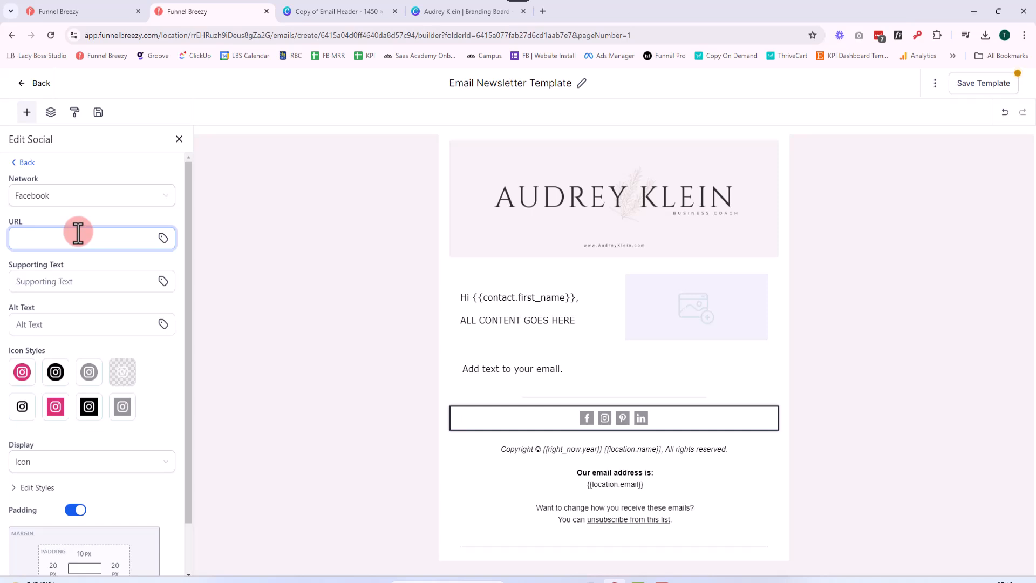
left_click(21, 162)
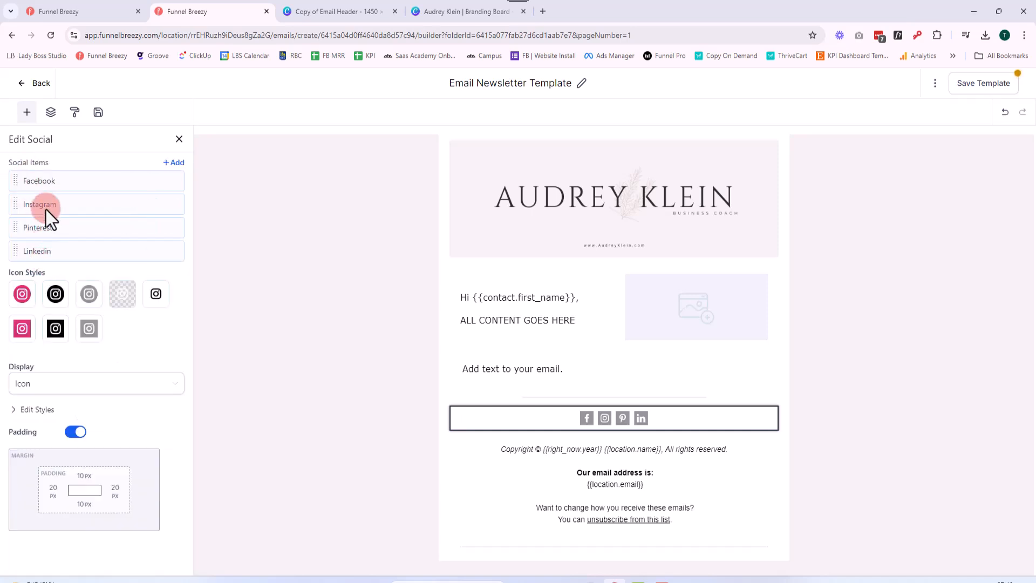
left_click(129, 251)
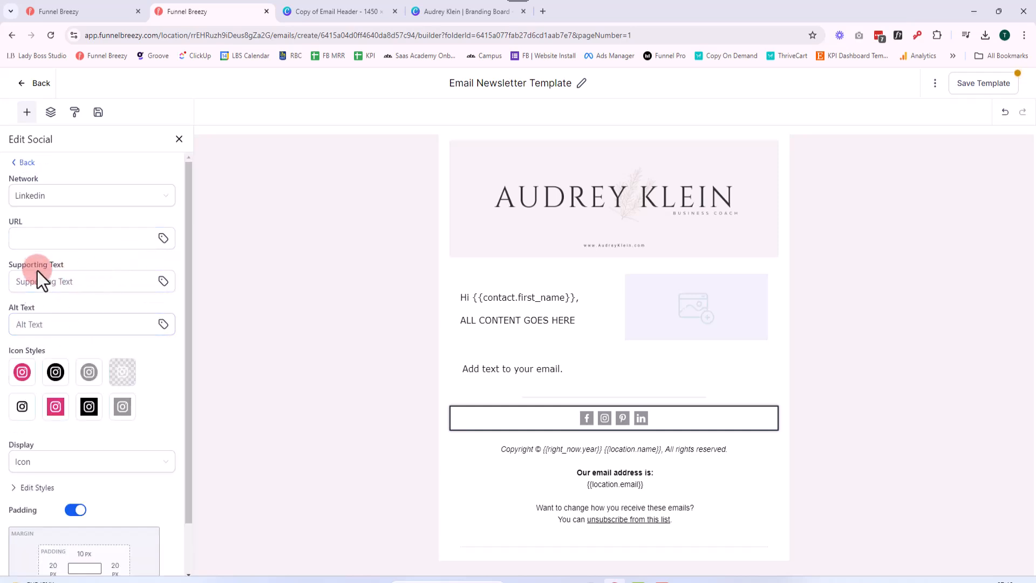
left_click(59, 238)
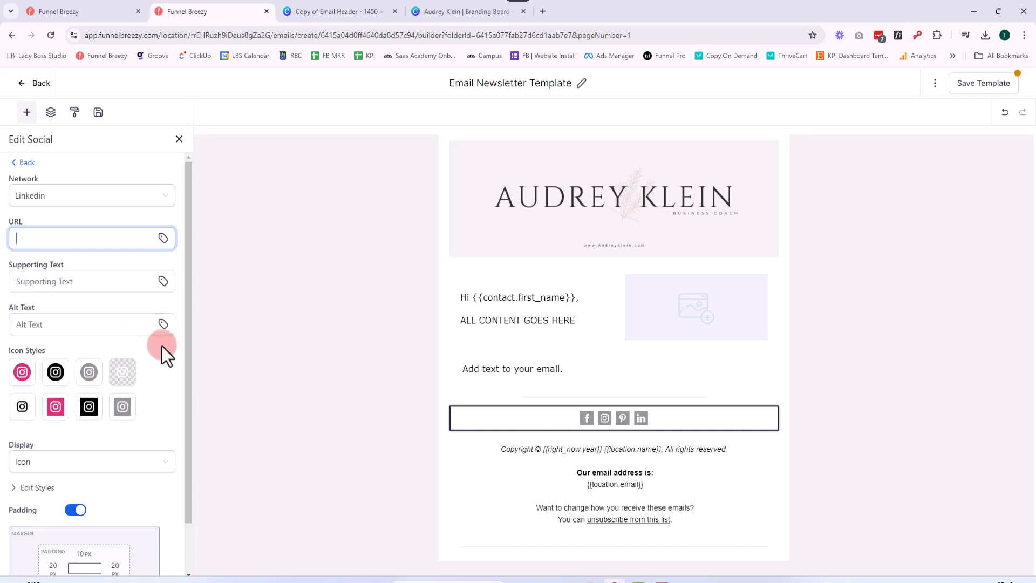
Compare the coloured and black square icon styles and set the social icons to the black square style
left_click(96, 413)
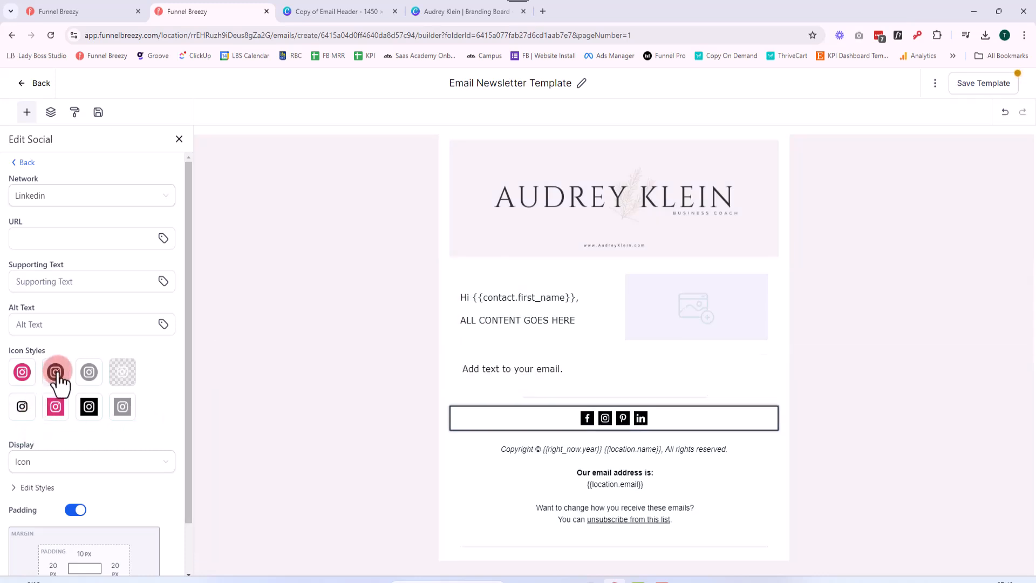
left_click(53, 409)
left_click(52, 468)
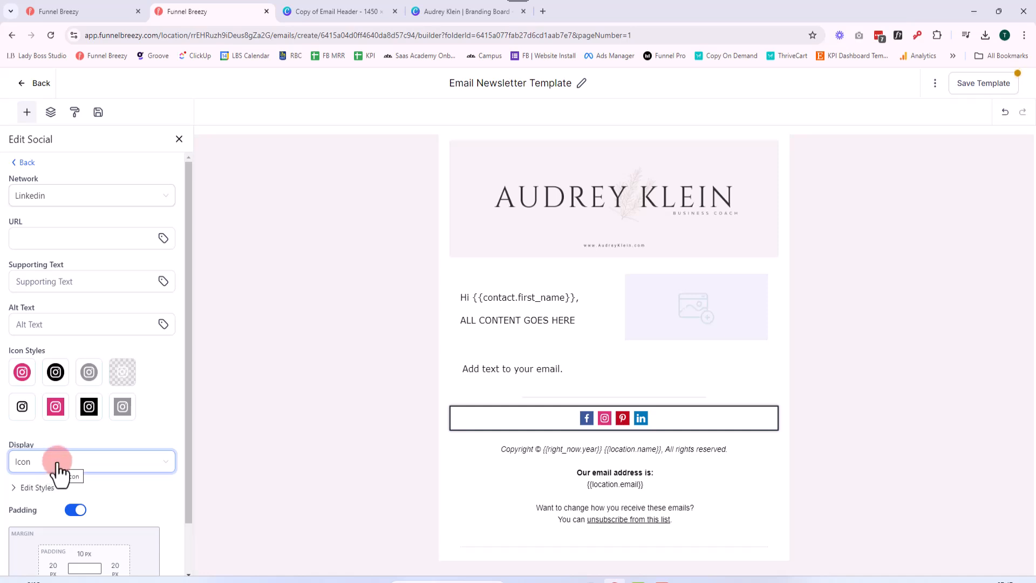
left_click(70, 437)
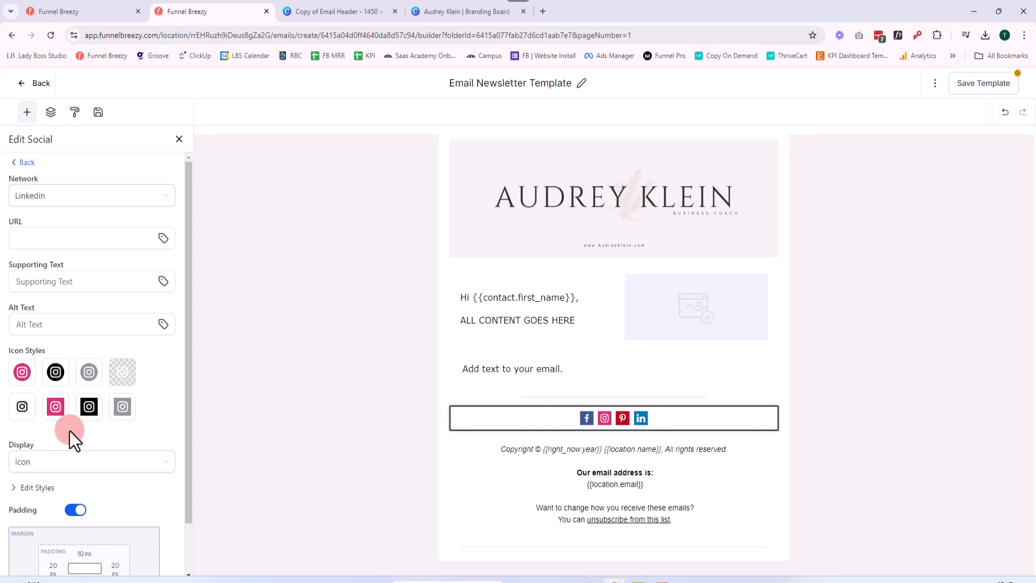
left_click(88, 413)
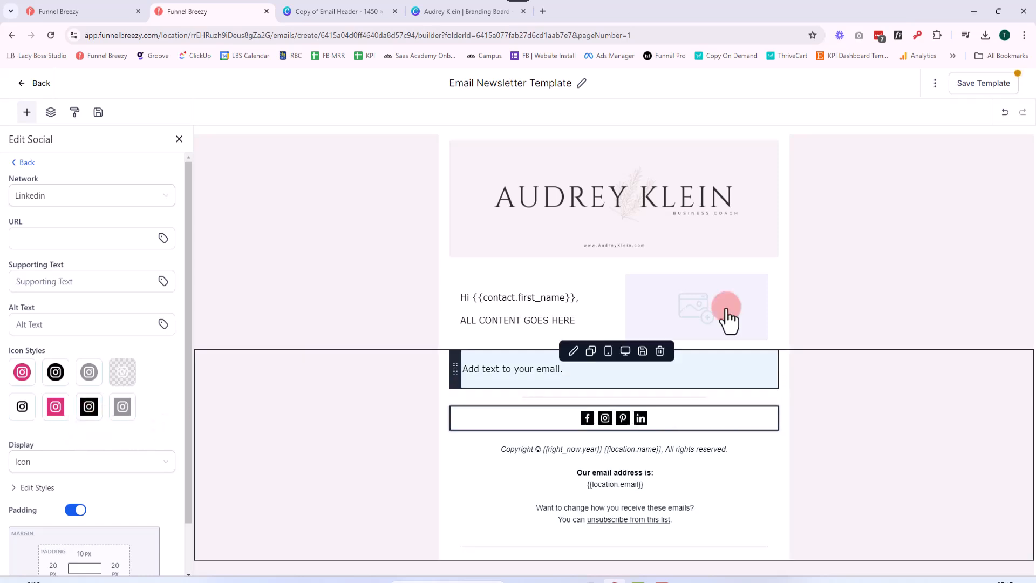
Save the footer's social icons element as a reusable item
left_click(635, 245)
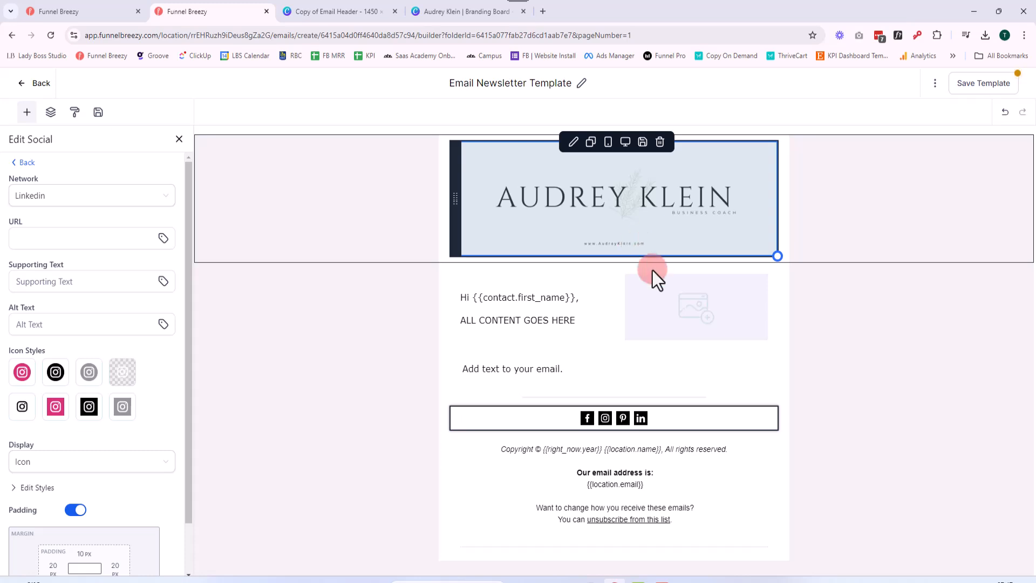
left_click(659, 288)
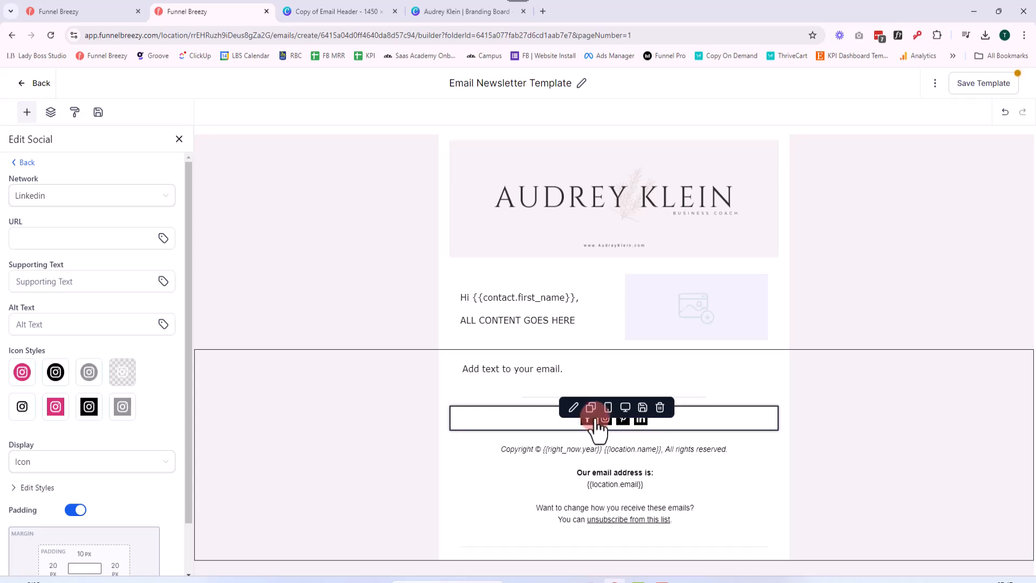
left_click(642, 407)
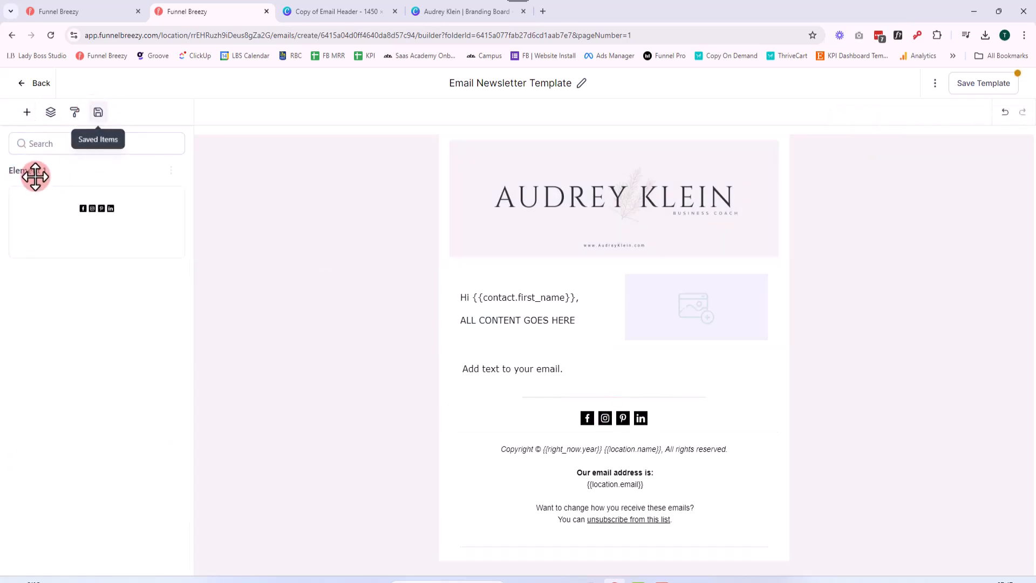
Rename the saved social icons element as "Social Networks"
left_click(171, 171)
left_click(171, 126)
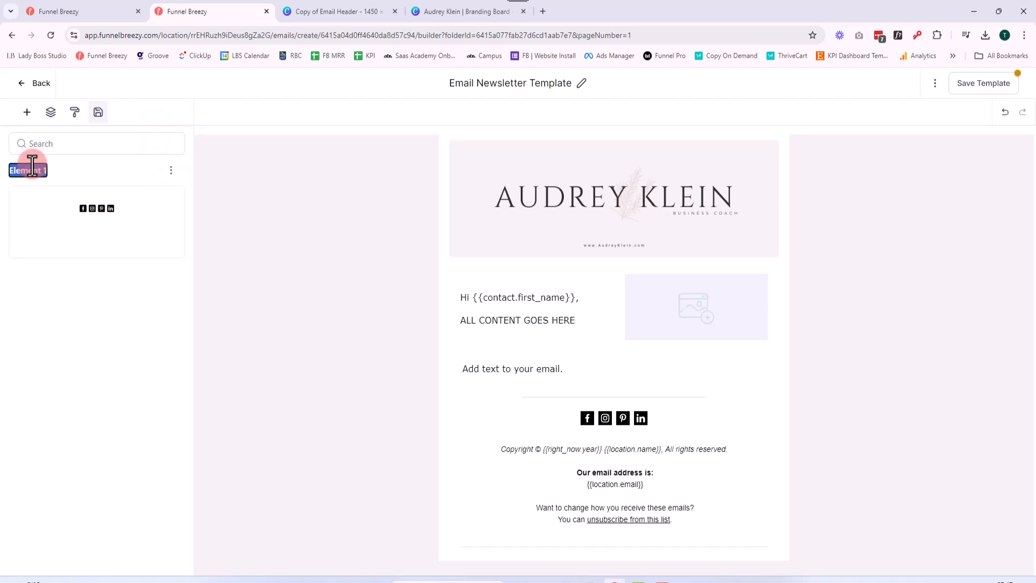
type("Social Networks")
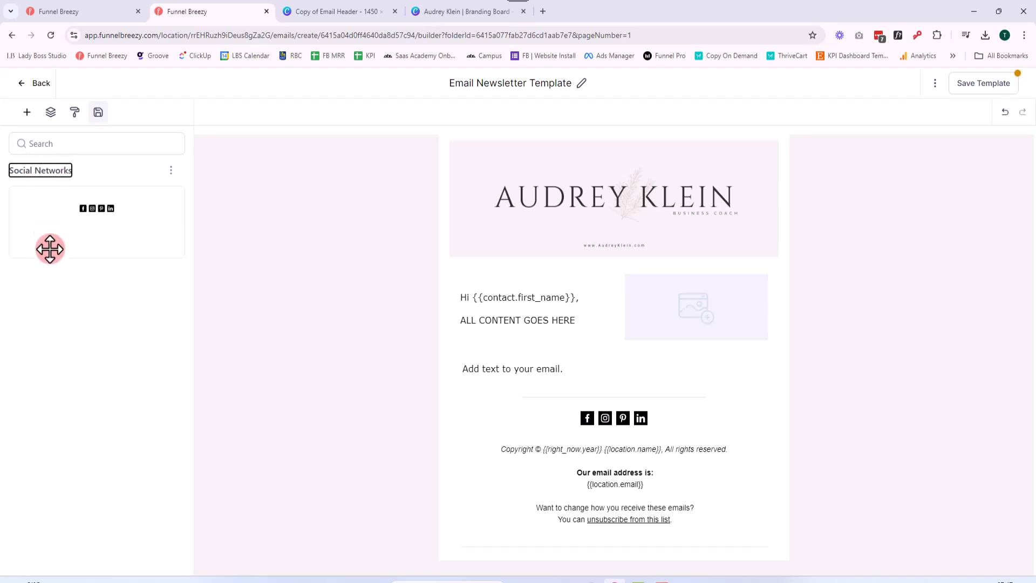
left_click(60, 289)
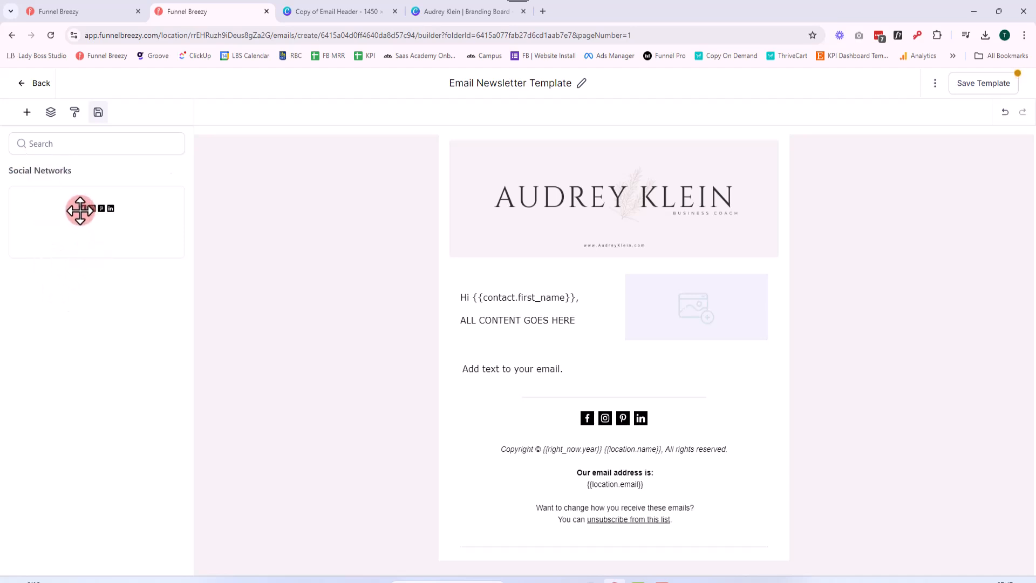
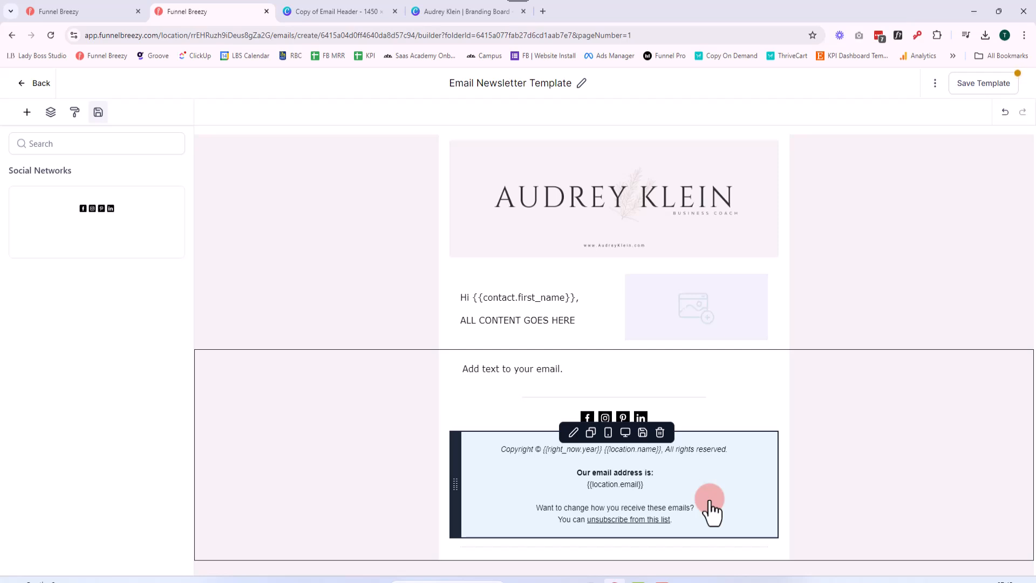
Save the footer's copyright and unsubscribe text as a reusable element named "Newsletter Footer Elements" and save the template
left_click(644, 433)
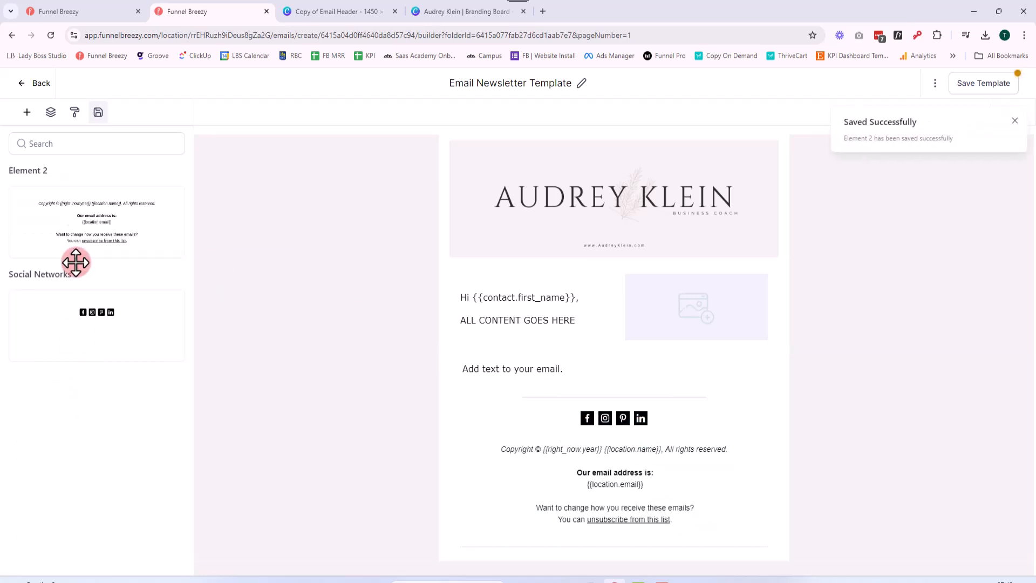
left_click(171, 172)
left_click(167, 124)
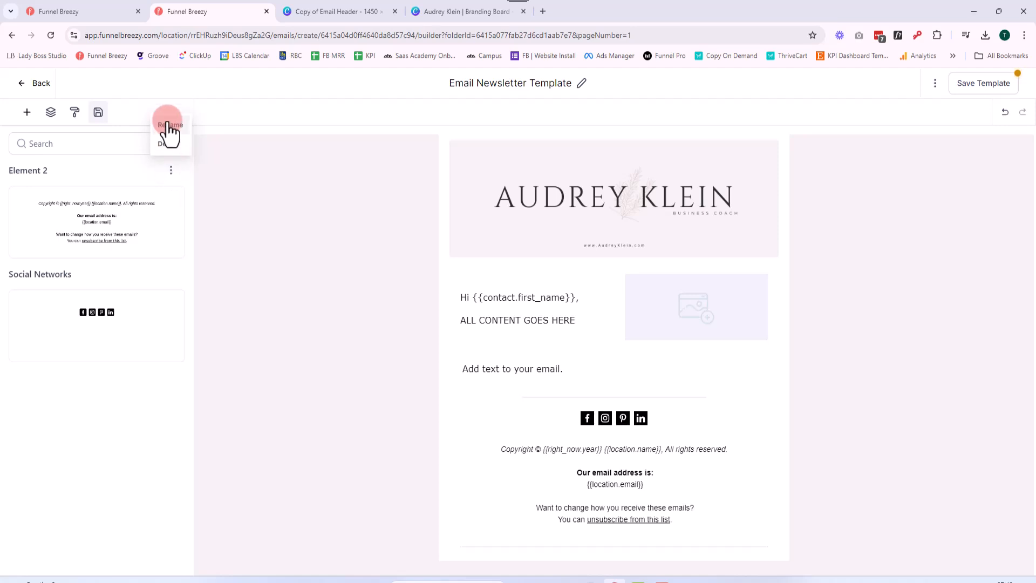
triple_click(32, 171)
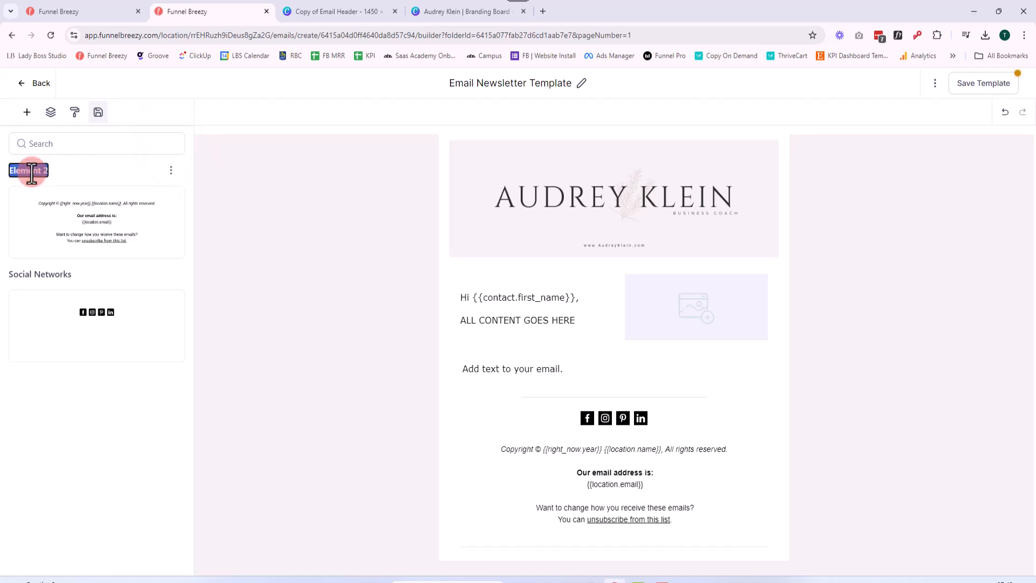
type("Newsletter Footer Eleme")
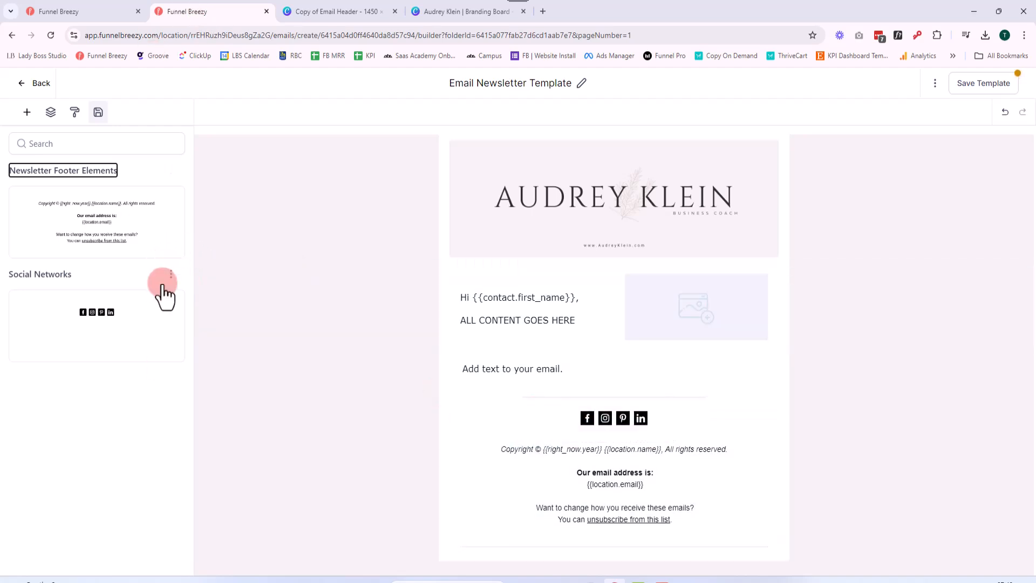
left_click(145, 269)
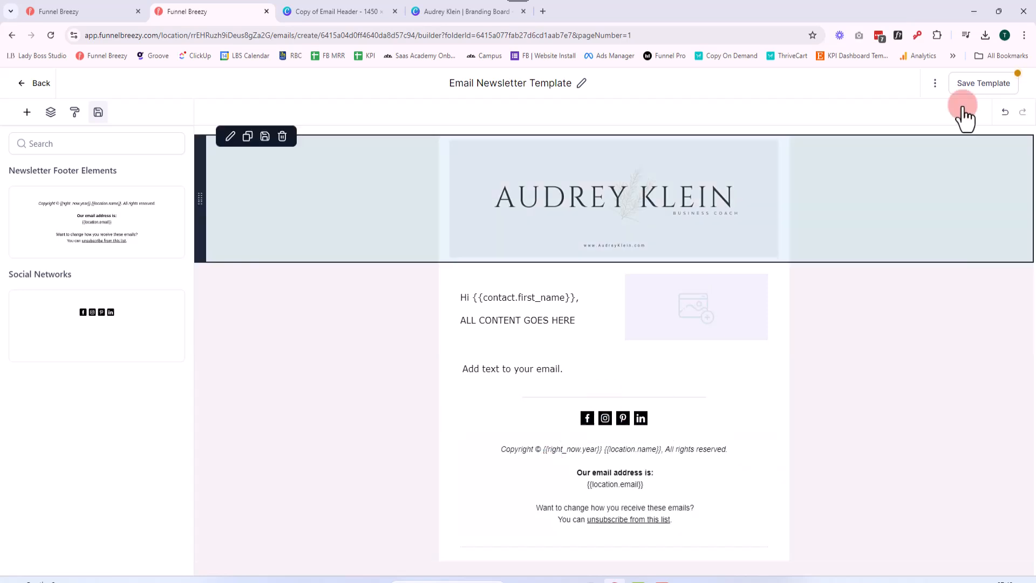
left_click(983, 85)
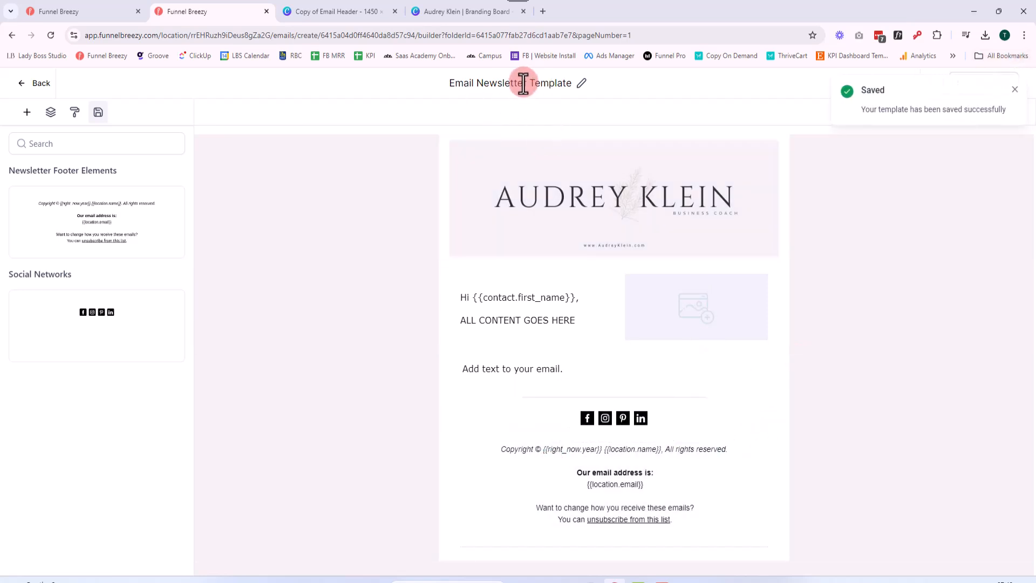
Switch to the "1. Funnel Breezy - New Newsletter Template" and examine its header, sign-off and bio image
left_click(89, 10)
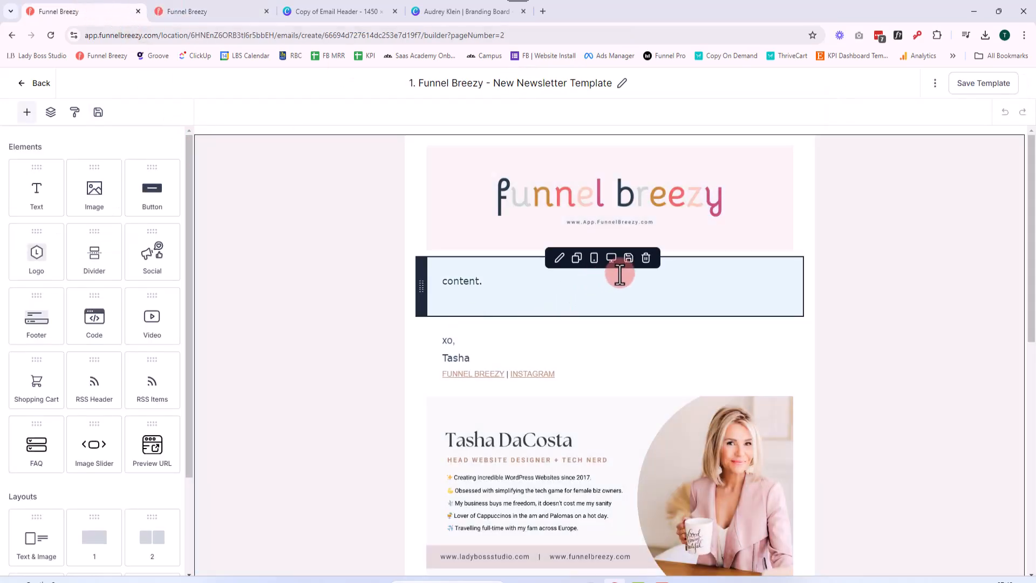
scroll(669, 268, "down", 2)
left_click(494, 368)
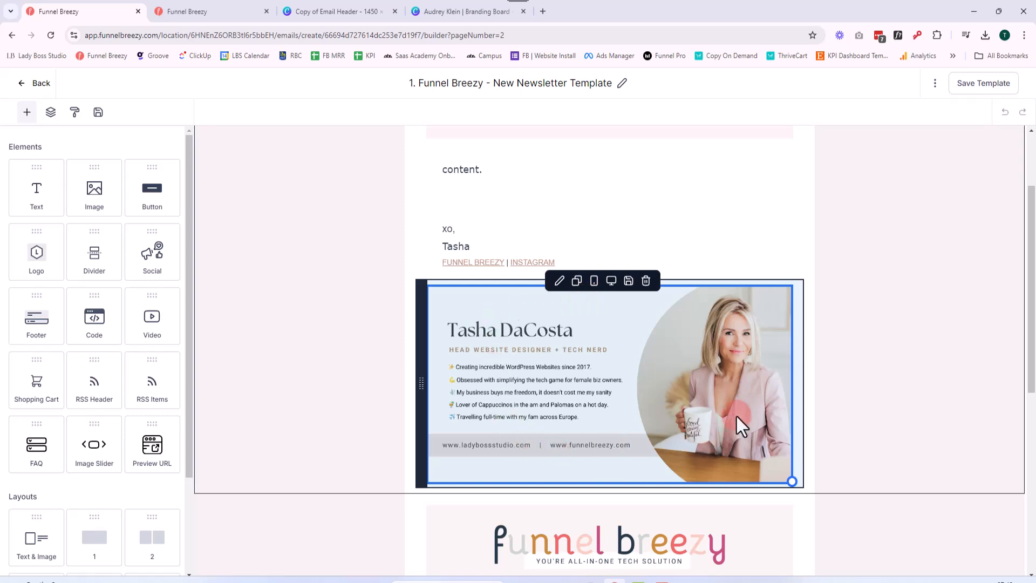
scroll(733, 404, "up", 2)
left_click(616, 200)
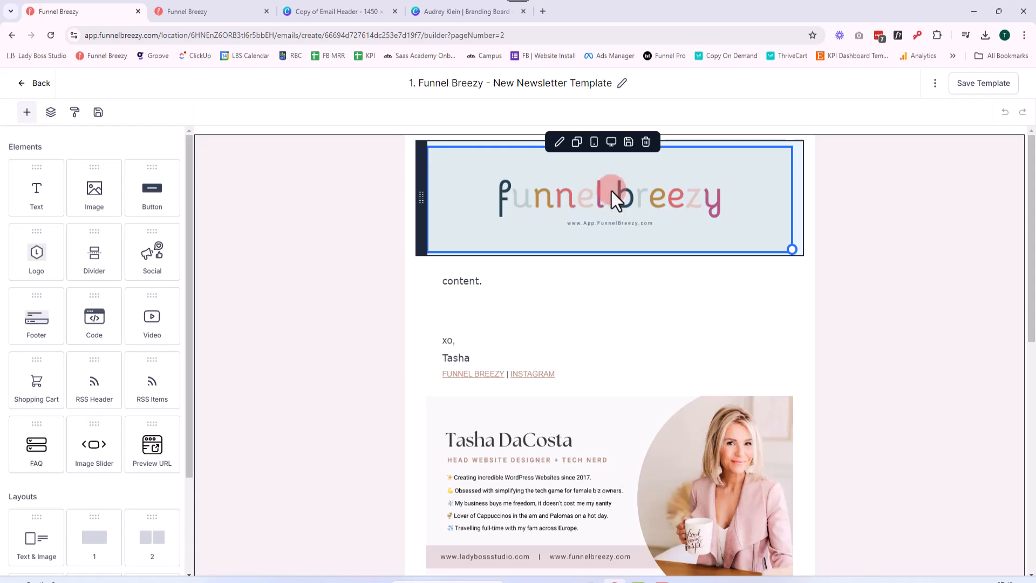
scroll(604, 194, "down", 6)
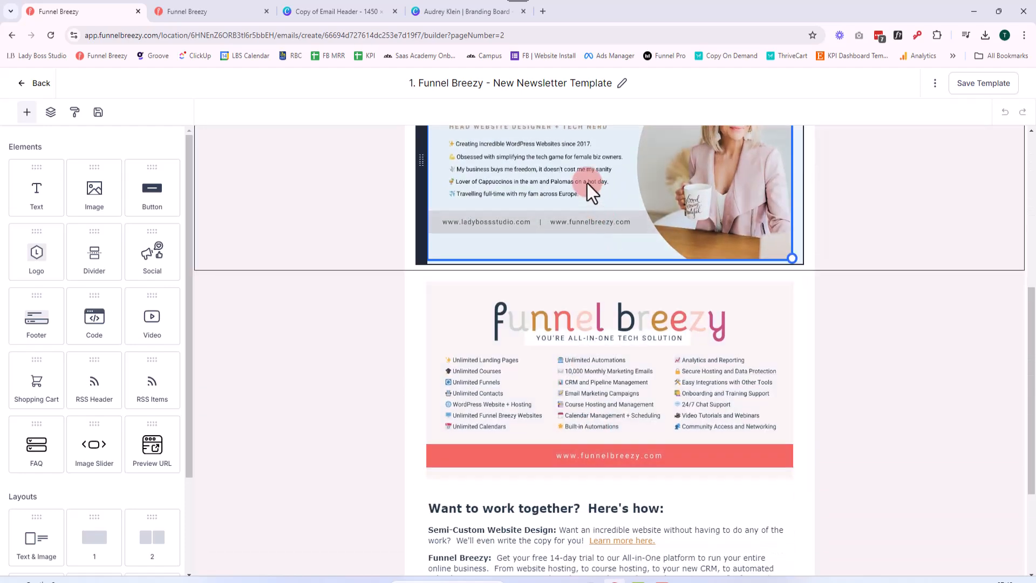
scroll(702, 351, "up", 2)
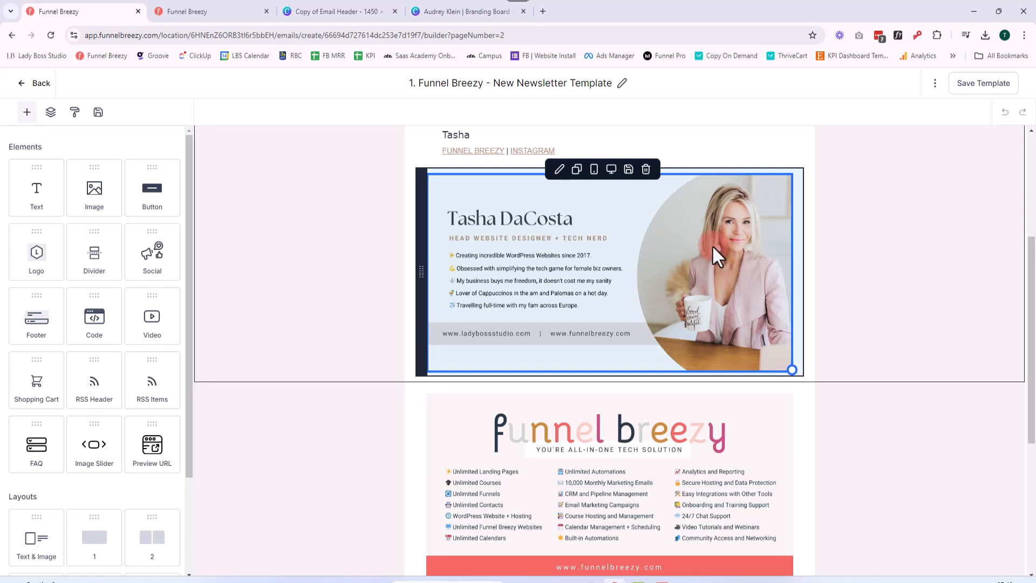
scroll(708, 232, "down", 2)
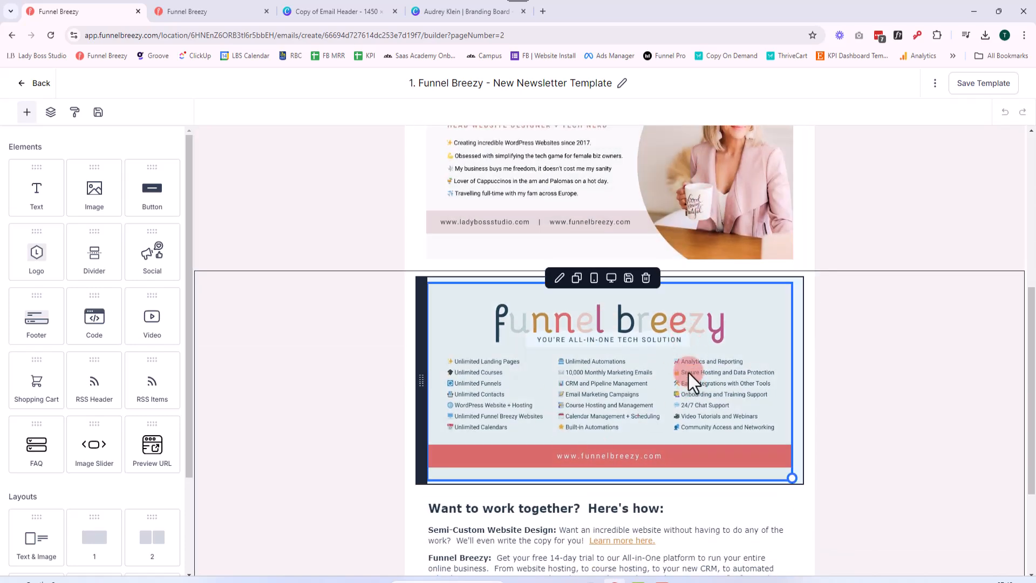
Examine the example newsletter's promotional image and its "Want to work together? Here's how:" text block
scroll(689, 374, "down", 2)
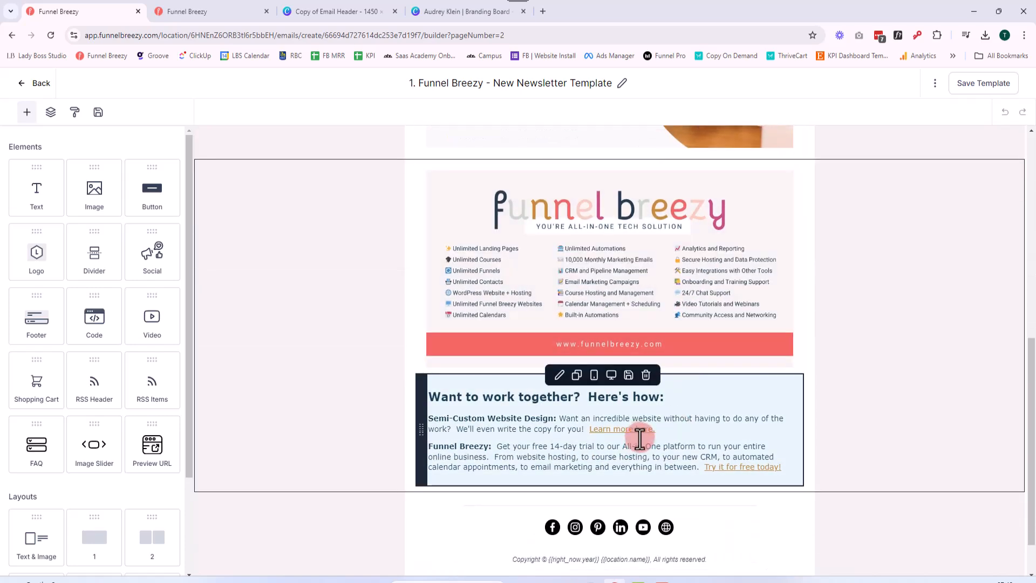
left_click(688, 464)
left_click_drag(788, 465, 428, 393)
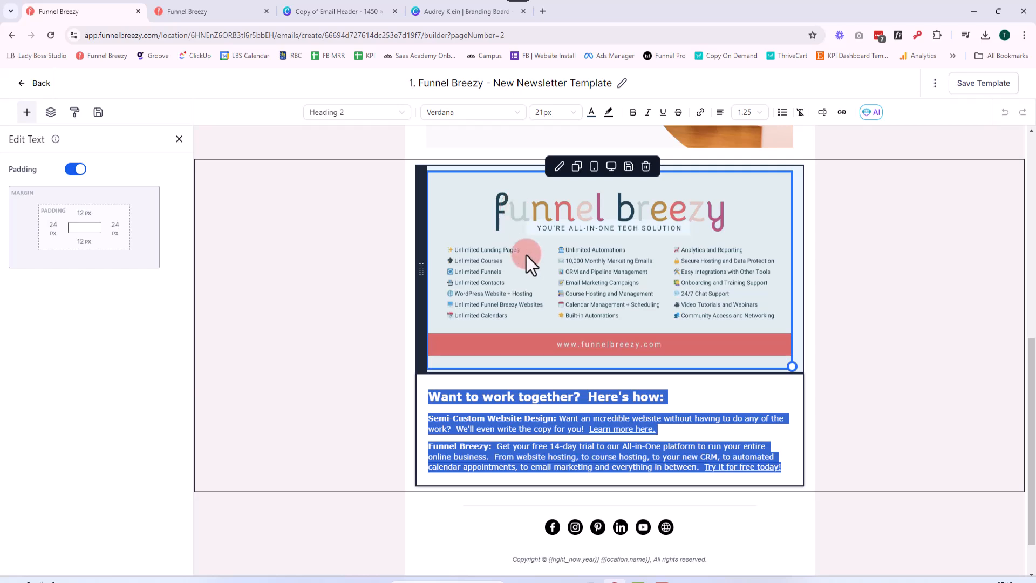
scroll(527, 255, "up", 3)
left_click(411, 260)
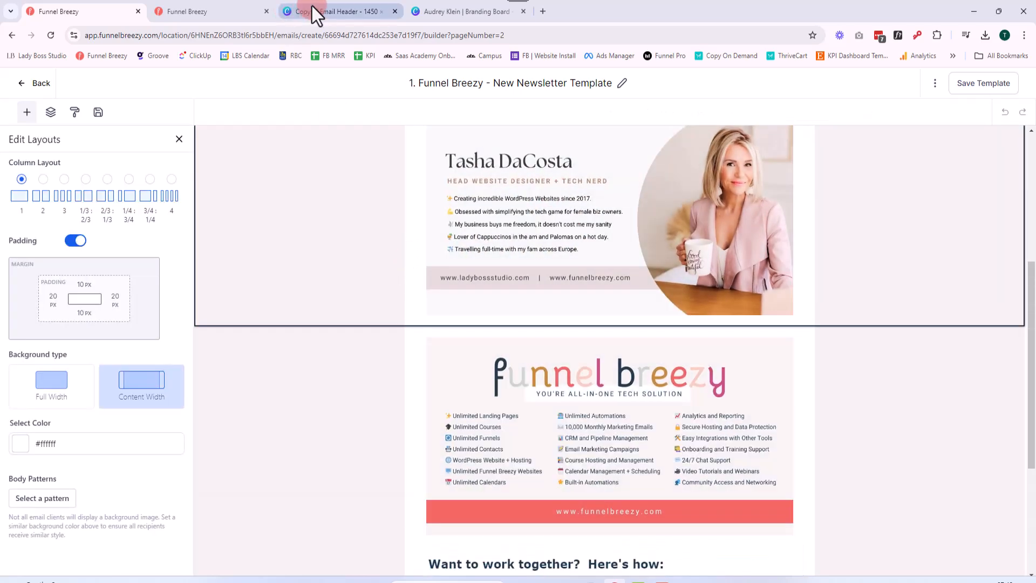
Return to the Email Newsletter Template and insert an image above the footer's social icons, using 5 (2).jpg from the media library
left_click(236, 6)
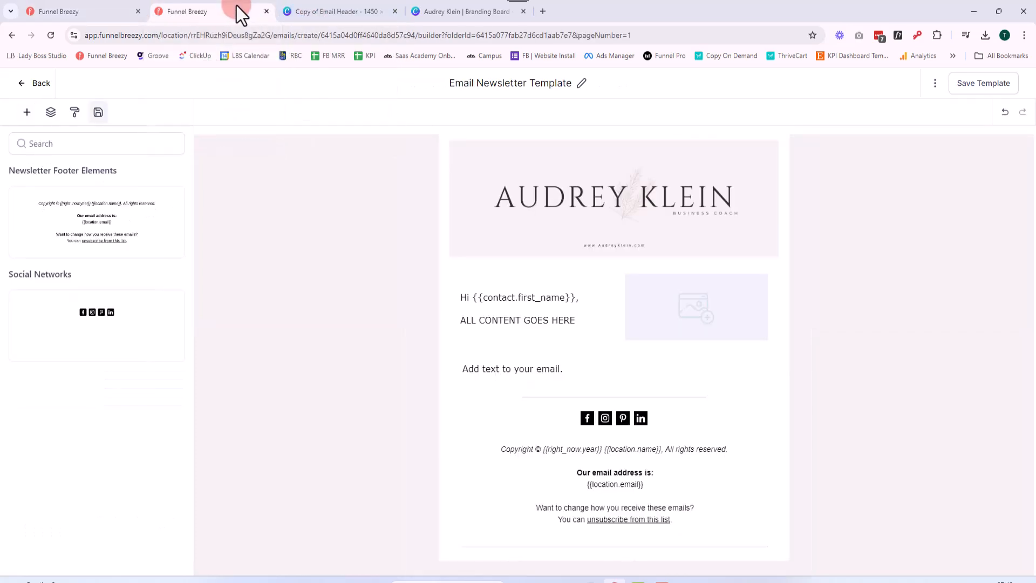
left_click(27, 112)
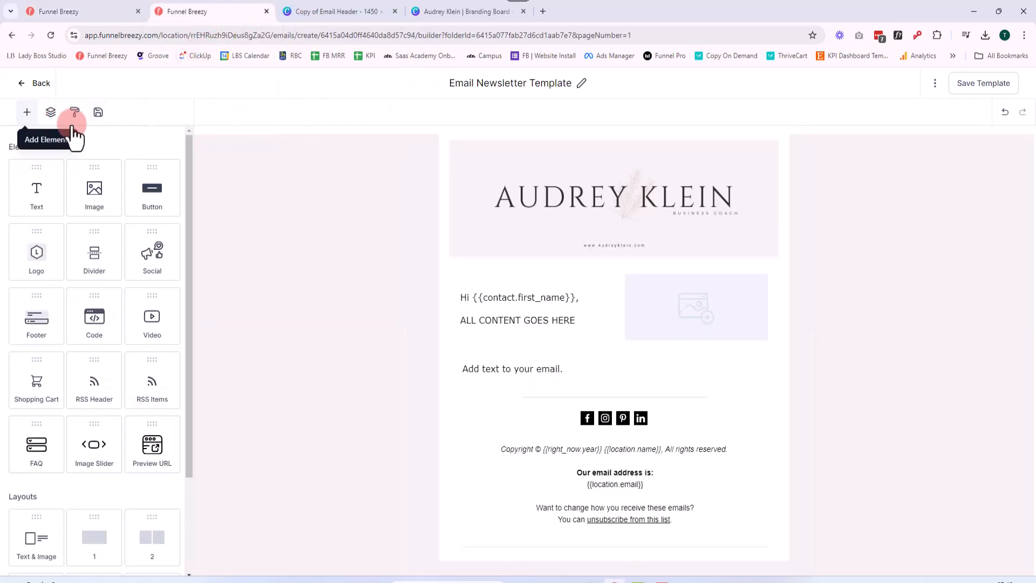
left_click_drag(354, 332, 581, 413)
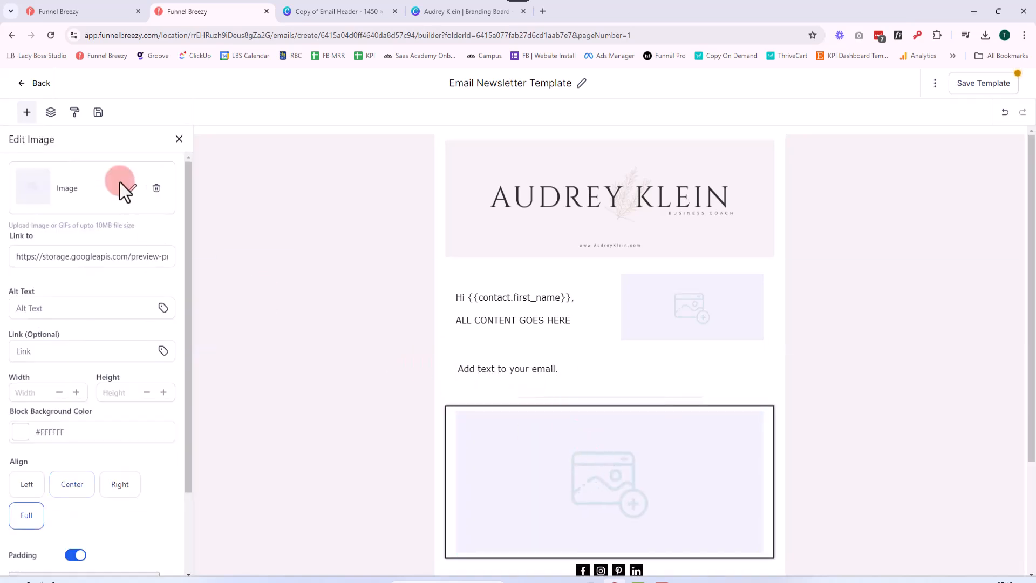
left_click(120, 183)
left_click(132, 166)
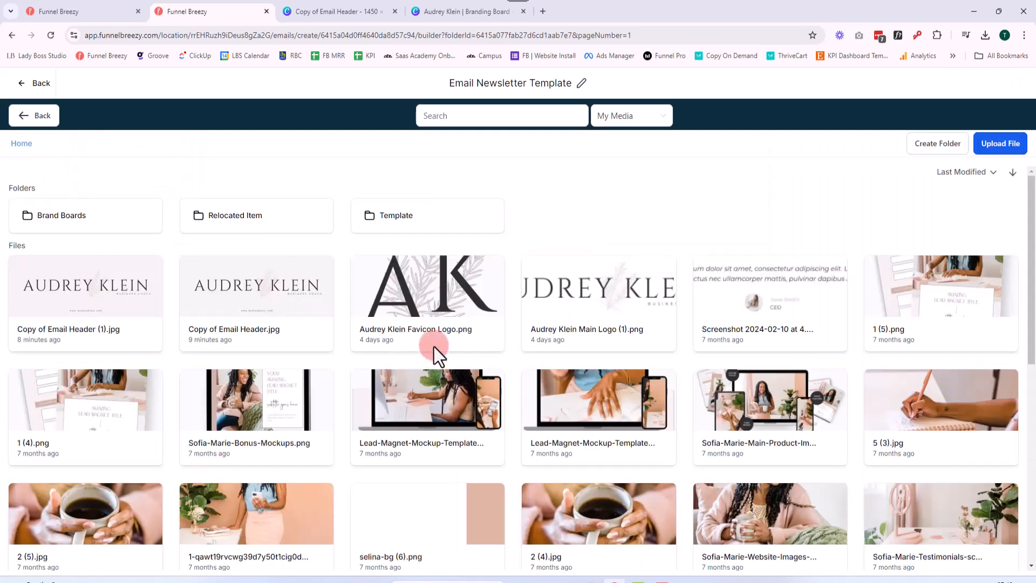
scroll(434, 355, "down", 3)
scroll(443, 356, "down", 3)
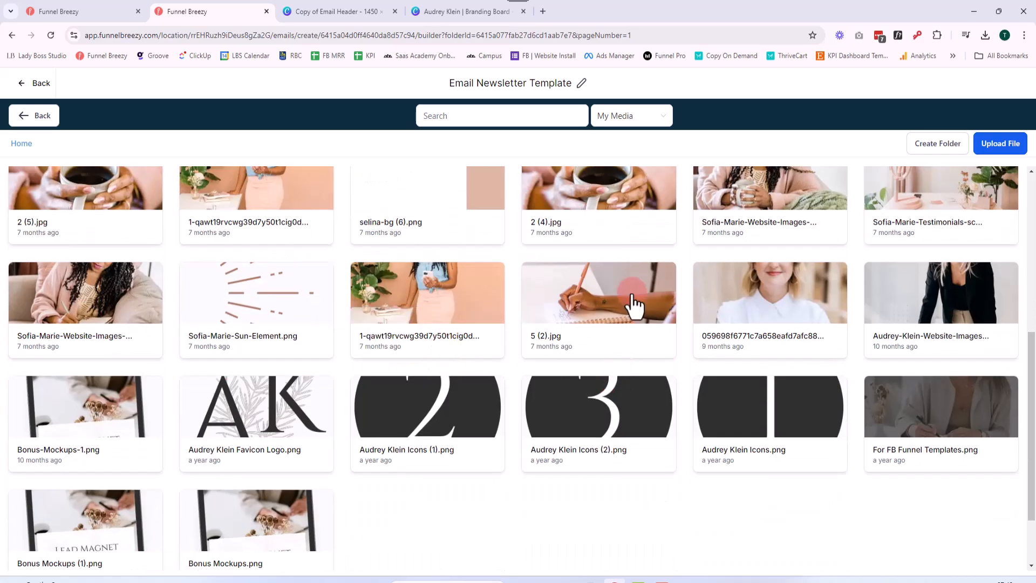
scroll(634, 305, "up", 3)
left_click(647, 442)
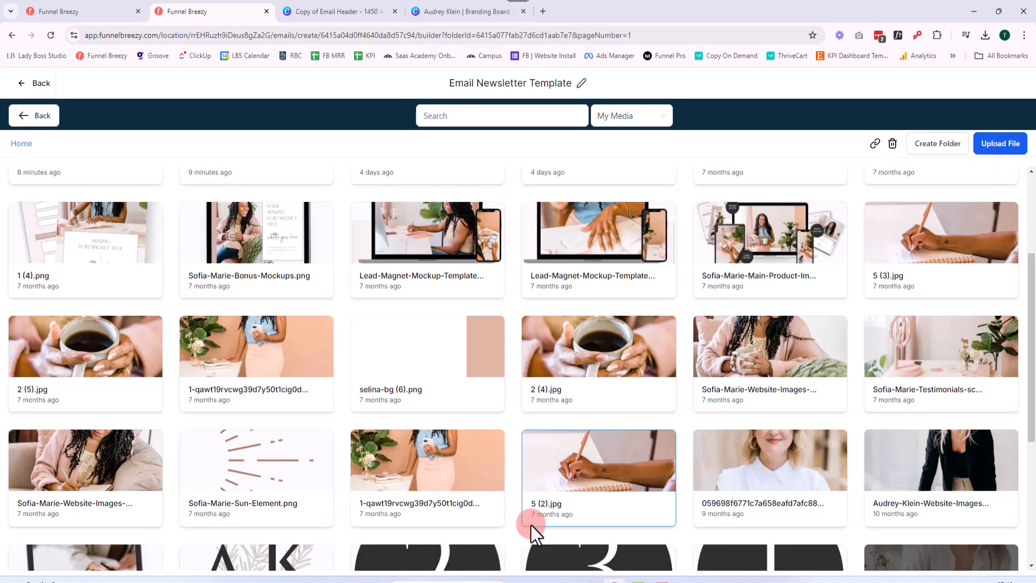
double_click(609, 485)
scroll(773, 481, "down", 5)
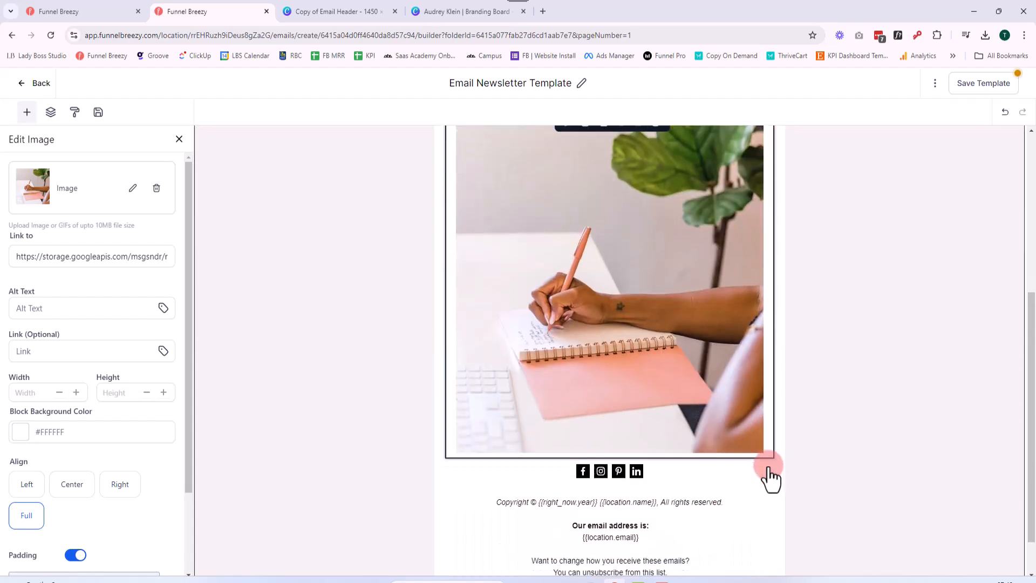
scroll(767, 465, "up", 3)
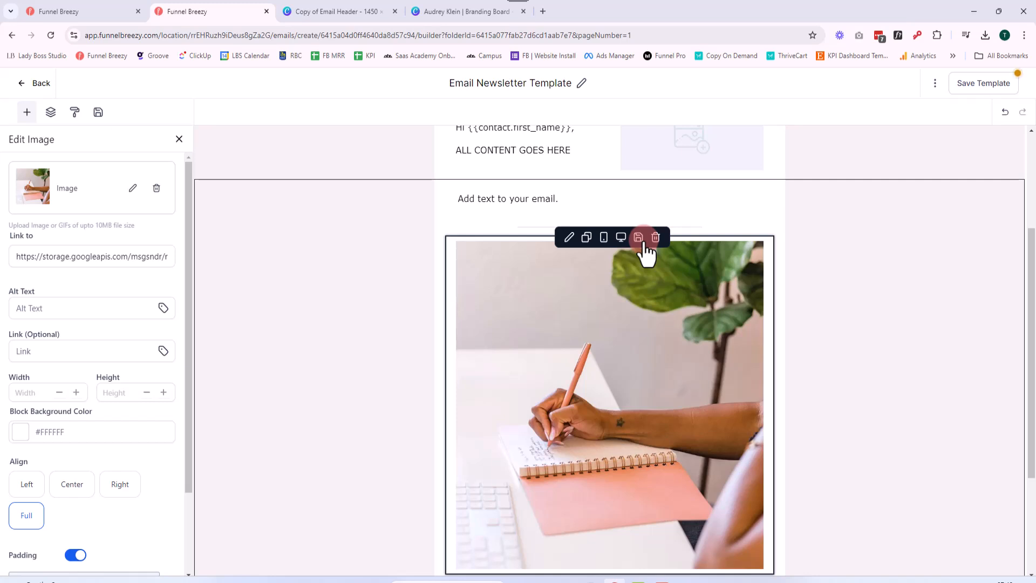
Show the saved elements and delete the notebook image above the footer's social icons
left_click(98, 112)
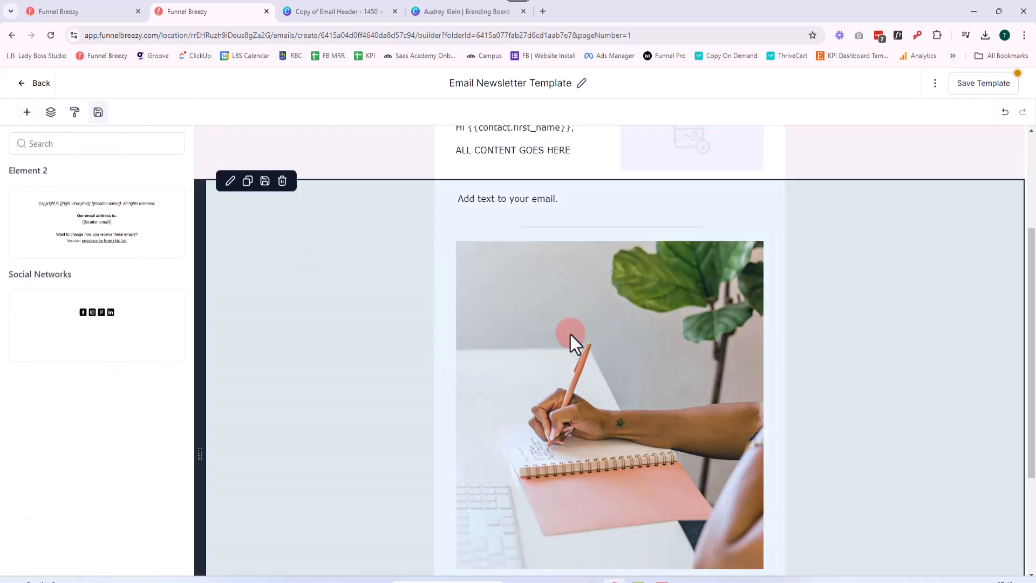
mouse_move(653, 344)
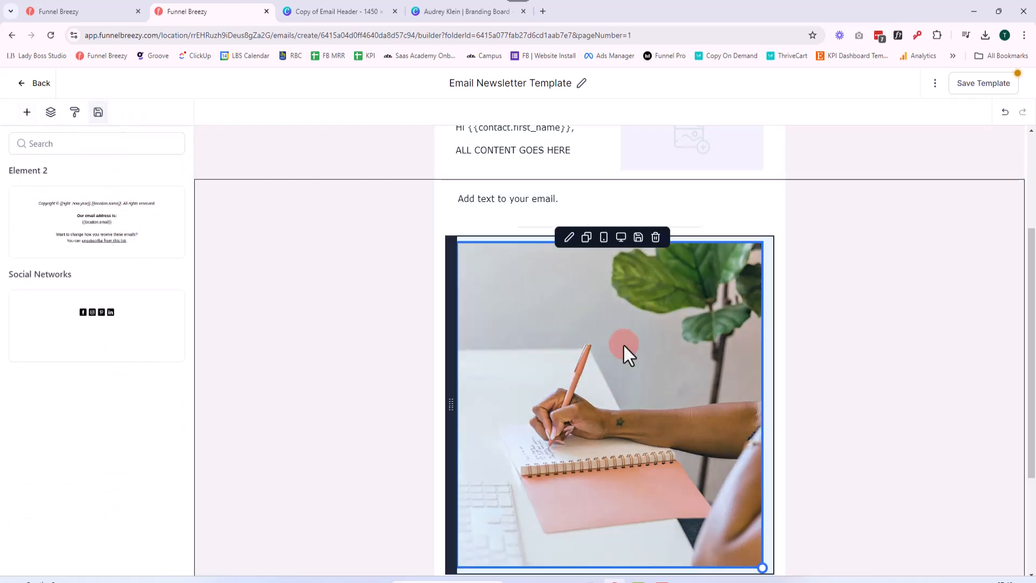
left_click(656, 237)
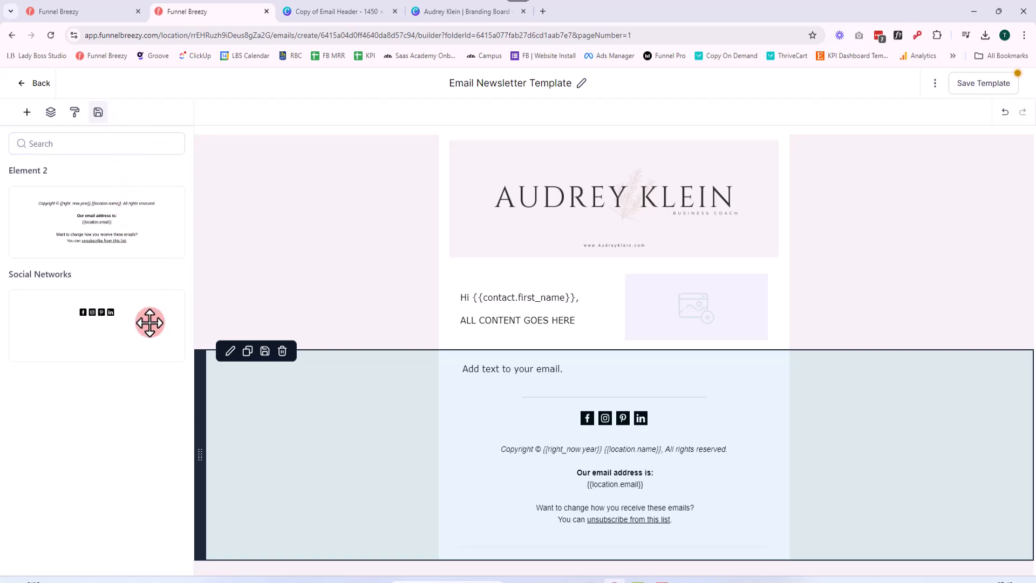
Save the template and return to the email templates list, ignoring the missing phone configuration notice
left_click(960, 86)
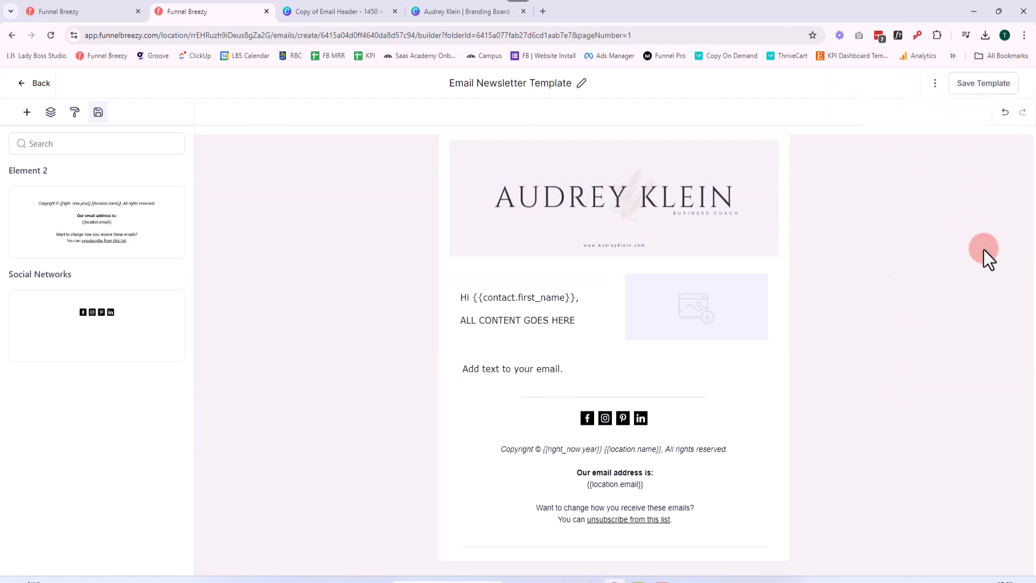
left_click(22, 81)
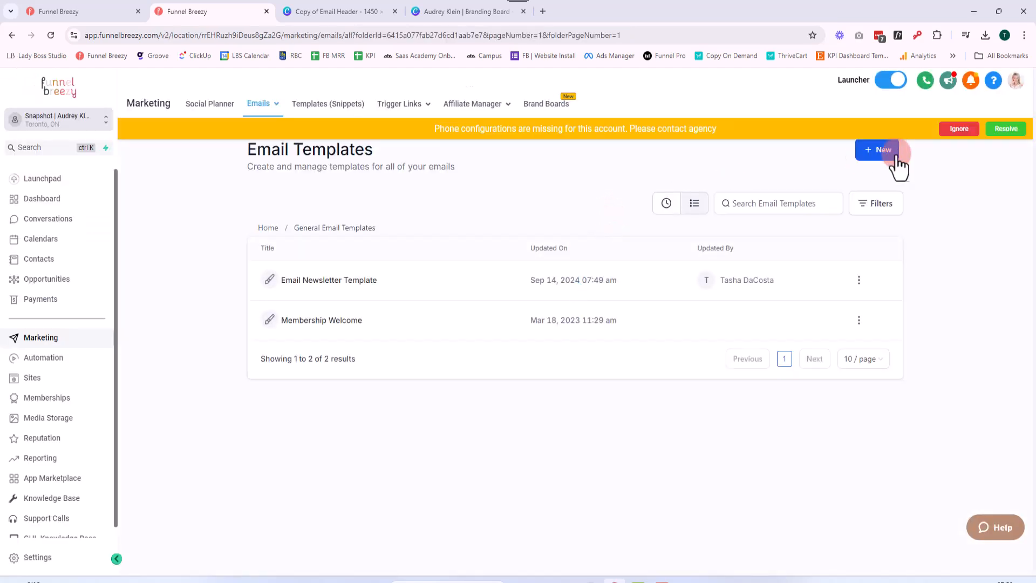
left_click(954, 130)
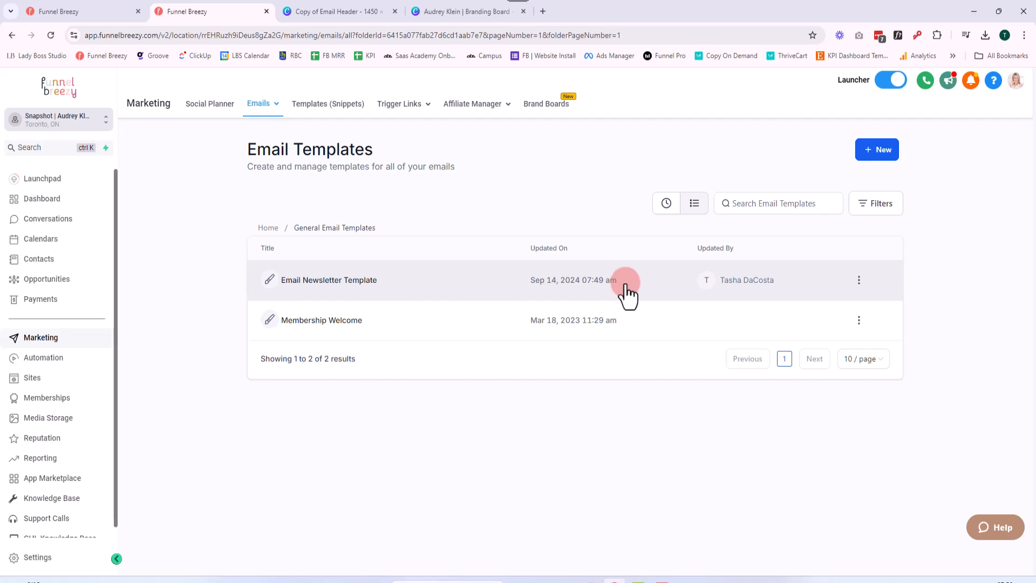
Clone the Email Newsletter Template under the name "Coaching Program Name" Template and open the clone in the builder
left_click(860, 281)
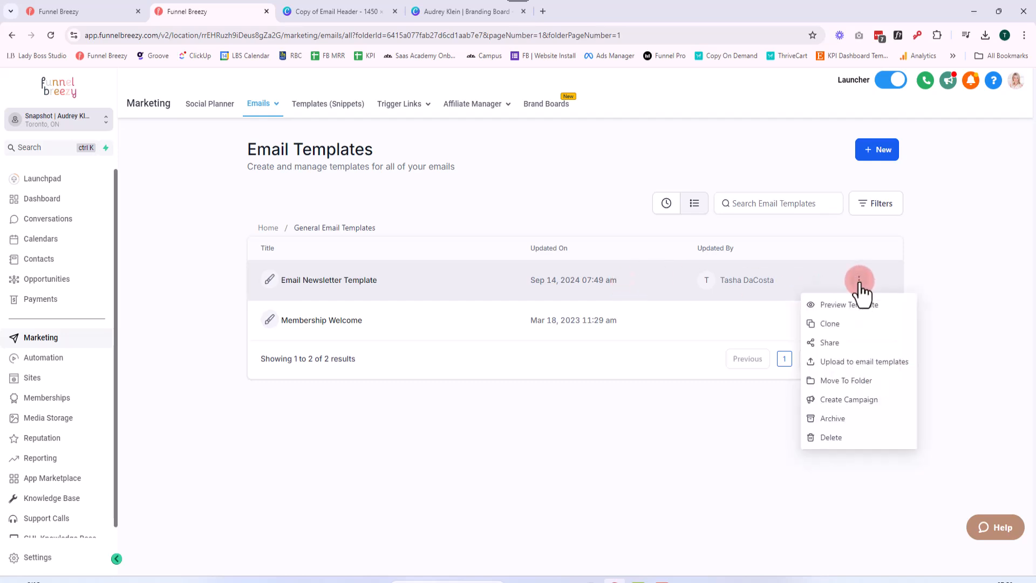
left_click(860, 323)
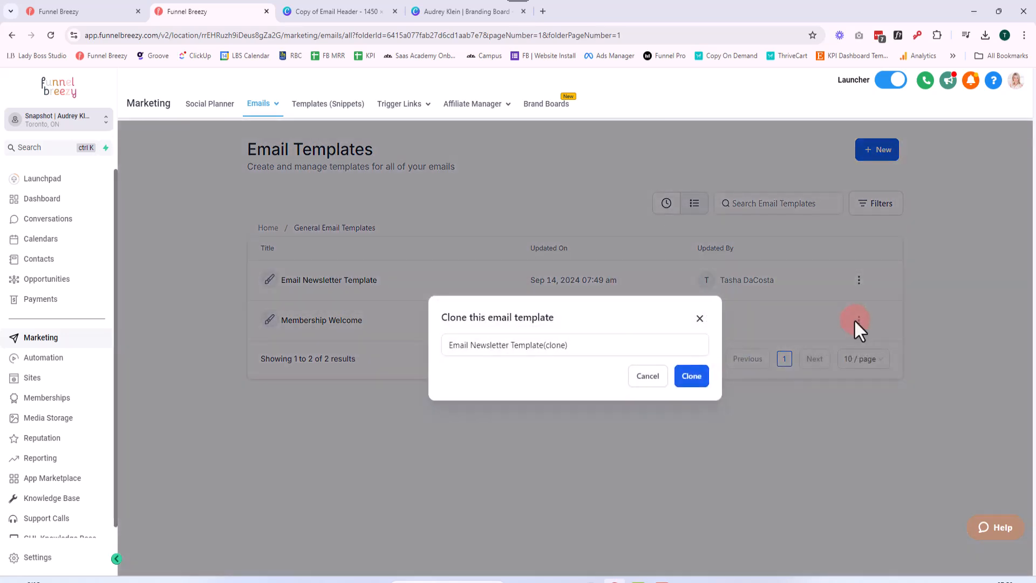
left_click_drag(575, 345, 417, 349)
key("BackSpace")
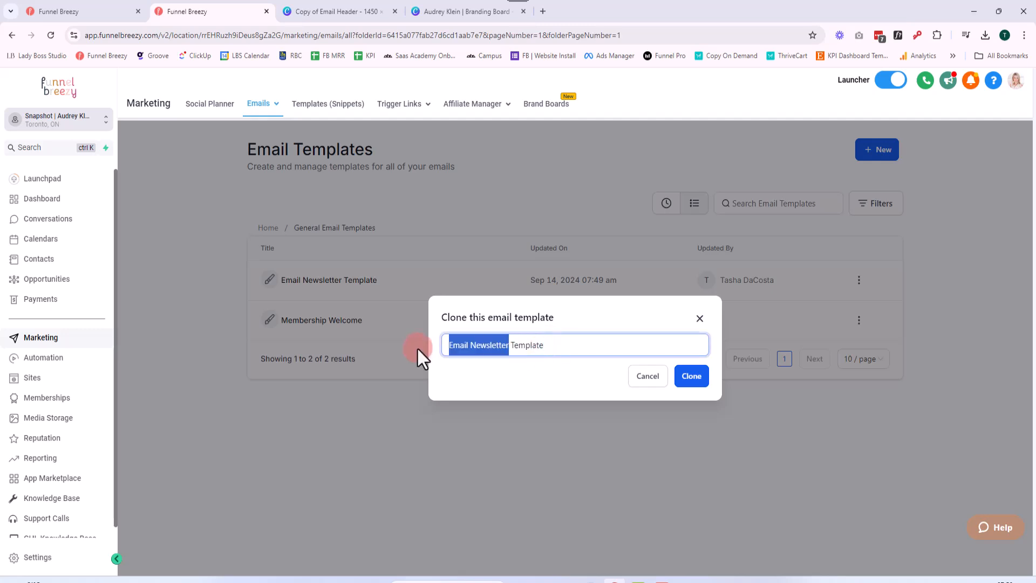
key("BackSpace")
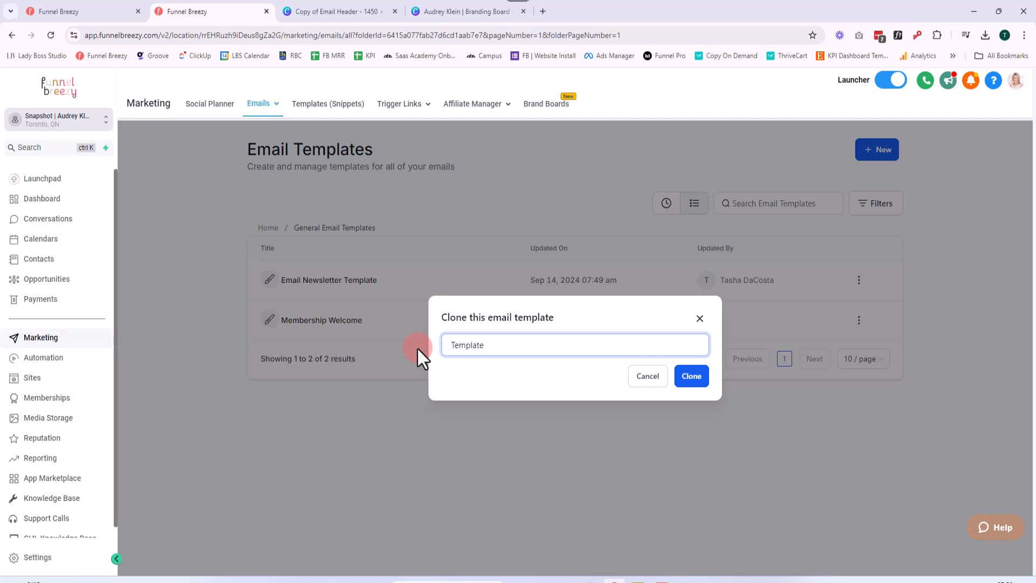
type("\"Cpa")
key("BackSpace")
key("BackSpace")
type("oaching Program Name\"")
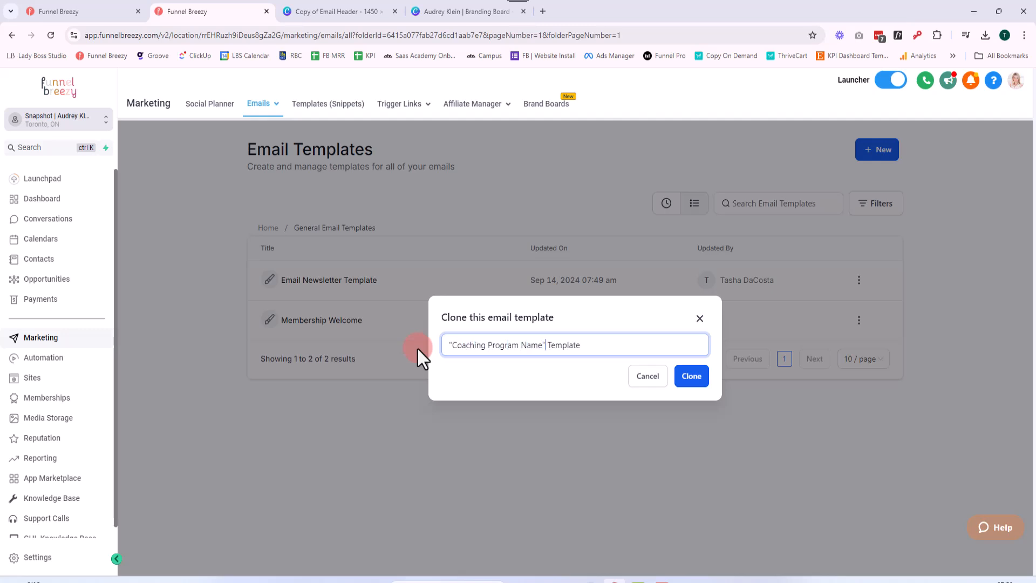
left_click(687, 382)
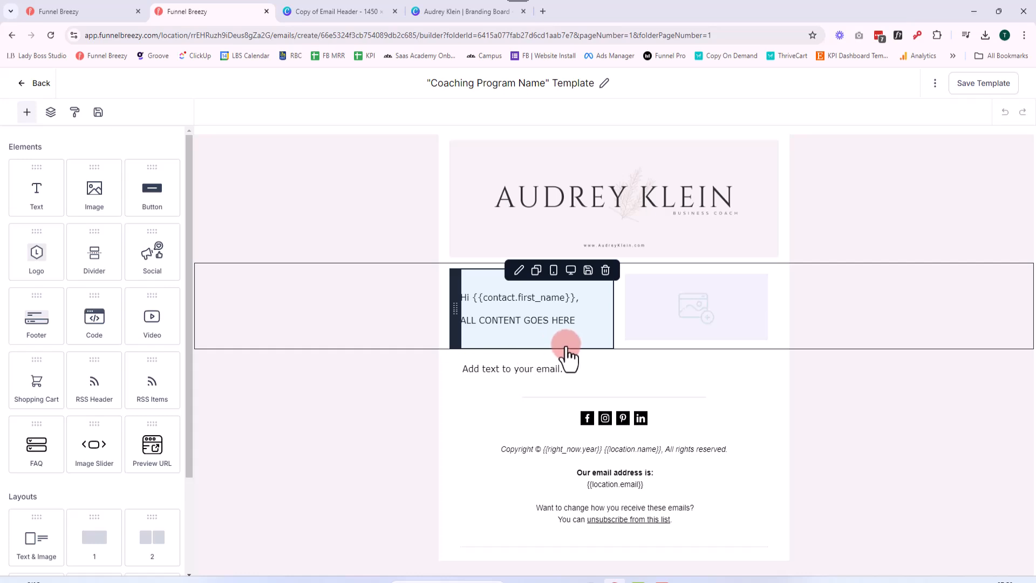
Look at the cloned template's header image, switching to Canva to view the Copy of Email Header design
left_click(671, 192)
left_click(403, 423)
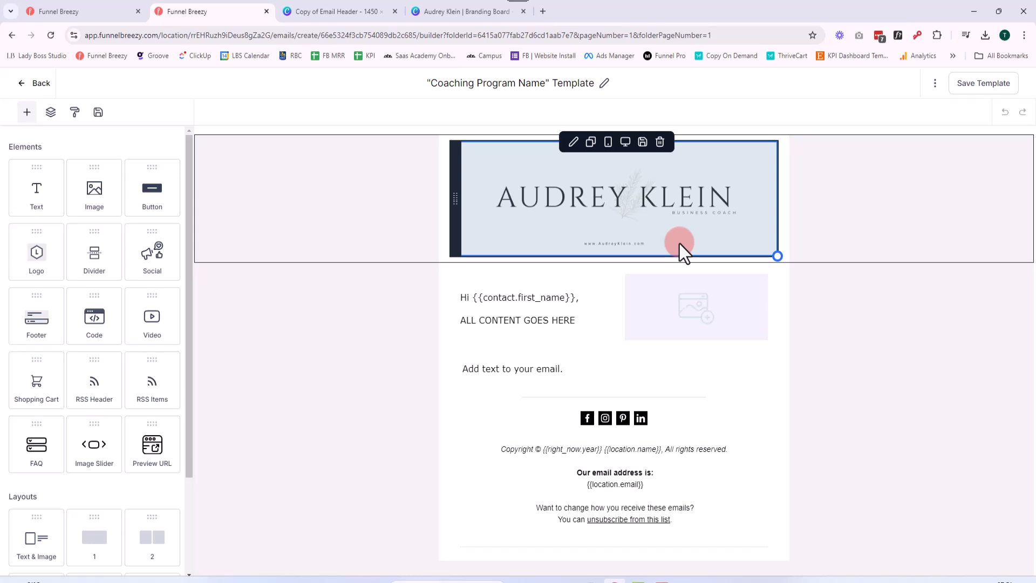
left_click(345, 12)
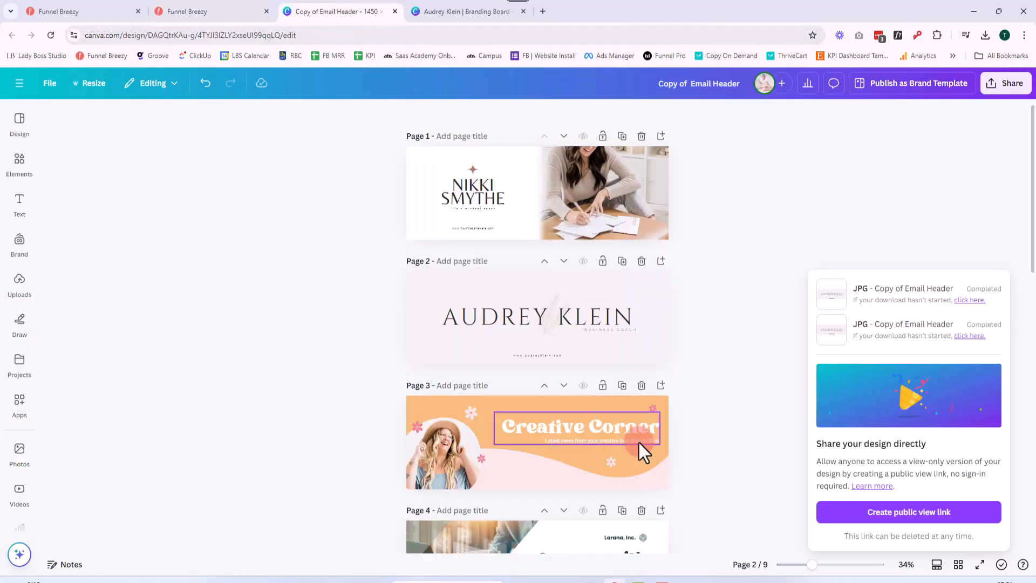
Delete the star, the name and the tagline from the white area of the page 1 header, keeping the website line
left_click(740, 464)
left_click_drag(814, 564, 827, 564)
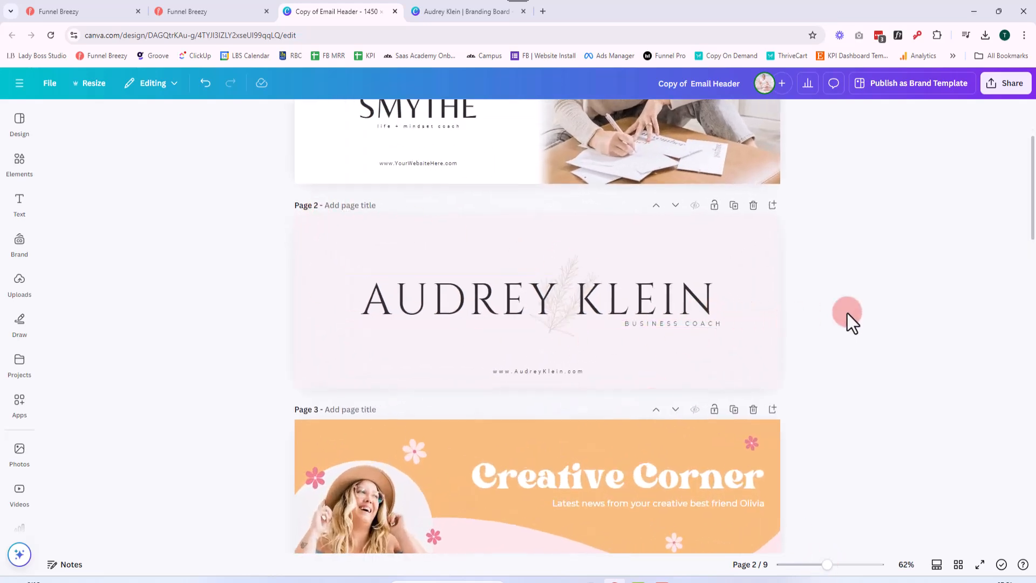
scroll(848, 316, "up", 2)
scroll(847, 313, "up", 1)
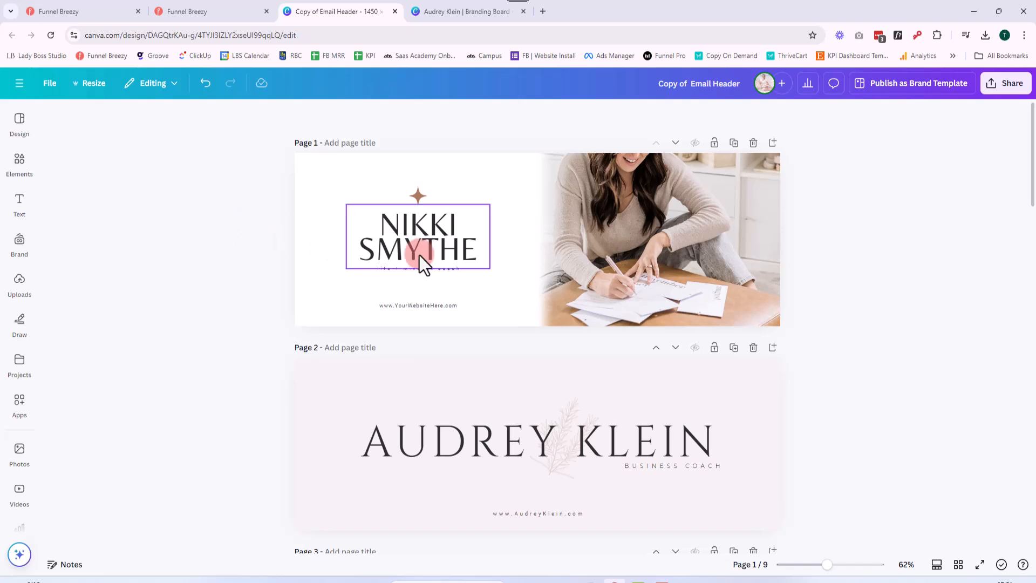
left_click(420, 216)
left_click(418, 195)
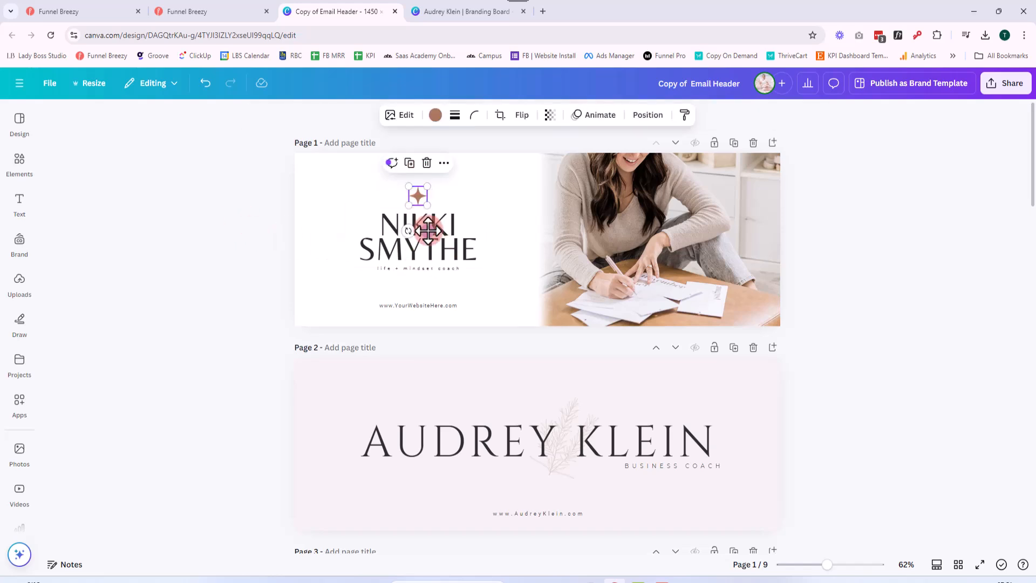
key("Delete")
left_click(426, 212)
key("Delete")
left_click(439, 271)
key("Delete")
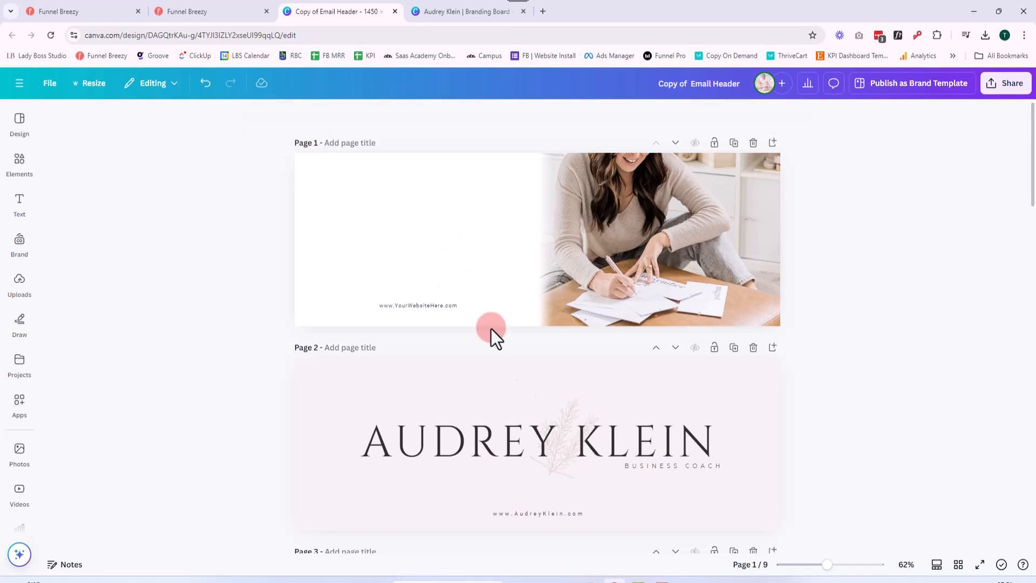
Copy the large name text from page 2 onto page 1 and scale it down to font size 47.4 within the white area
left_click(523, 453)
key("ctrl+c")
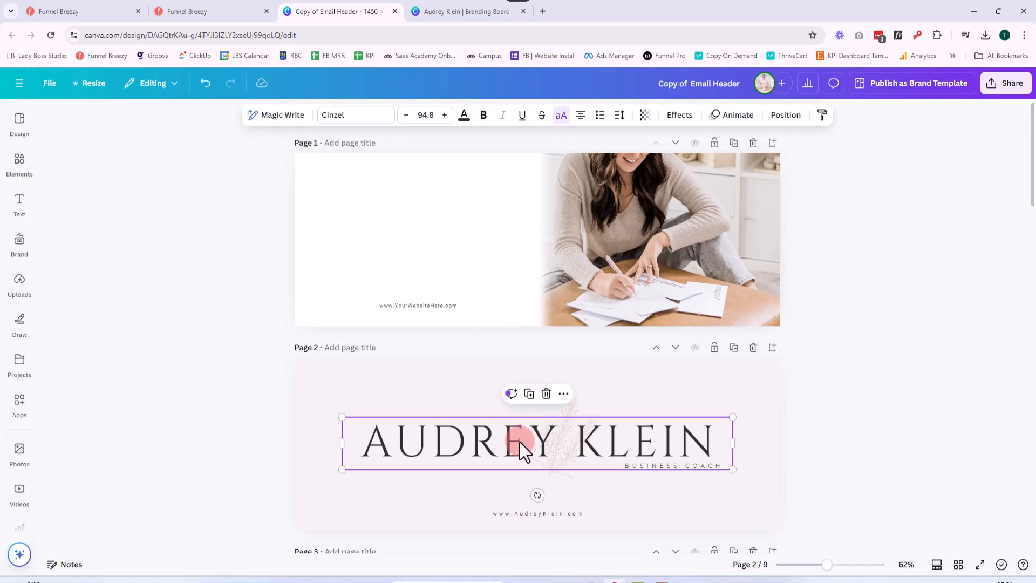
left_click(468, 274)
key("ctrl+v")
left_click_drag(540, 250, 522, 242)
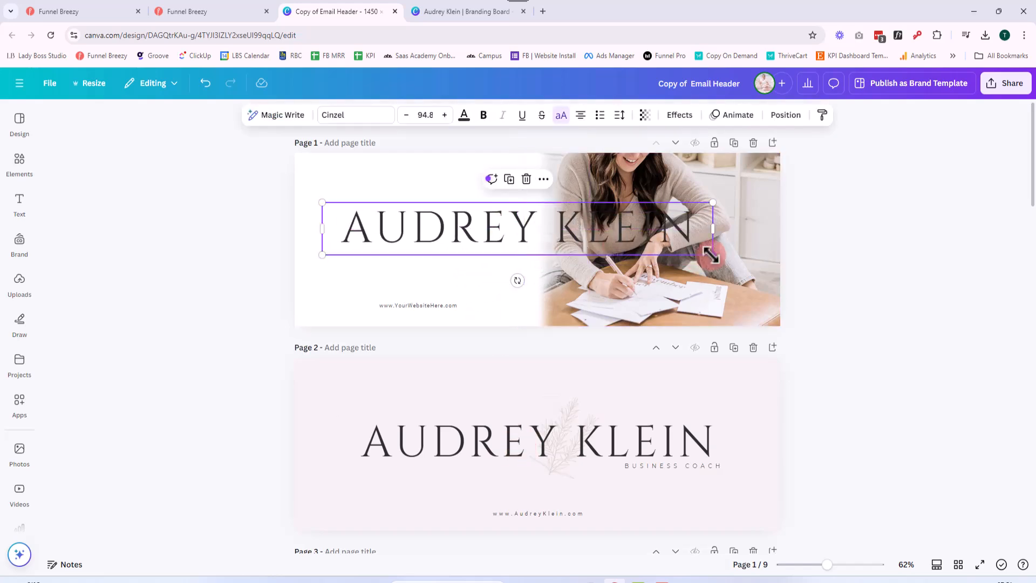
left_click_drag(691, 274, 513, 247)
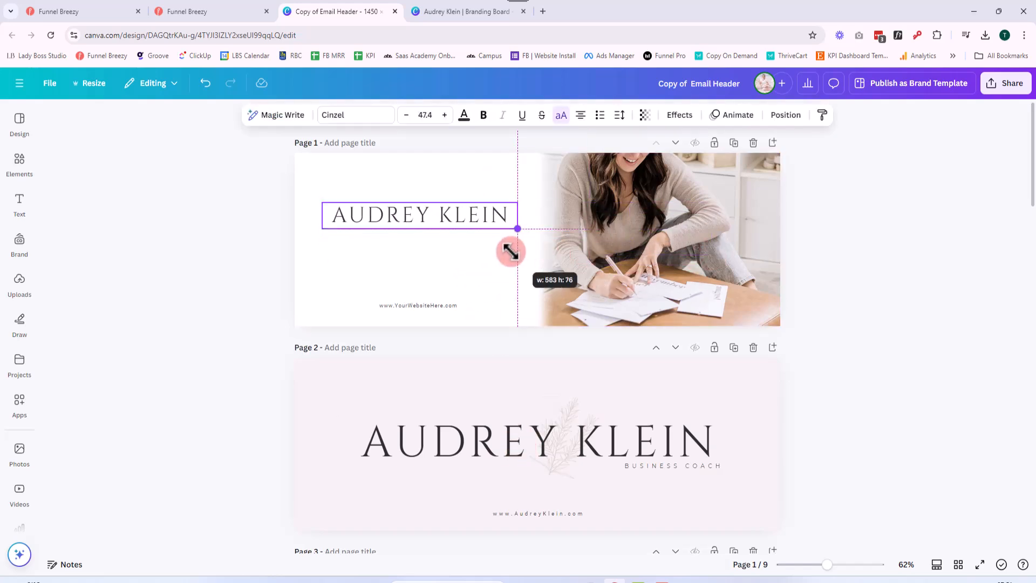
Replace the copied title text on page 1 with "THE MONEY MAKEOVER"
triple_click(441, 216)
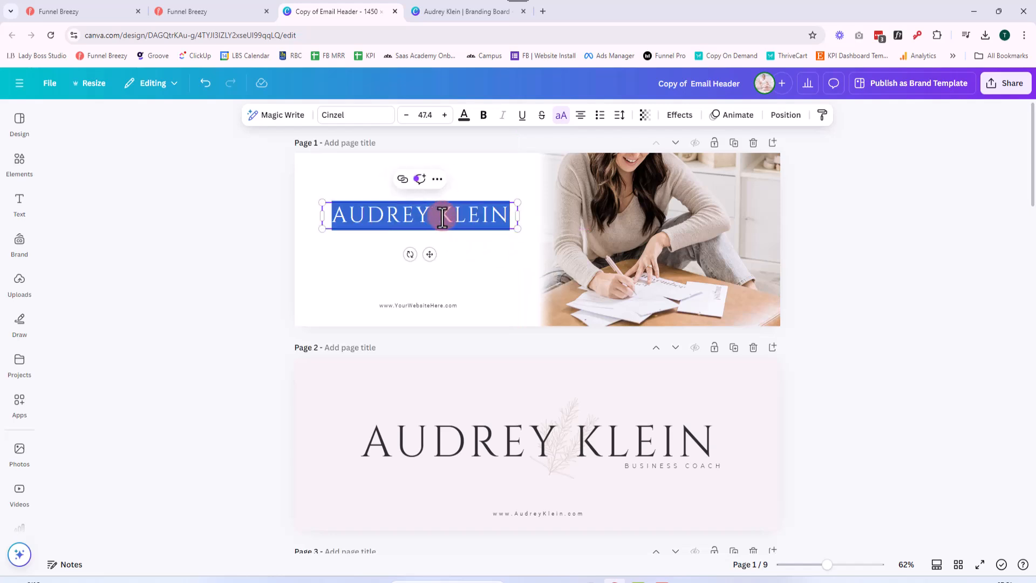
type("THE MONEY")
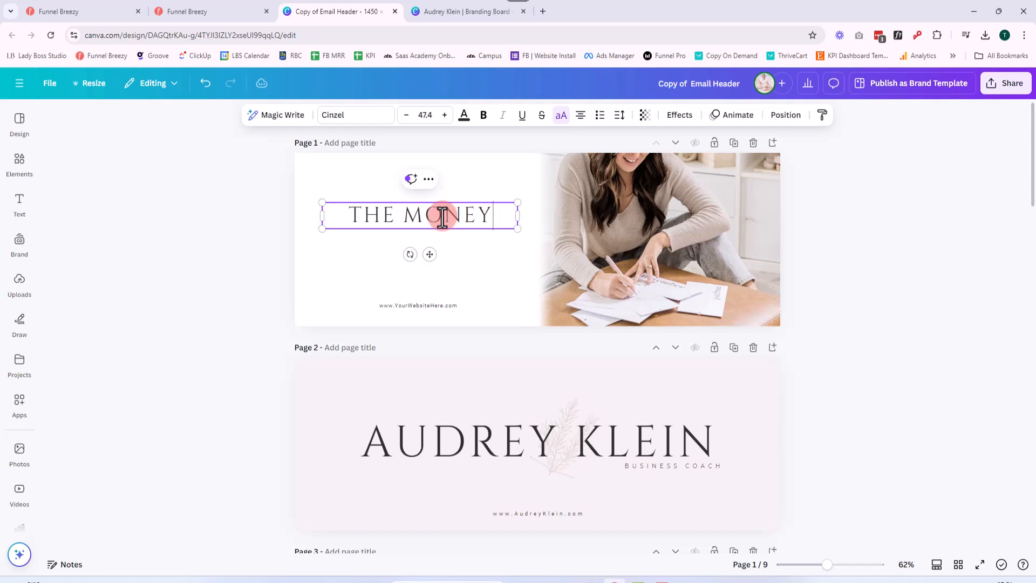
type(" MAKEOBVE")
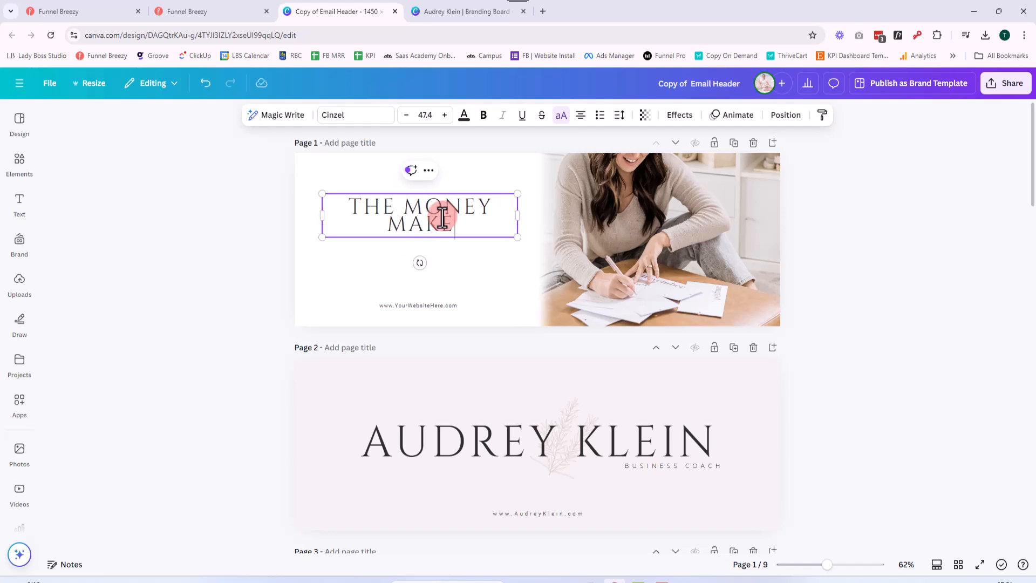
key("BackSpace")
key("BackSpace")
type("VER")
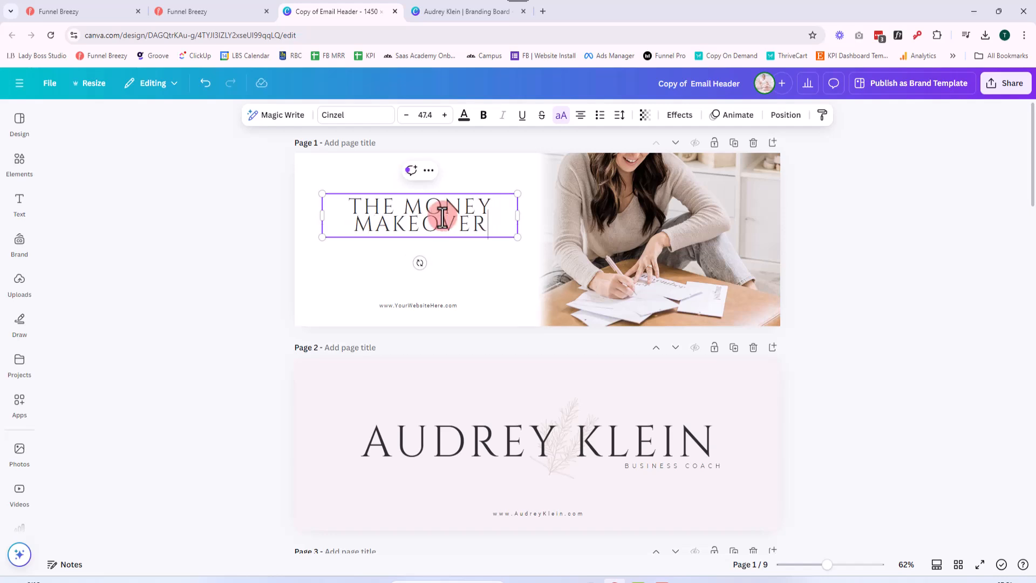
Increase the page 1 title's line spacing slightly and move the title down a little
left_click(620, 115)
left_click(577, 200)
left_click_drag(577, 199, 593, 200)
left_click(209, 277)
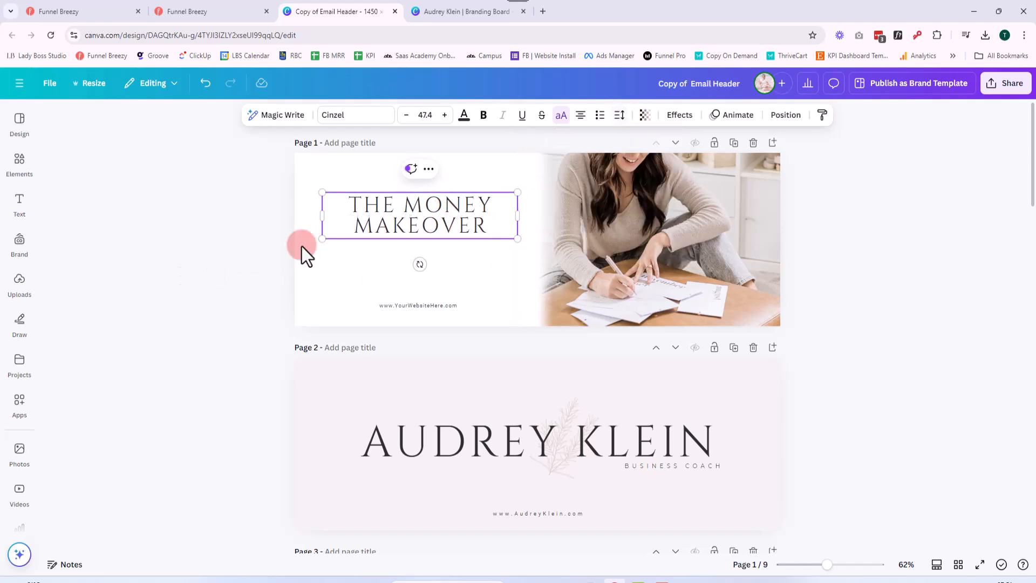
left_click(311, 234)
left_click_drag(404, 215, 404, 222)
Copy the small subtitle from page 2 to beneath the page 1 title and change its text to "COACHING PROGRAM"
left_click(636, 421)
left_click(671, 466)
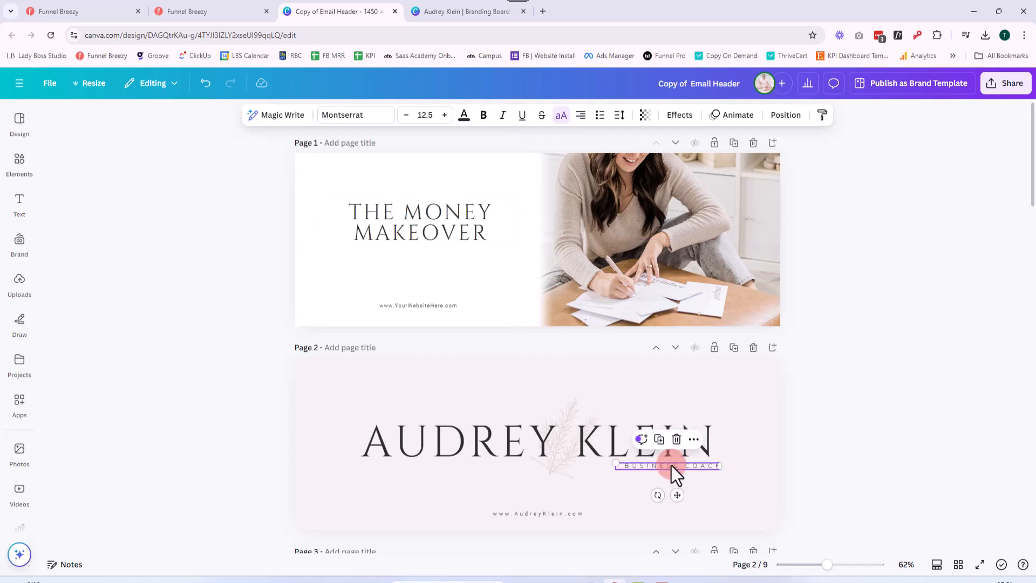
key("ctrl+c")
left_click(464, 272)
key("ctrl+v")
left_click_drag(666, 260, 416, 245)
double_click(419, 250)
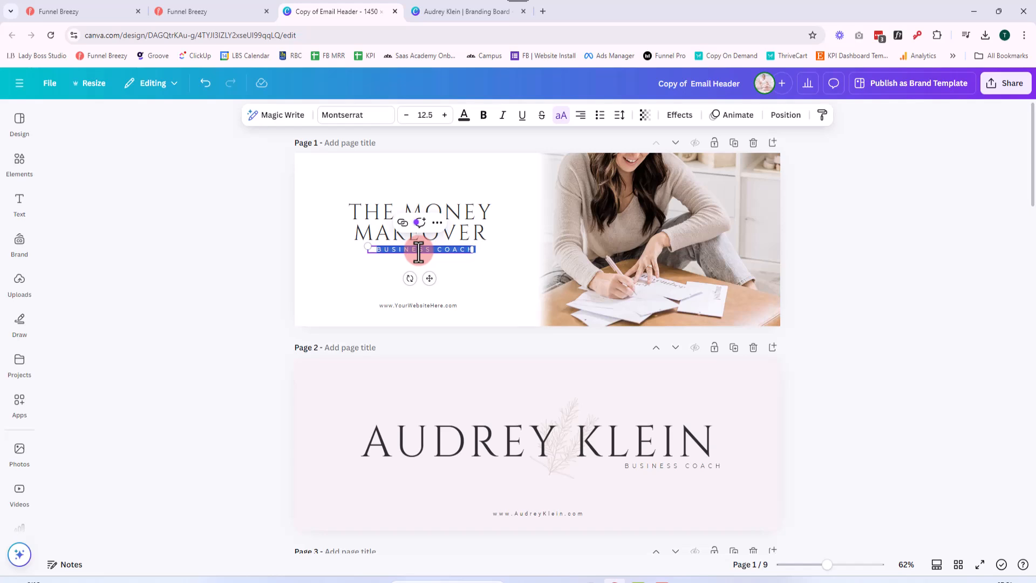
key("BackSpace")
type("COACHING PROGRAM")
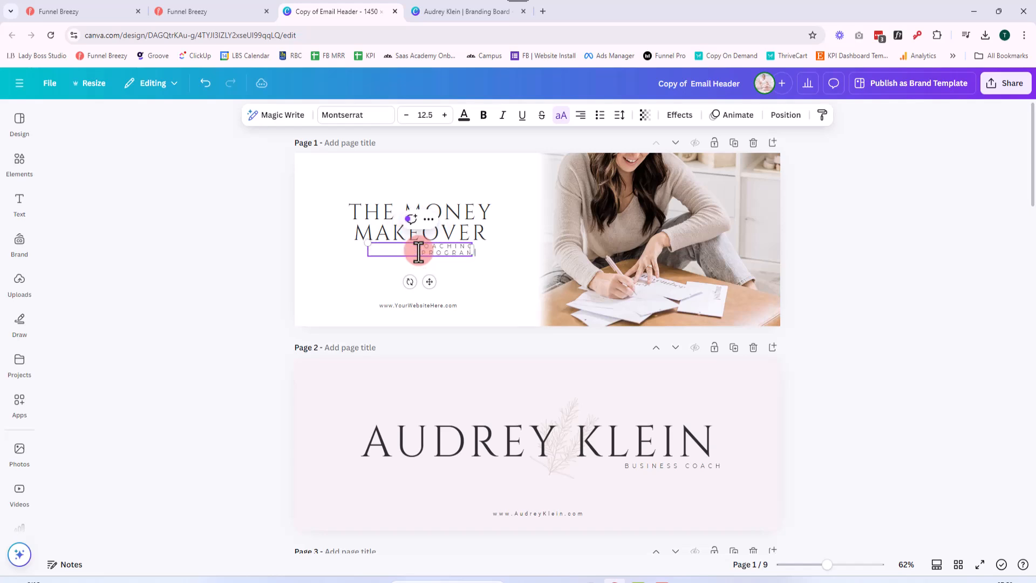
Center the subtitle's text, reduce it to size 10.4 on a single line, and position it centered under the title
left_click(580, 115)
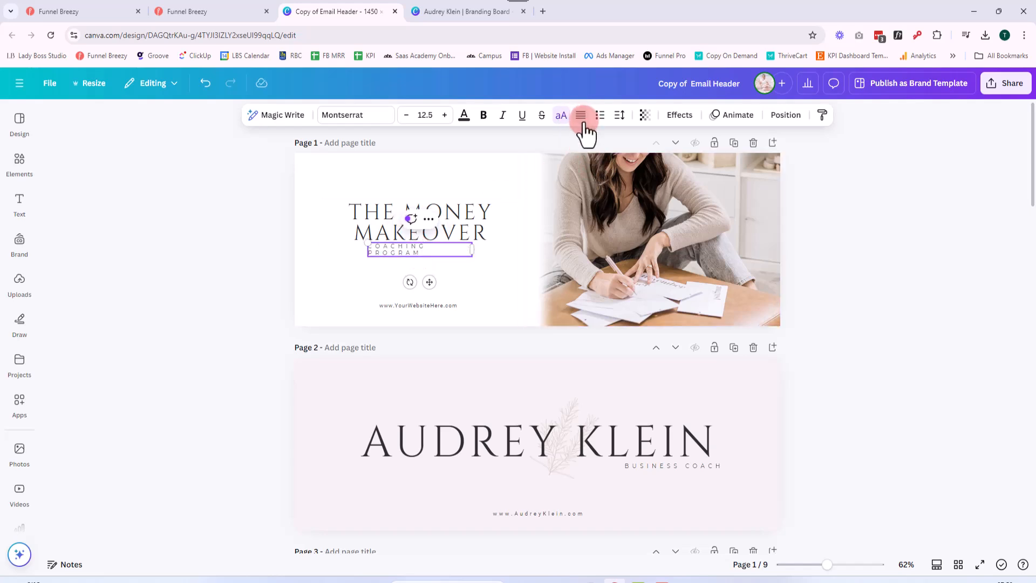
left_click(583, 117)
left_click_drag(471, 258, 446, 252)
left_click(464, 269)
left_click(451, 246)
left_click(250, 251)
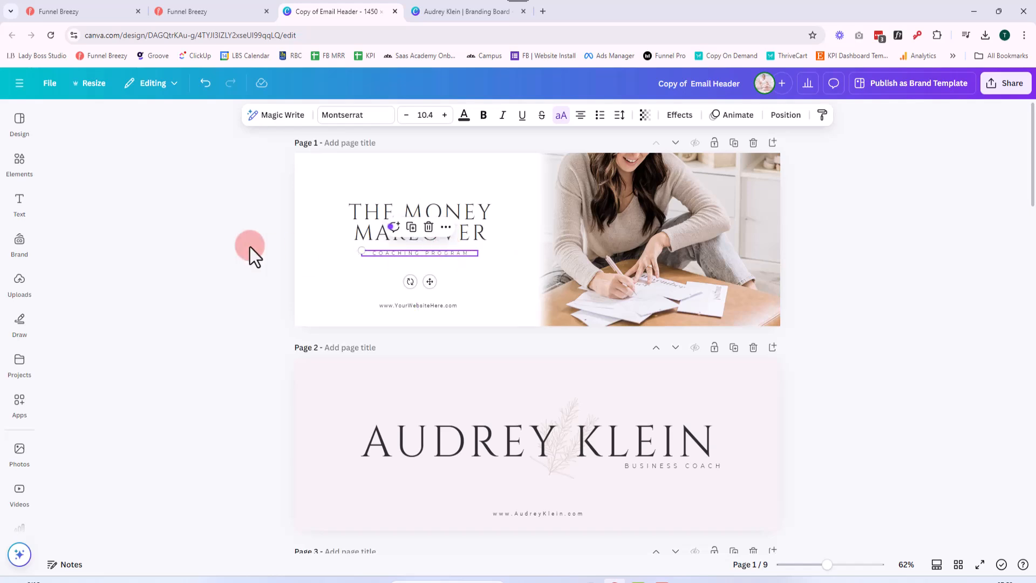
Slightly enlarge the page 1 title and subtitle together and move them down toward the website line
left_click(432, 205)
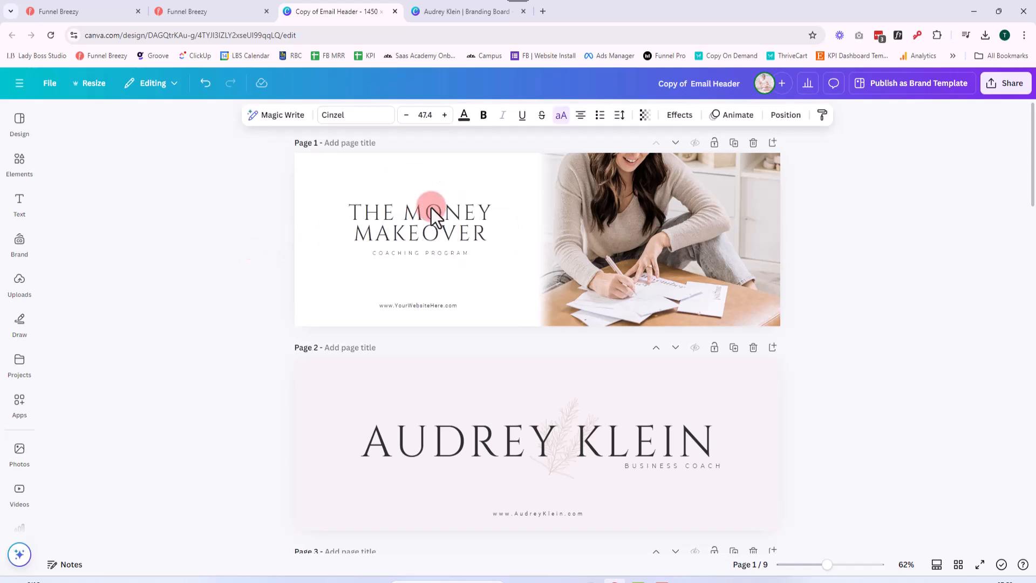
left_click(139, 255)
left_click(189, 280)
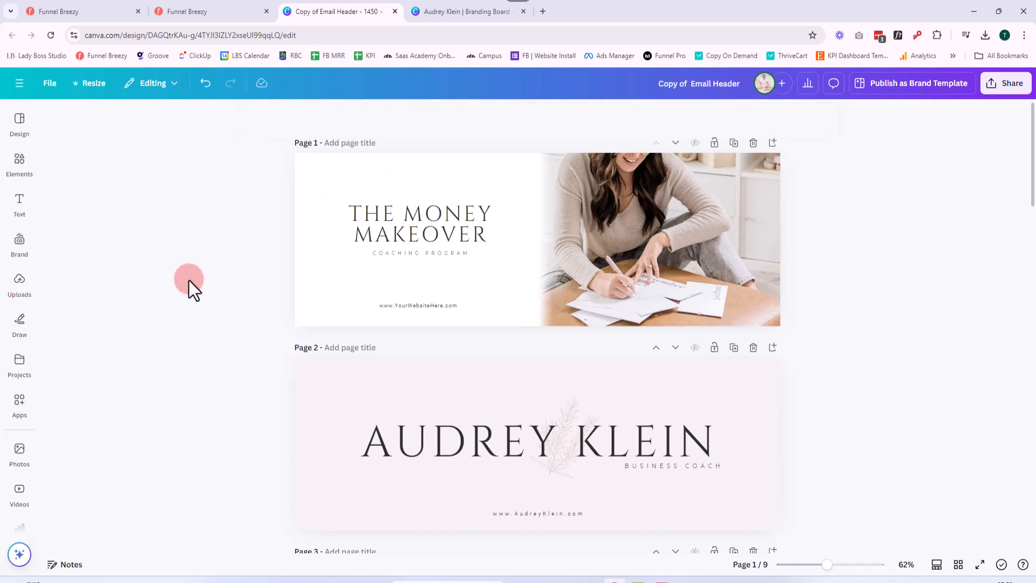
left_click_drag(241, 187, 526, 262)
left_click_drag(467, 237, 466, 247)
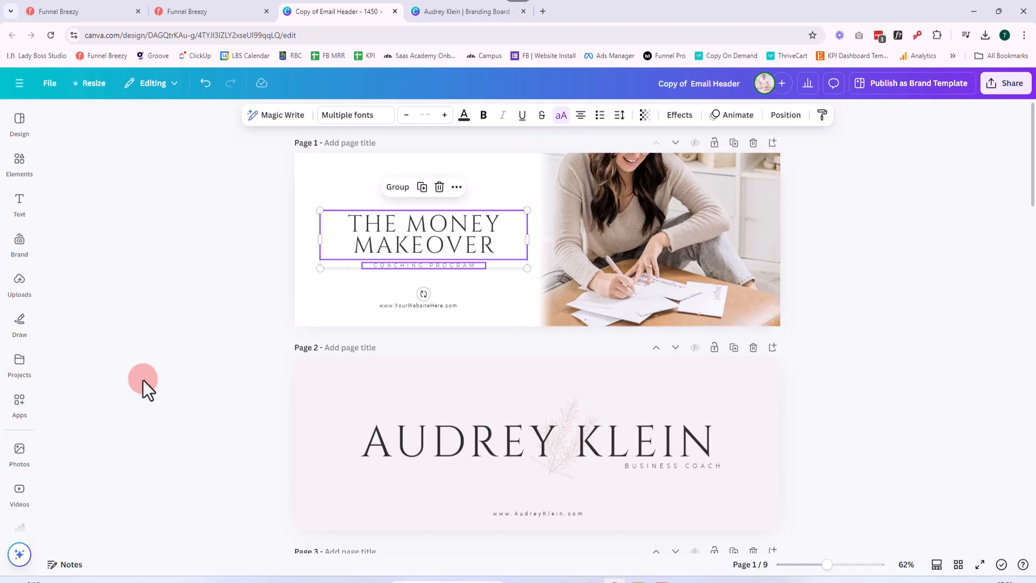
Upload the photo of the woman writing at a white desk from the "SSS On the Go" folder inside Assets
left_click(20, 282)
left_click(125, 144)
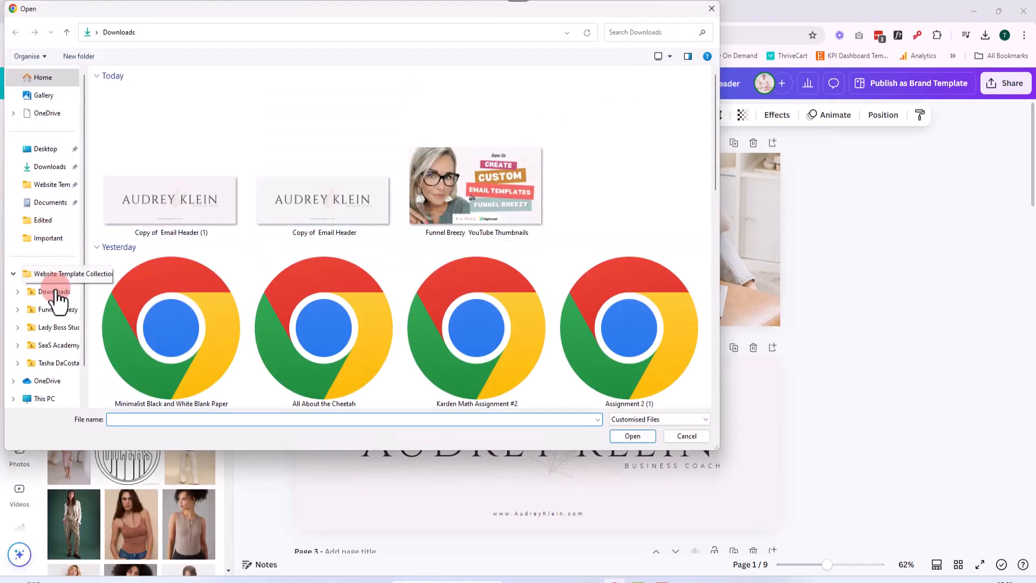
left_click(63, 187)
double_click(128, 101)
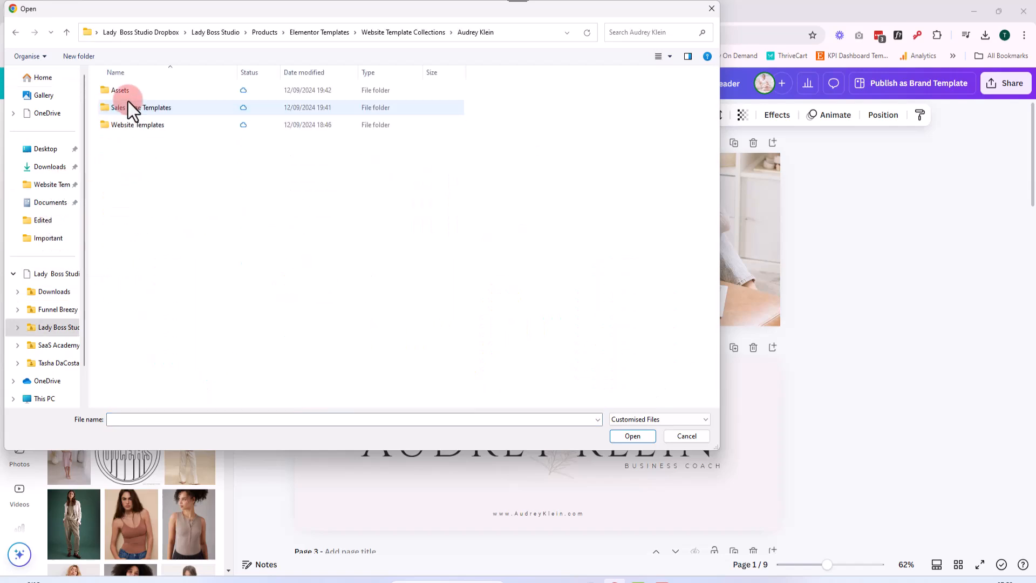
double_click(135, 92)
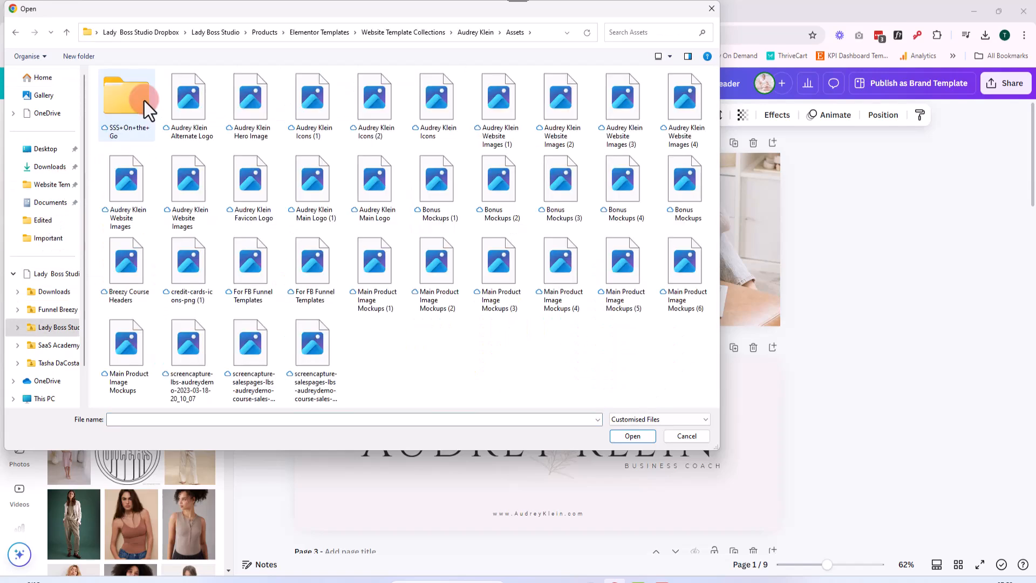
double_click(130, 105)
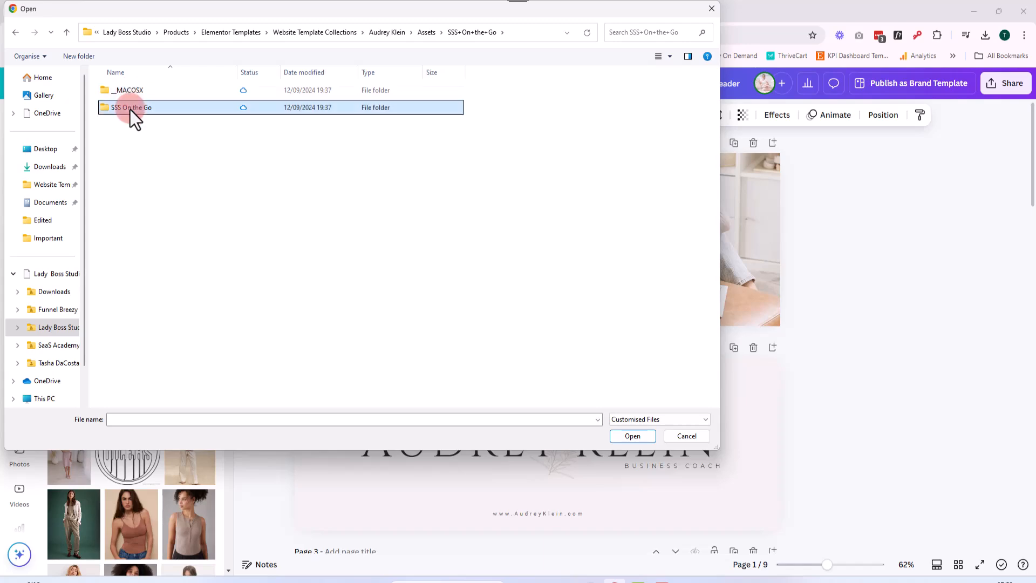
double_click(130, 108)
left_click(245, 91)
left_click(632, 436)
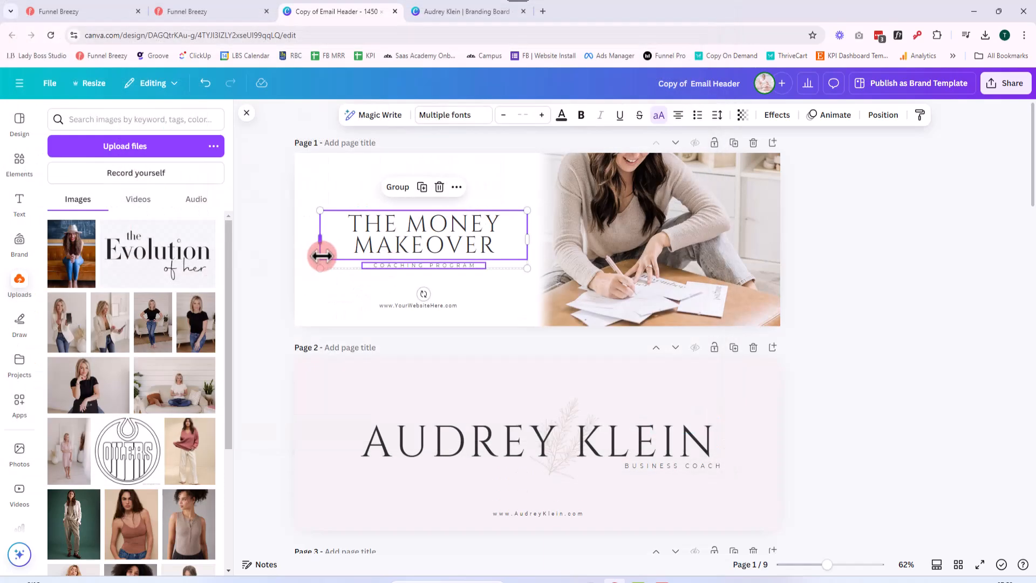
Replace the page 1 photo with the uploaded image and reposition its crop to show the woman writing
left_click_drag(63, 258, 670, 254)
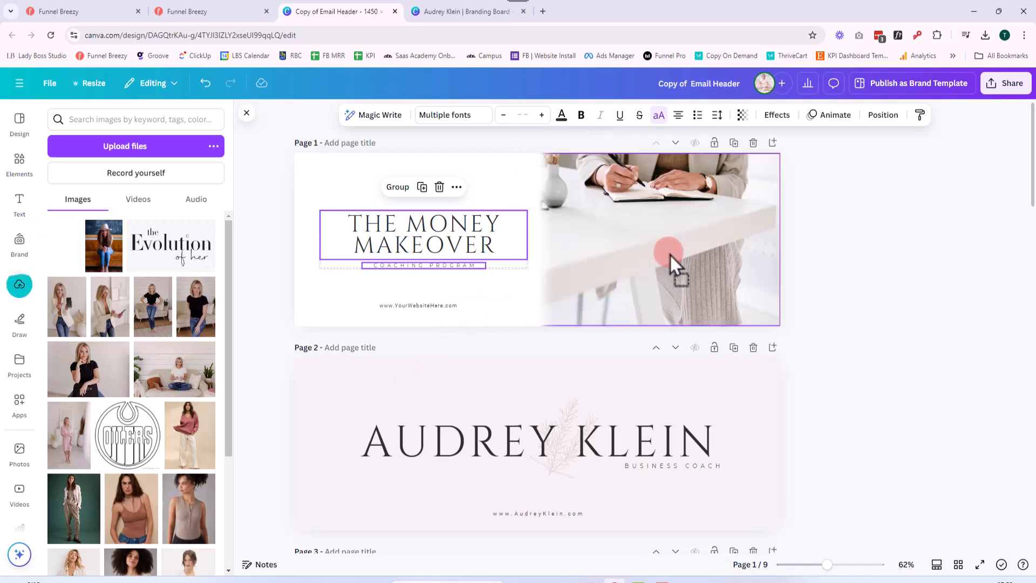
double_click(674, 238)
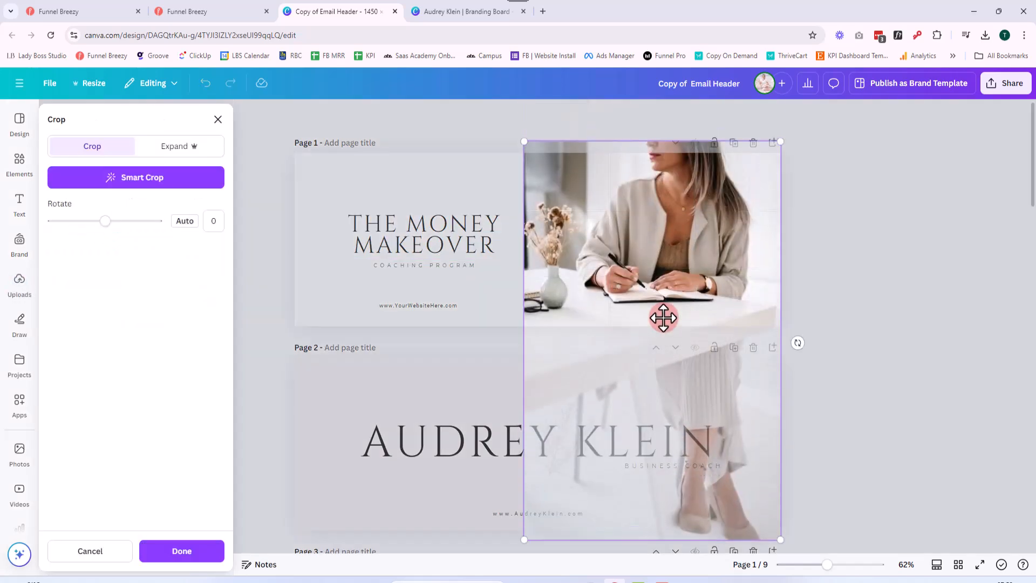
left_click(854, 313)
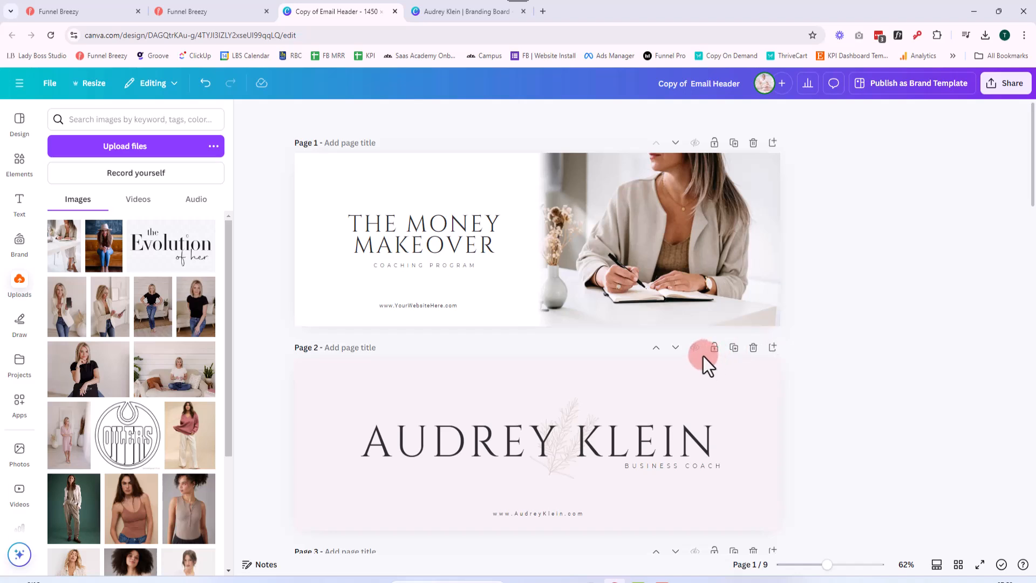
left_click(627, 293)
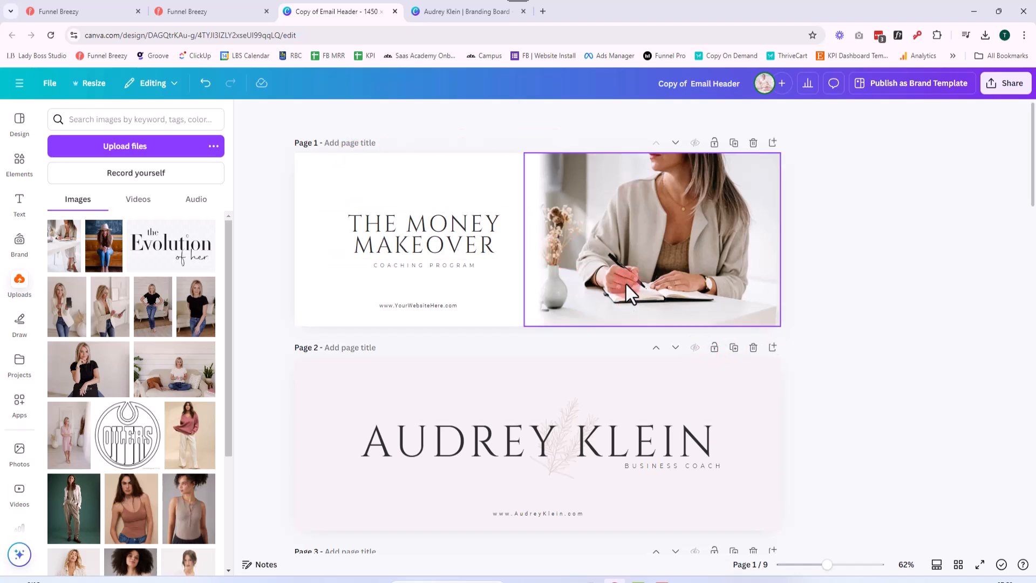
left_click(872, 371)
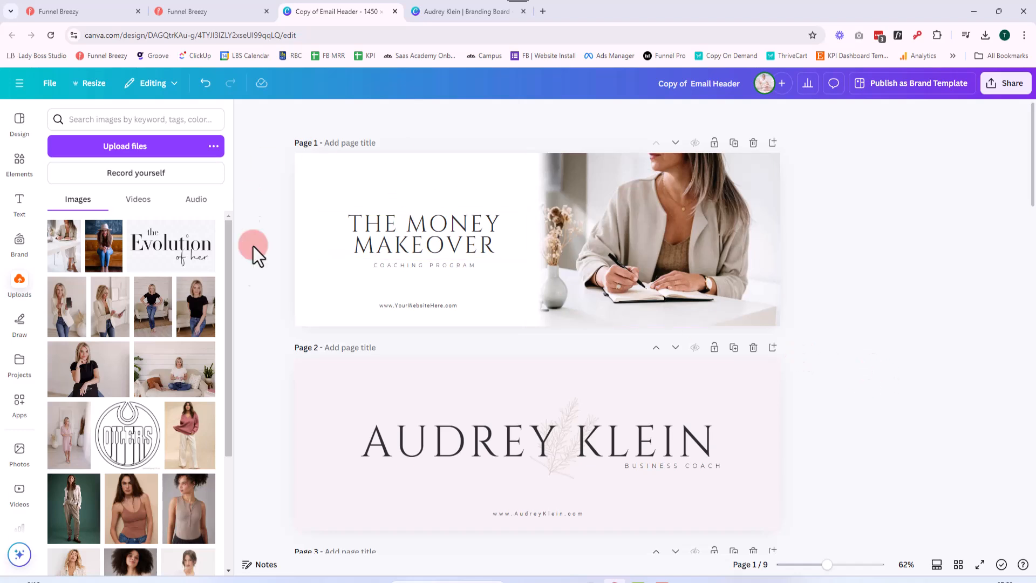
left_click(248, 114)
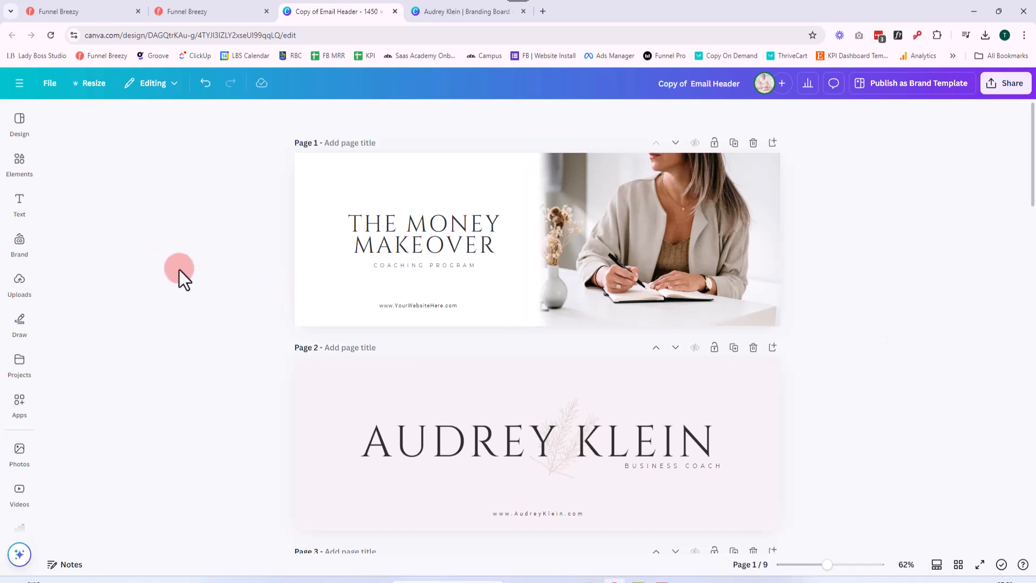
Download only page 1 of the design as a JPG at size 1 and quality 80
left_click(983, 99)
left_click(841, 326)
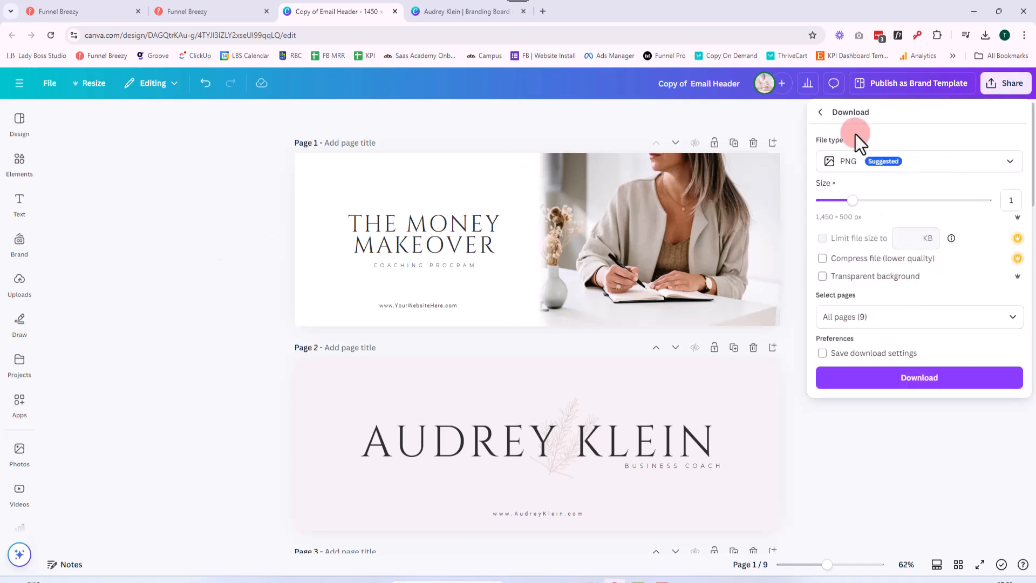
left_click(858, 160)
left_click(862, 206)
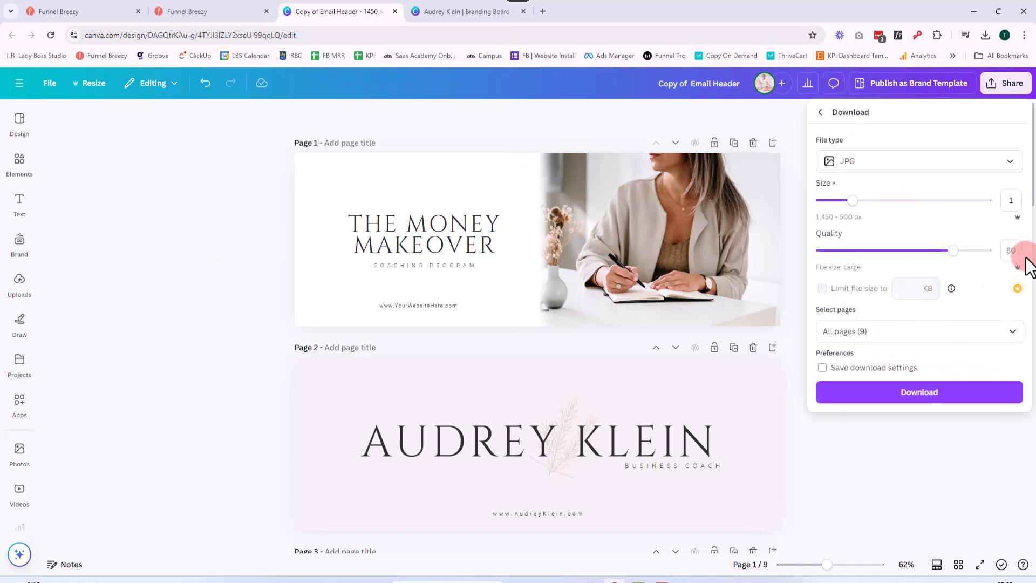
left_click(1015, 331)
left_click(1004, 390)
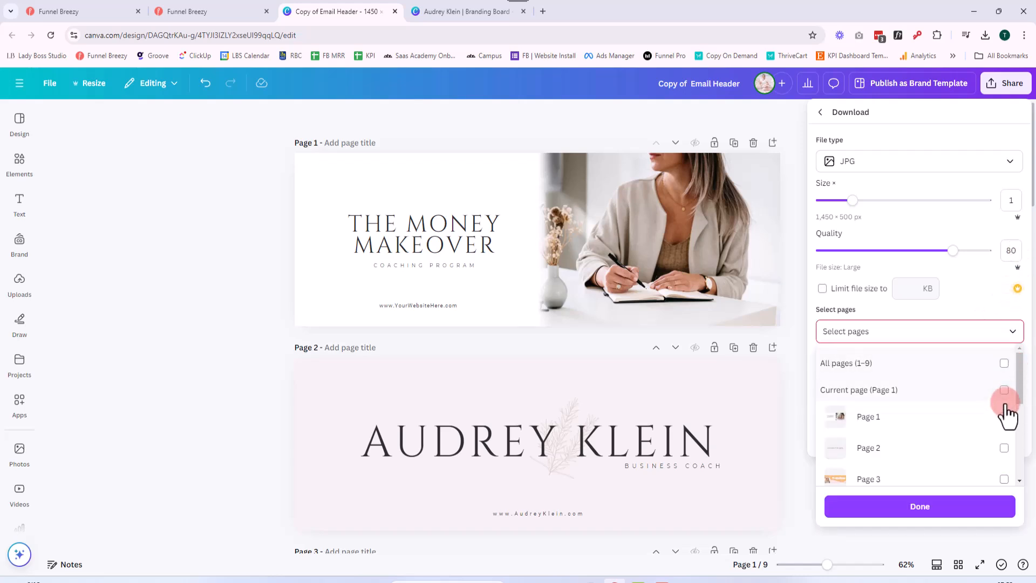
left_click(920, 507)
left_click(936, 394)
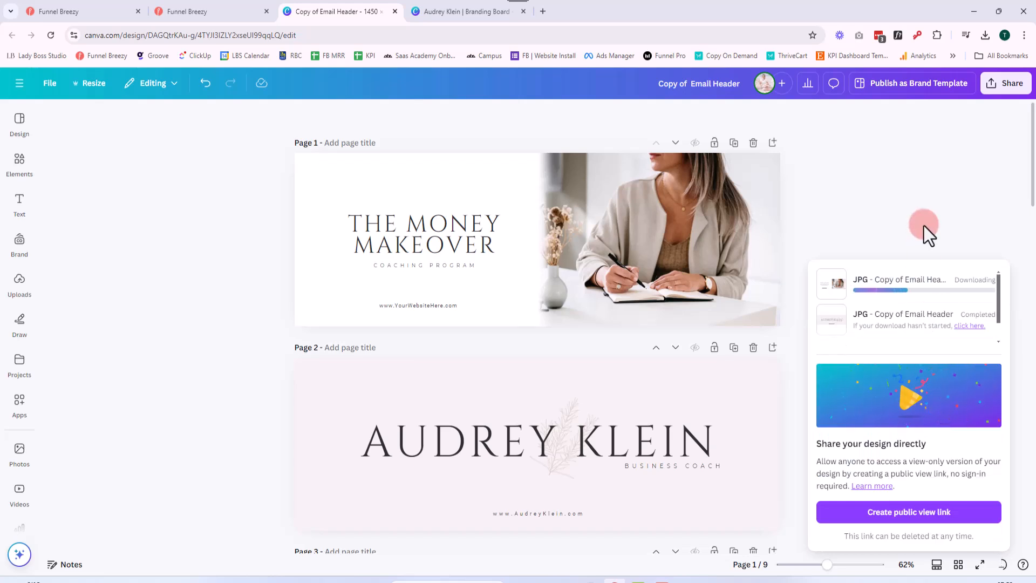
Switch to the Funnel Breezy template and replace its header image with "Copy of Email Header (2).jpg" uploaded from the Downloads folder
left_click(213, 13)
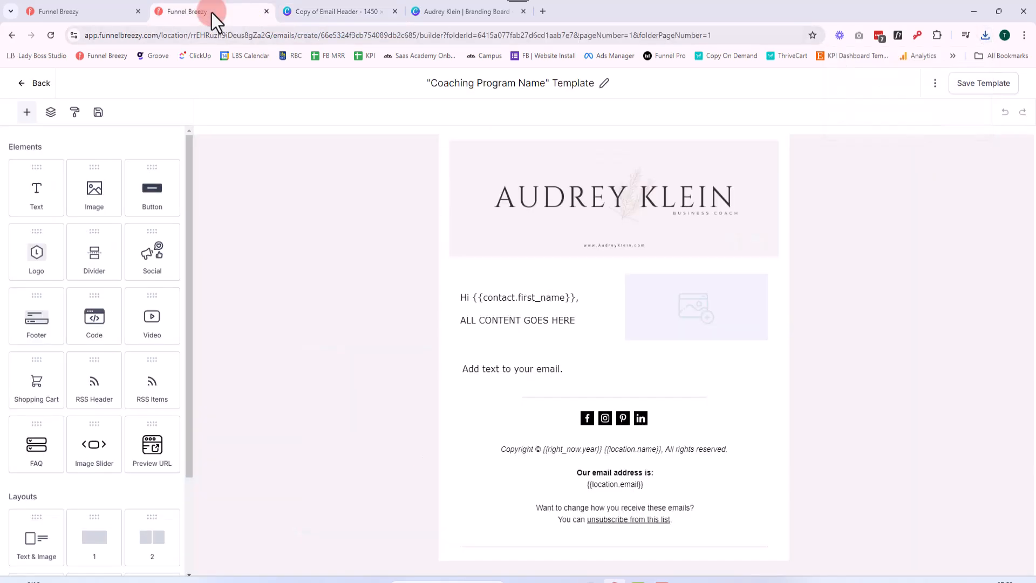
left_click(631, 235)
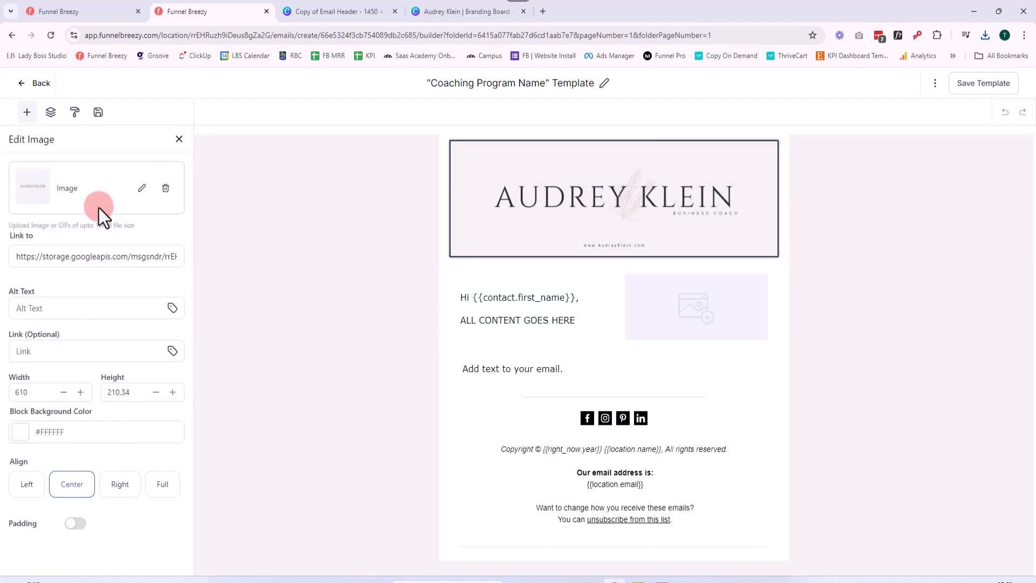
left_click(141, 188)
left_click(139, 164)
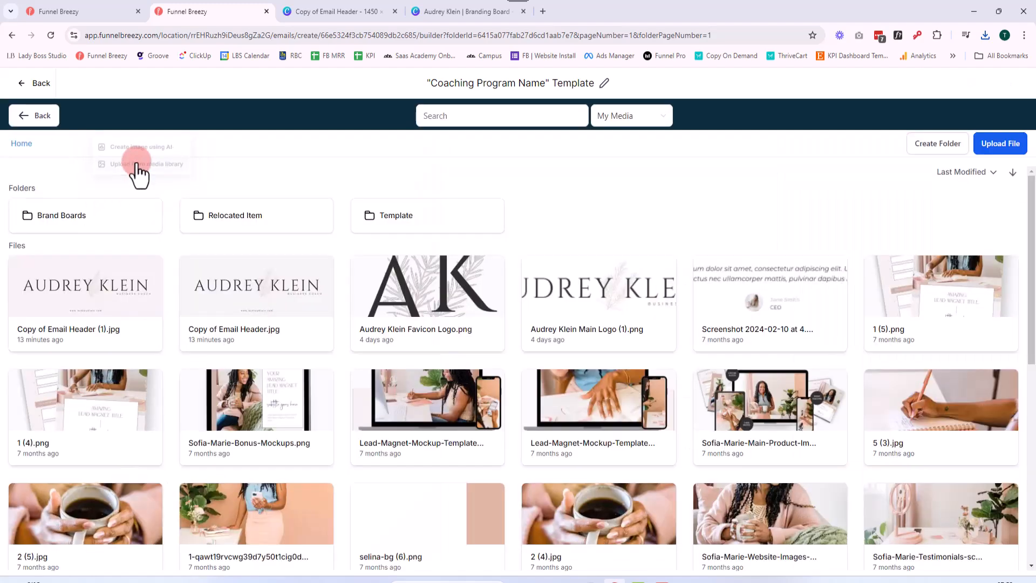
left_click(1005, 145)
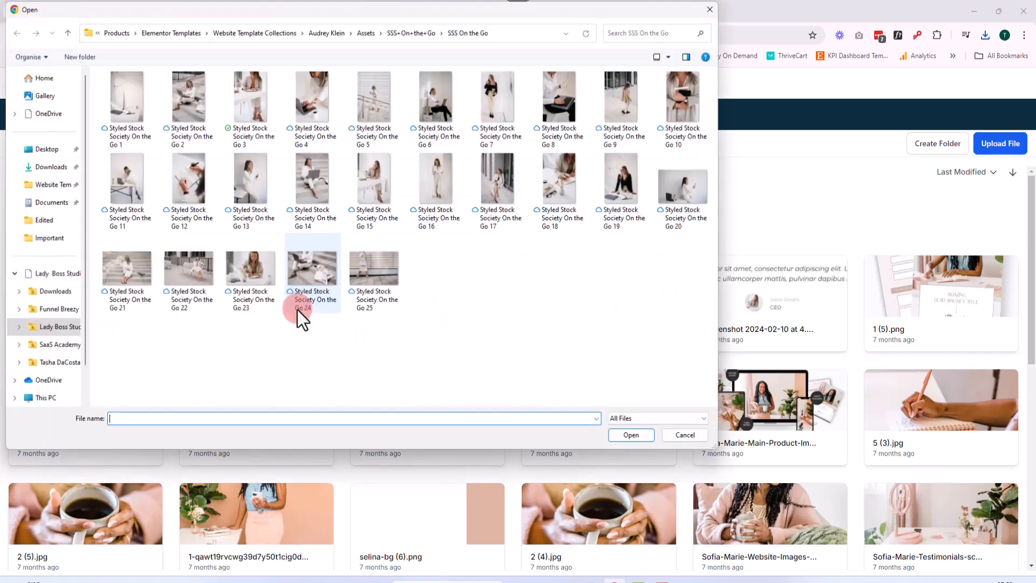
left_click(56, 162)
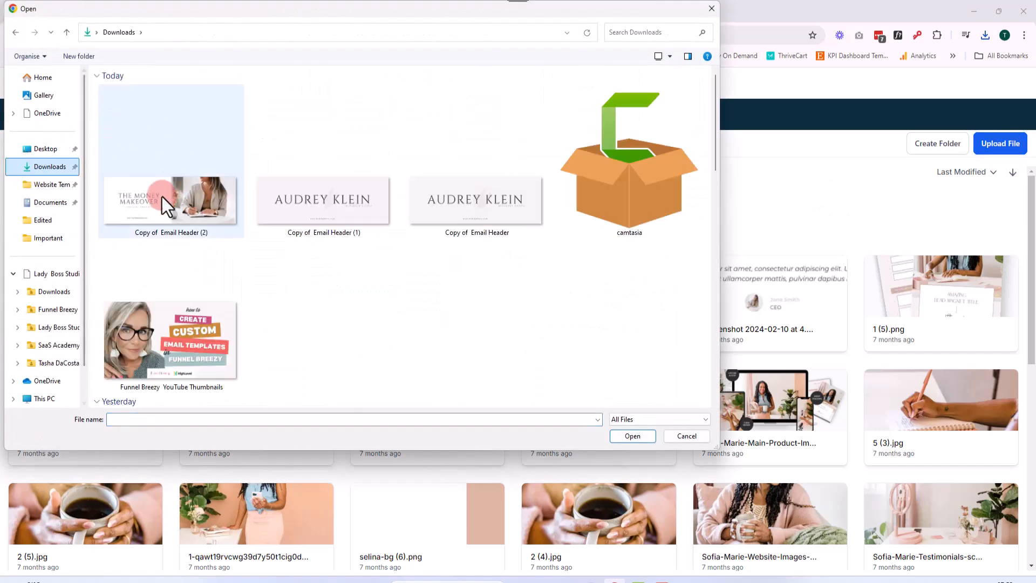
double_click(172, 187)
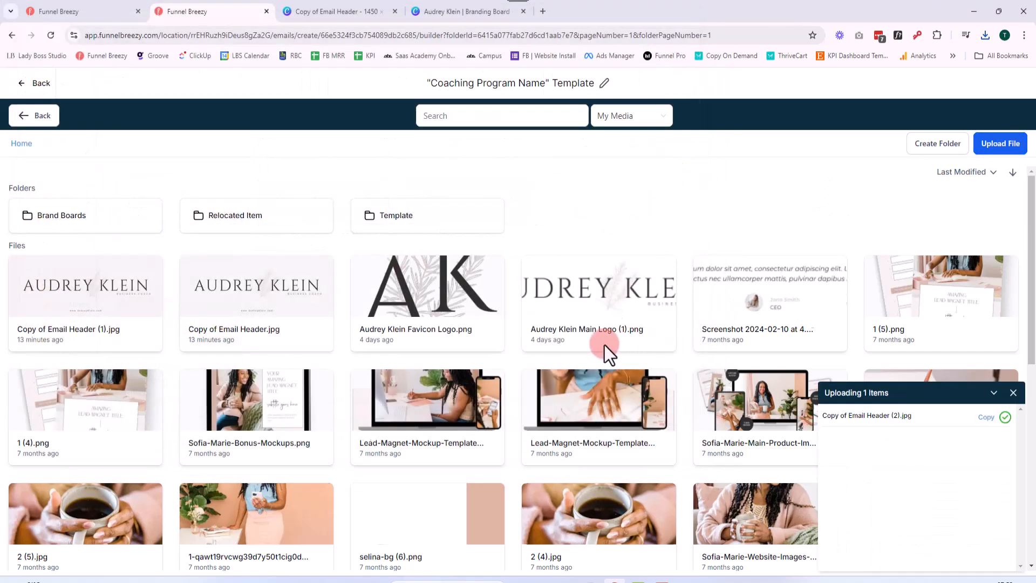
left_click(108, 305)
left_click(960, 282)
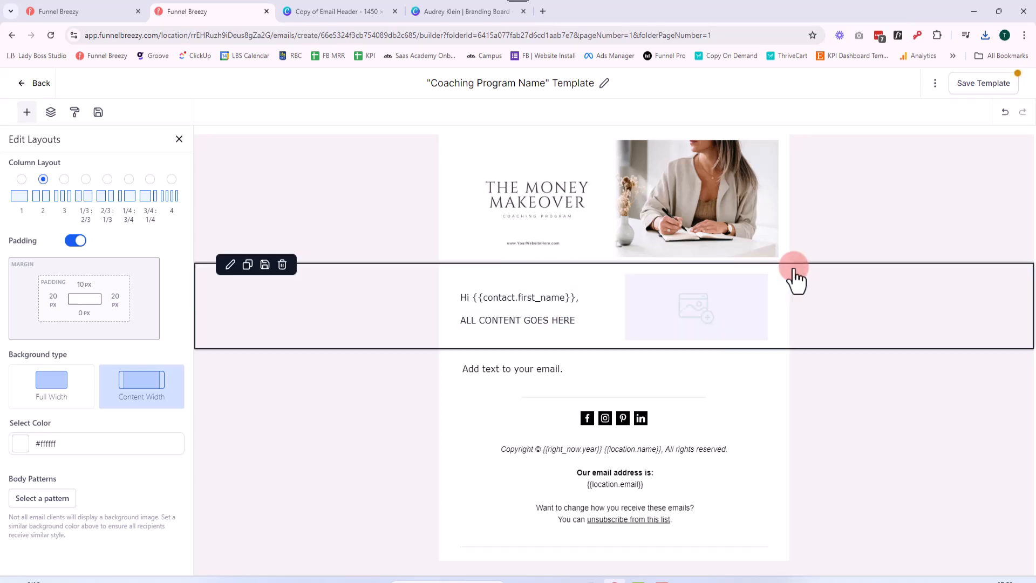
Delete the two-column section under the header and replace the remaining placeholder text with "Hi {{contact.first_name}}," using the contact first-name custom value
left_click(285, 267)
left_click(539, 282)
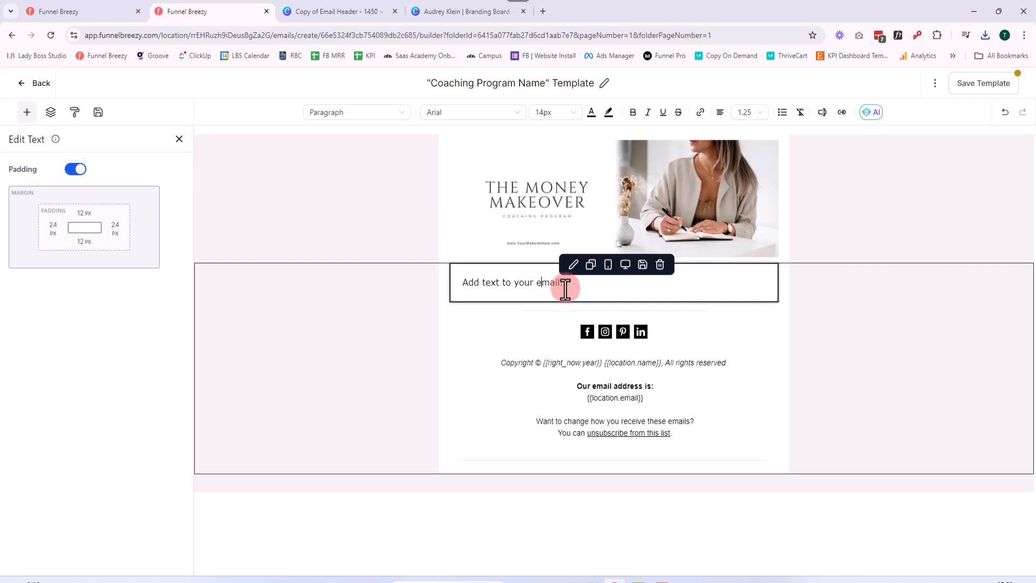
left_click_drag(563, 285, 459, 294)
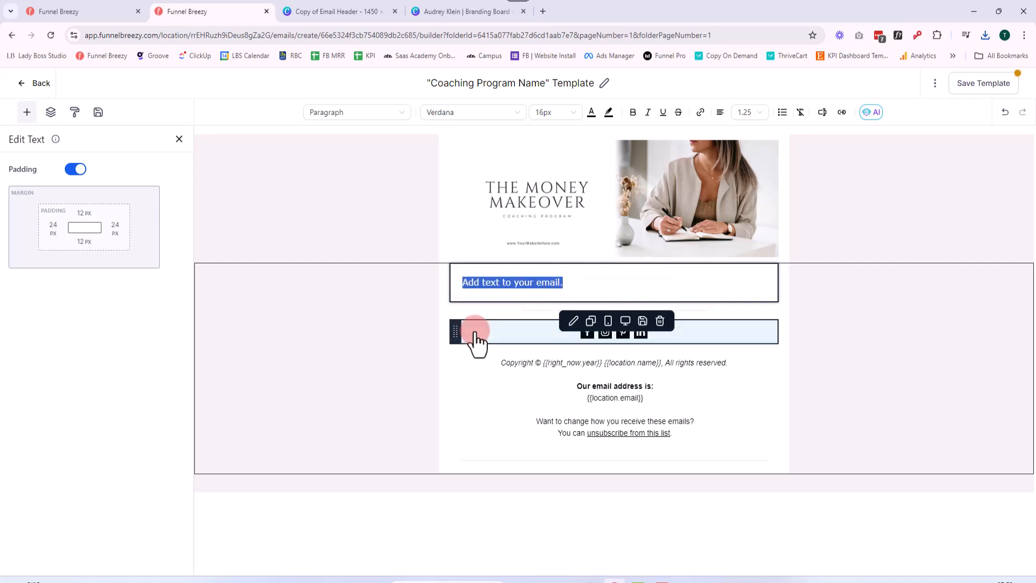
type("Hi")
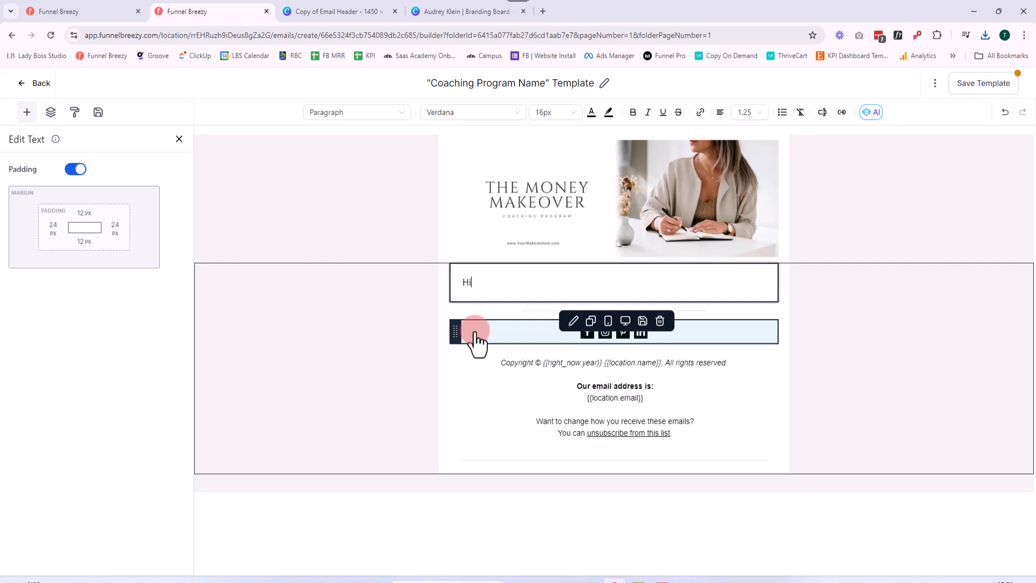
left_click(822, 111)
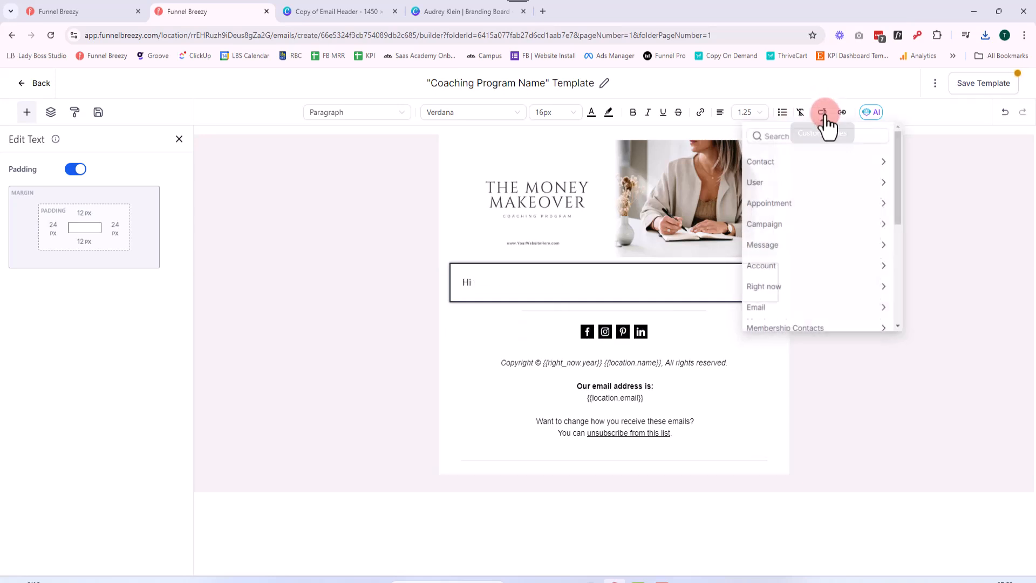
left_click(799, 161)
left_click(792, 203)
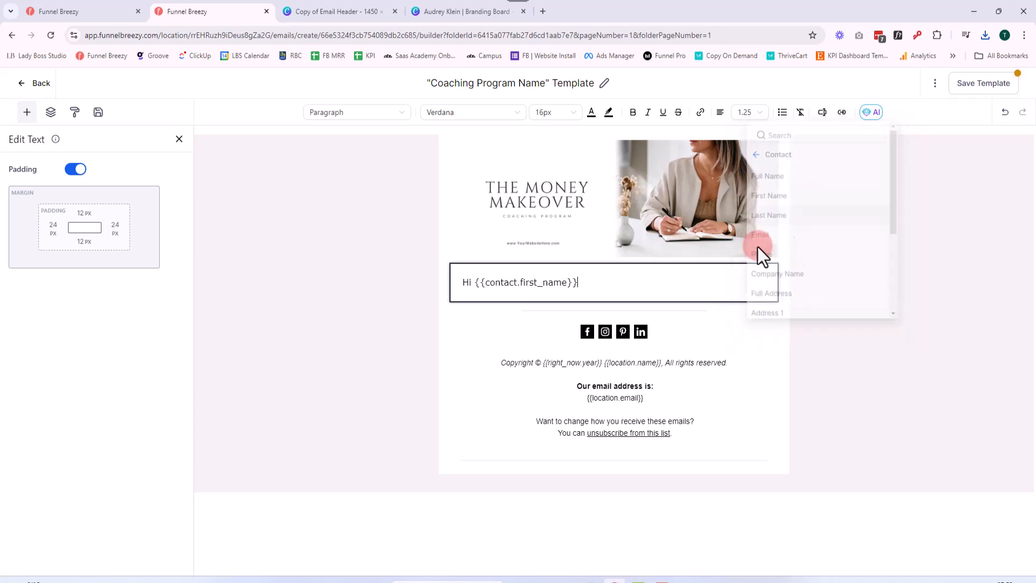
type(",")
key("Return")
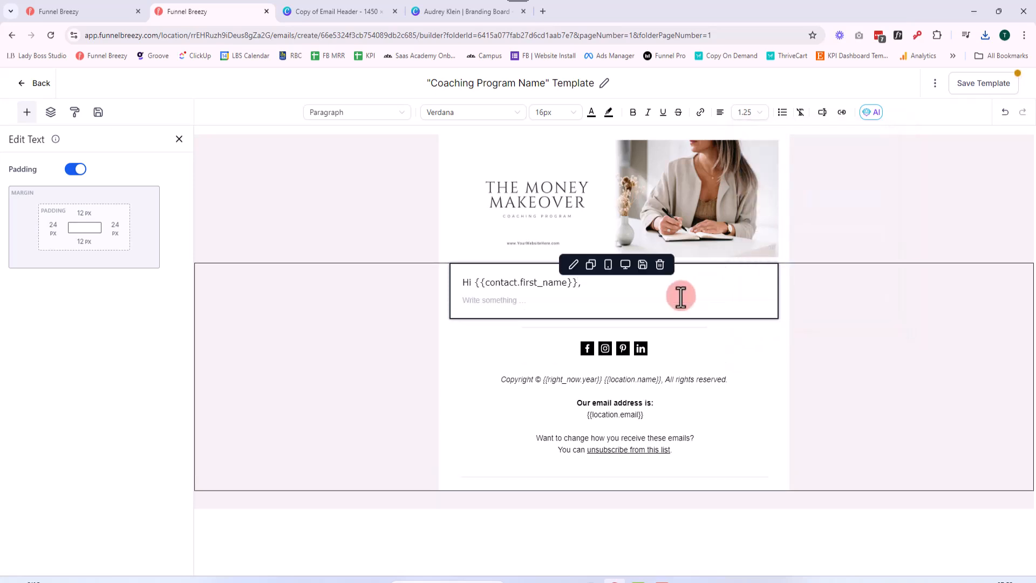
Add the line "Insert text information." below the greeting
type("Inter")
key("BackSpace")
key("BackSpace")
key("BackSpace")
type("set")
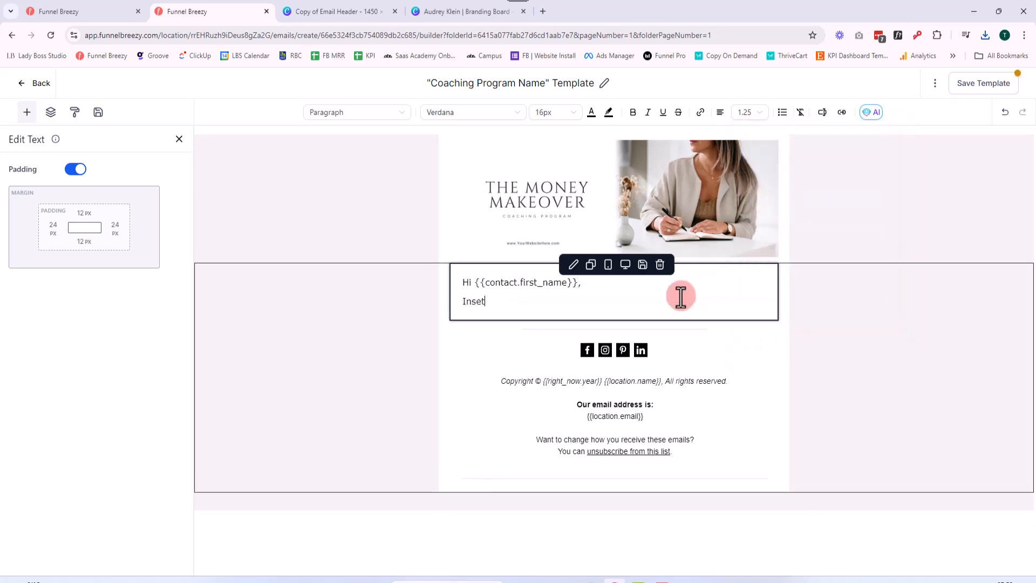
key("BackSpace")
type("rt")
type("ert text i")
type("nformatio")
type("n.")
Duplicate the greeting text block, place the copy between the divider and the social icons, and replace its text with "Important Information:"
left_click(592, 264)
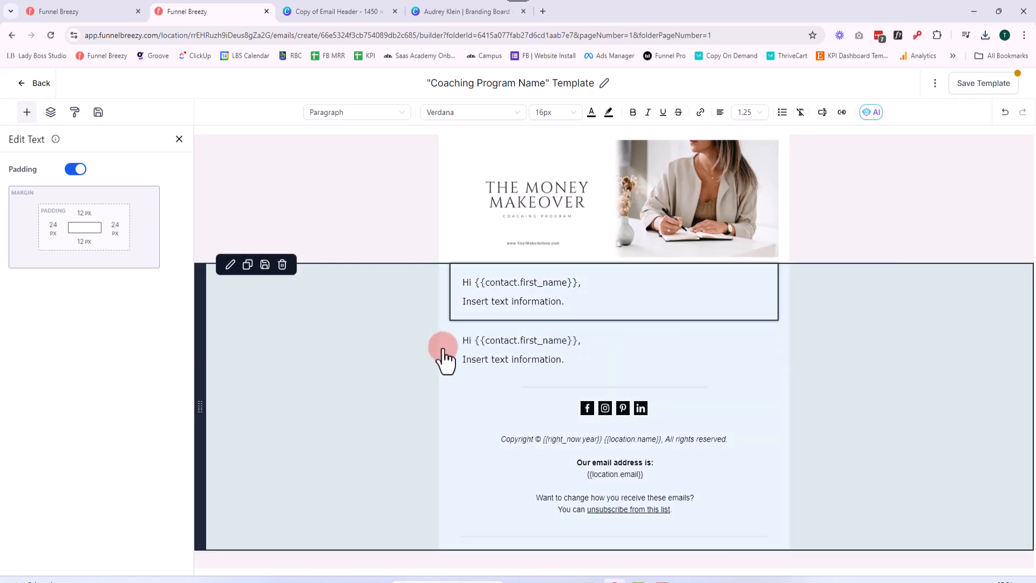
mouse_move(454, 351)
left_mouse_down()
mouse_move(452, 404)
mouse_move(462, 365)
left_mouse_up()
left_click(572, 383)
left_click_drag(572, 383, 463, 359)
type("Impor")
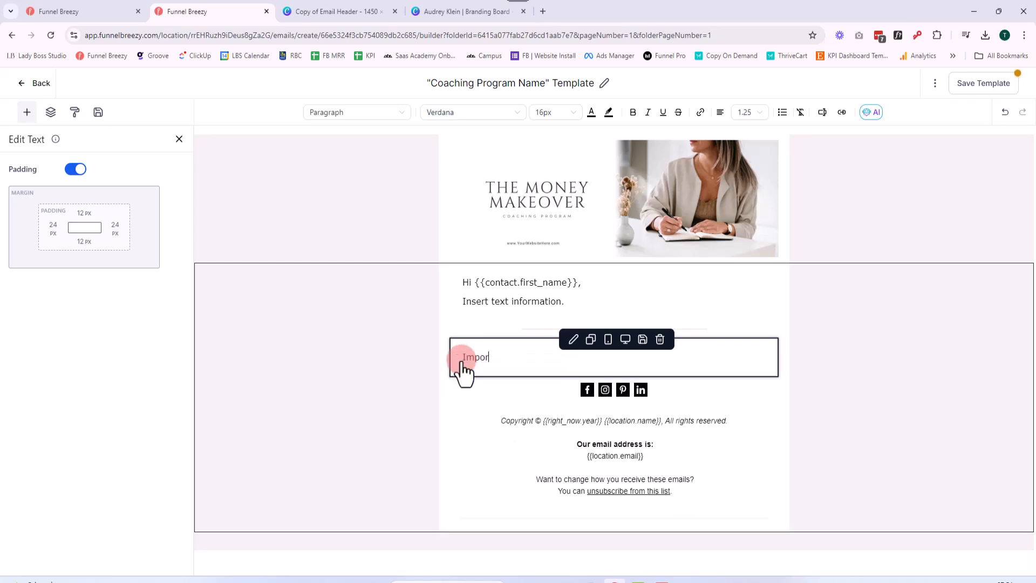
type("tant Information:")
key("Return")
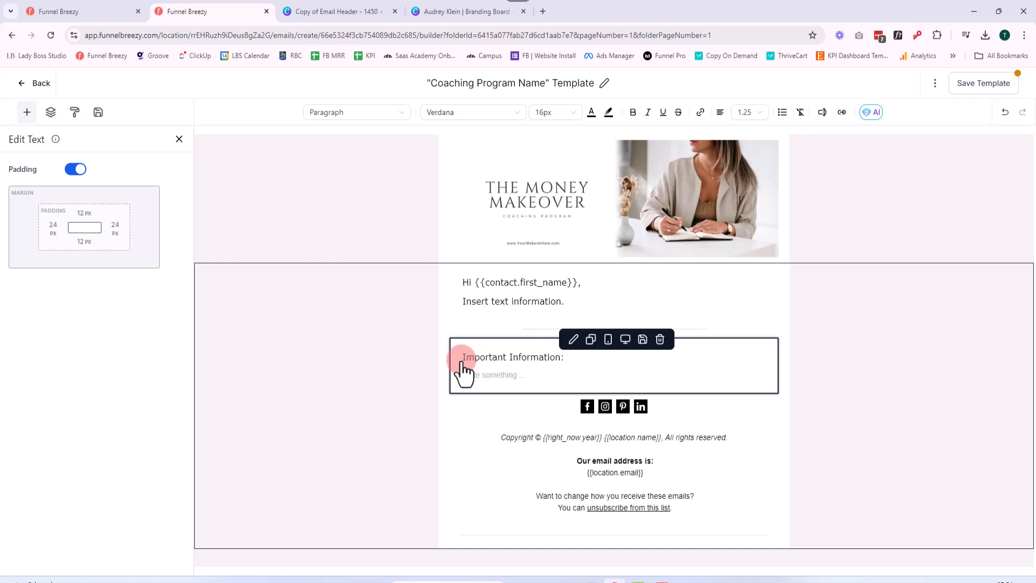
Add the lines "Course Community:", "Course Login:" and "1-1 Call Booking Calendar:" under the "Important Information:" heading
type("Course Community")
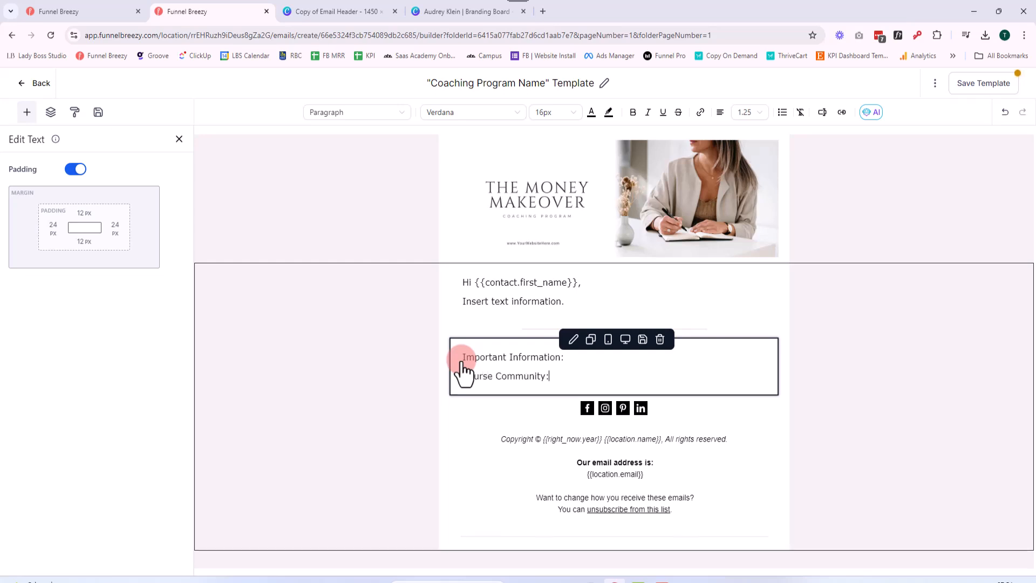
type(":")
key("Return")
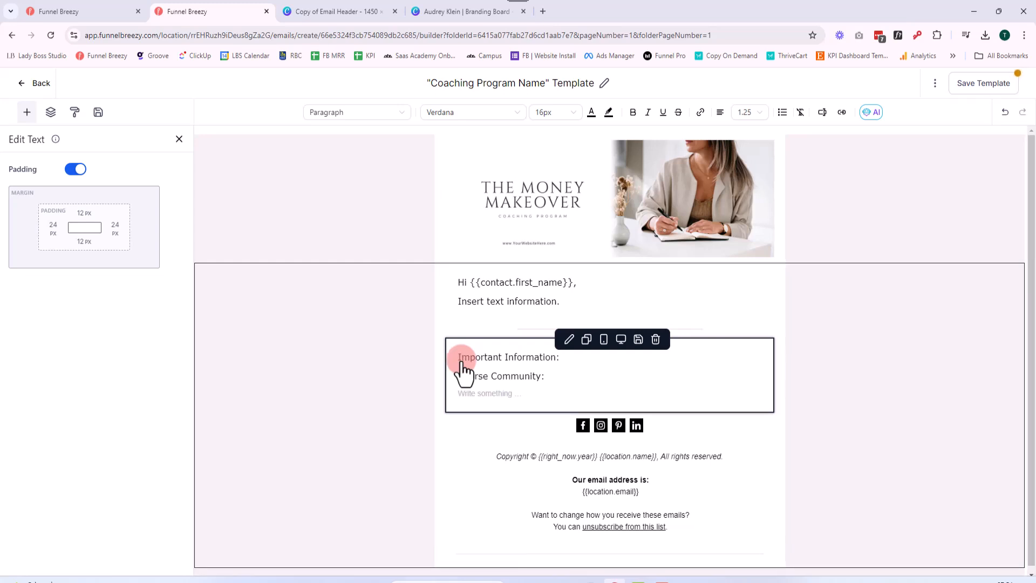
type("Course Login")
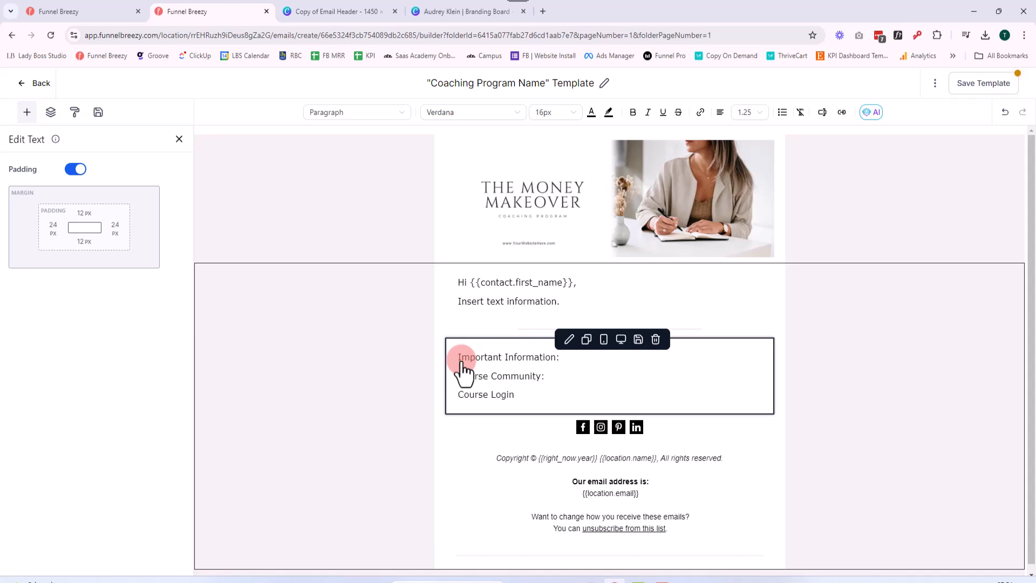
type("Ç:")
key("Return")
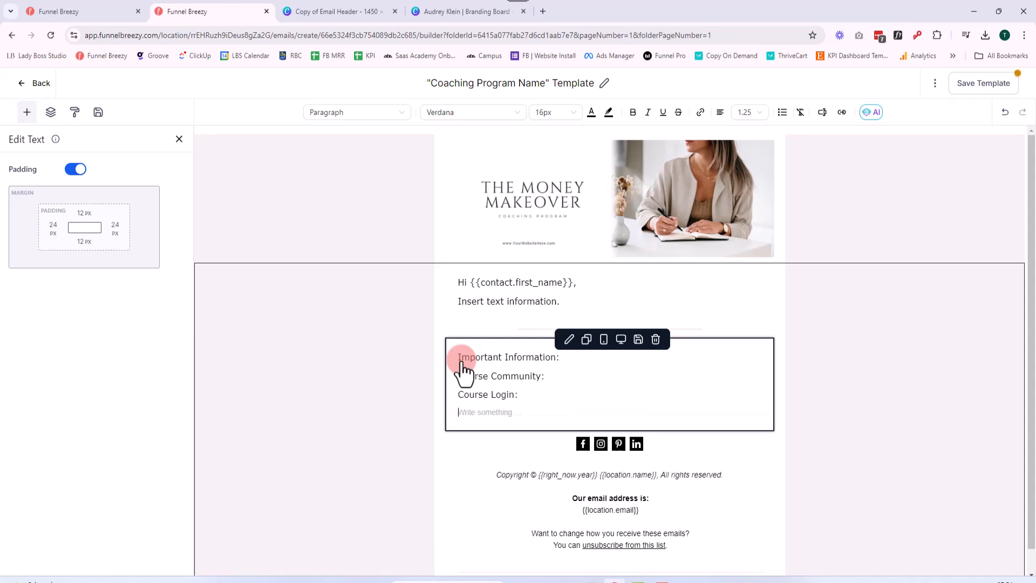
type("1-1 Call Bookin")
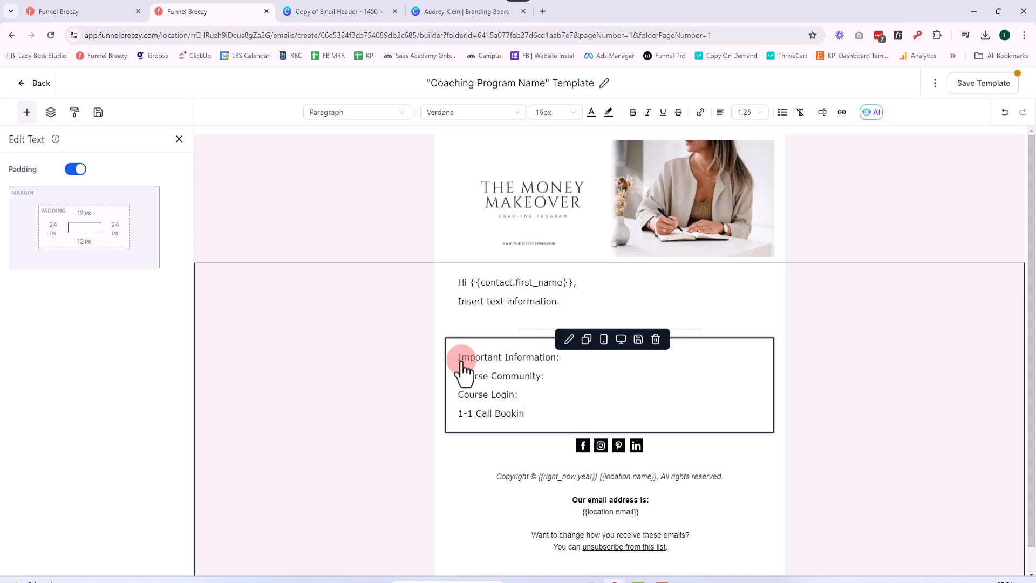
type("g Calendar:")
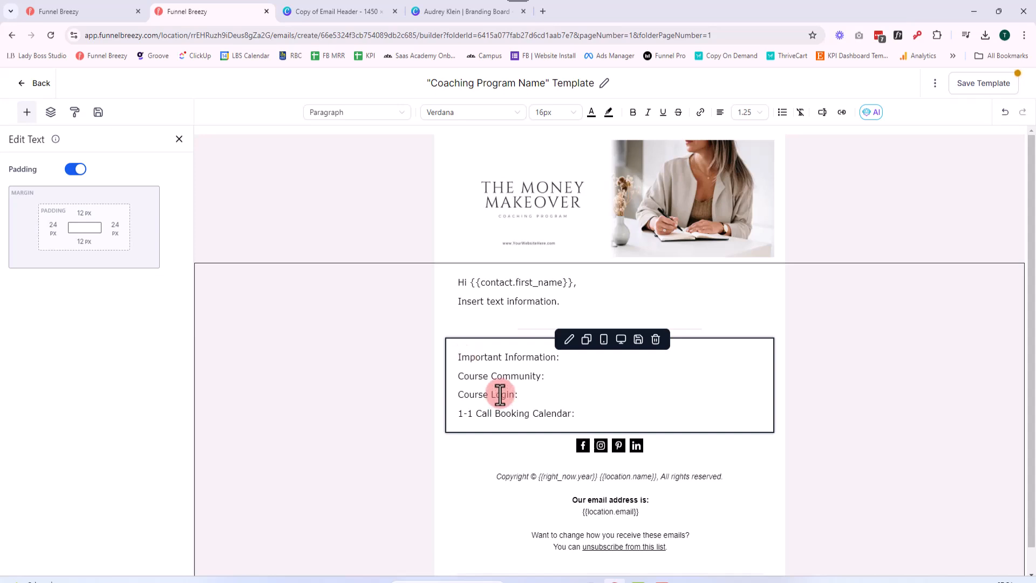
Bold the "Important Information:" heading and add a space after each of the three labels beneath it
left_click_drag(561, 357, 456, 358)
left_click(633, 112)
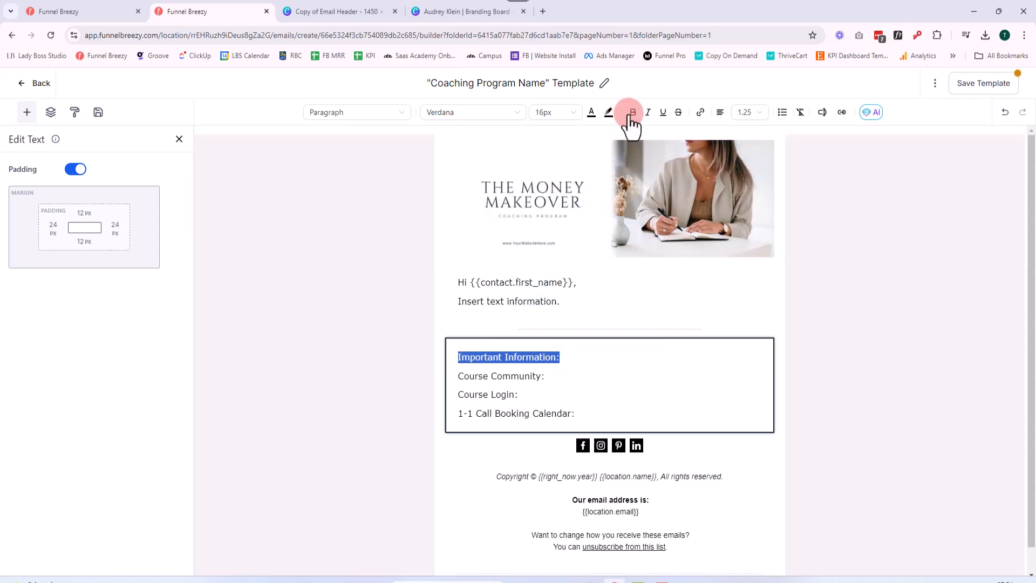
left_click(566, 388)
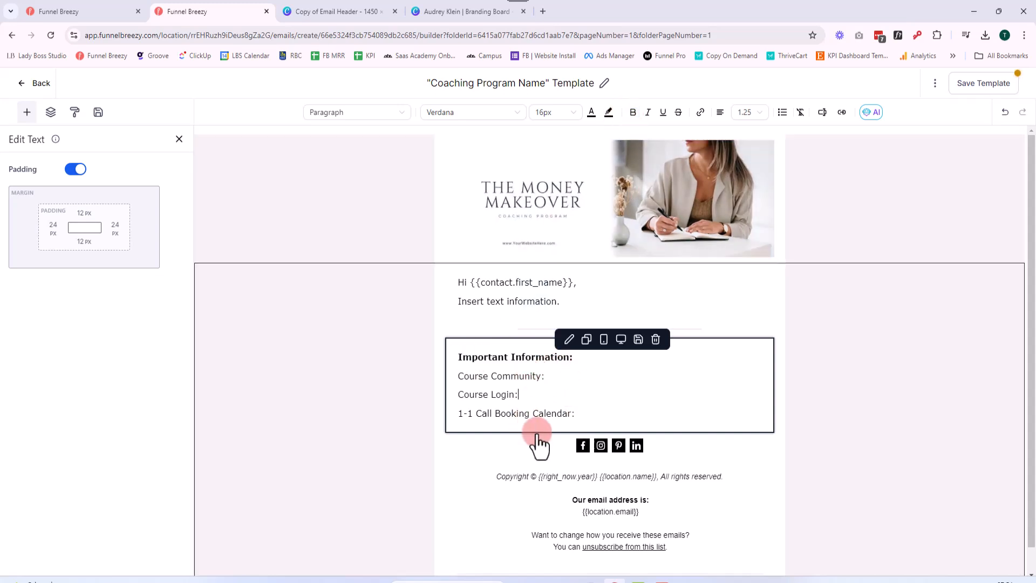
left_click(566, 378)
left_click(556, 397)
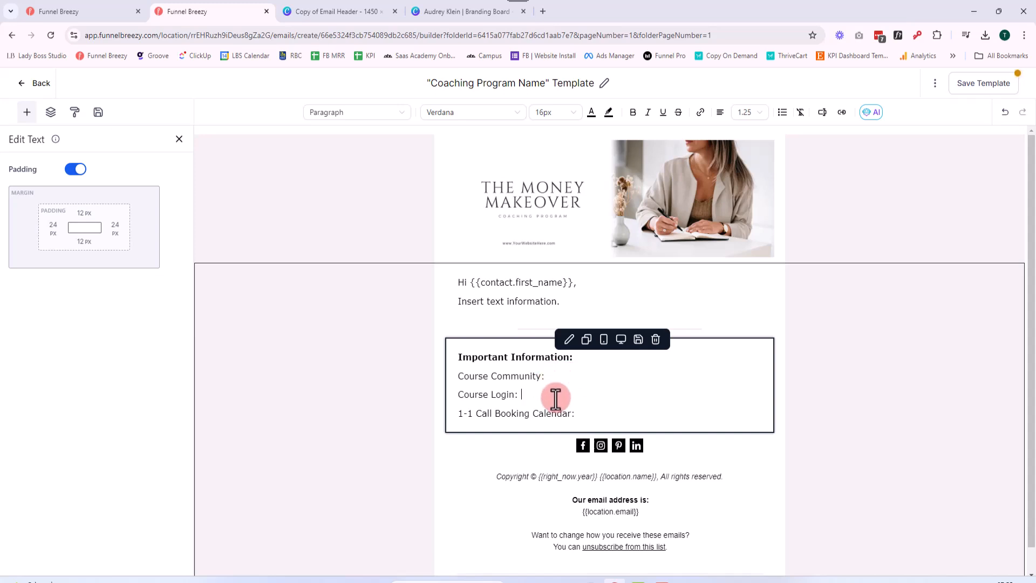
left_click(595, 414)
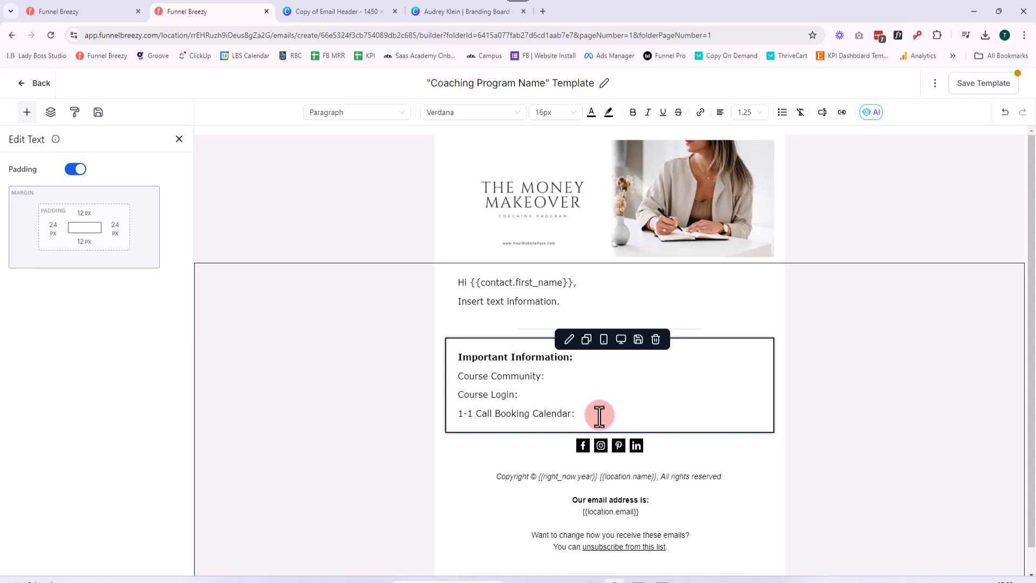
left_click(534, 301)
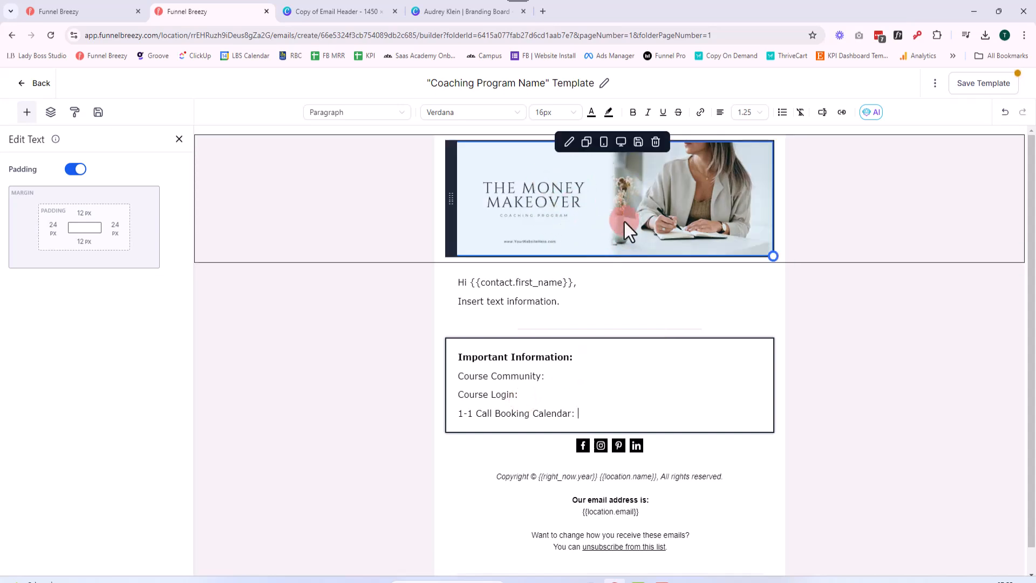
left_click_drag(589, 413, 453, 358)
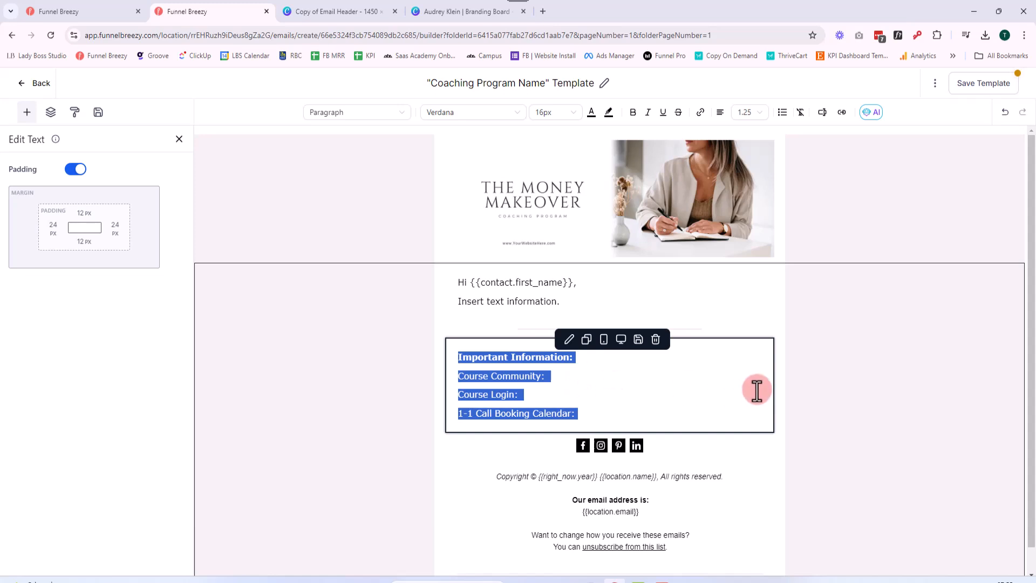
left_click(726, 513)
left_click(581, 380)
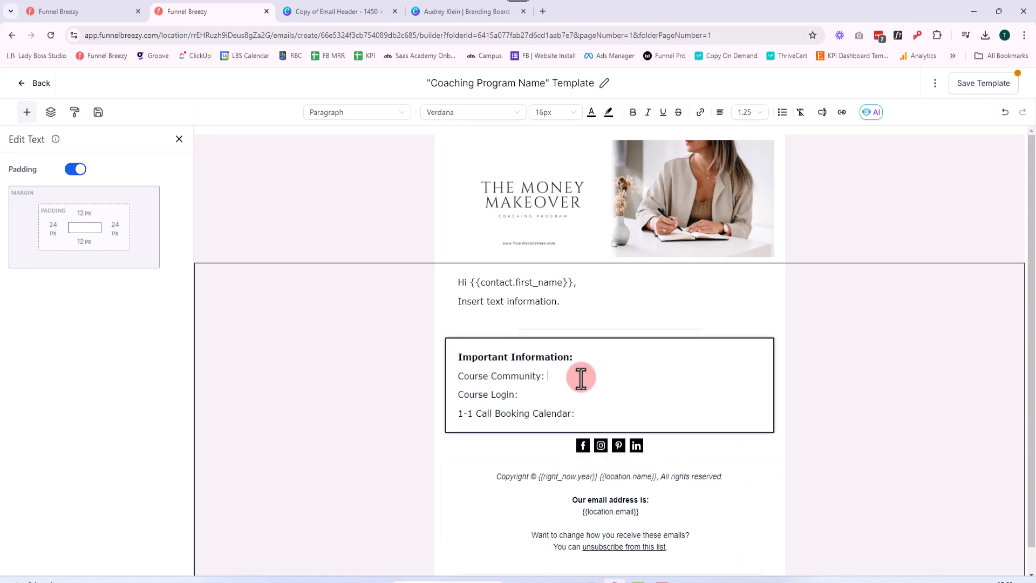
type("ladyboss")
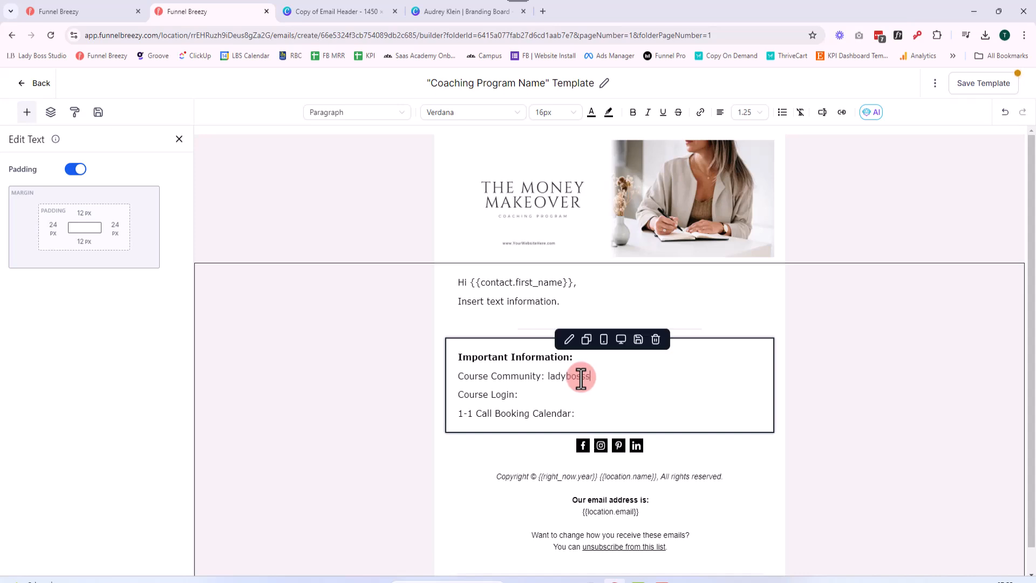
type("studio.co,,")
left_click(549, 377)
type("www.")
left_click_drag(658, 381, 550, 380)
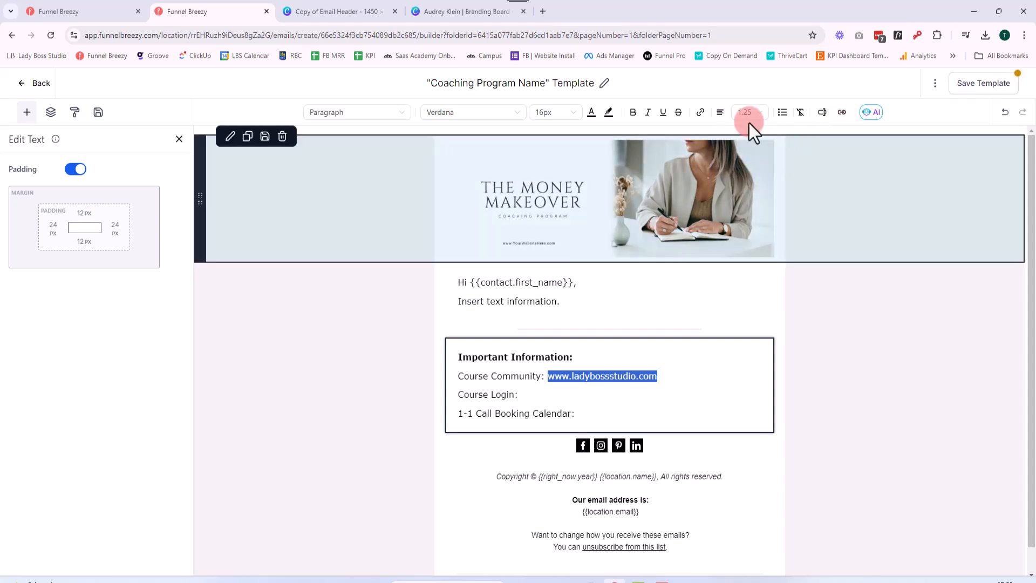
left_click(700, 112)
left_click(413, 281)
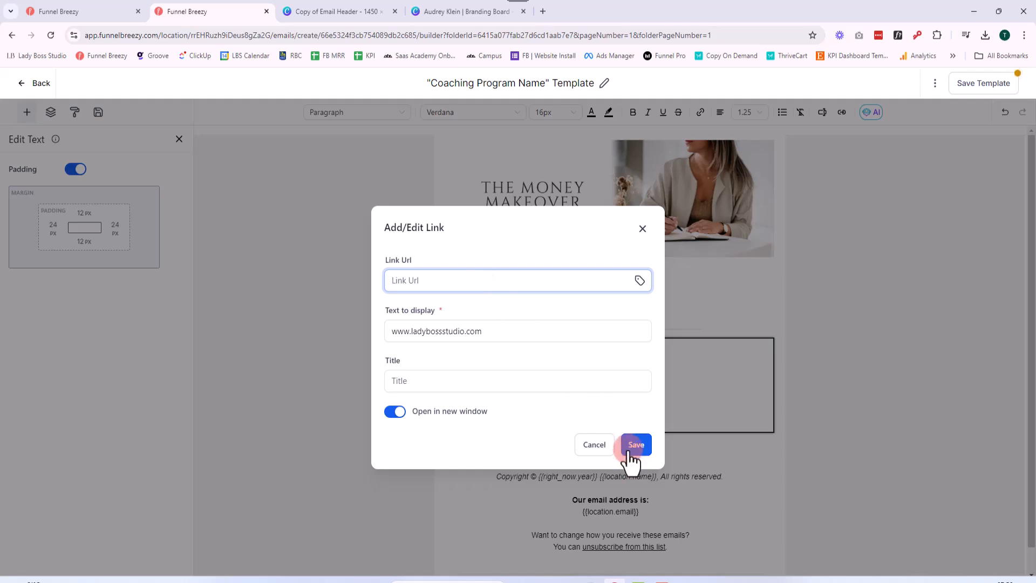
left_click(642, 229)
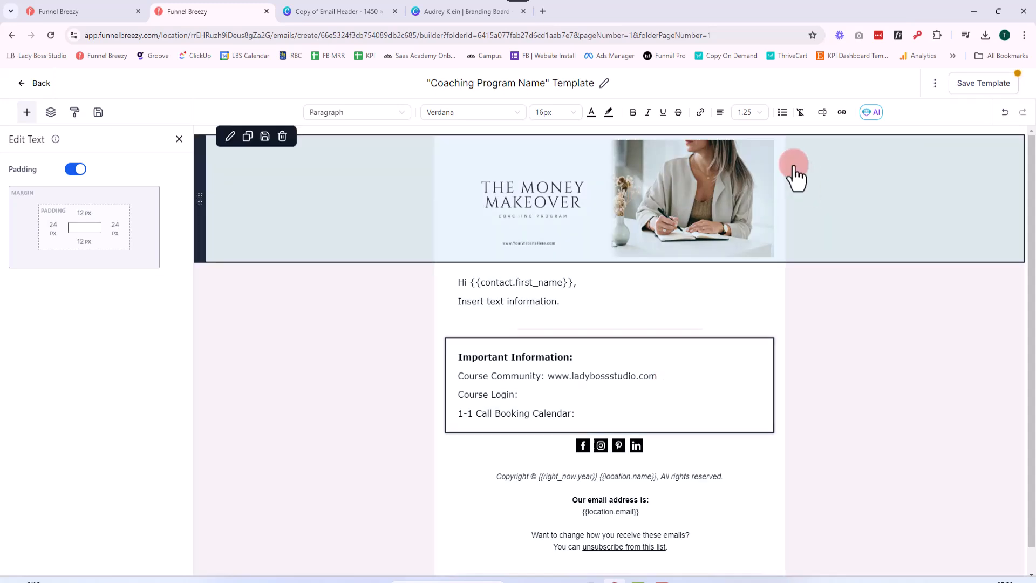
Save the "Coaching Program Name" template and return to the list of email templates
left_click(981, 88)
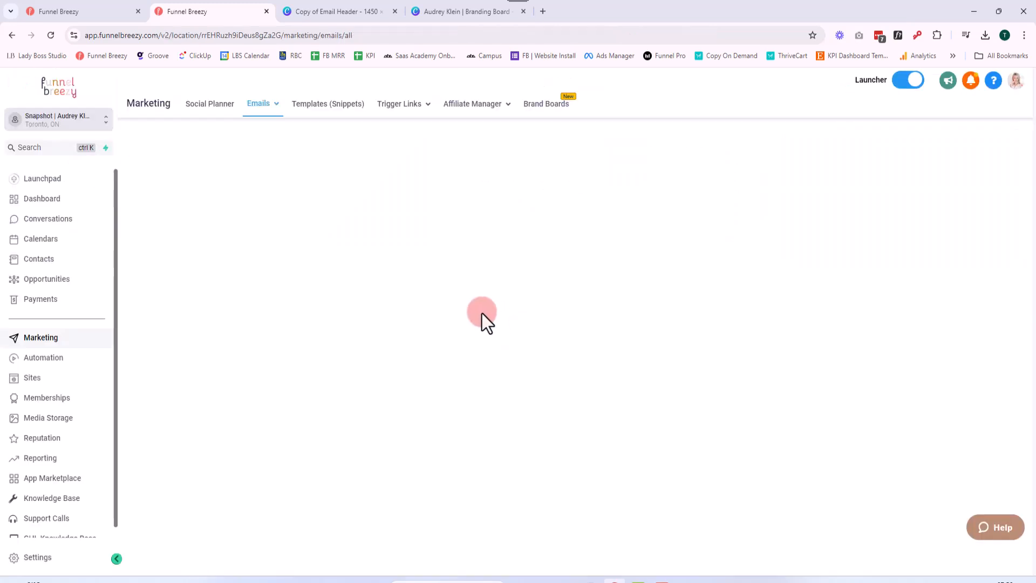
left_click(956, 130)
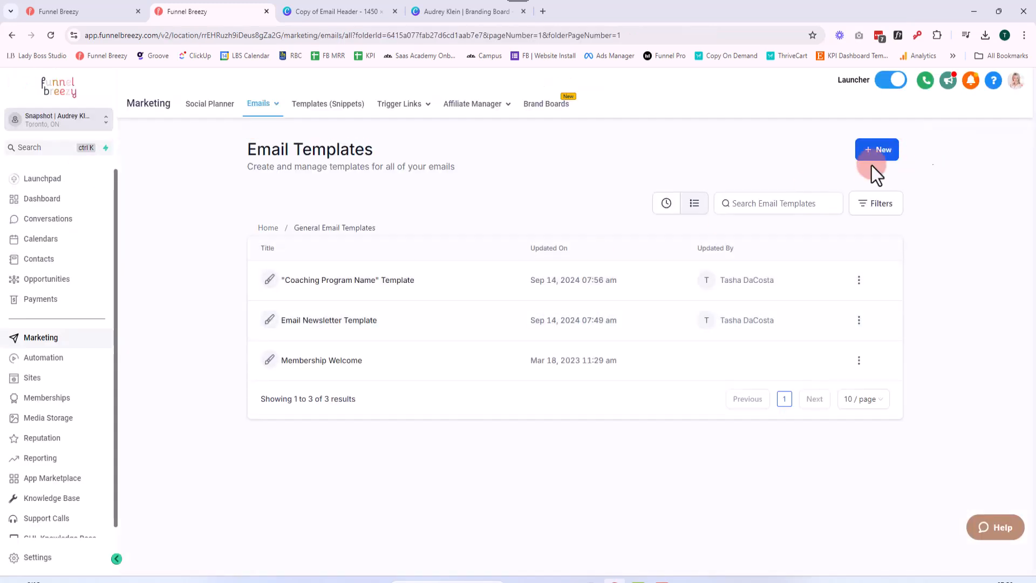